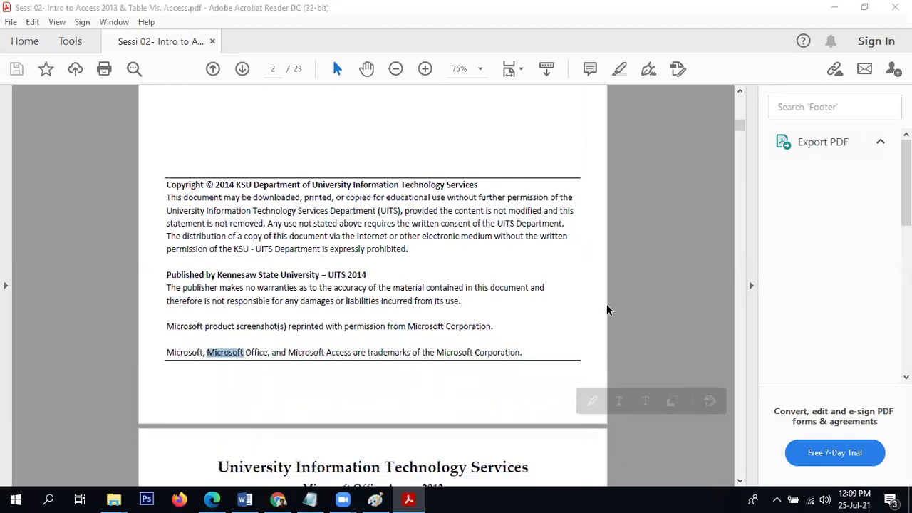
Scroll the tutorial PDF down to page 5's Backstage View section and Figure 1.
click(587, 317)
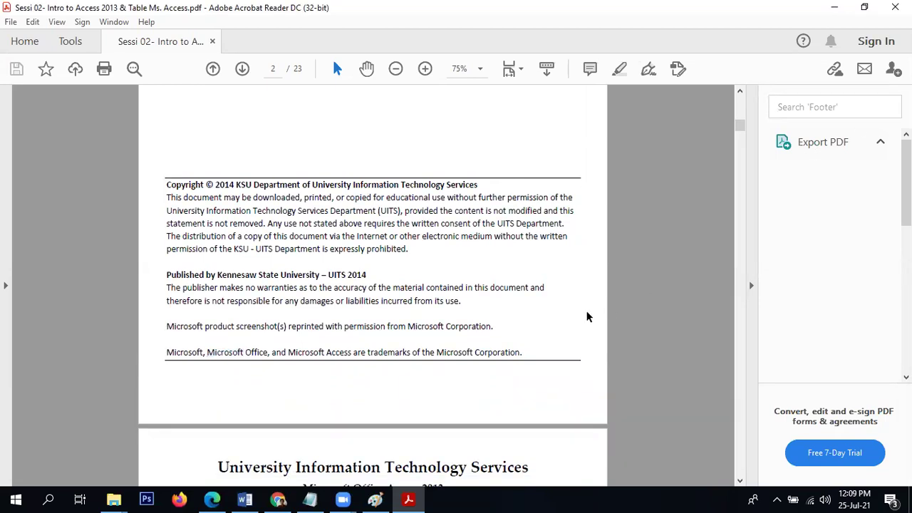
scroll(586, 317, down, 1)
scroll(587, 317, down, 1)
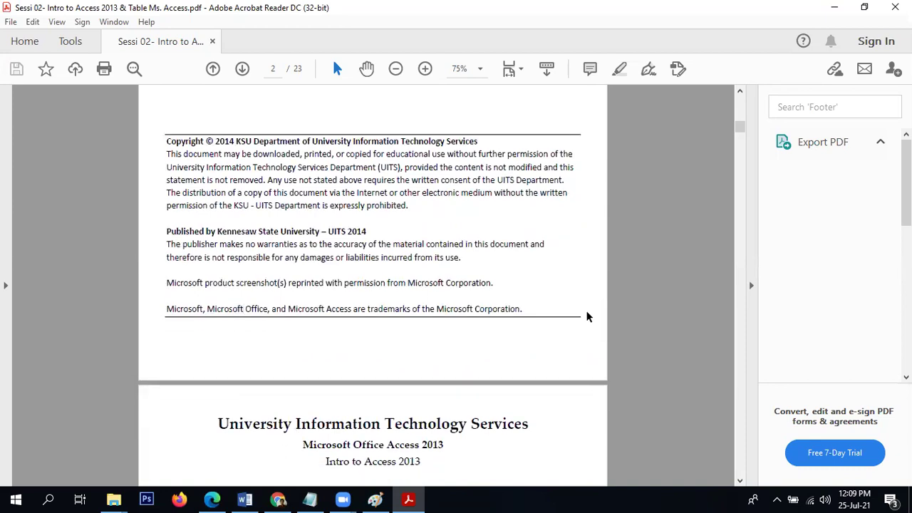
scroll(587, 317, down, 14)
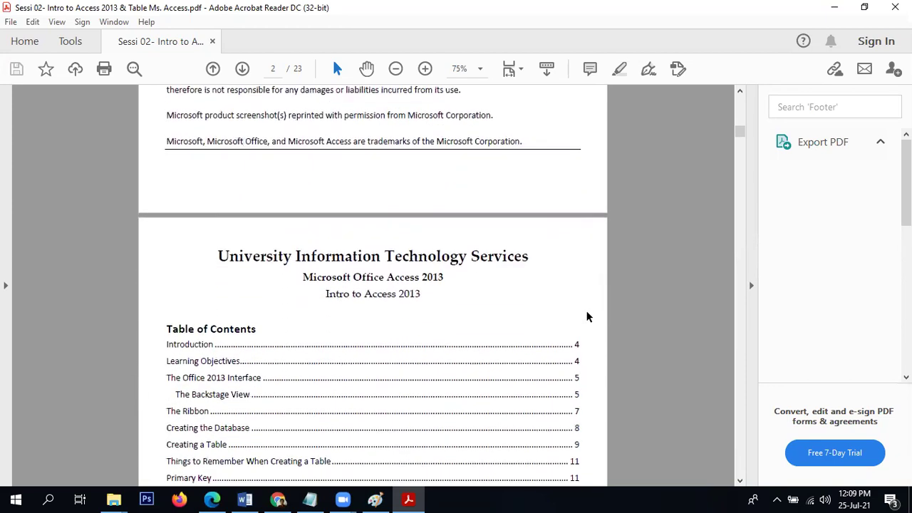
scroll(587, 317, down, 20)
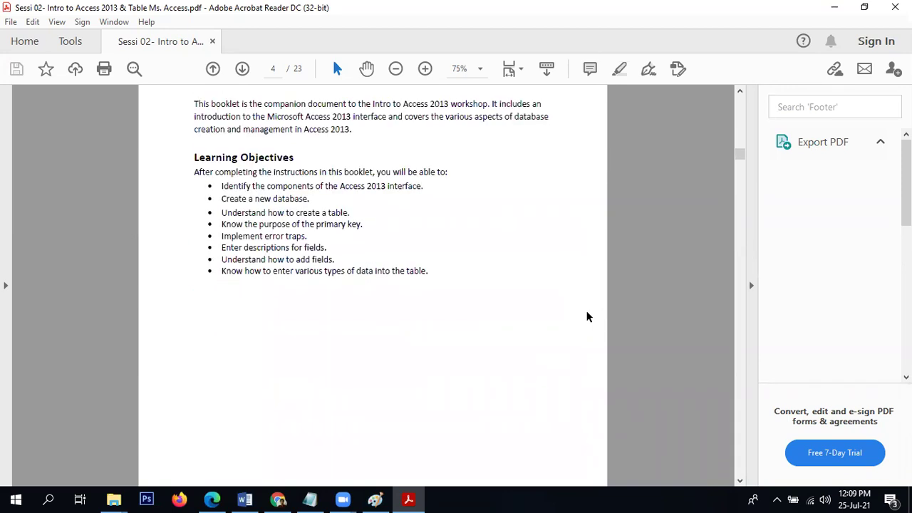
scroll(586, 311, down, 3)
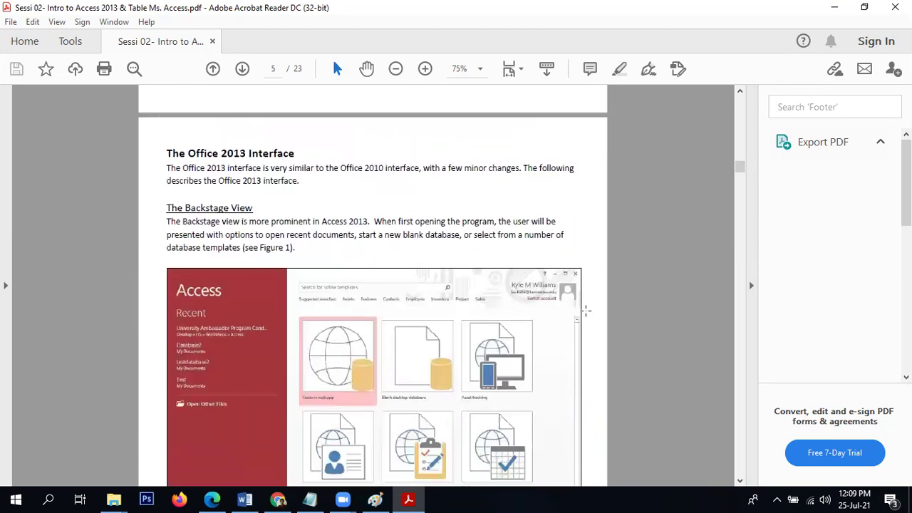
scroll(586, 311, down, 3)
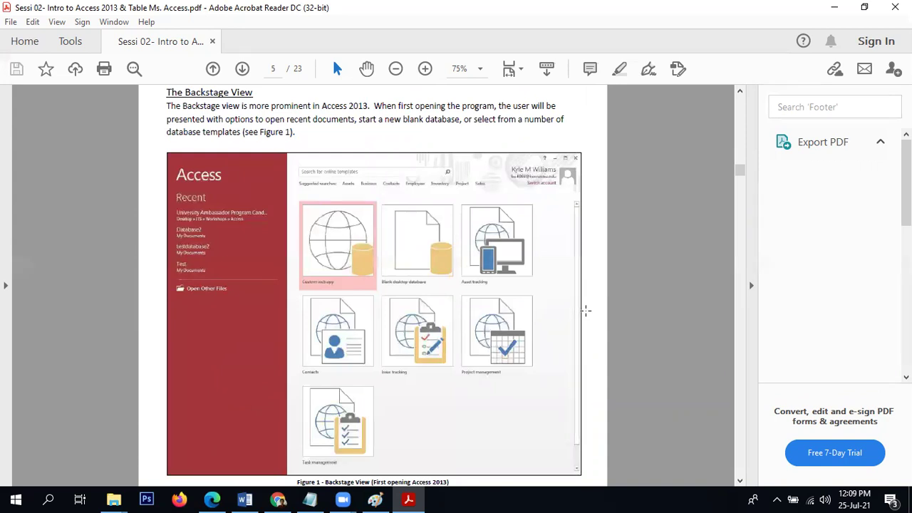
scroll(586, 310, down, 1)
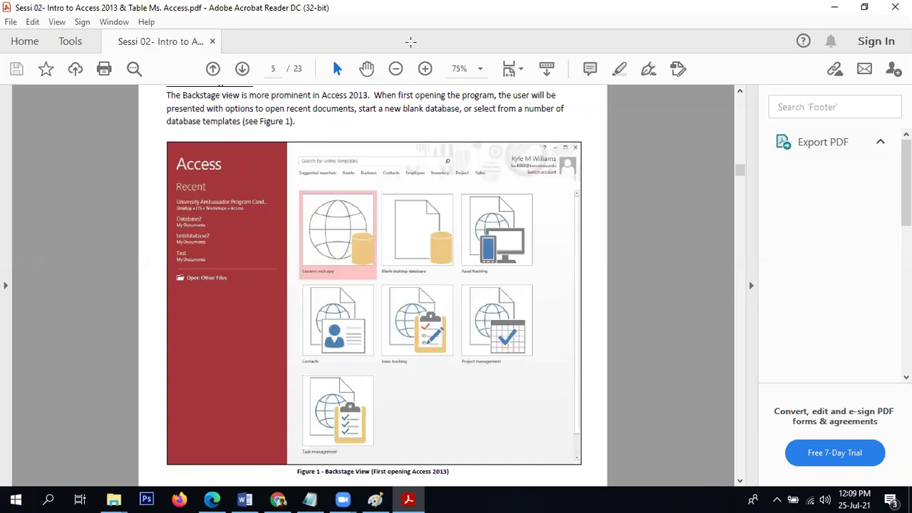
click(10, 499)
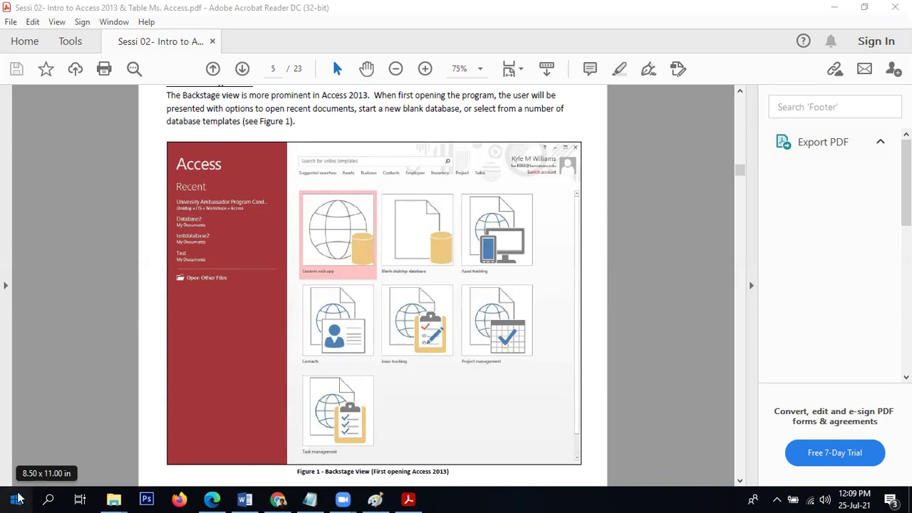
Launch Access 2013 from the Windows Start menu.
click(18, 496)
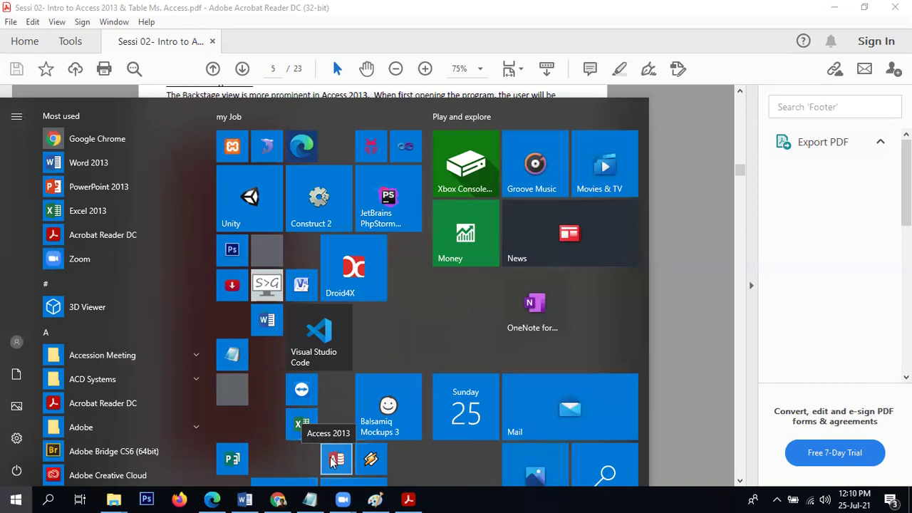
click(329, 455)
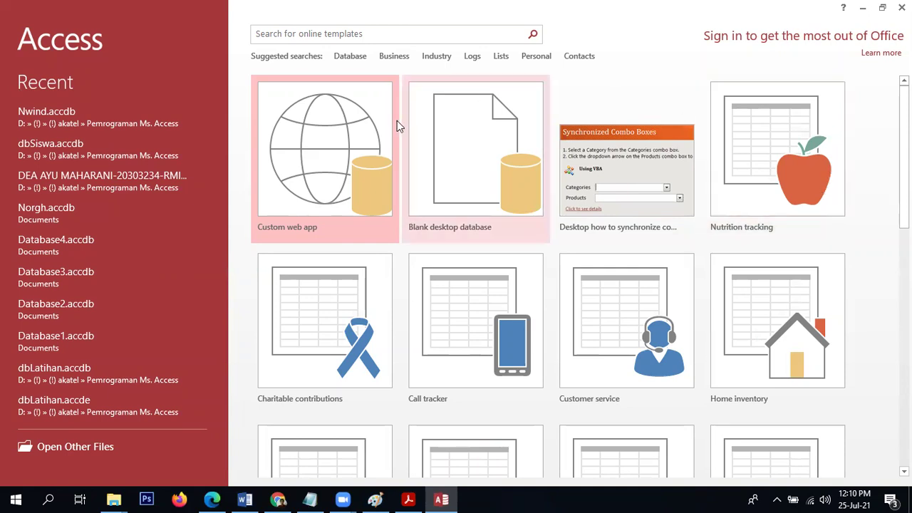
Start a blank desktop database (Database5.accdb) and bring up the Pemrograman Ms. Access folder.
click(448, 142)
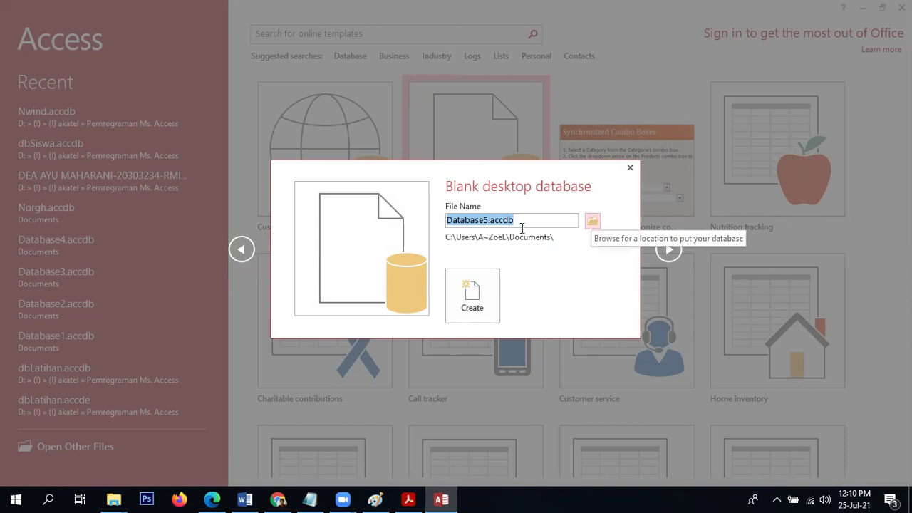
click(112, 499)
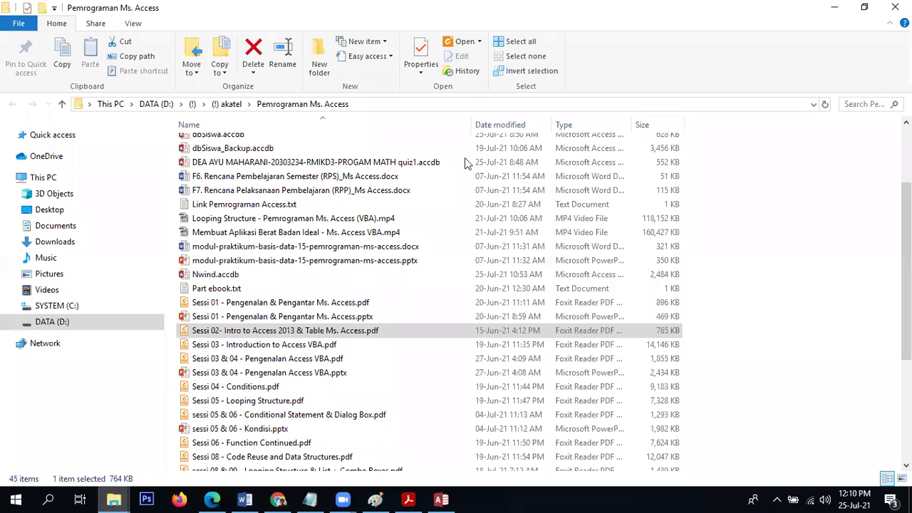
Copy the Pemrograman Ms. Access folder path from File Explorer's address bar.
click(363, 103)
key(ctrl+c)
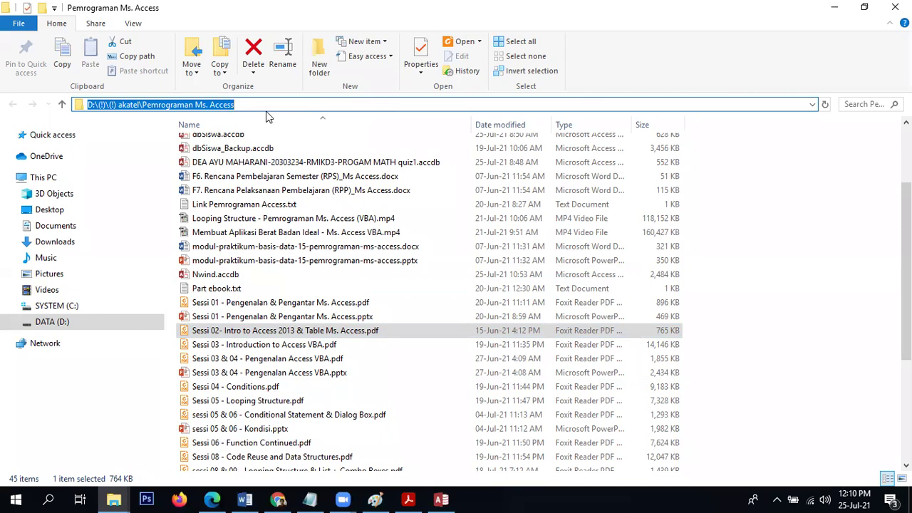
key(Escape)
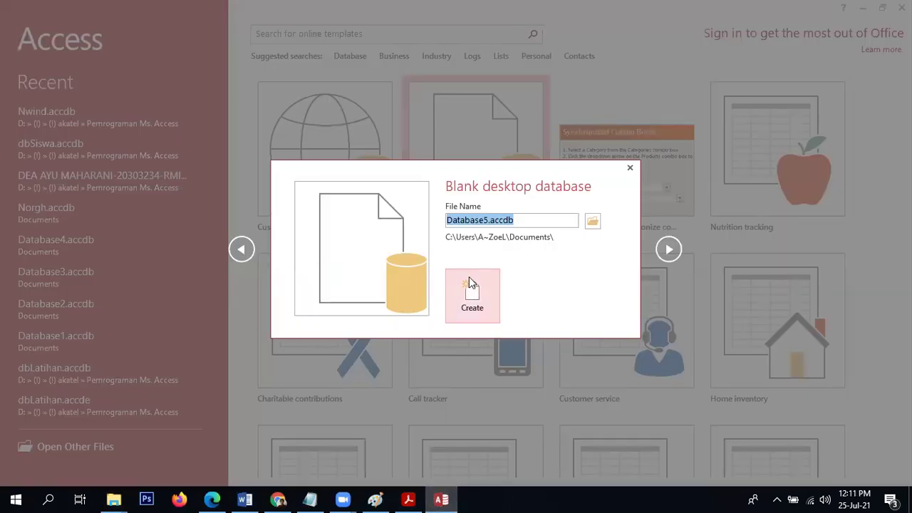
Name the new database dbRM21.accdb and save it in the D: Pemrograman Ms. Access folder.
click(593, 225)
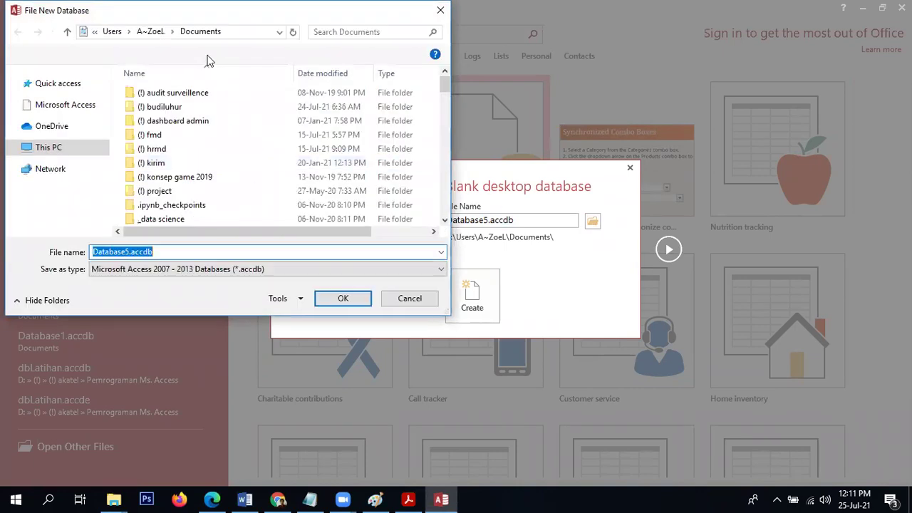
click(249, 32)
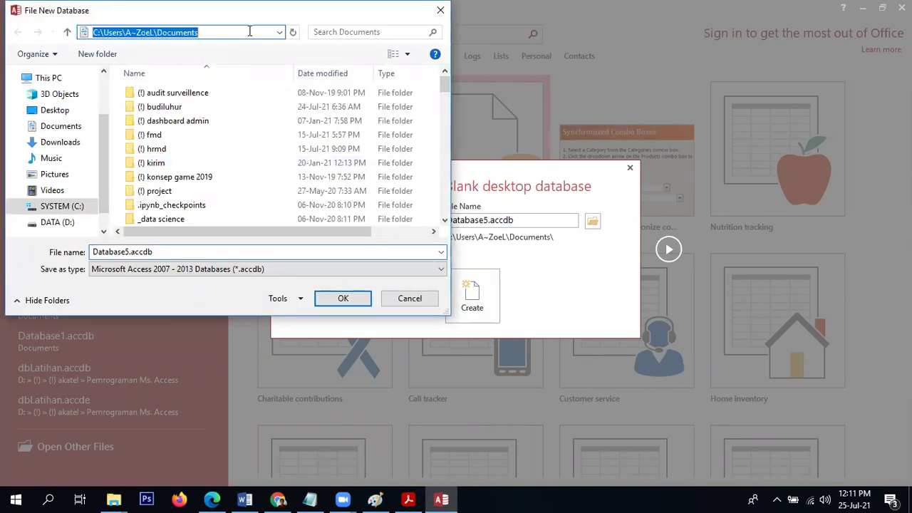
key(ctrl+v)
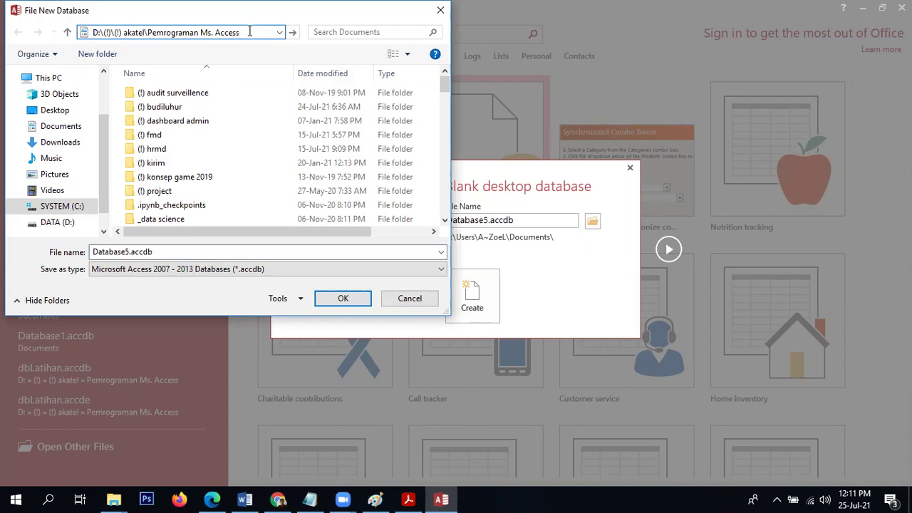
key(Return)
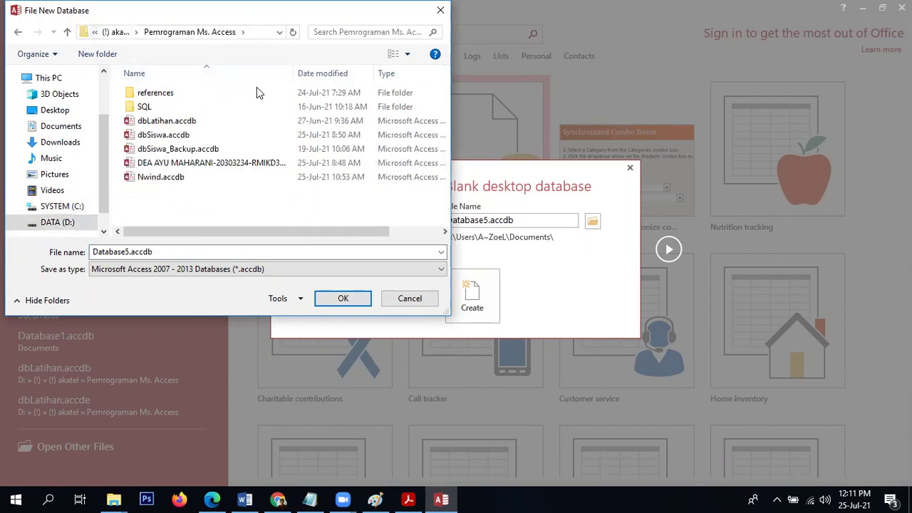
click(176, 246)
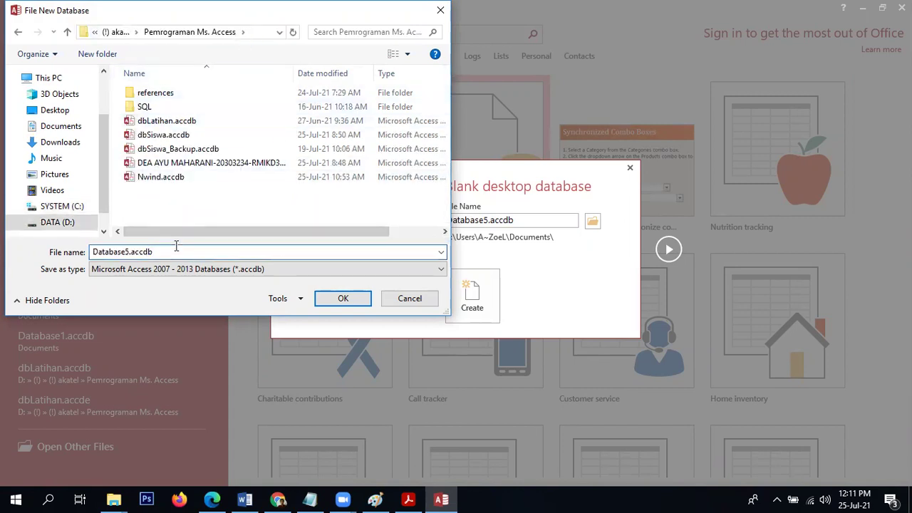
key(Left)
key(Left)
key(BackSpace)
key(BackSpace)
key(BackSpace)
key(BackSpace)
key(BackSpace)
key(BackSpace)
key(BackSpace)
key(BackSpace)
key(BackSpace)
text(dbRM)
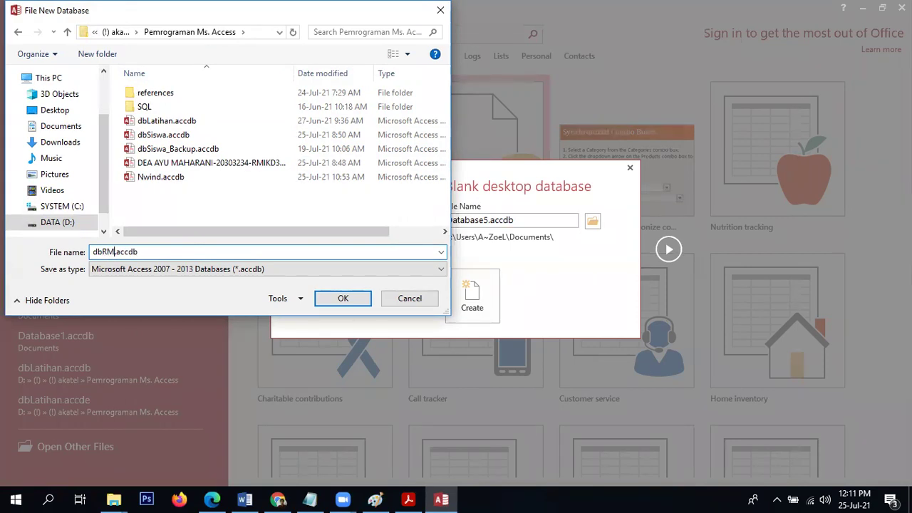
text(21)
click(345, 300)
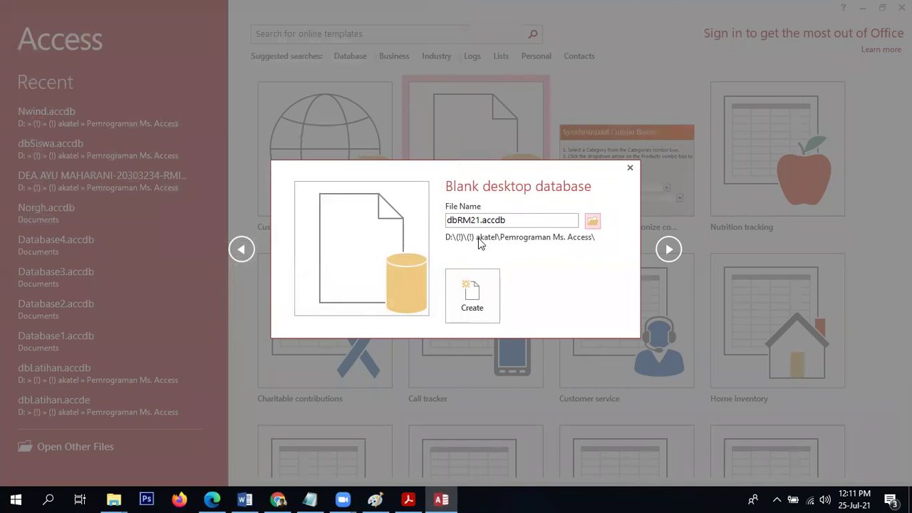
double_click(484, 219)
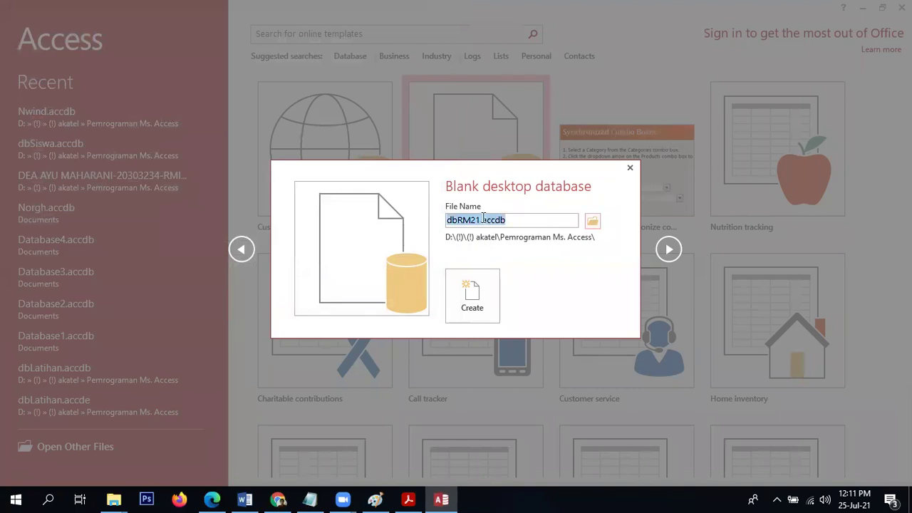
click(539, 222)
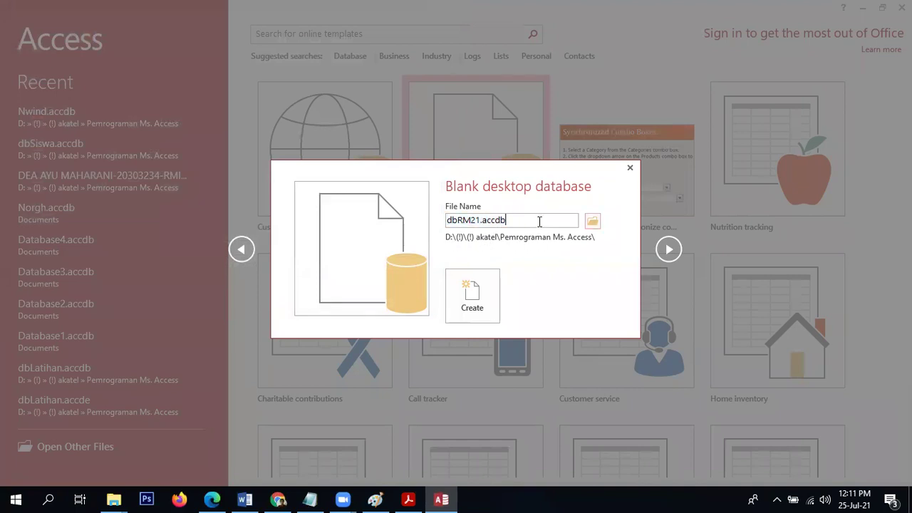
drag(502, 221, 482, 222)
click(516, 219)
key(BackSpace)
key(BackSpace)
key(BackSpace)
key(BackSpace)
key(BackSpace)
text(mdb)
key(BackSpace)
key(BackSpace)
key(BackSpace)
key(BackSpace)
click(591, 222)
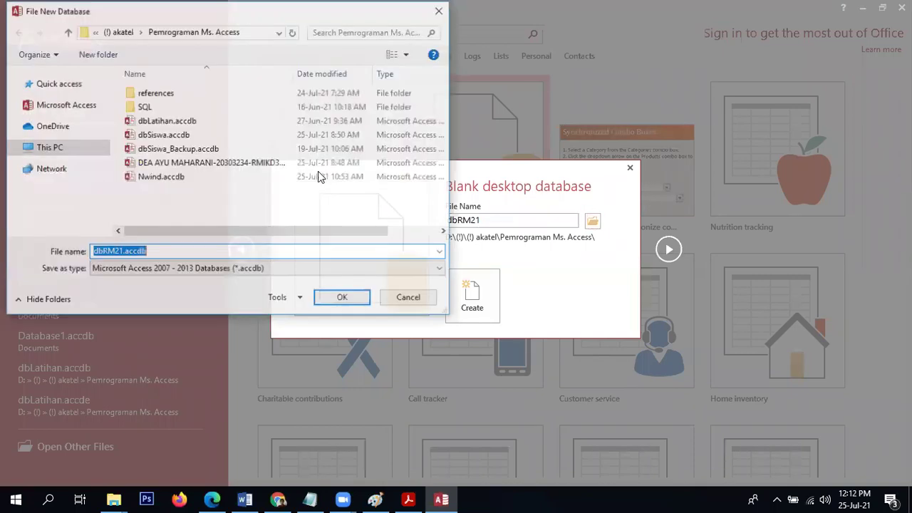
click(341, 299)
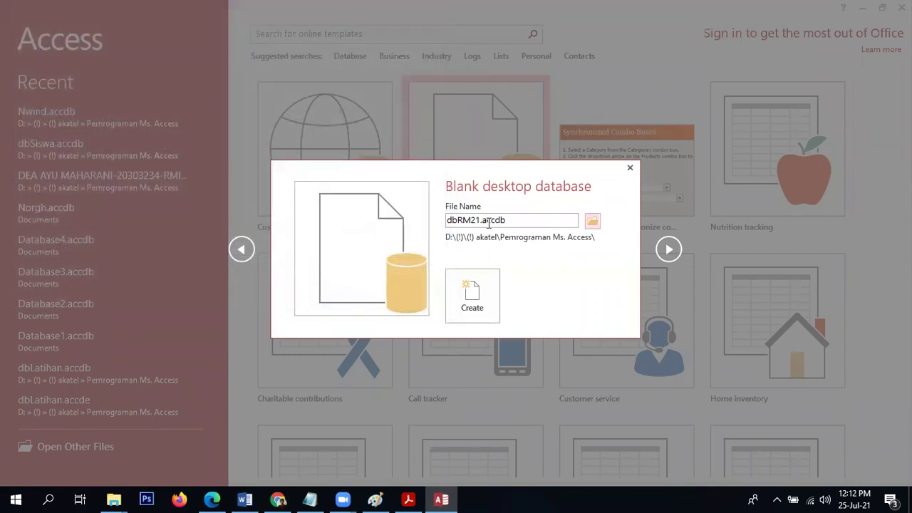
Create the dbRM21 database, which opens an empty Table1 in Datasheet View.
click(472, 295)
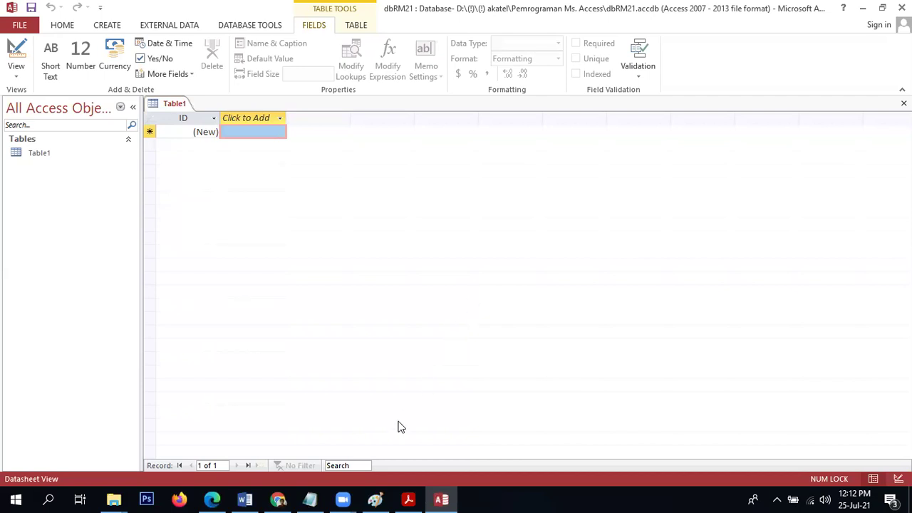
click(411, 498)
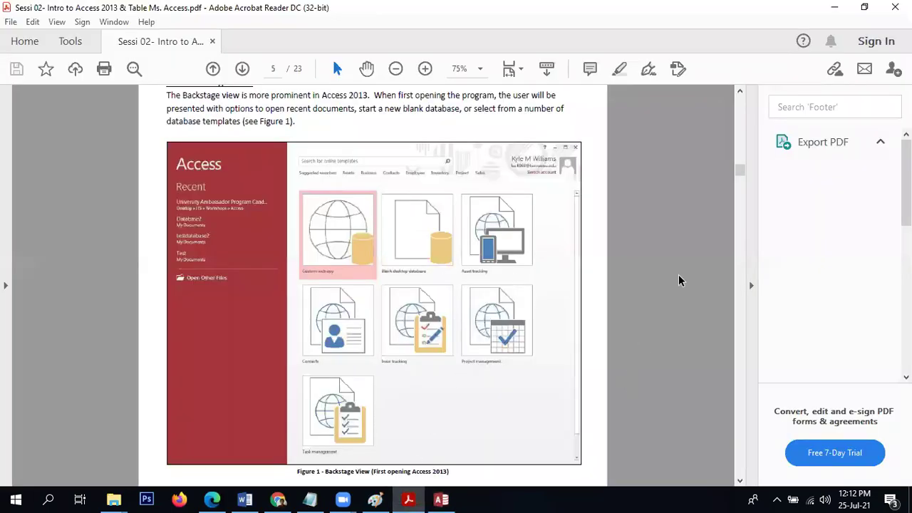
Scroll the tutorial to page 6's Backstage figures and list of available actions.
scroll(678, 274, down, 8)
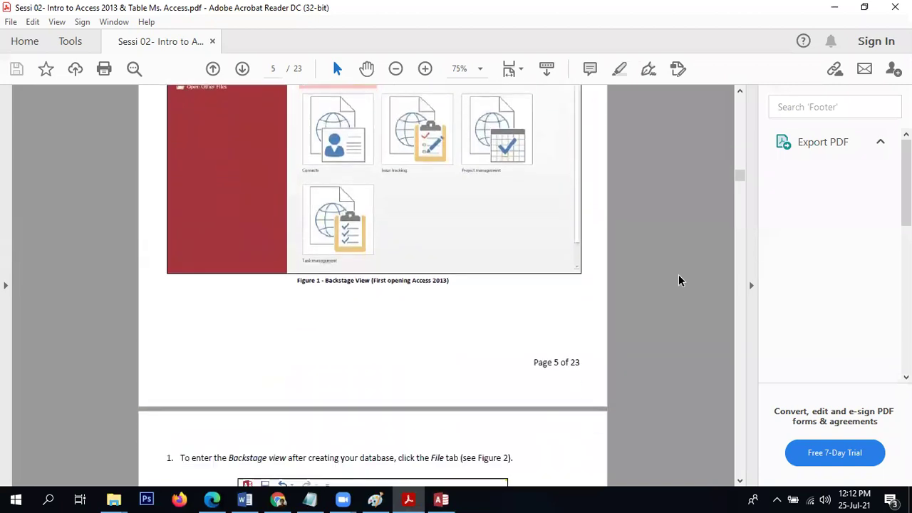
scroll(678, 276, down, 2)
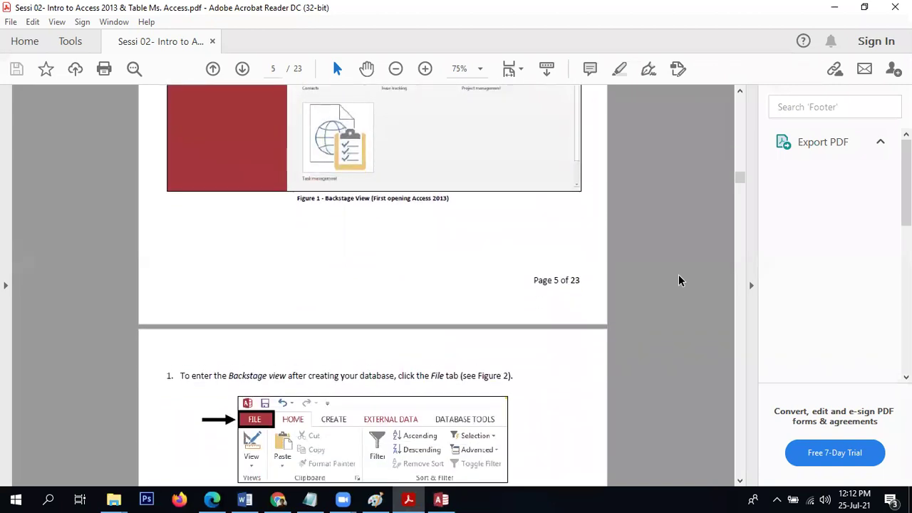
scroll(678, 276, down, 4)
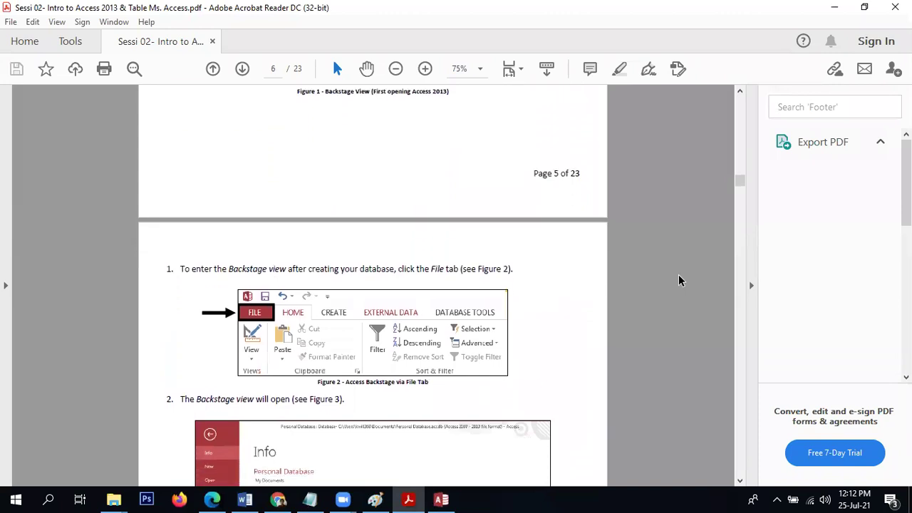
scroll(679, 276, down, 3)
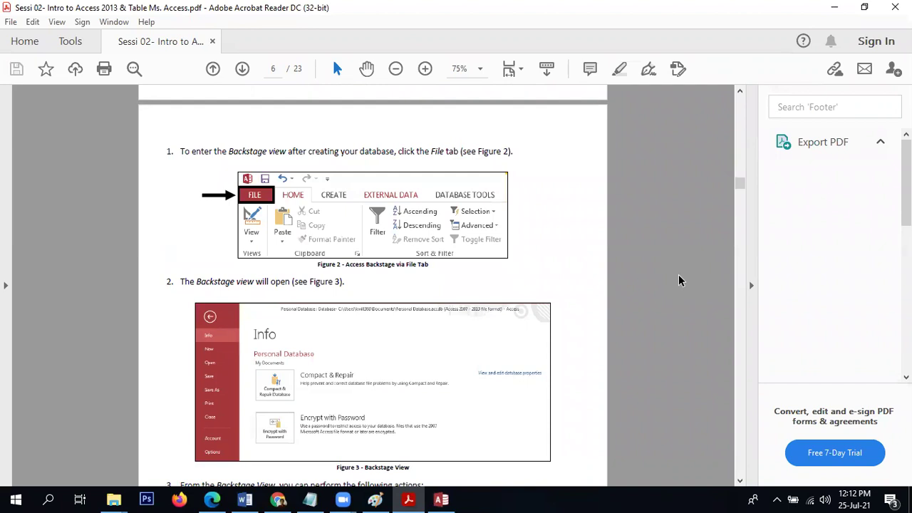
scroll(678, 280, down, 1)
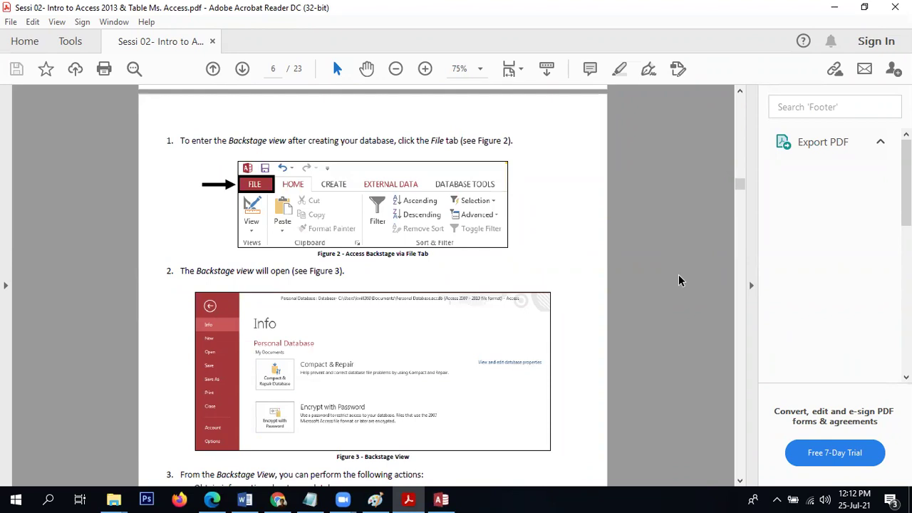
scroll(678, 280, down, 3)
scroll(678, 280, down, 1)
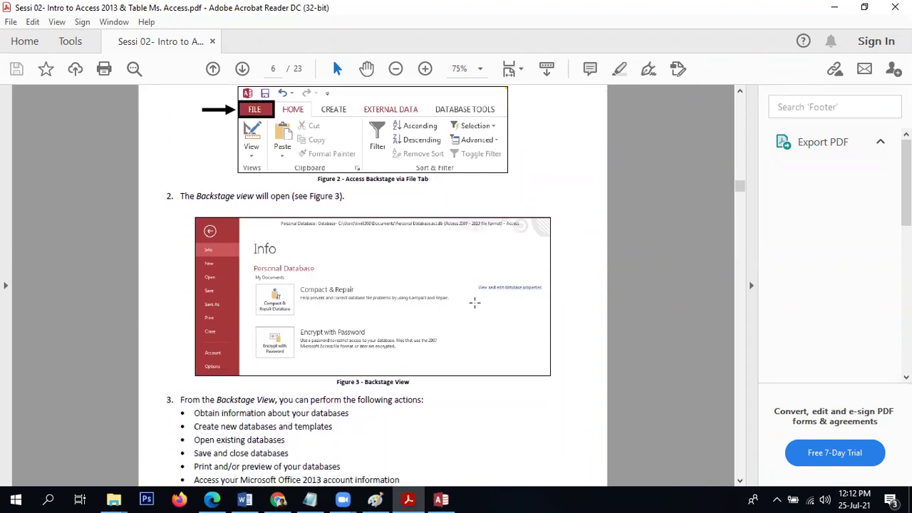
click(441, 499)
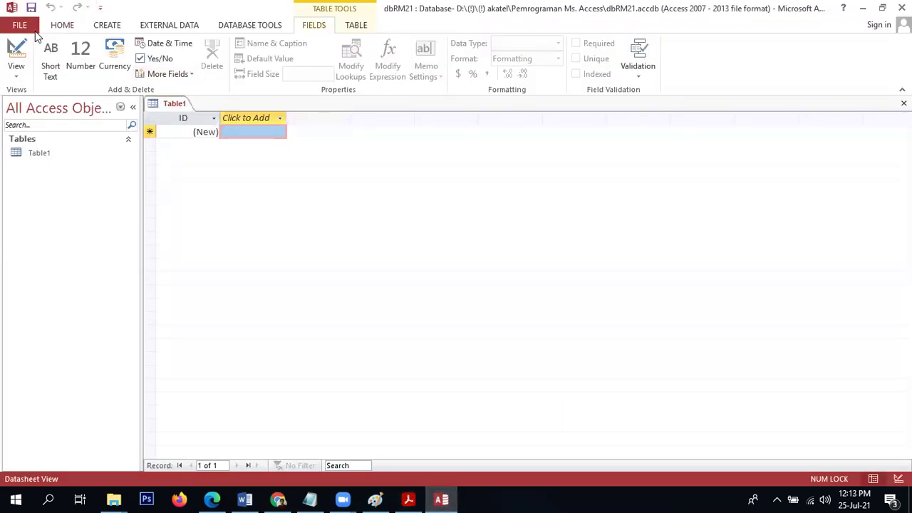
Open the Backstage Info page for the dbRM21 database.
click(20, 26)
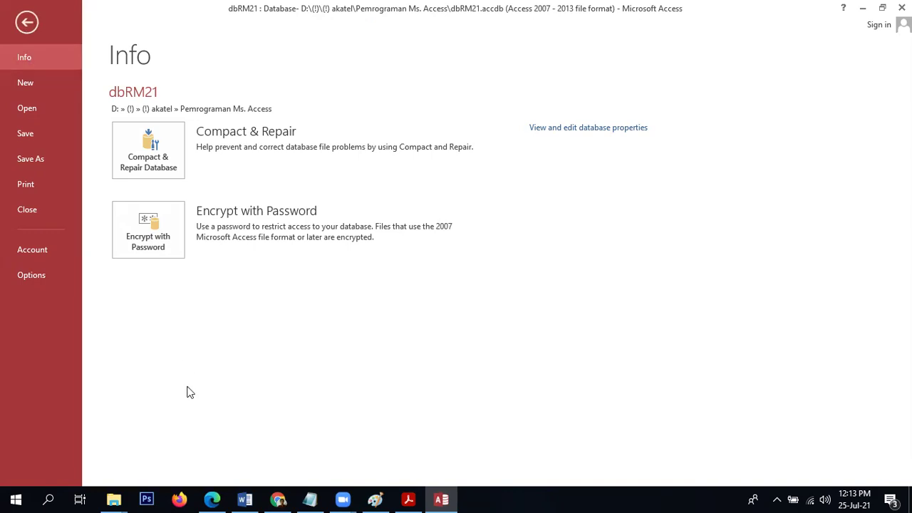
click(278, 498)
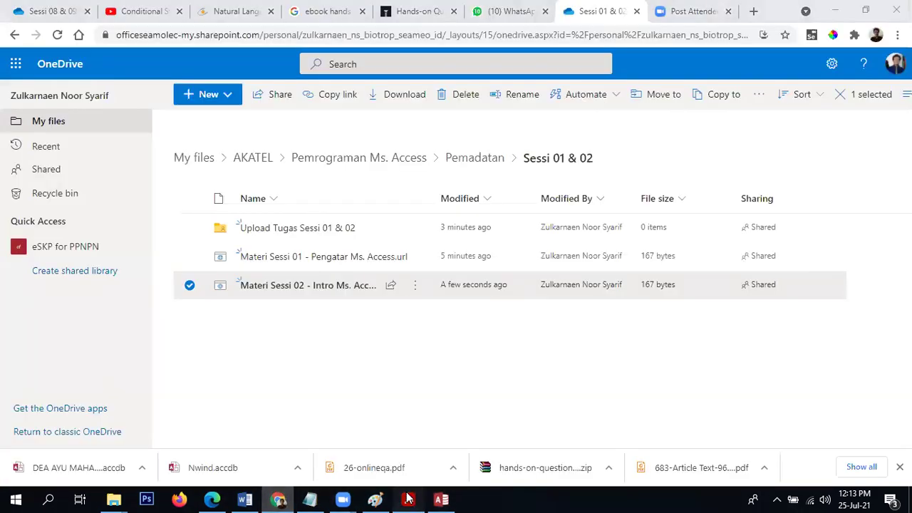
Read on in the PDF to page 7's exit-Backstage instructions and The Ribbon section.
click(408, 498)
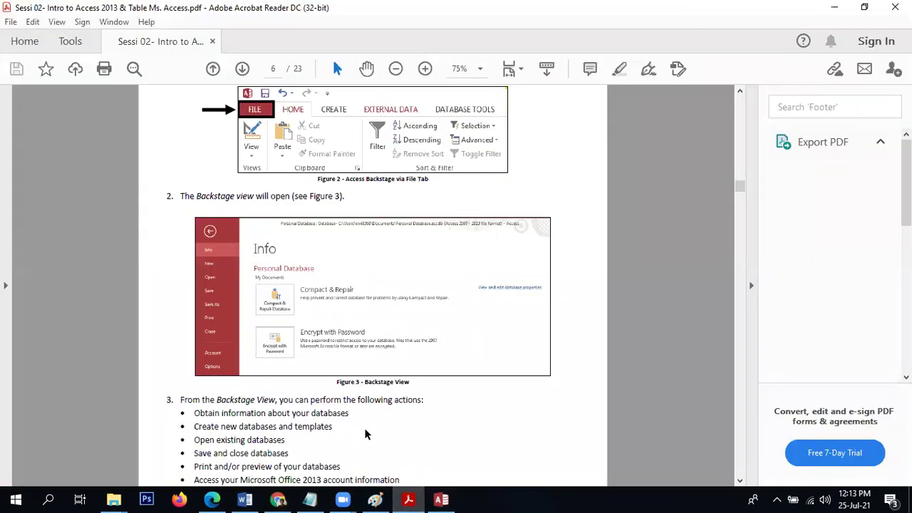
scroll(365, 434, down, 3)
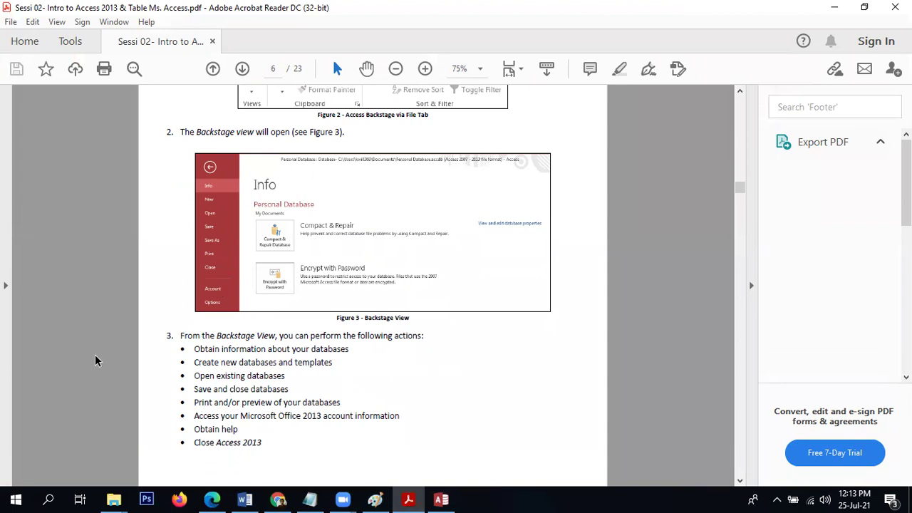
scroll(95, 354, down, 3)
scroll(95, 354, down, 10)
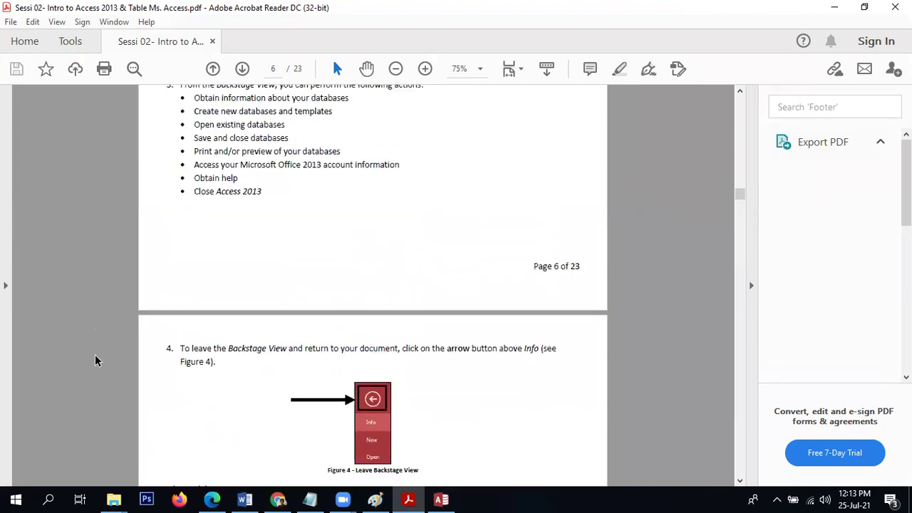
scroll(95, 354, up, 2)
scroll(94, 354, down, 1)
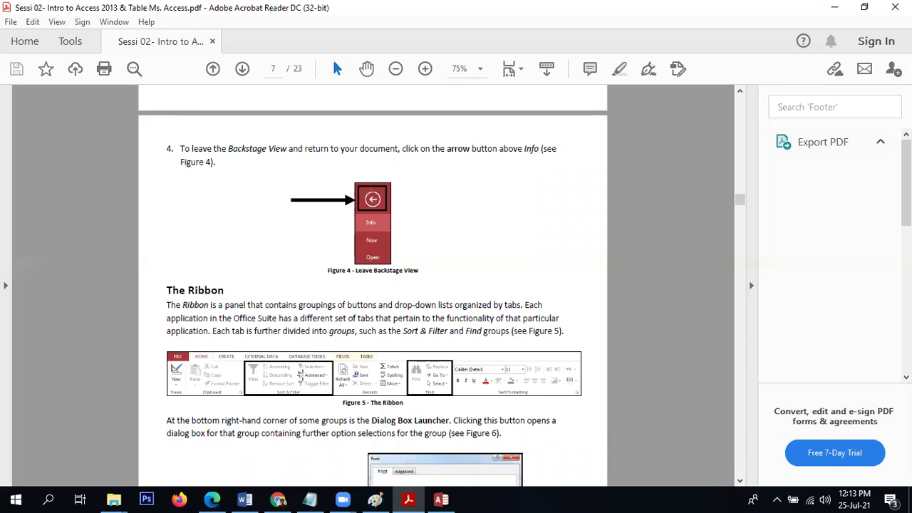
Exit Backstage view back to dbRM21's empty Table1 datasheet.
click(441, 498)
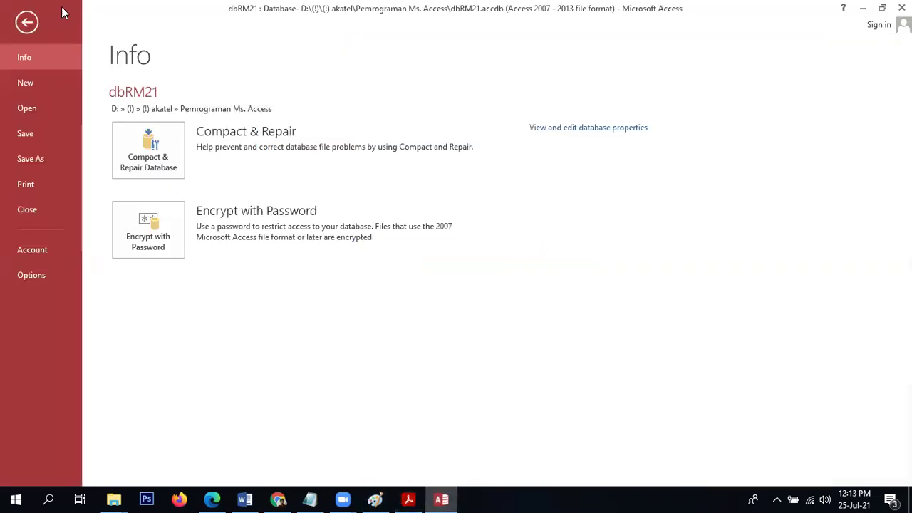
click(27, 22)
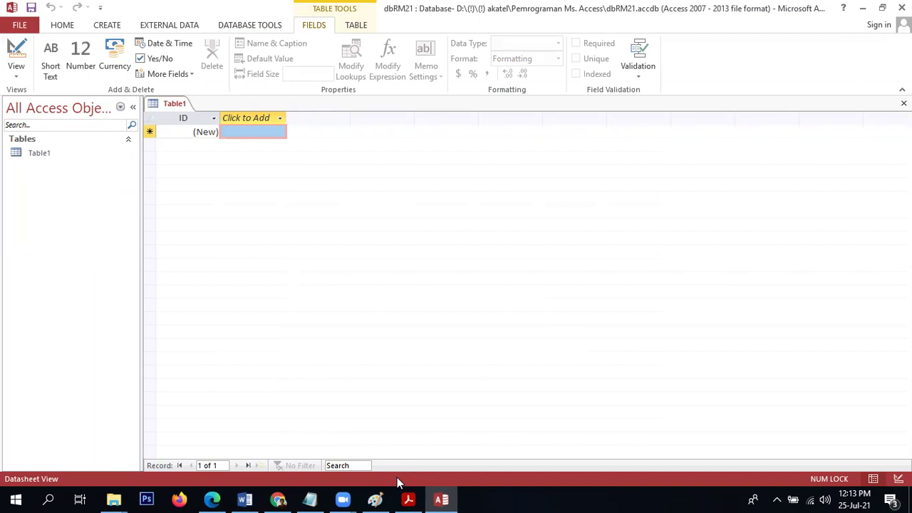
click(407, 498)
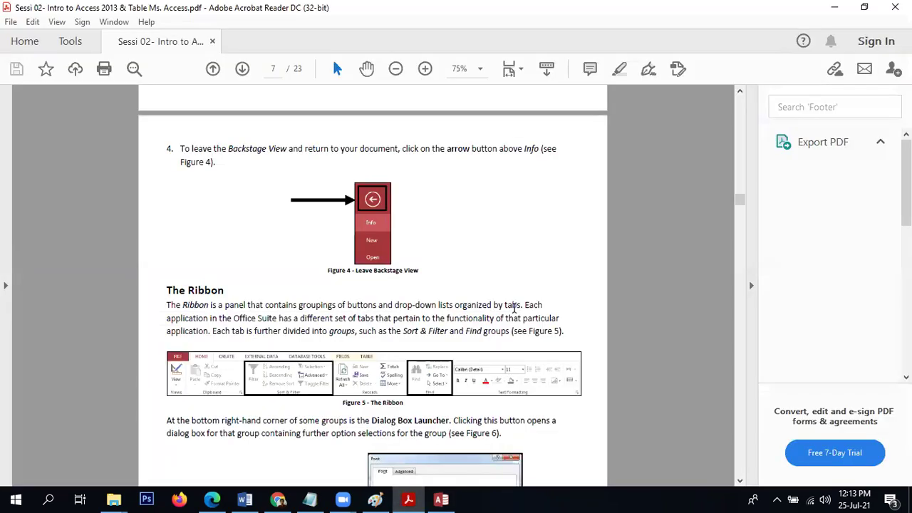
Bring the PDF's Dialog Box Launcher explanation and Figure 6 into view, then return to Access.
scroll(499, 299, down, 3)
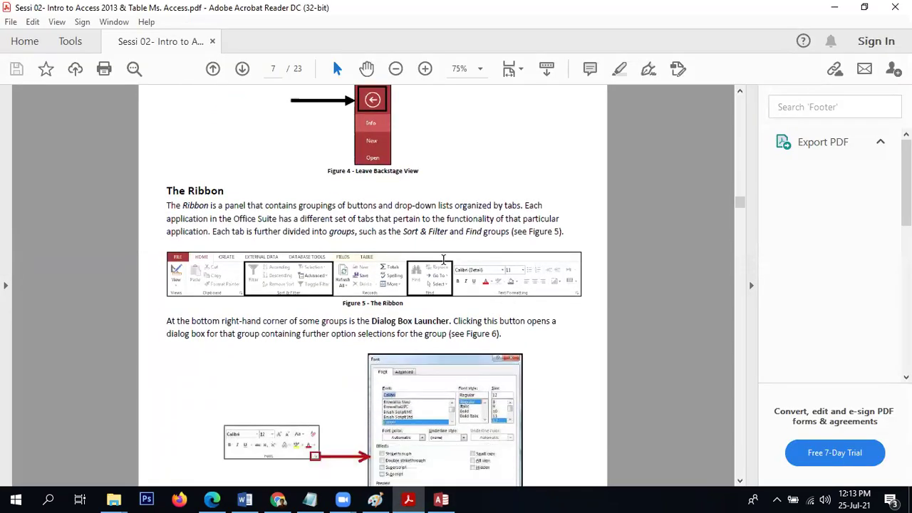
scroll(443, 259, down, 2)
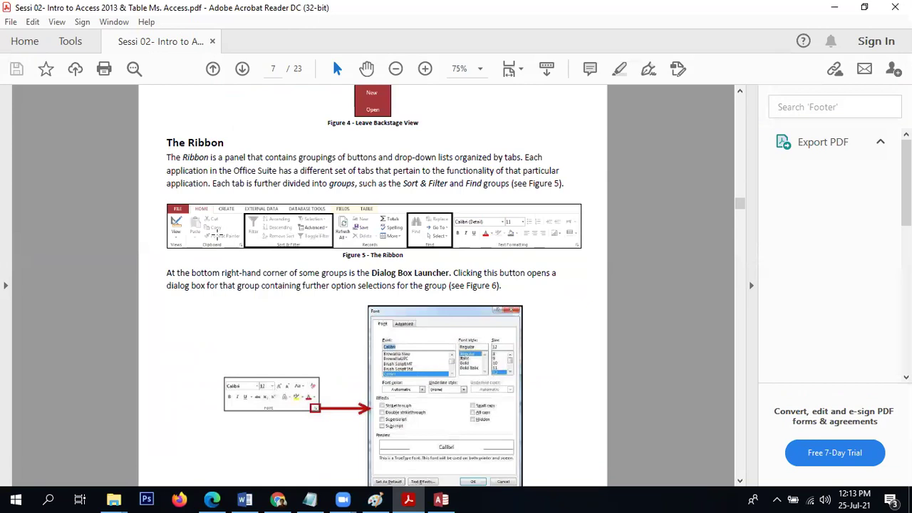
click(448, 495)
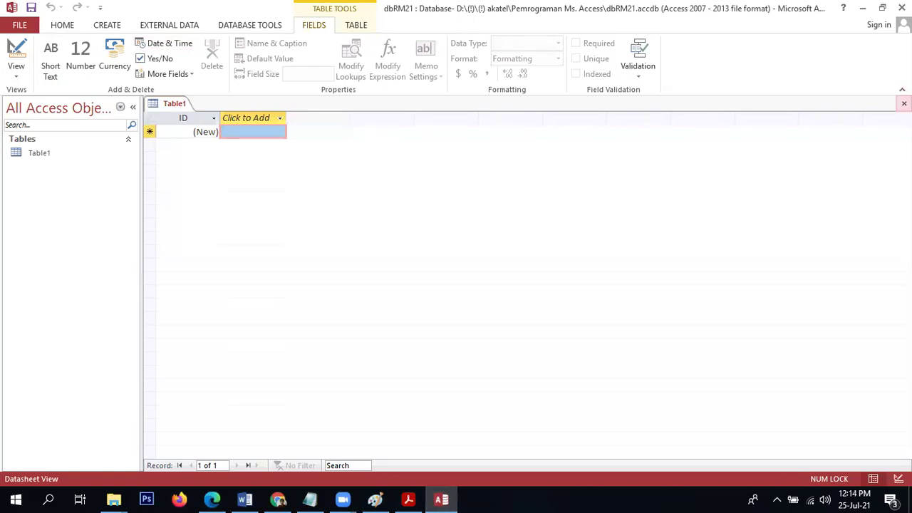
Close Table1 without saving and browse the CREATE, EXTERNAL DATA and DATABASE TOOLS tabs.
click(903, 103)
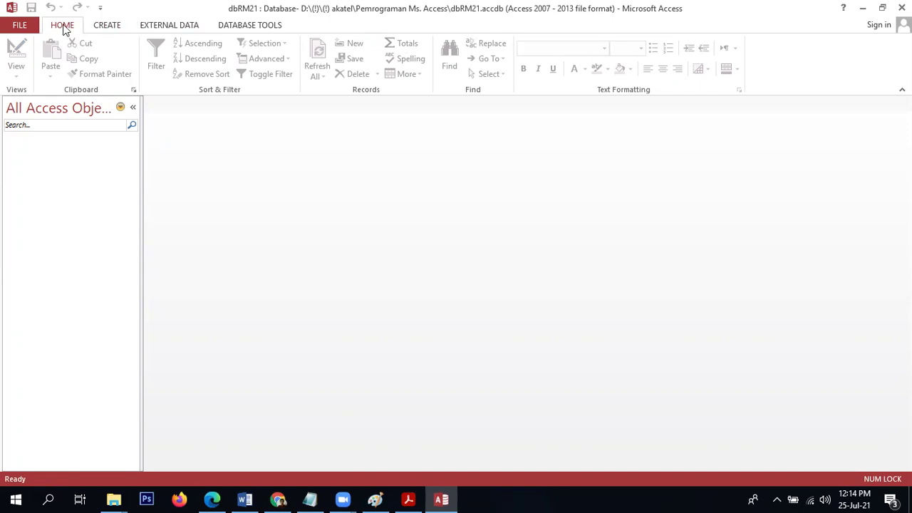
click(111, 28)
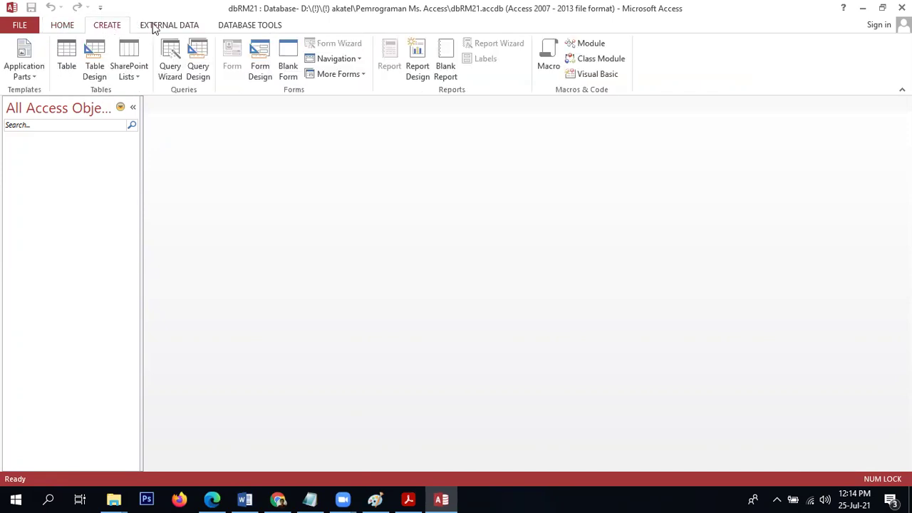
click(177, 27)
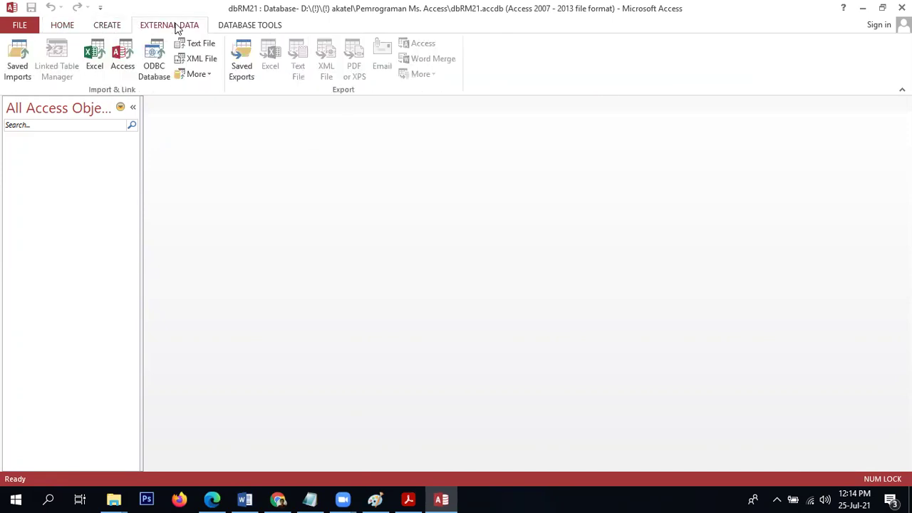
click(233, 28)
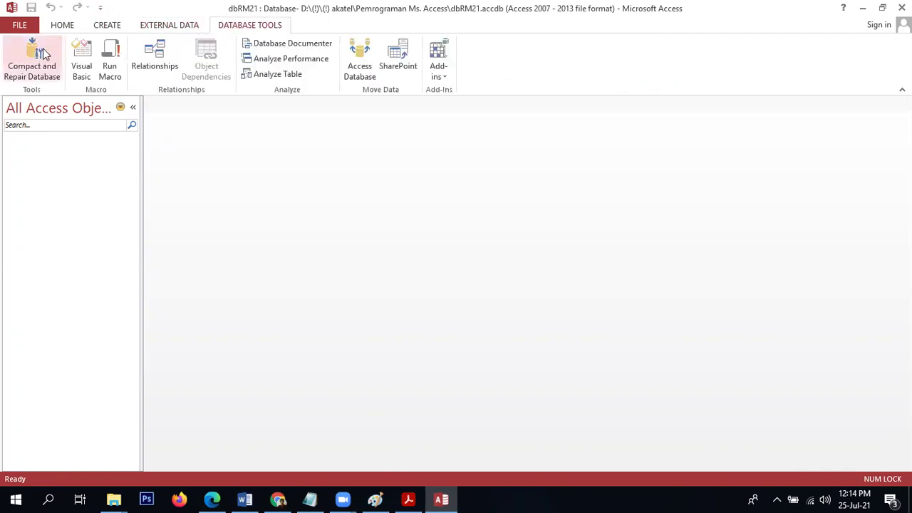
Return to the PDF tutorial at page 8's Contextual tabs and Creating the Database passages.
click(399, 499)
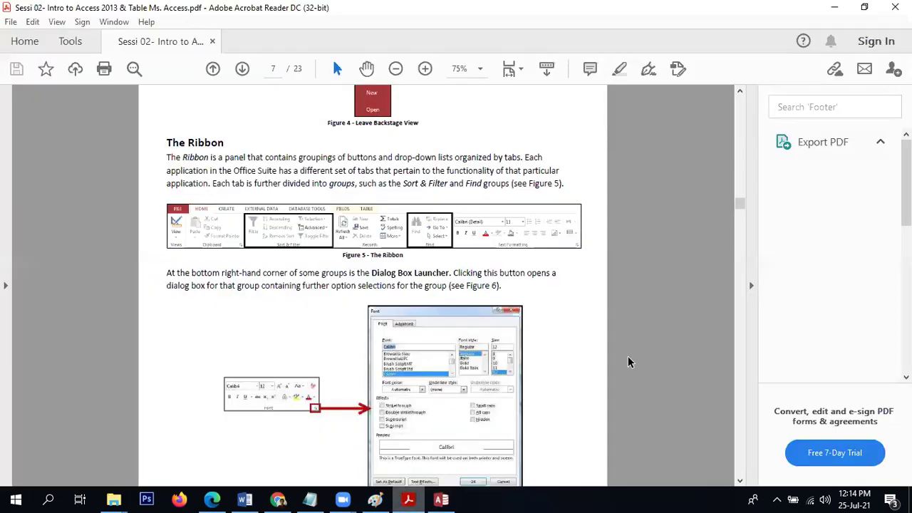
scroll(628, 362, down, 2)
scroll(628, 362, down, 12)
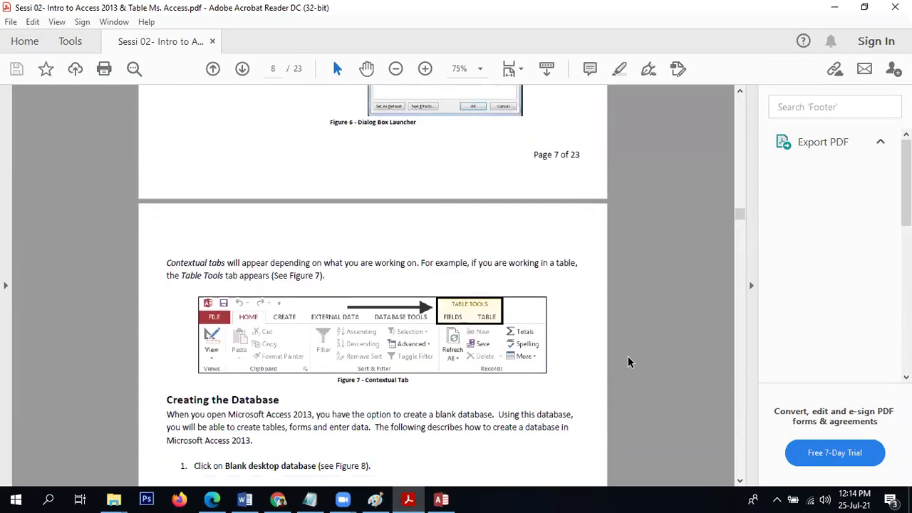
scroll(627, 362, down, 2)
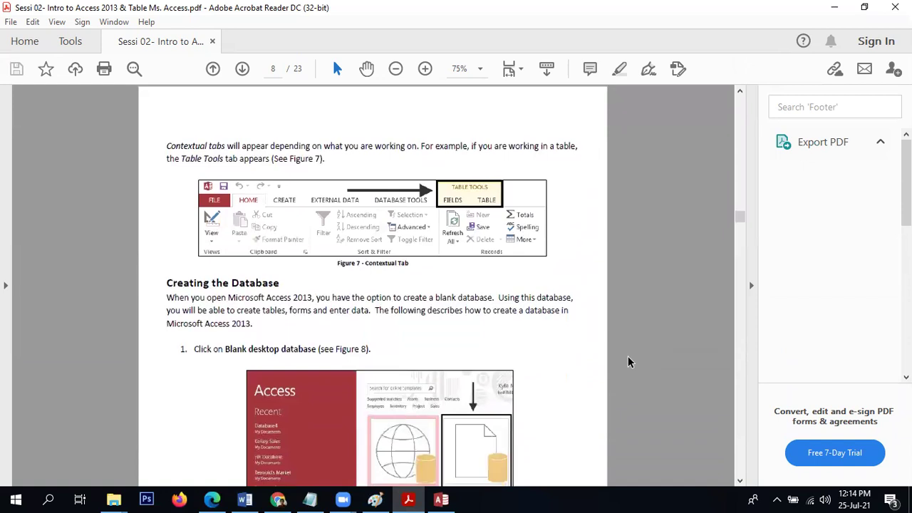
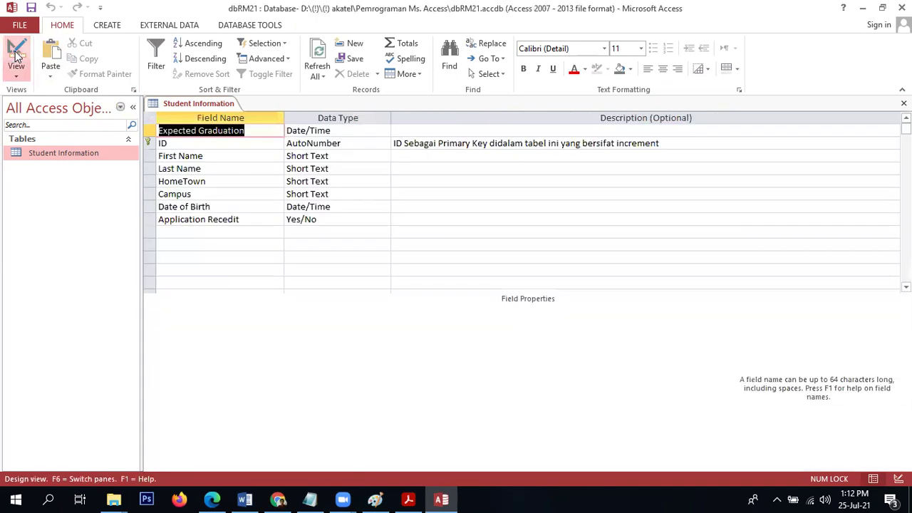
Move Expected Graduation below Application Recedit, then add and save a Short Text field Departemen ID of size 4.
click(151, 132)
drag(151, 135, 181, 237)
click(181, 237)
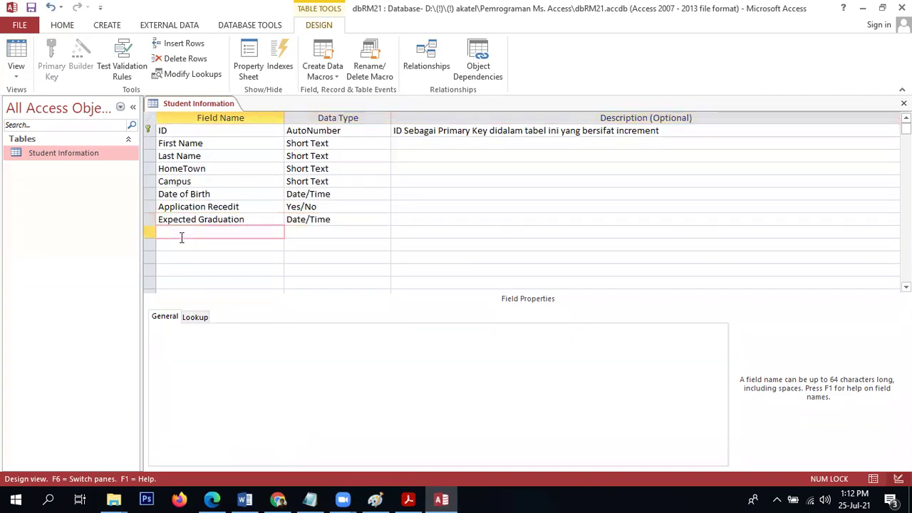
text(Departemen ID)
click(355, 229)
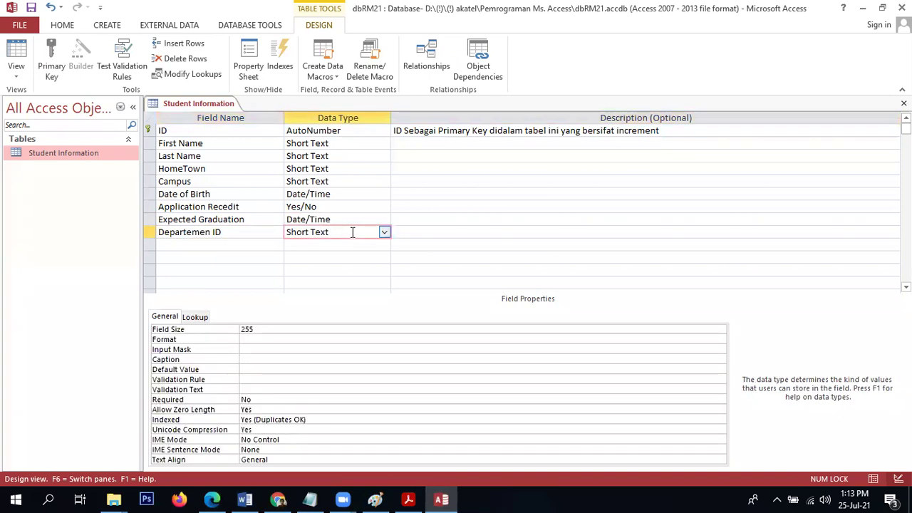
click(289, 330)
key(BackSpace)
key(BackSpace)
key(BackSpace)
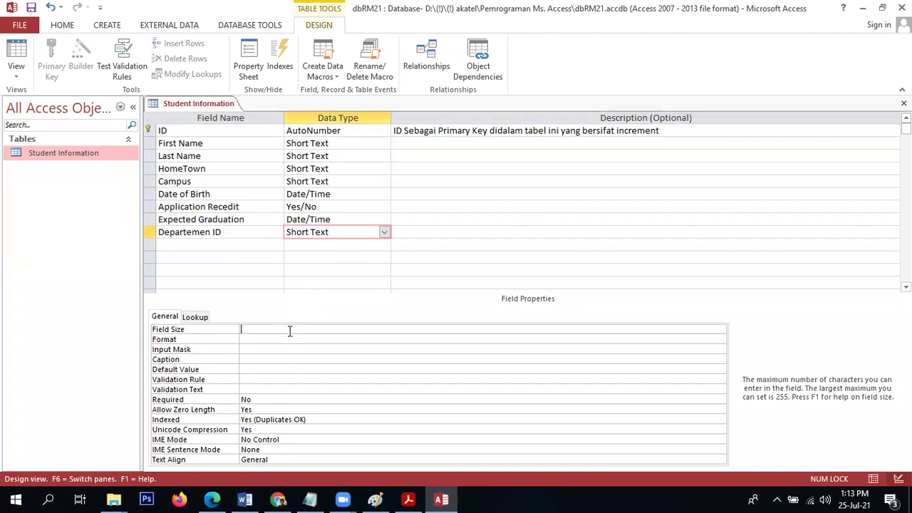
text(4)
click(32, 9)
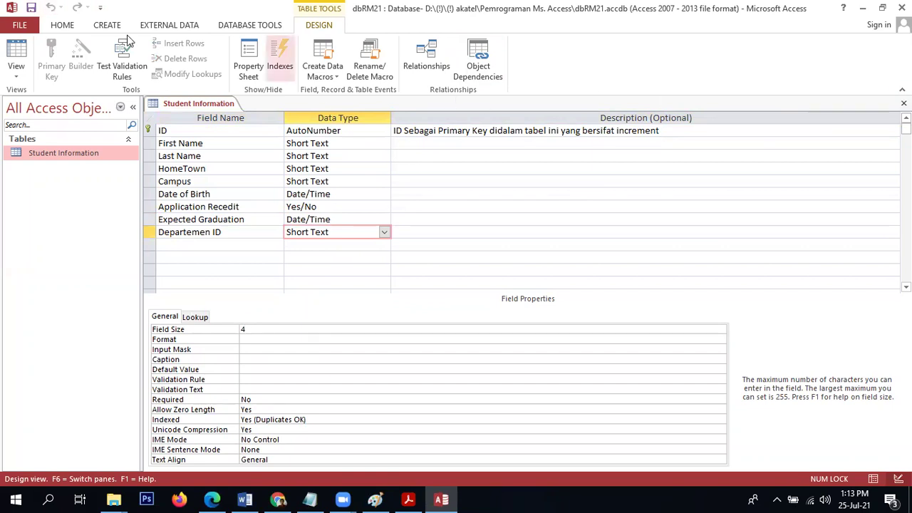
Delete all three student records in Datasheet View.
click(14, 46)
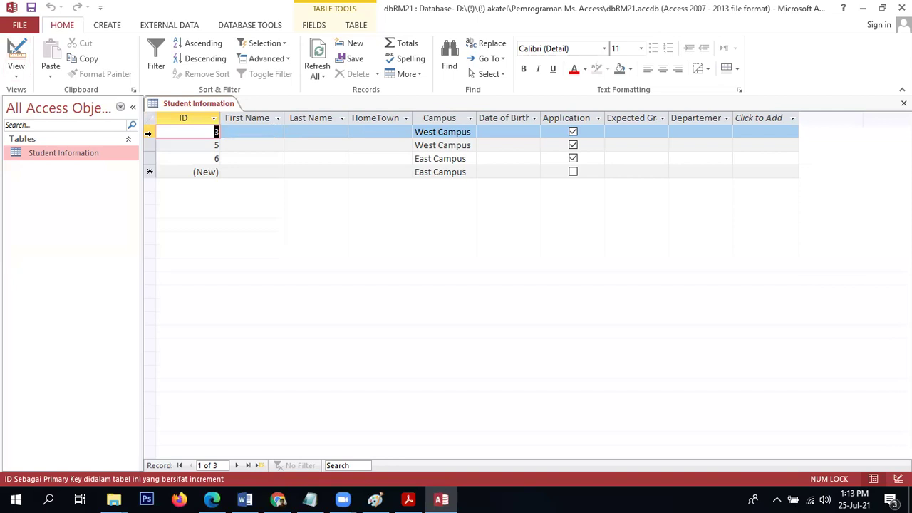
key(ctrl+a)
key(Delete)
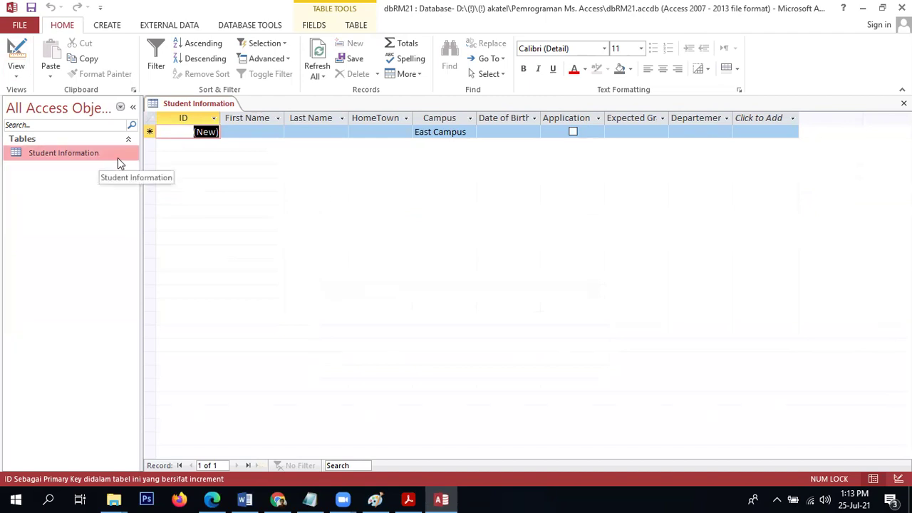
drag(736, 116, 767, 115)
click(769, 116)
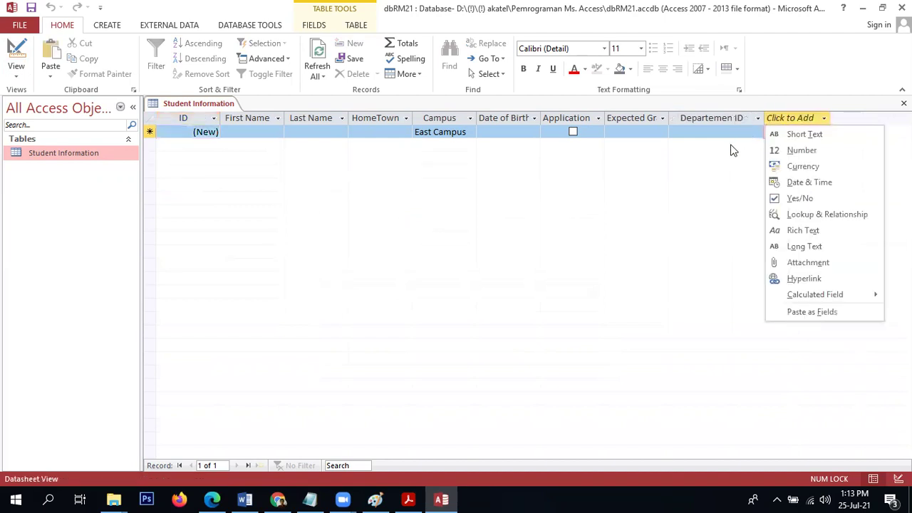
click(709, 179)
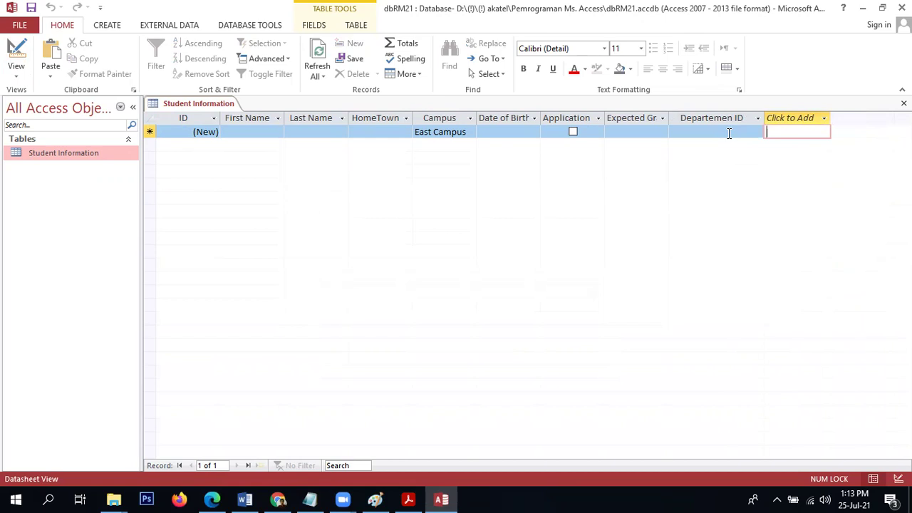
Rename the field to Departement ID in Design View, save, and close the table.
click(16, 57)
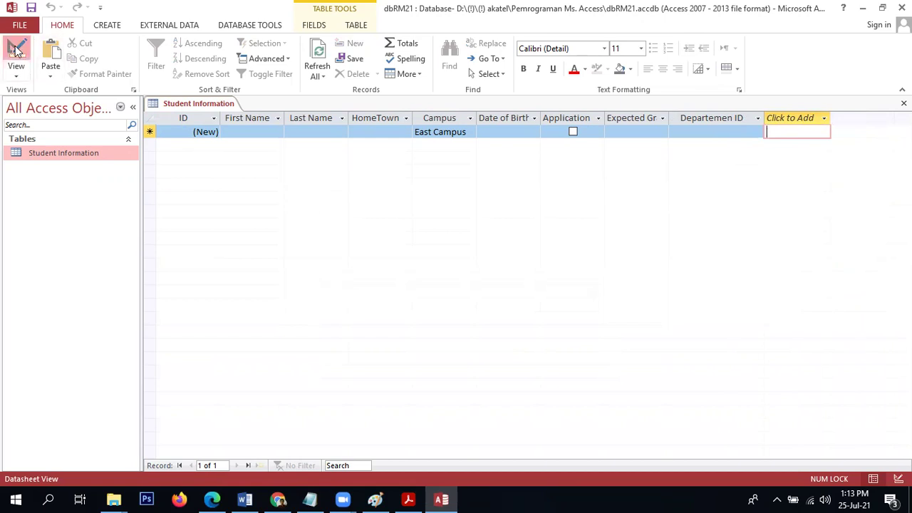
click(213, 232)
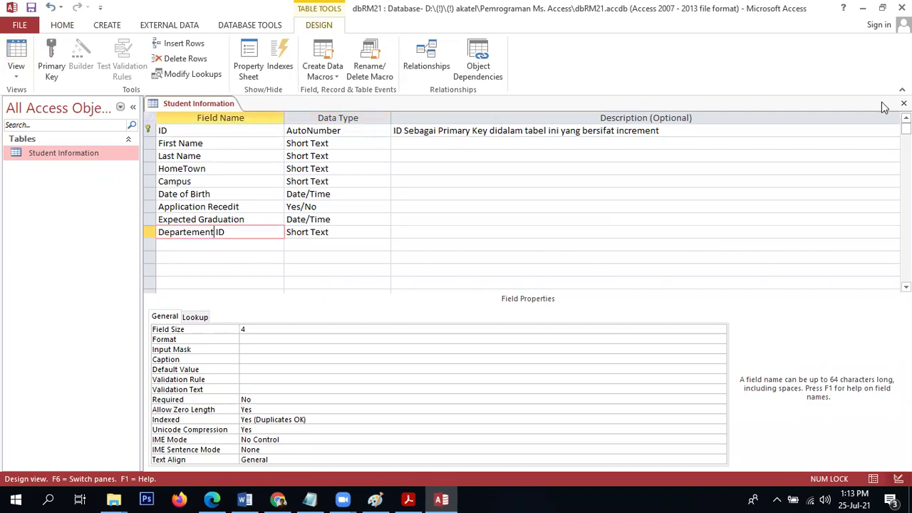
click(32, 8)
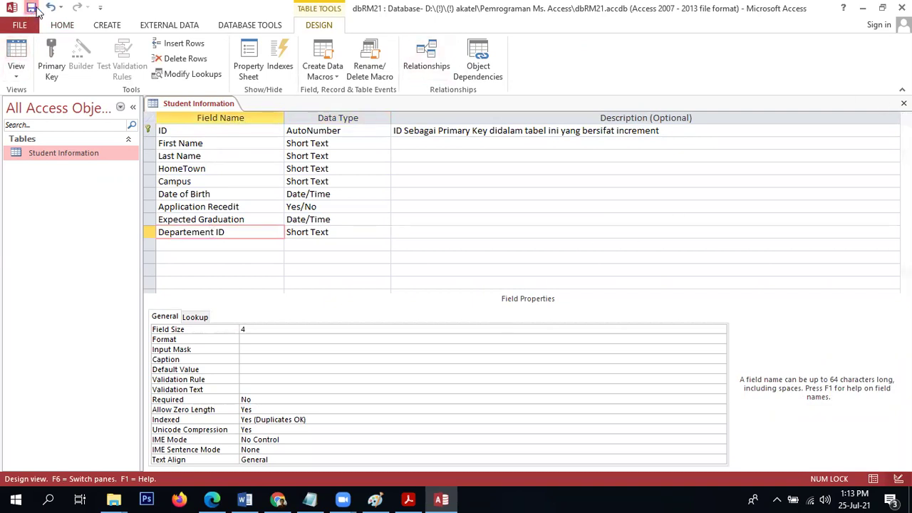
click(22, 78)
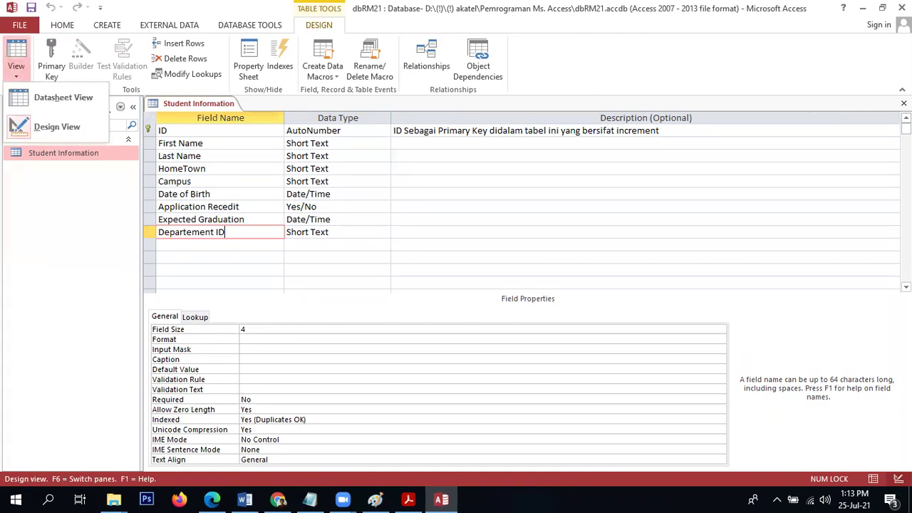
click(904, 103)
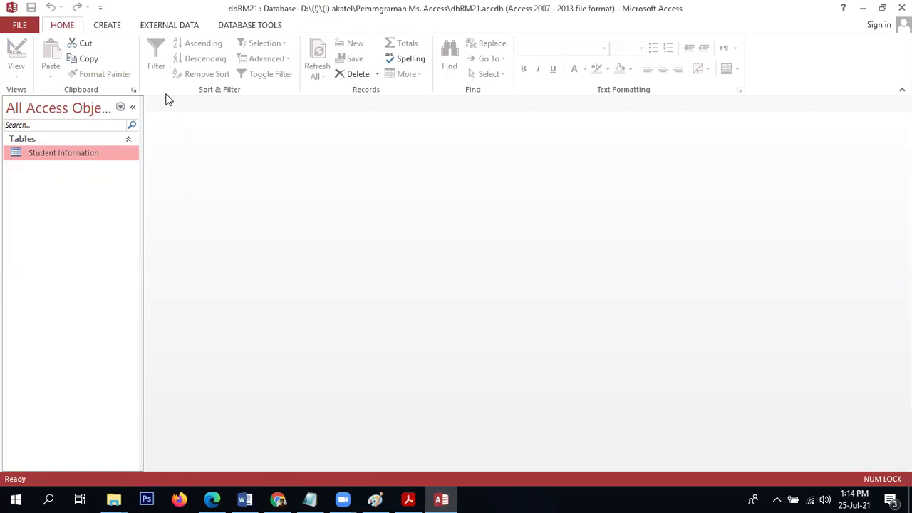
Create a blank table, save it as Departement, and open it in Design View.
click(109, 26)
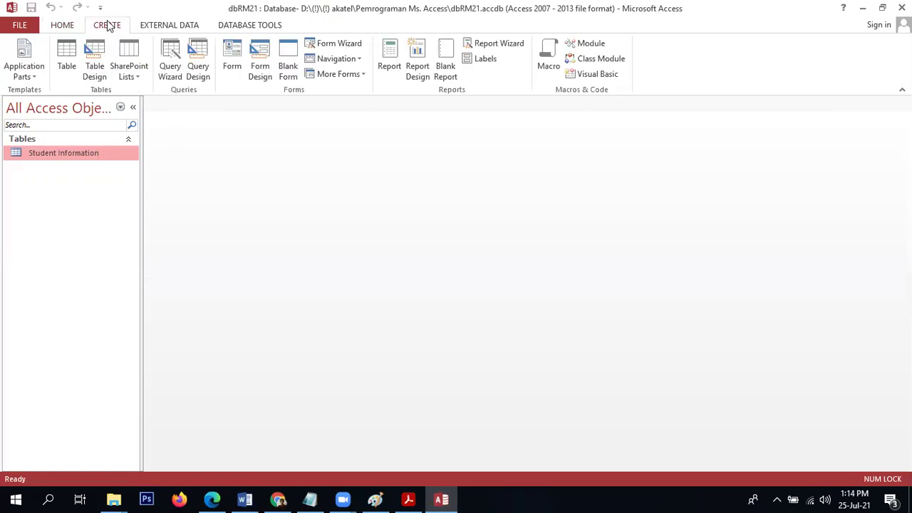
click(65, 74)
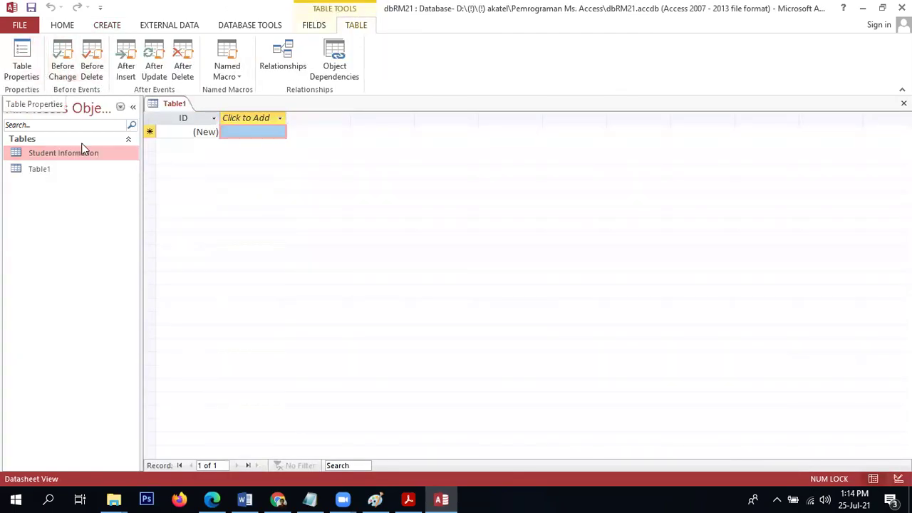
click(66, 172)
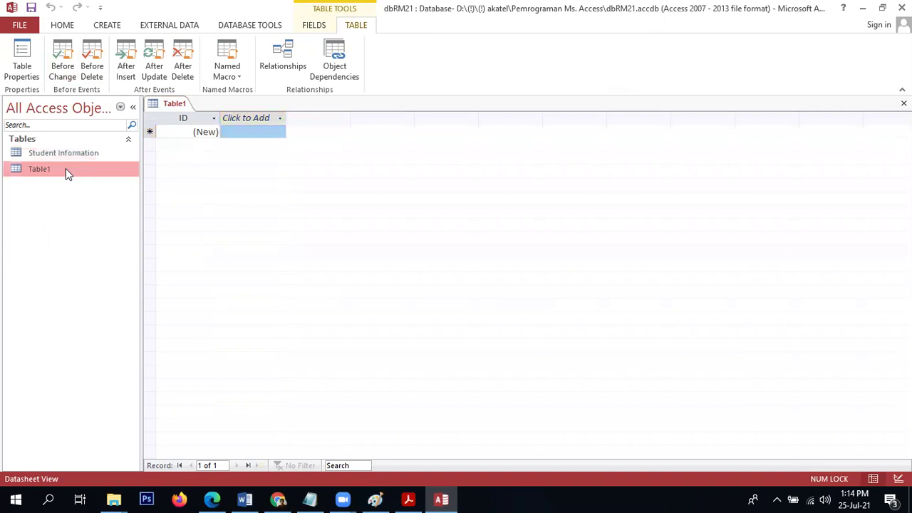
right_click(65, 173)
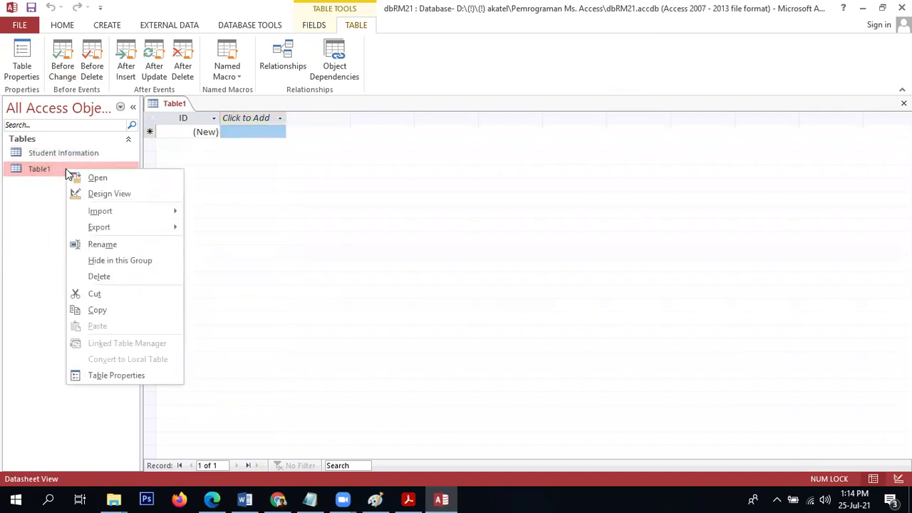
click(82, 199)
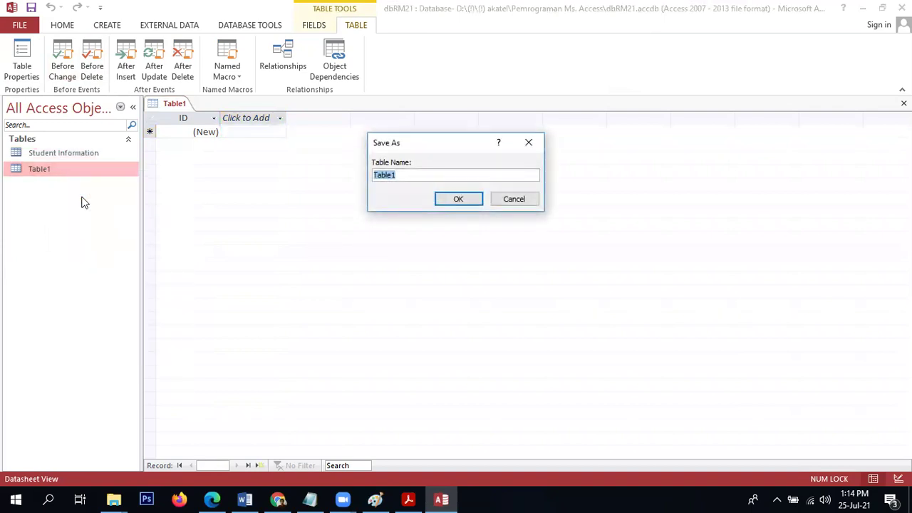
text(Departement)
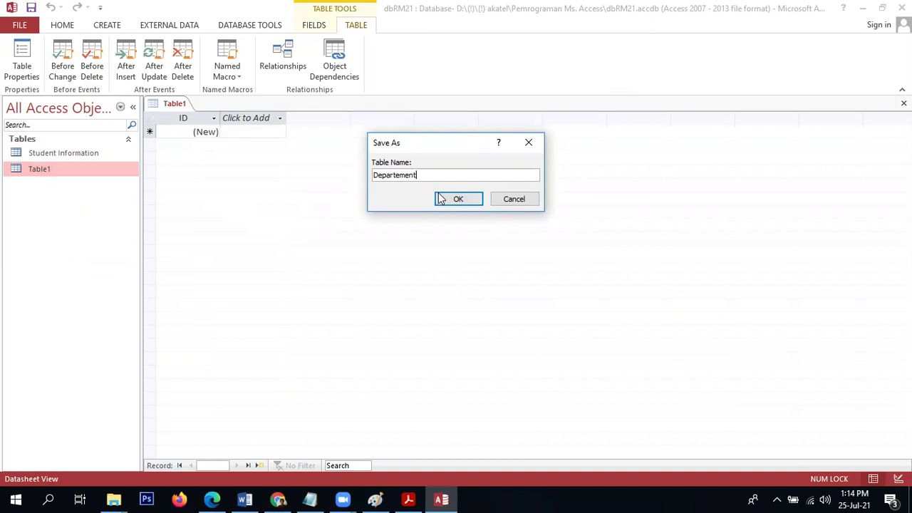
click(440, 198)
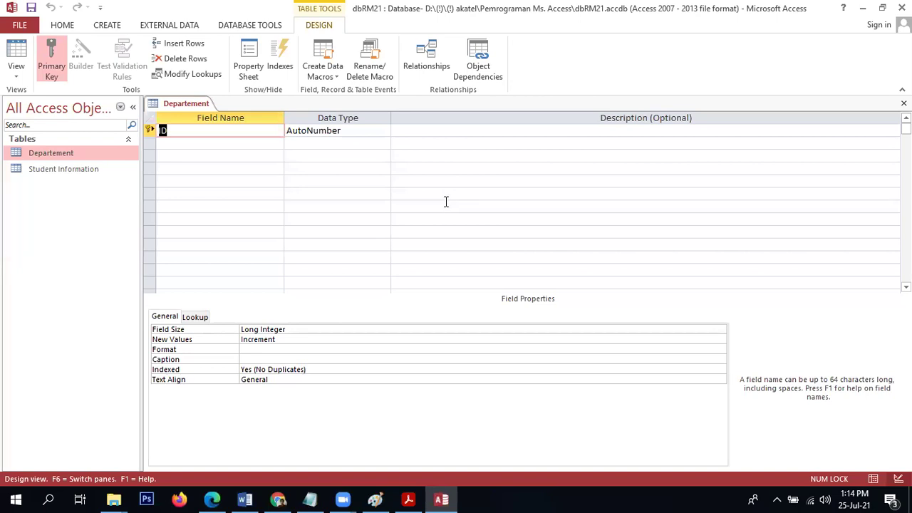
Rename the key field to Depertemen ID as Short Text with field size 4.
text(Depertemen ID)
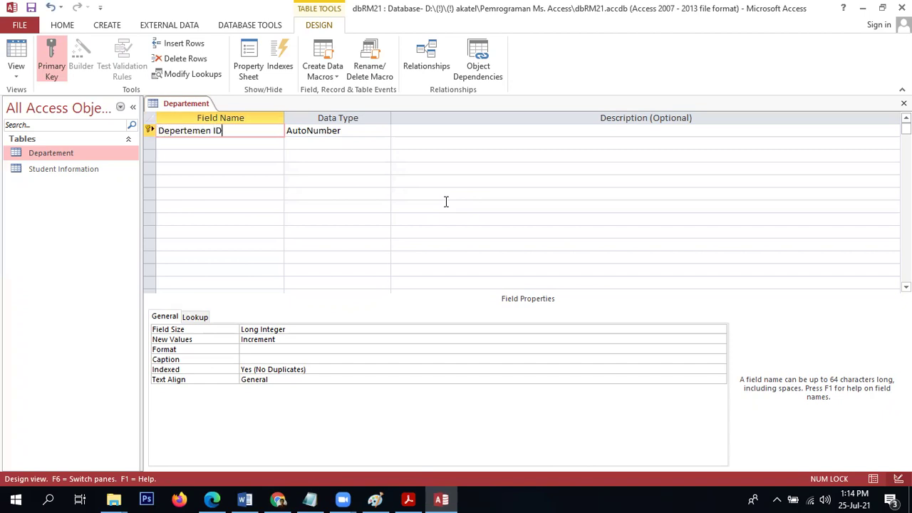
key(Down)
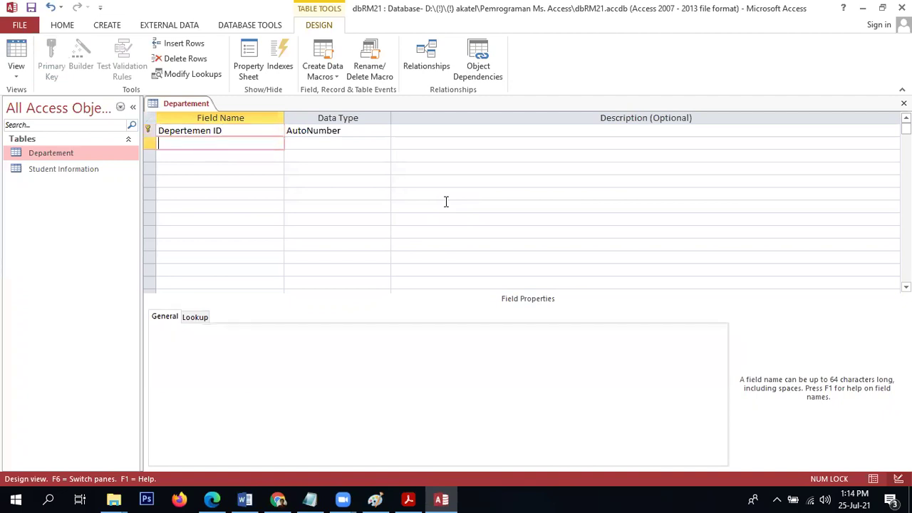
click(379, 133)
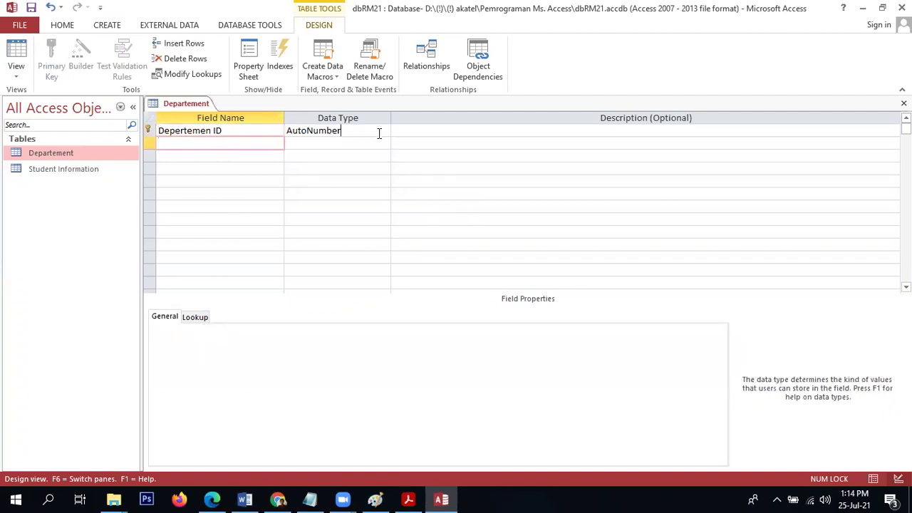
click(384, 131)
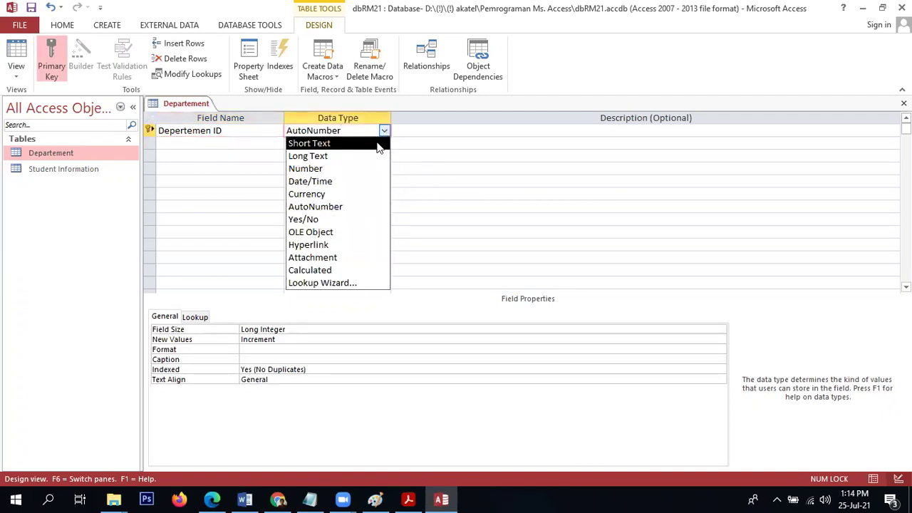
click(379, 144)
click(271, 329)
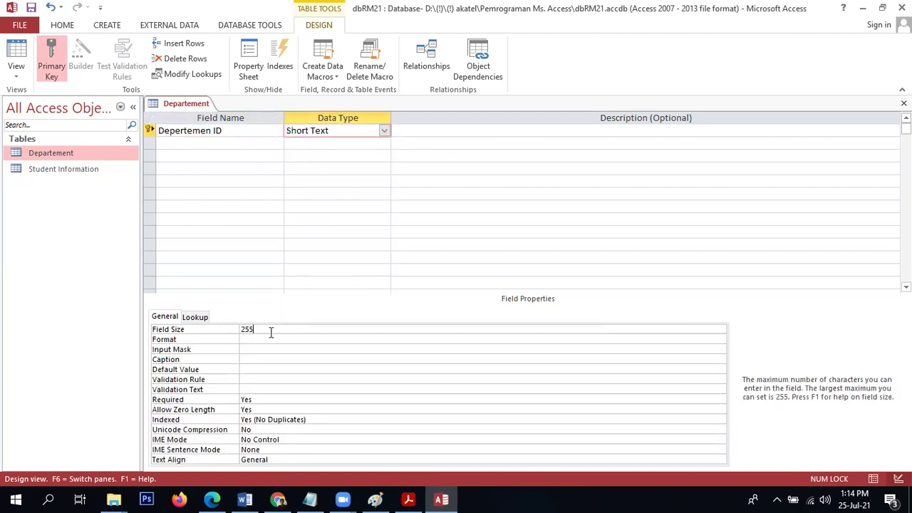
double_click(271, 329)
text(4)
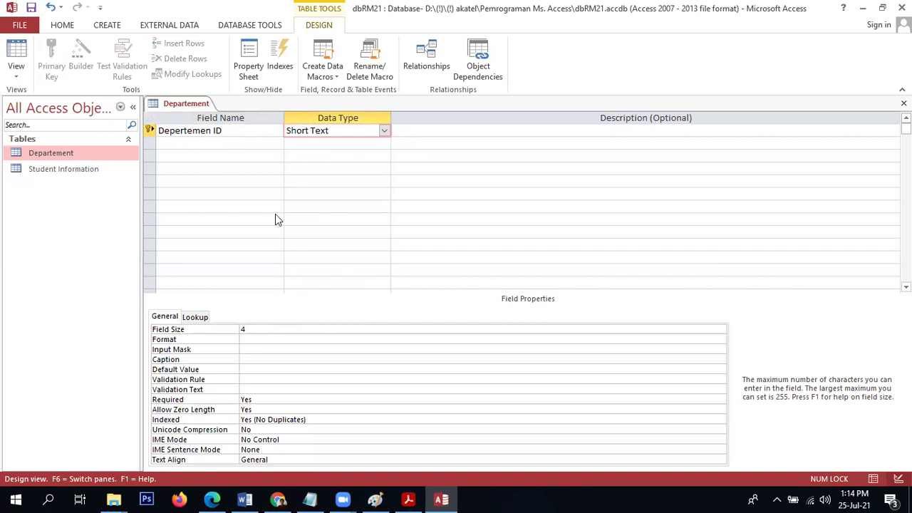
Add a second field named Departement Name.
click(220, 142)
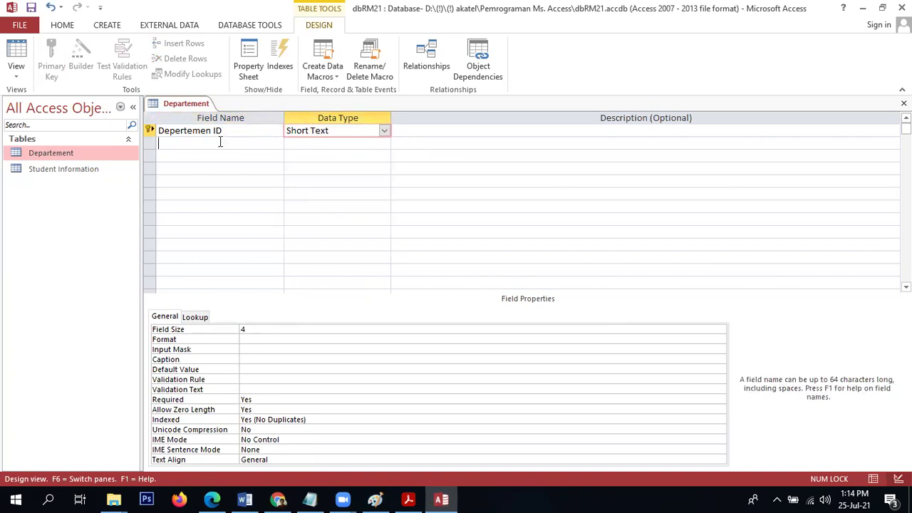
text(Dep)
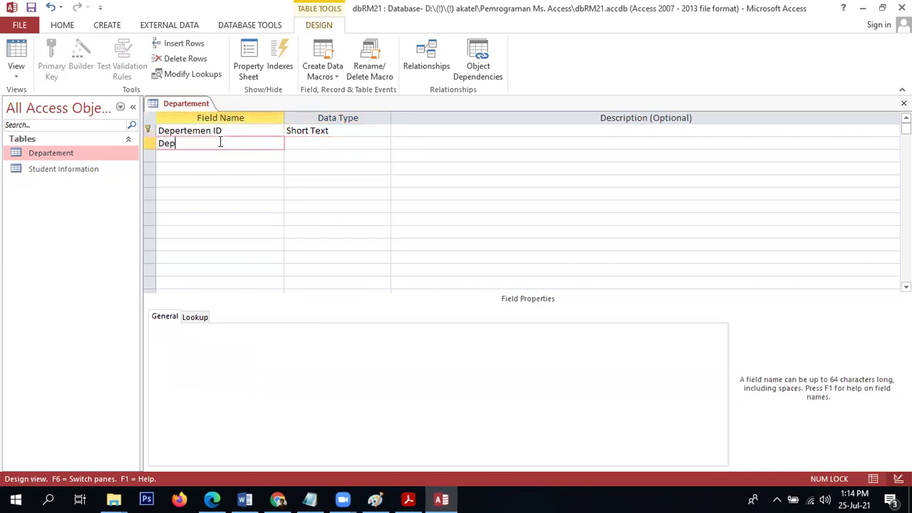
text(artement Name)
click(310, 142)
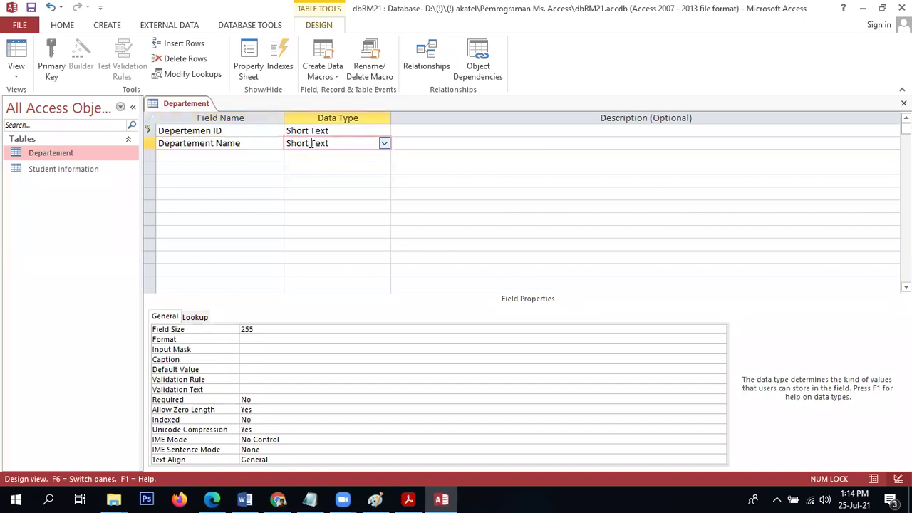
click(187, 329)
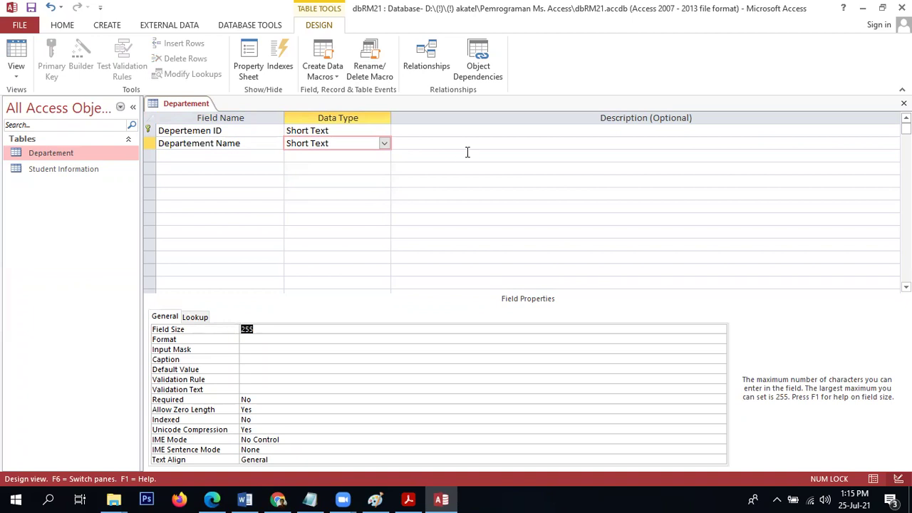
Add a Short Text field Description, save, and close the Departement design.
click(239, 157)
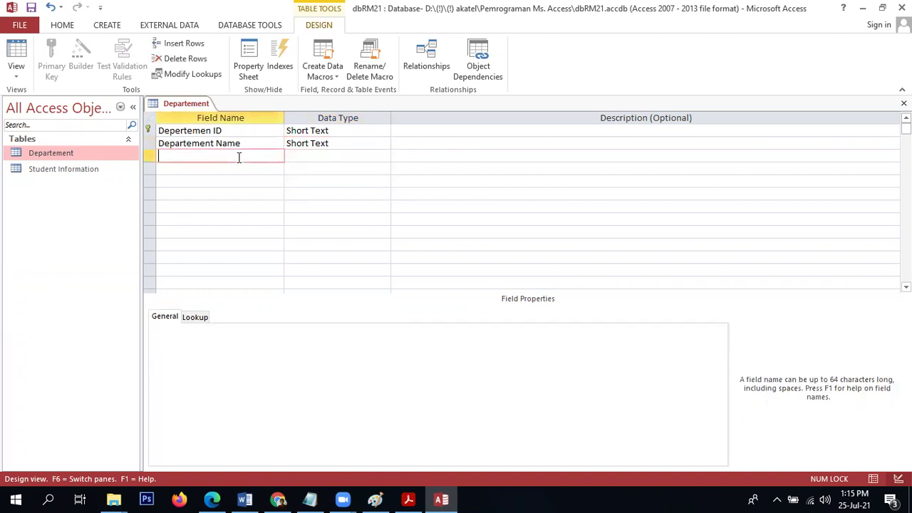
text(Description)
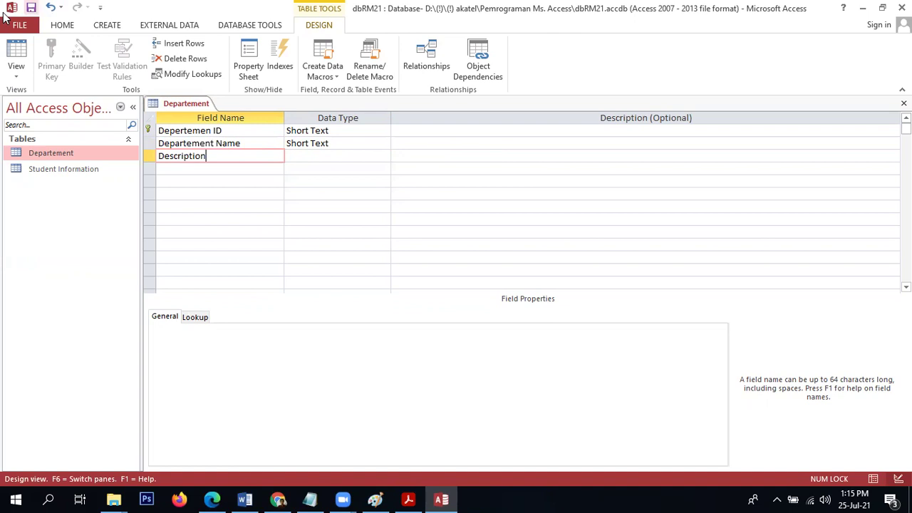
click(32, 7)
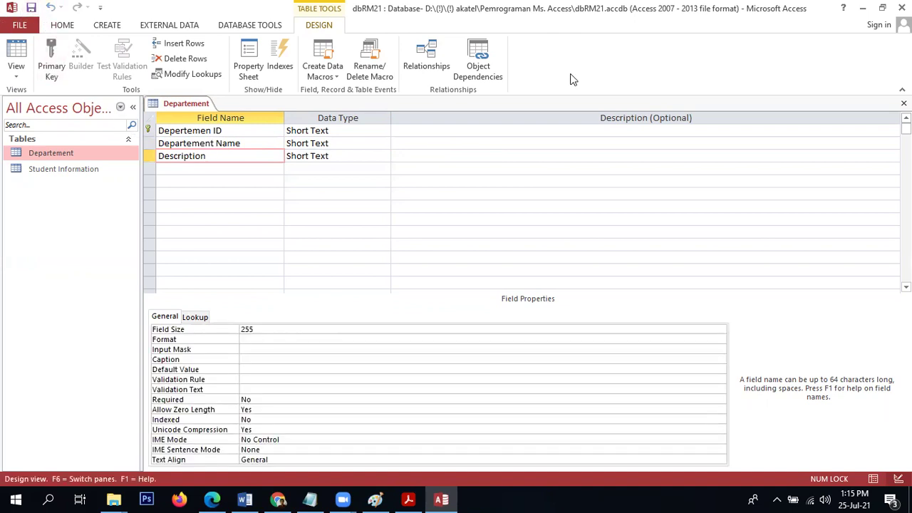
click(903, 104)
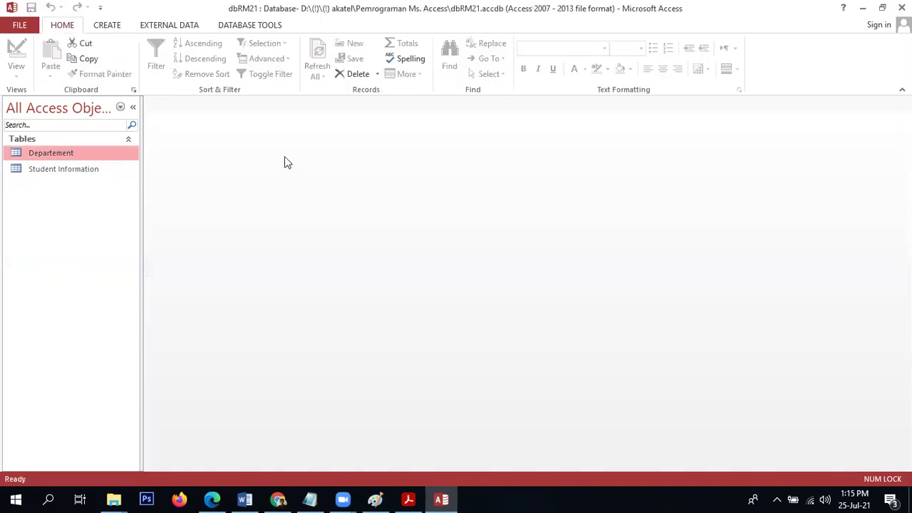
Open Student Information in Design View and select its Departement ID field.
click(112, 29)
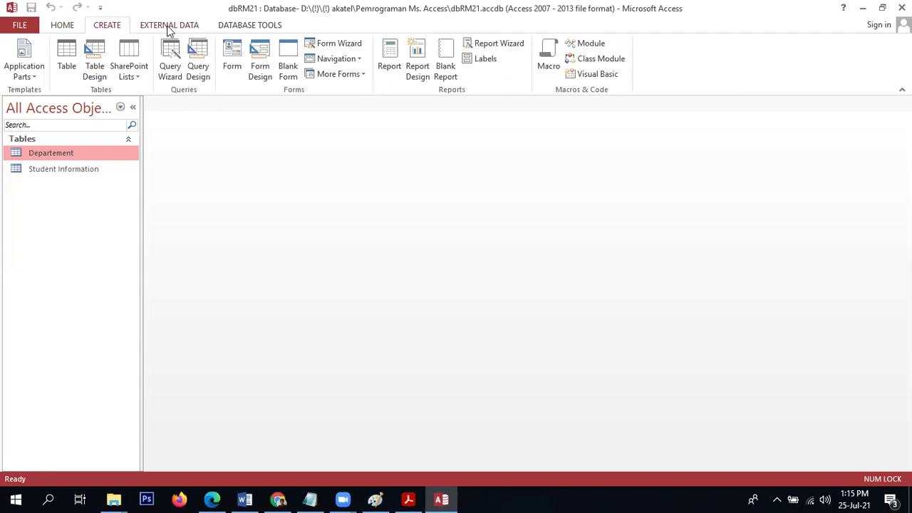
click(243, 28)
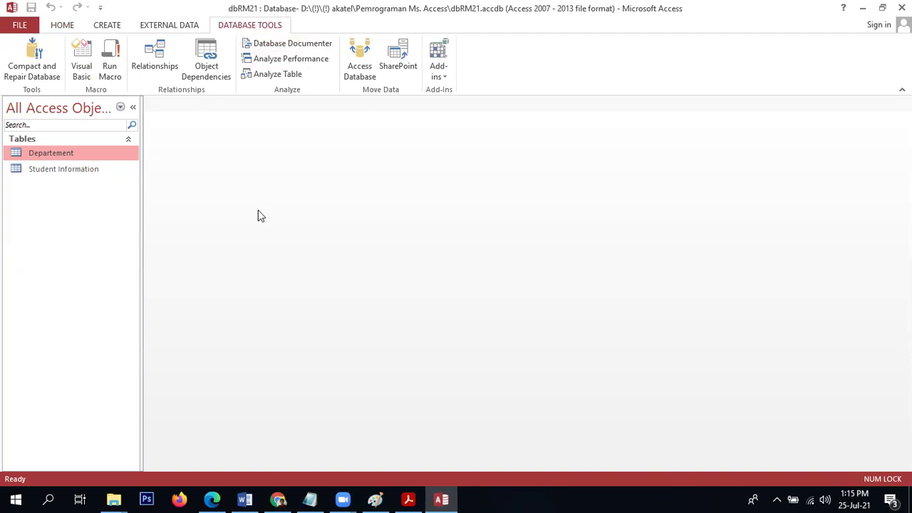
click(74, 169)
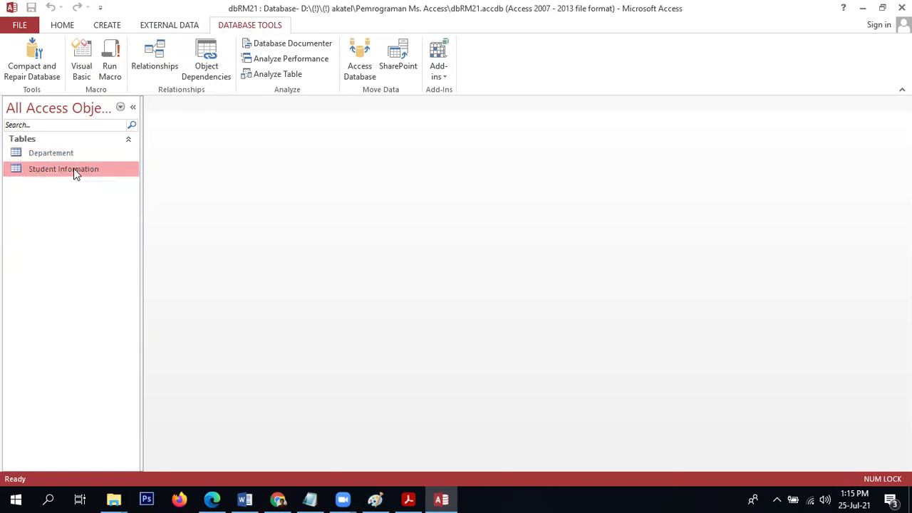
right_click(74, 169)
click(92, 196)
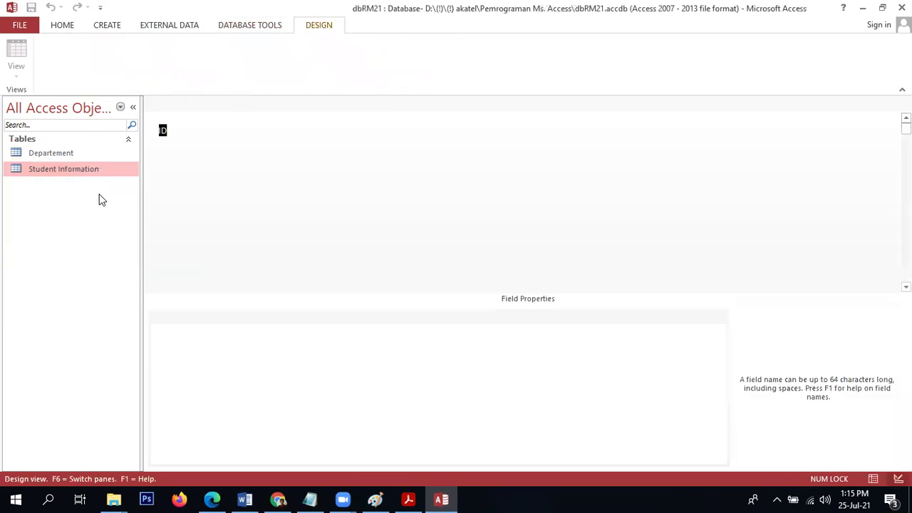
click(150, 230)
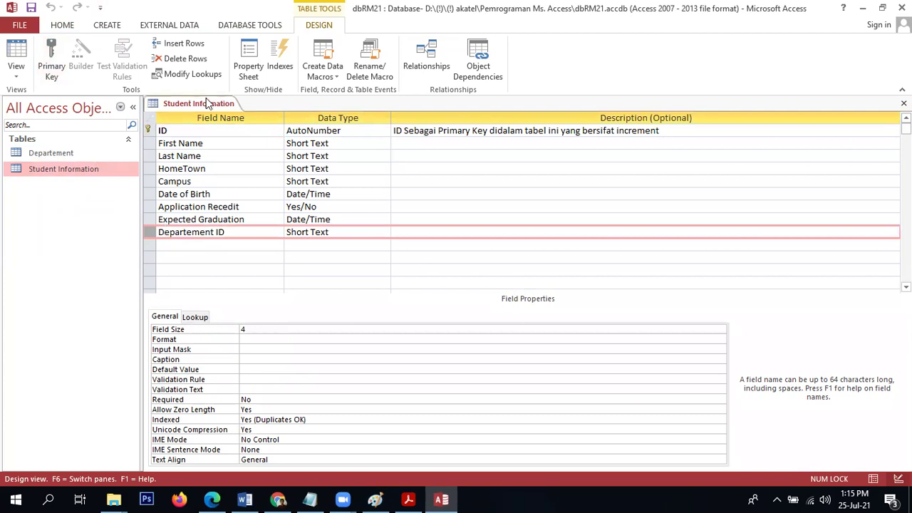
Open the Departement and Student Information designs to compare their key field names.
click(69, 155)
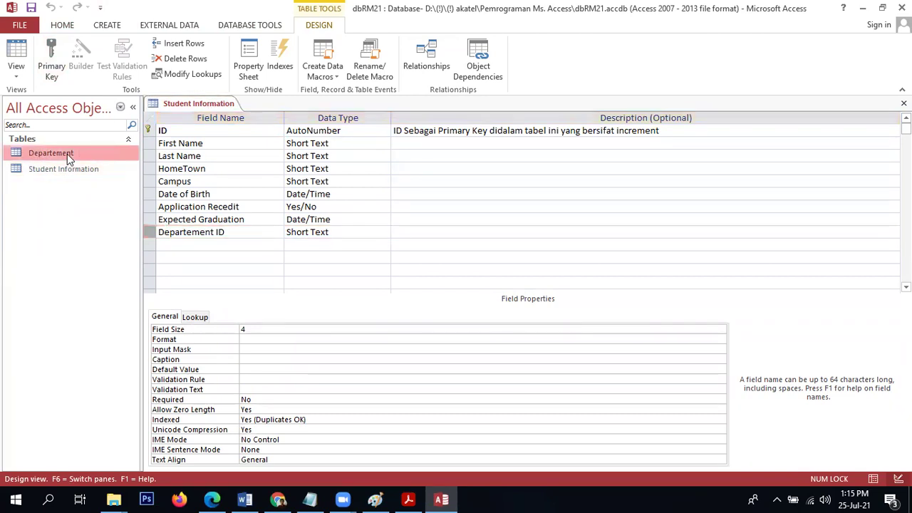
right_click(67, 154)
click(74, 177)
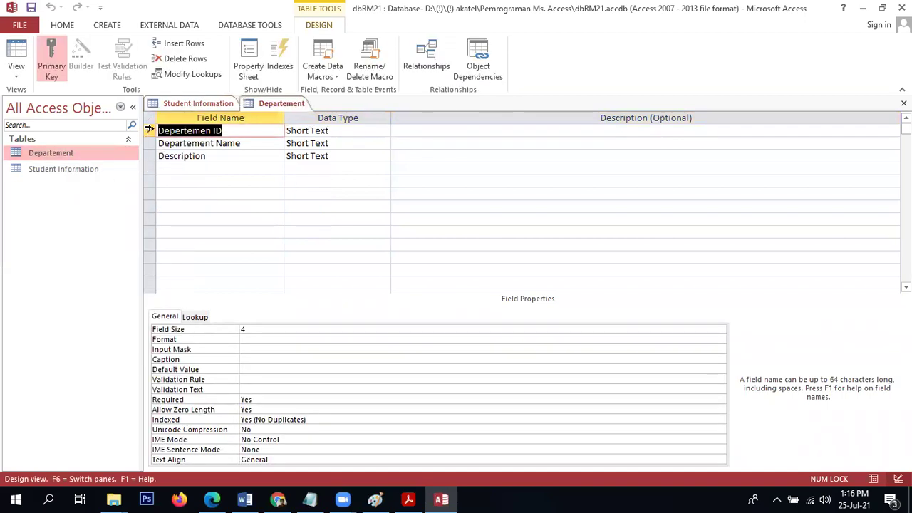
click(150, 130)
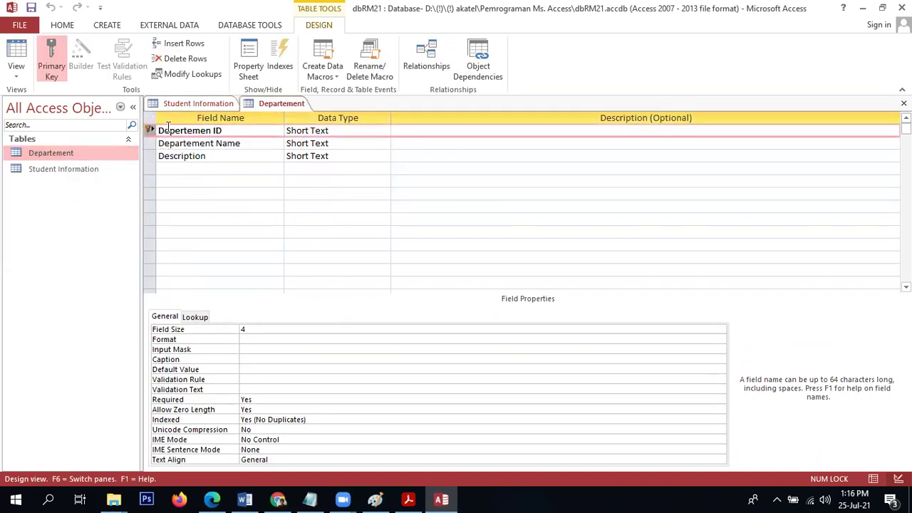
right_click(50, 174)
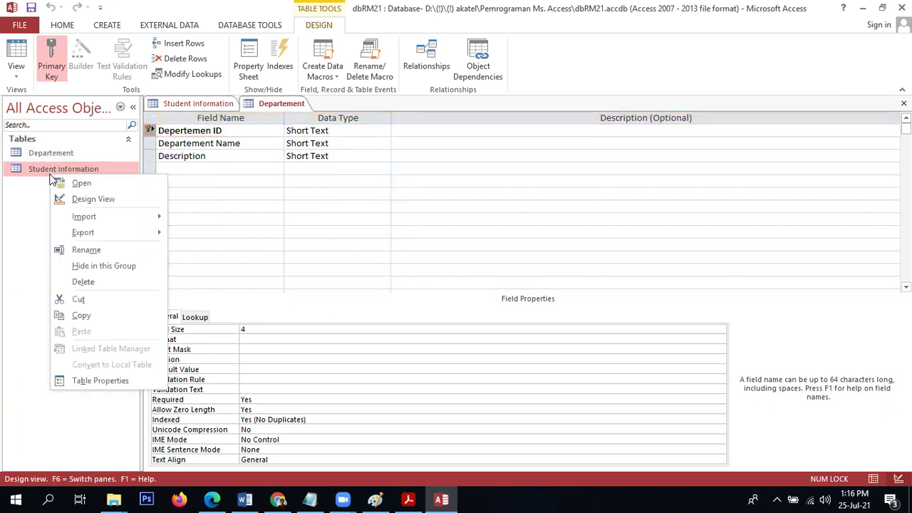
click(93, 199)
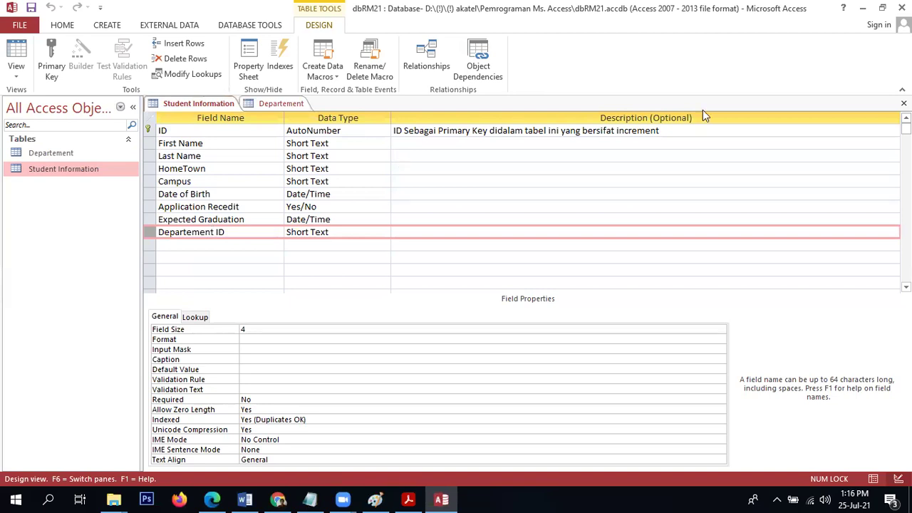
Correct Departement's key field name with a 't', save, and close both designs.
click(274, 103)
click(234, 133)
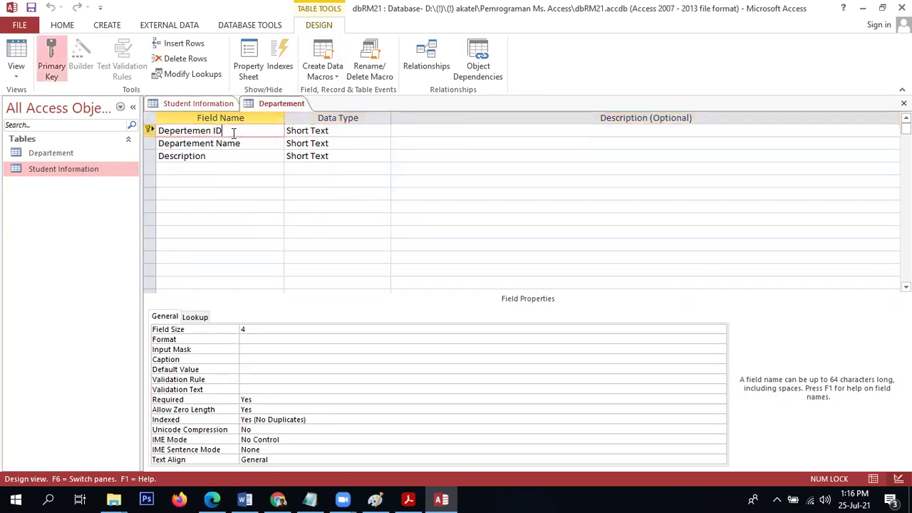
key(Left)
text(t)
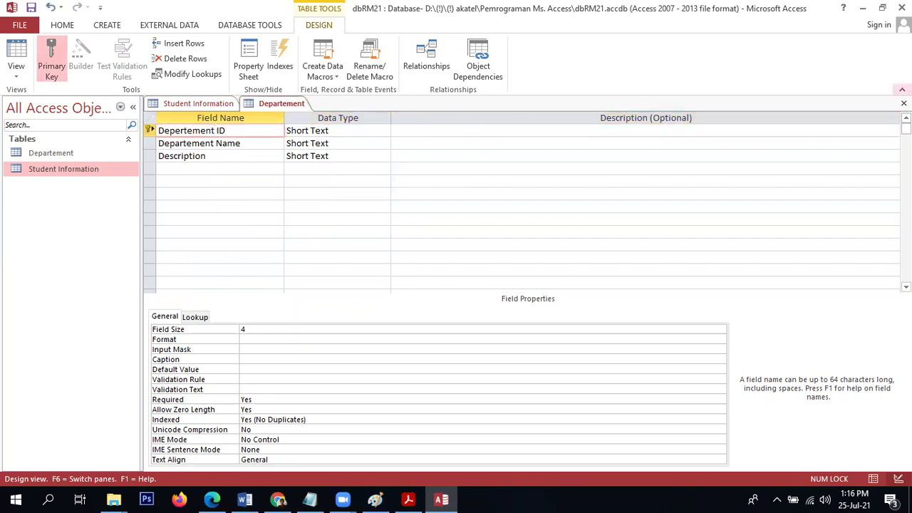
click(904, 103)
click(406, 287)
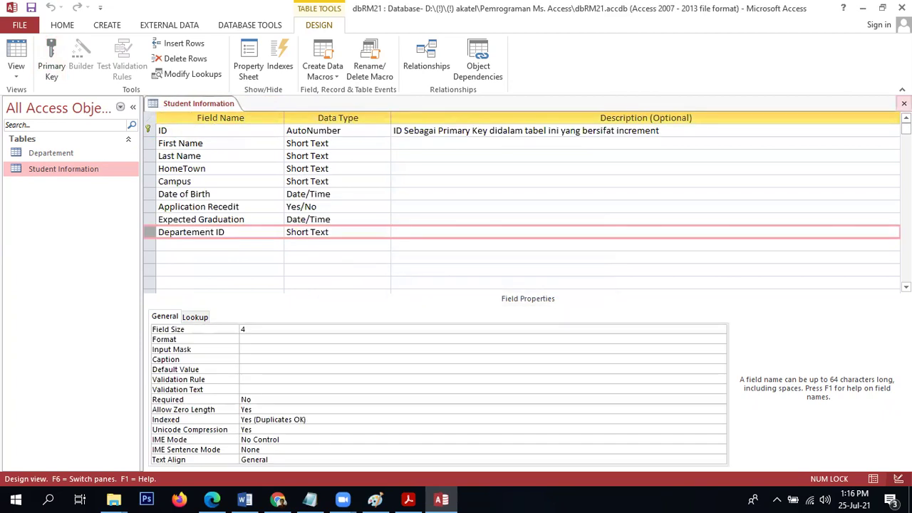
click(903, 103)
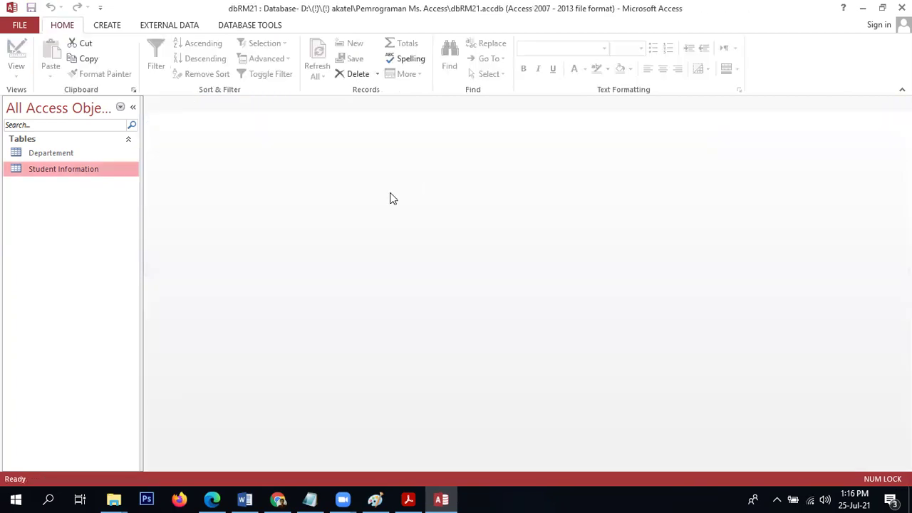
Open Relationships and add the Departement and Student Information tables.
click(254, 29)
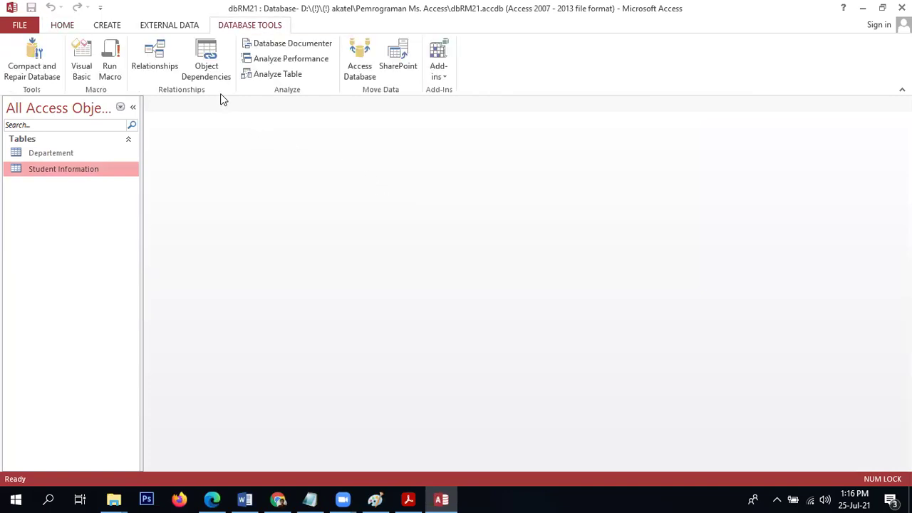
click(147, 63)
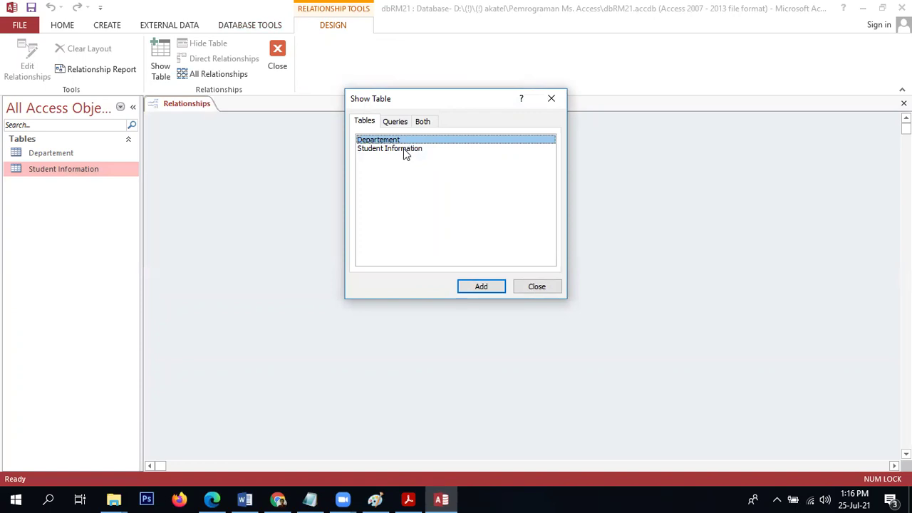
shift+click(403, 148)
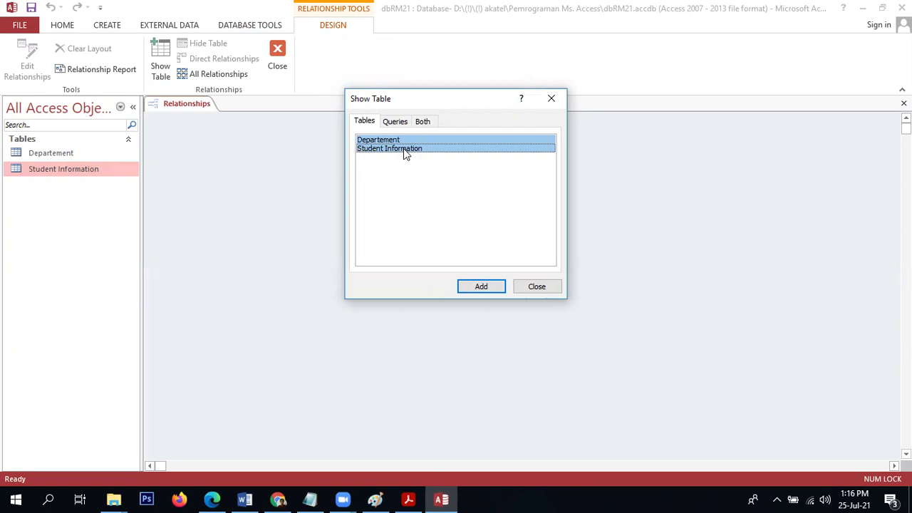
click(479, 286)
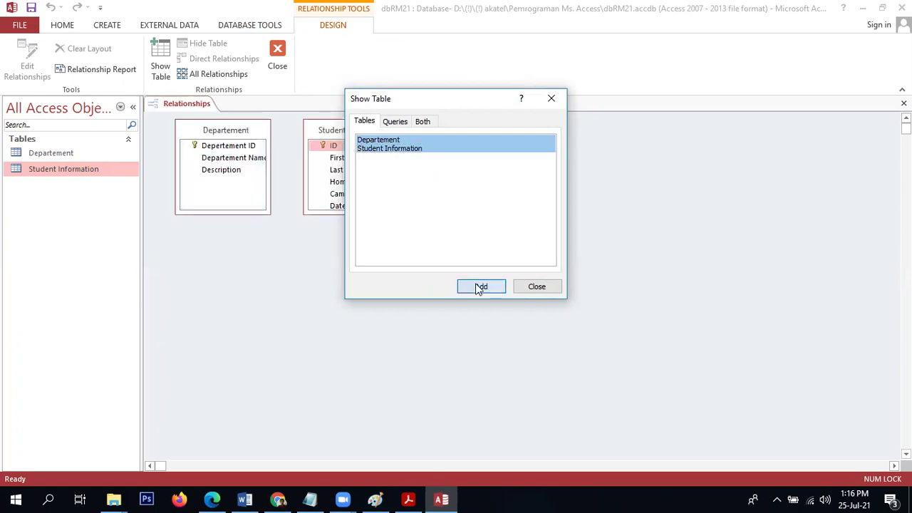
click(531, 287)
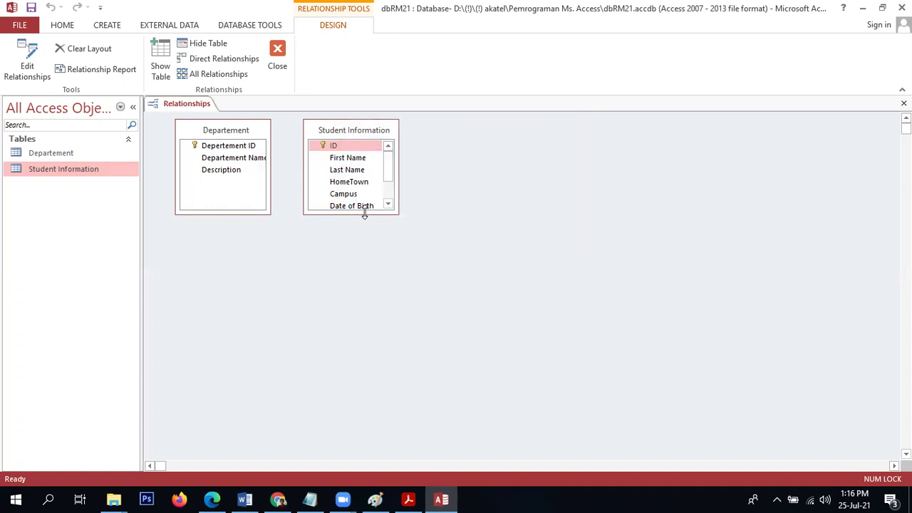
Widen the Student Information box and drag Departement's key onto its Departement ID field.
drag(365, 214, 357, 254)
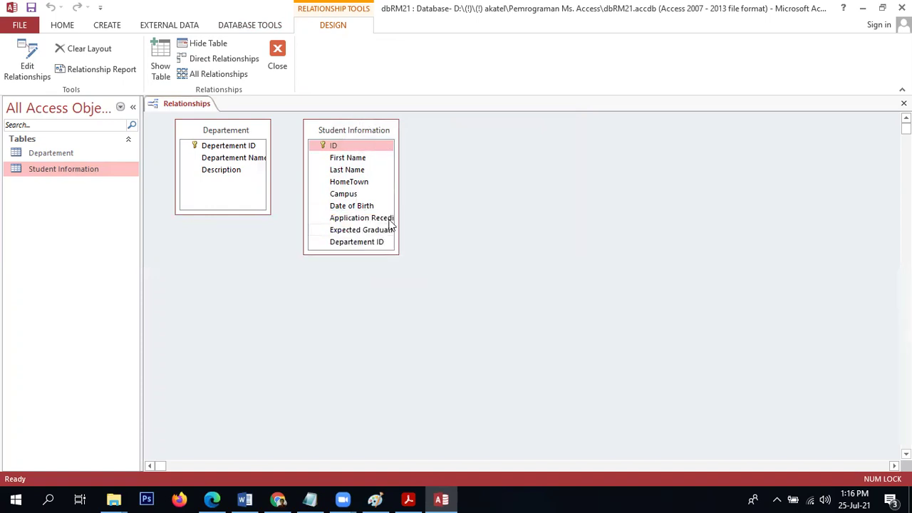
drag(397, 216, 426, 212)
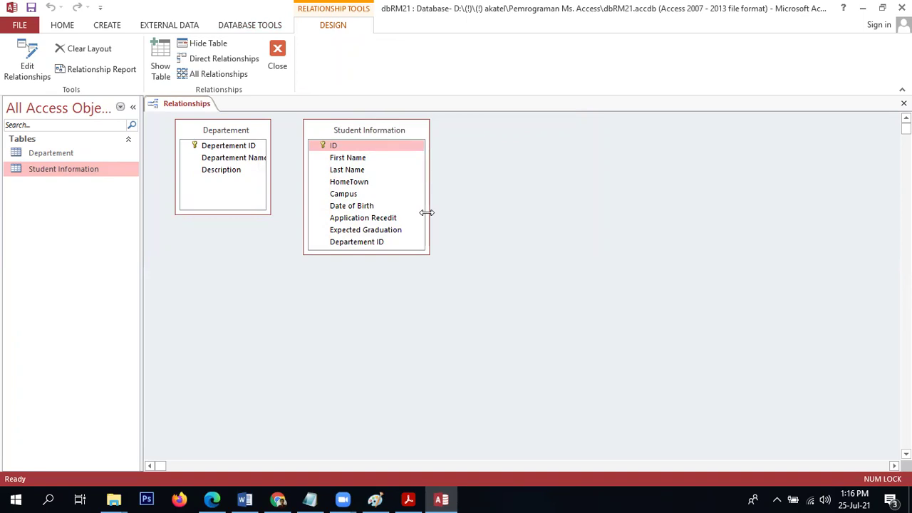
click(367, 242)
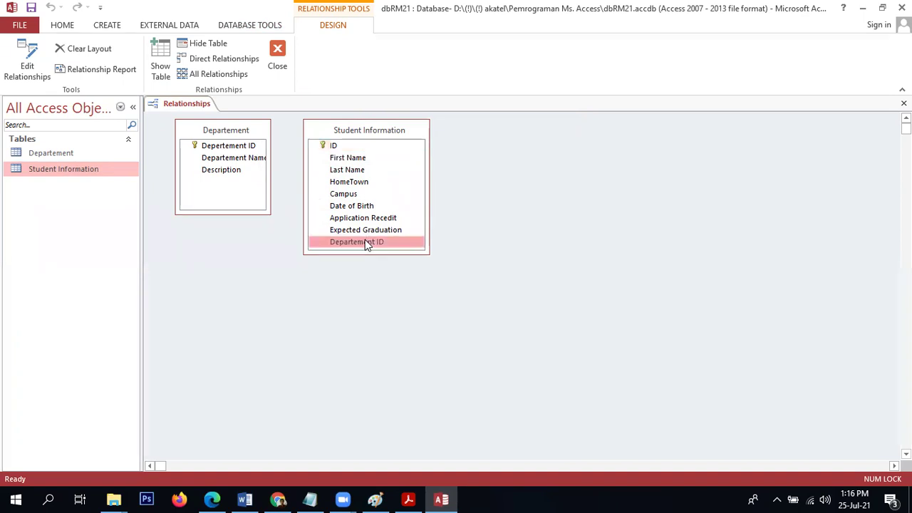
click(247, 146)
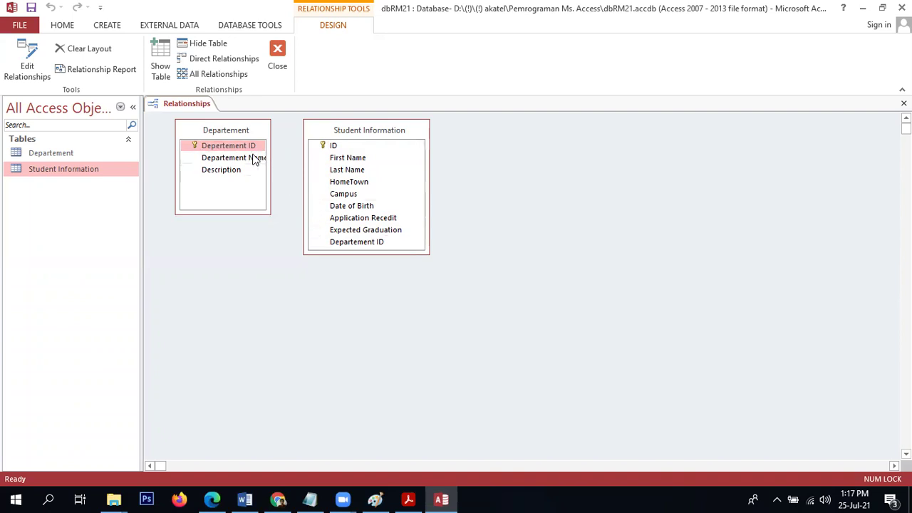
drag(246, 142, 336, 241)
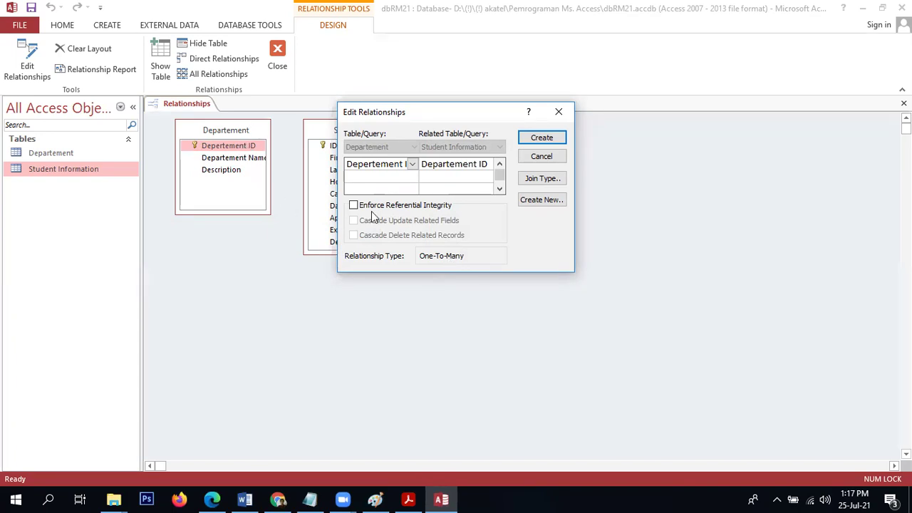
Enforce referential integrity with cascading updates and create the one-to-many Departement ID relationship.
drag(438, 120, 279, 271)
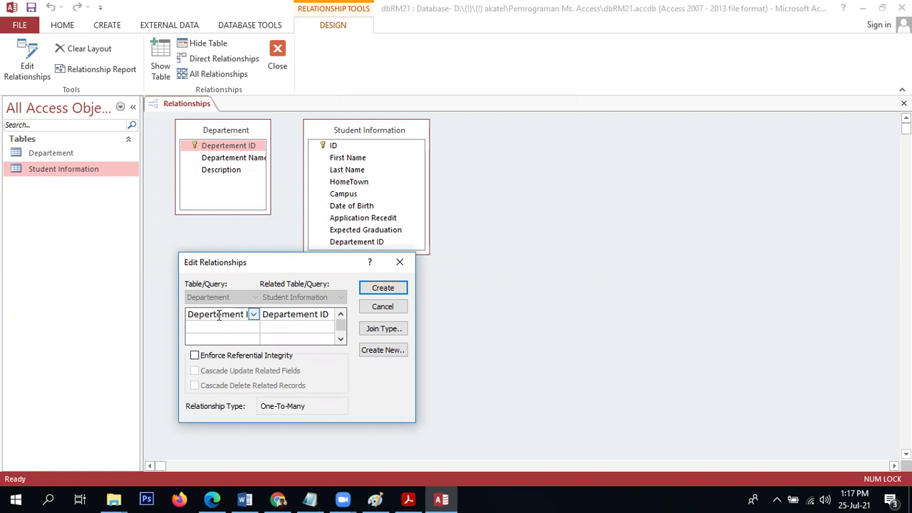
click(285, 315)
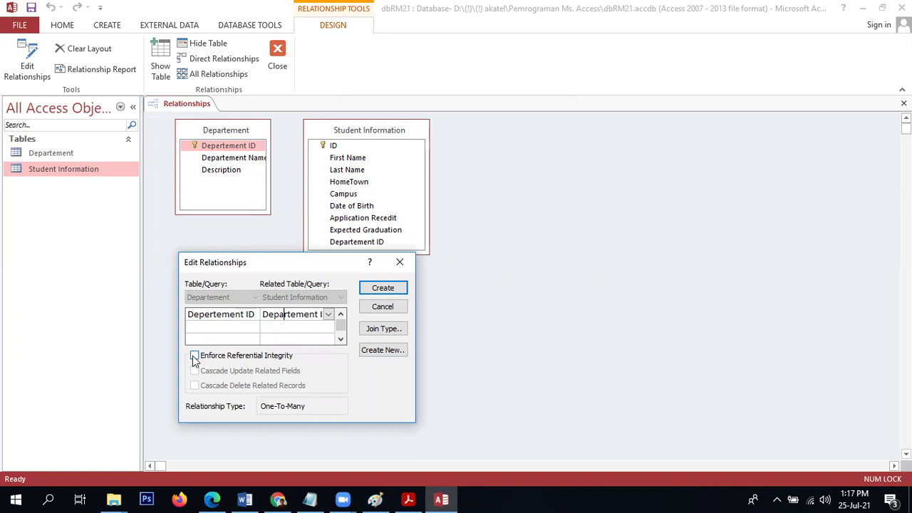
click(195, 356)
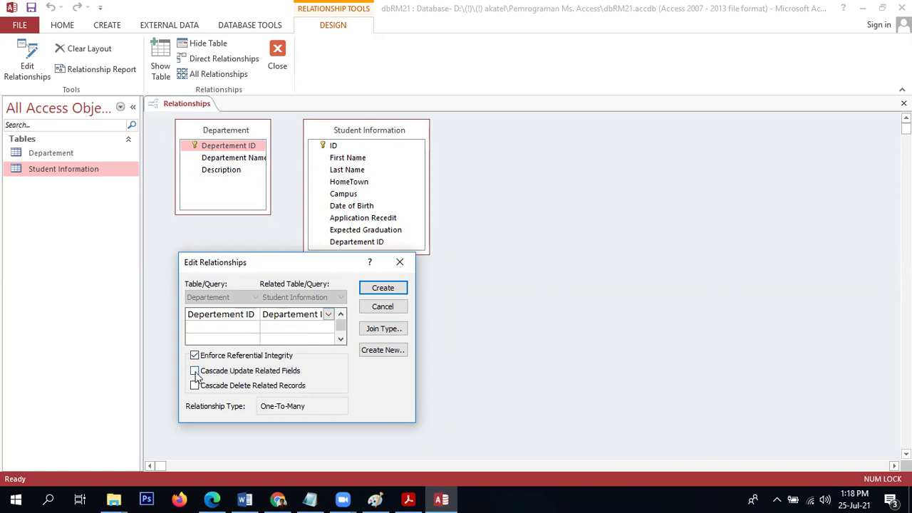
click(195, 371)
click(389, 292)
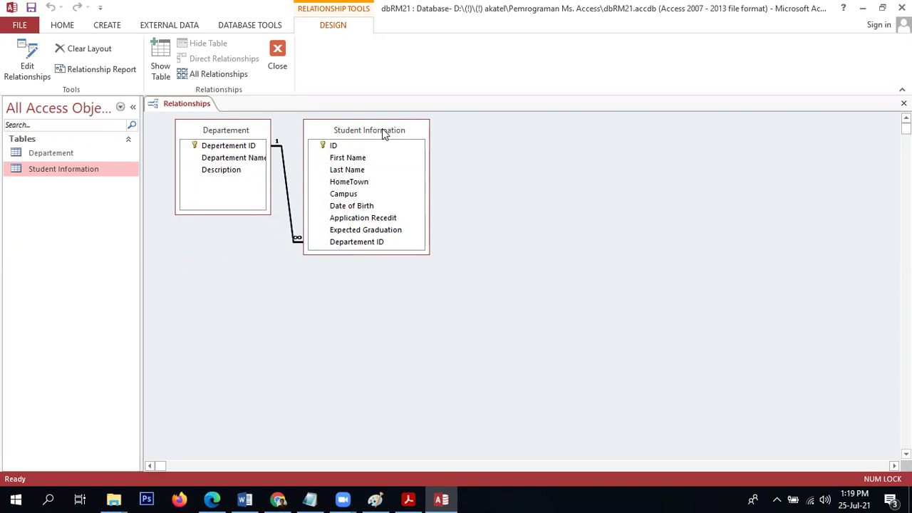
Close the Relationships window, saving its layout.
click(282, 60)
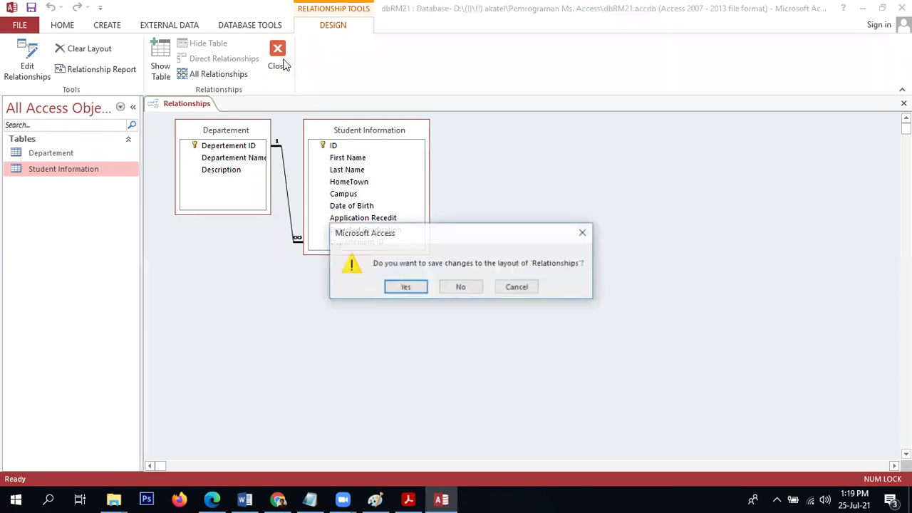
click(392, 288)
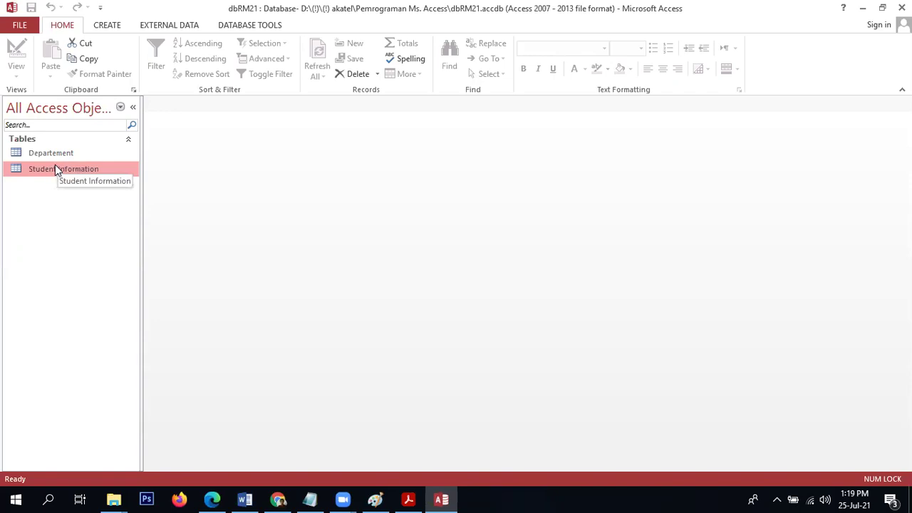
Open the Departement table and add record IS, 'Information Sistem'.
click(61, 152)
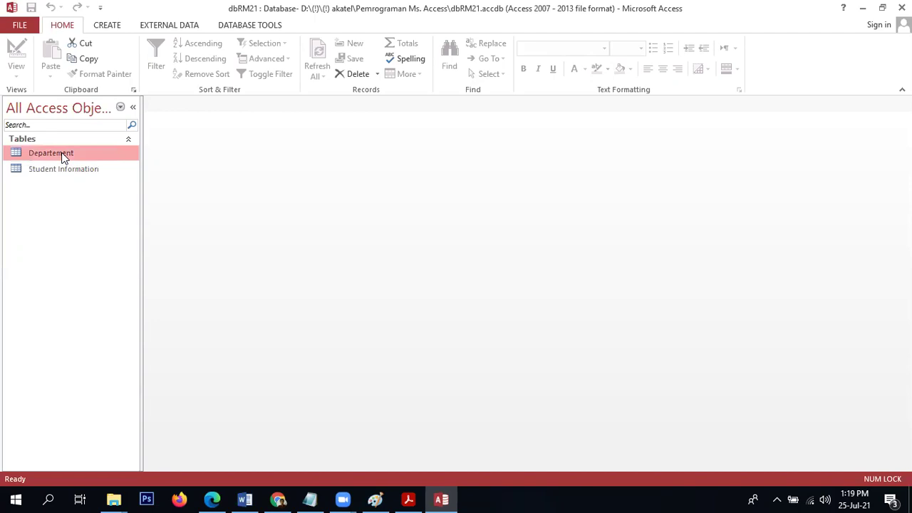
double_click(61, 153)
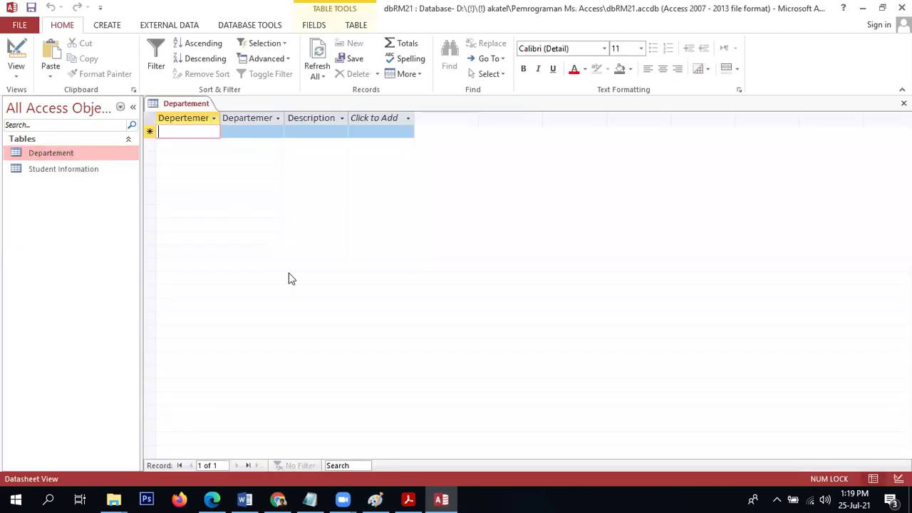
text(1)
key(BackSpace)
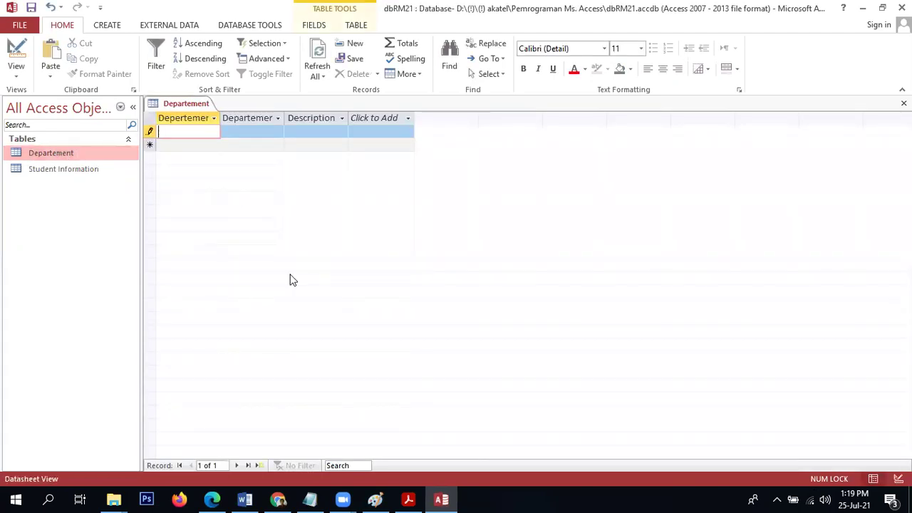
text(IS)
key(Tab)
text(Informat)
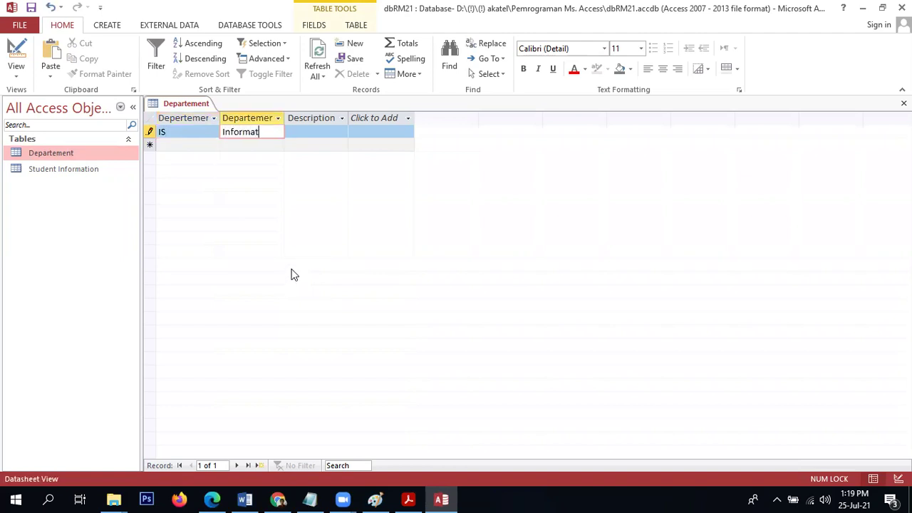
text(ion Sistem)
key(Tab)
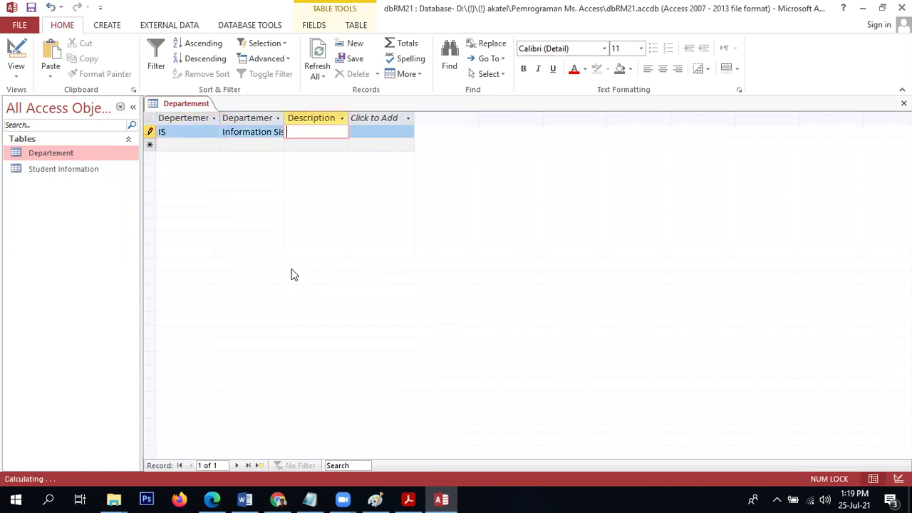
key(Down)
Add a second department record IT, 'Information Technology'.
key(shift+Tab)
key(shift+Tab)
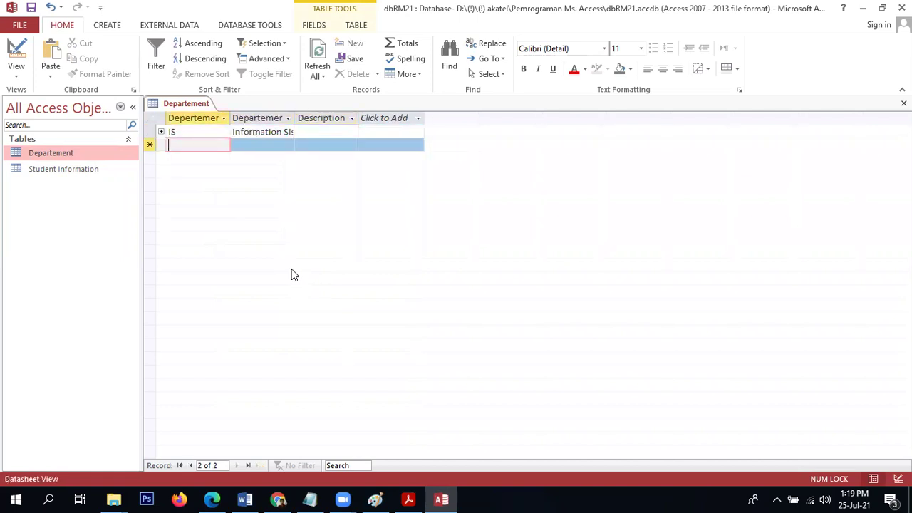
text(IT)
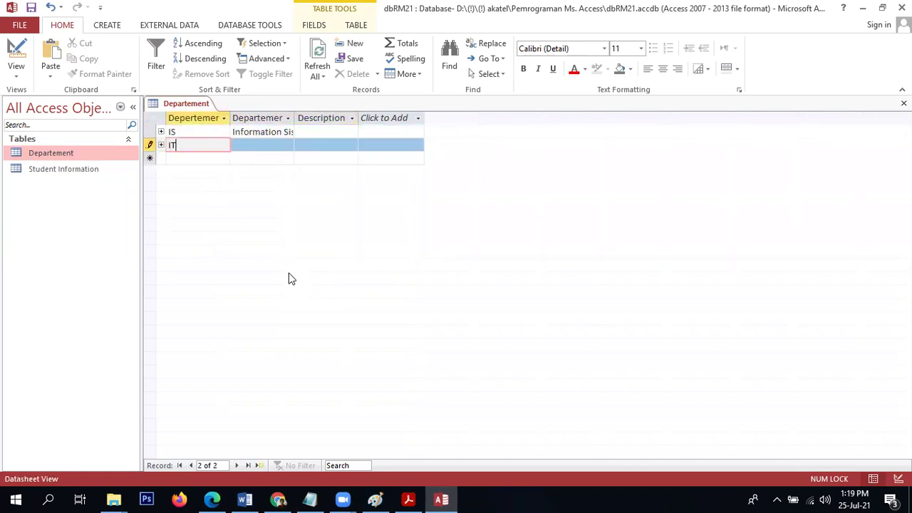
key(Tab)
text(Info)
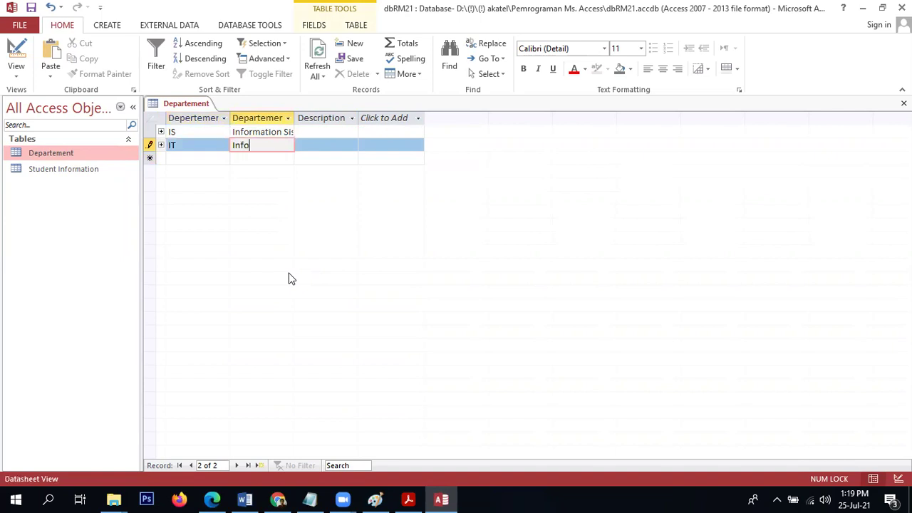
text(rmation Technology)
key(Down)
key(Up)
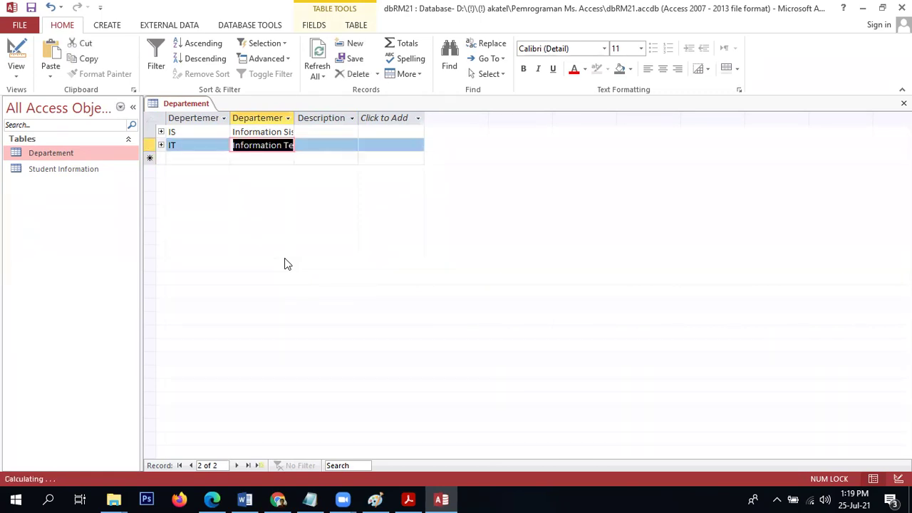
Expand and collapse the IS and IT linked-student subdatasheets, then close the table.
click(161, 133)
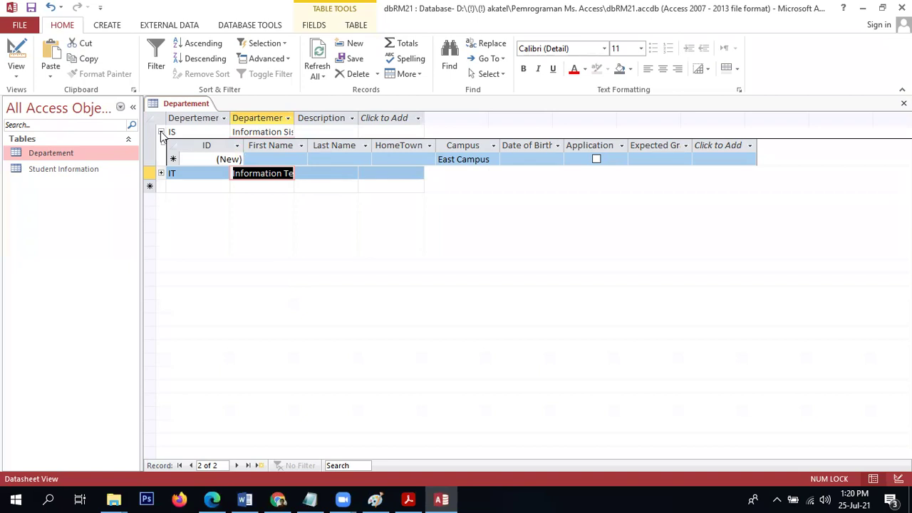
click(161, 133)
click(162, 132)
click(162, 173)
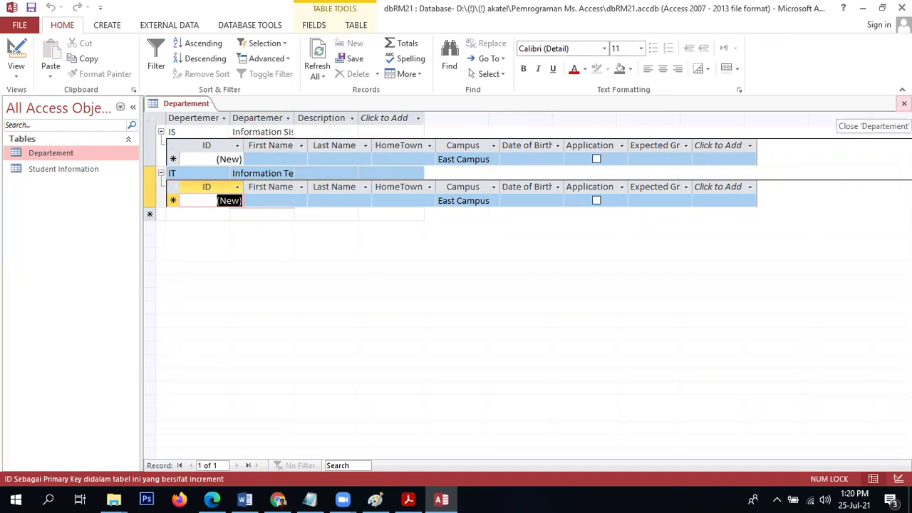
click(161, 132)
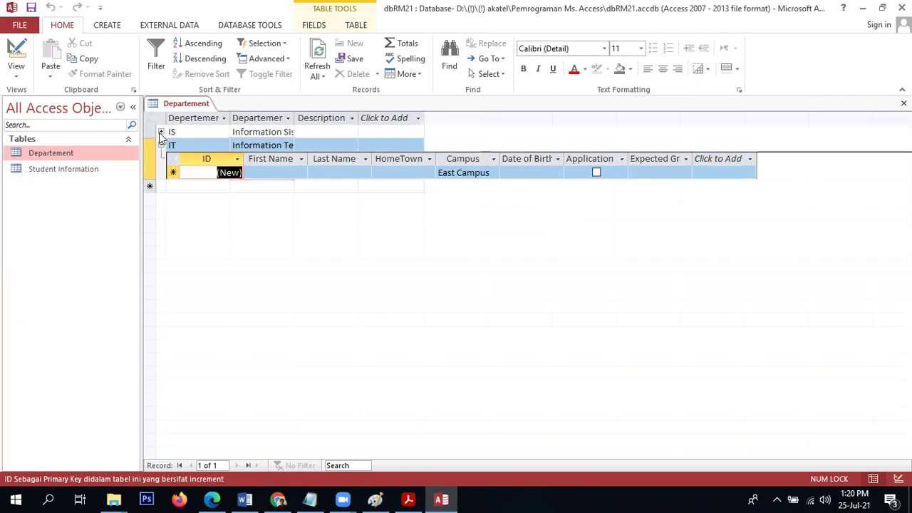
click(161, 146)
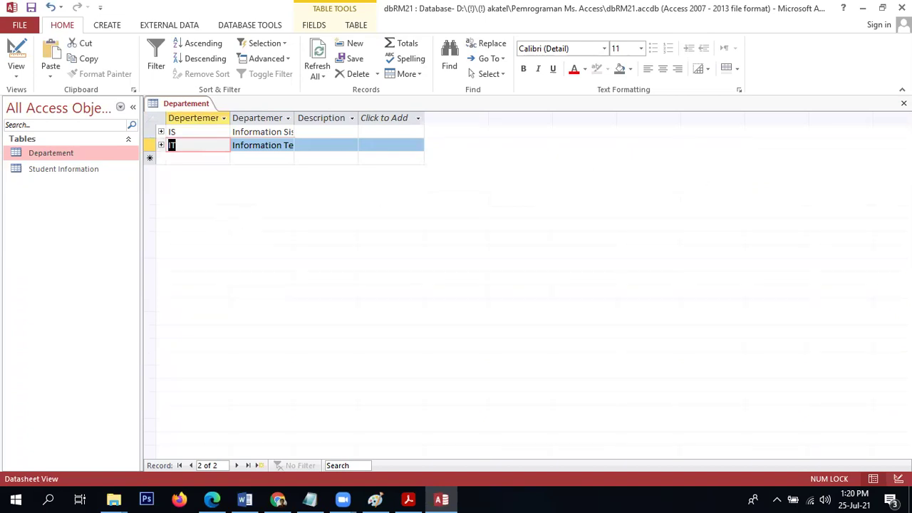
click(904, 103)
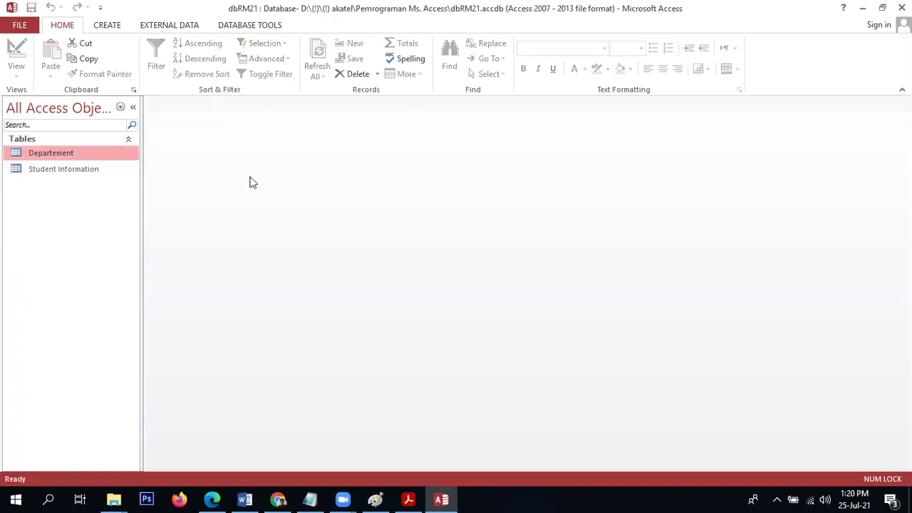
Open Student Information and enter the new student's first and last name.
double_click(89, 171)
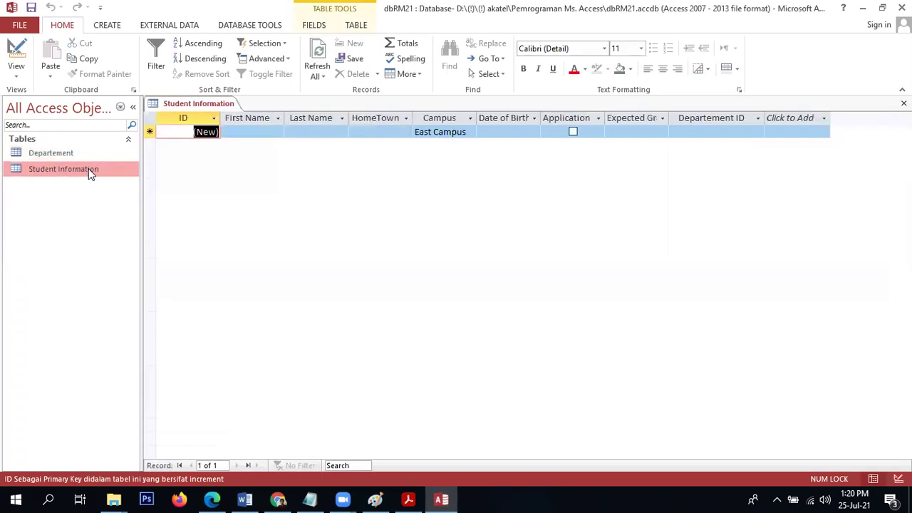
click(232, 132)
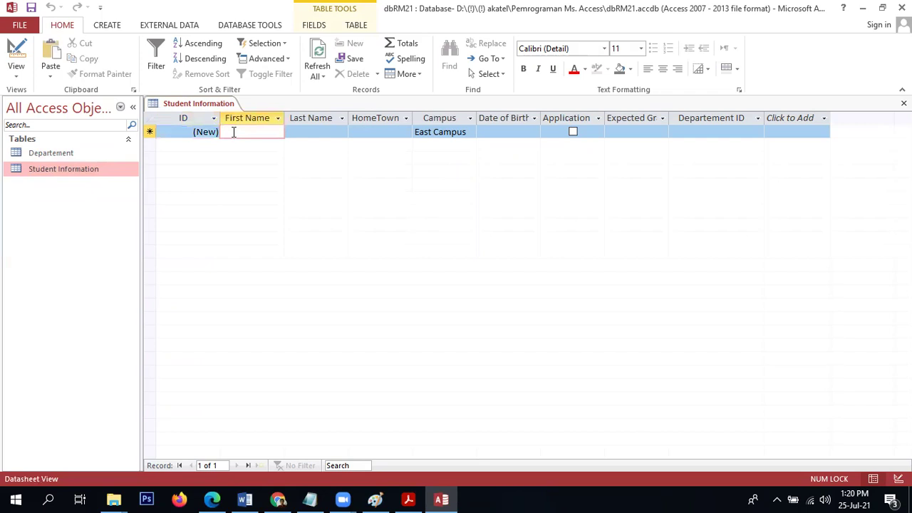
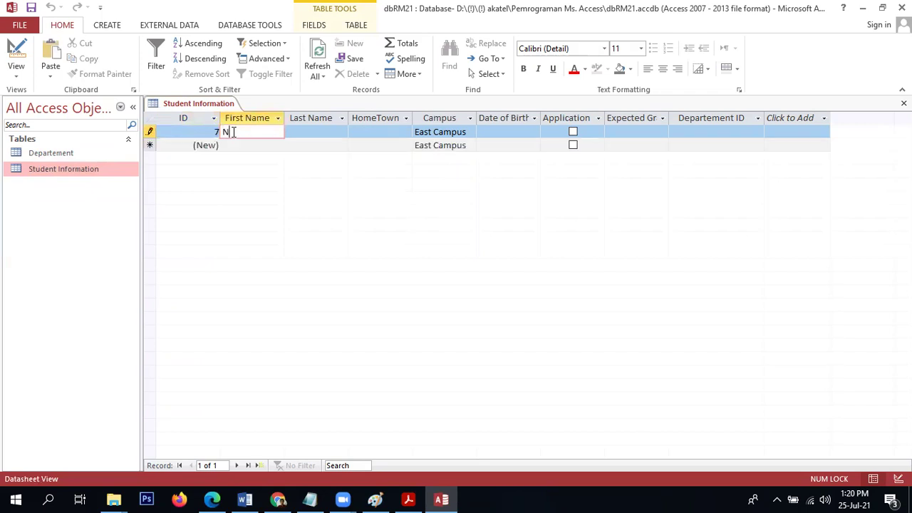
key(Tab)
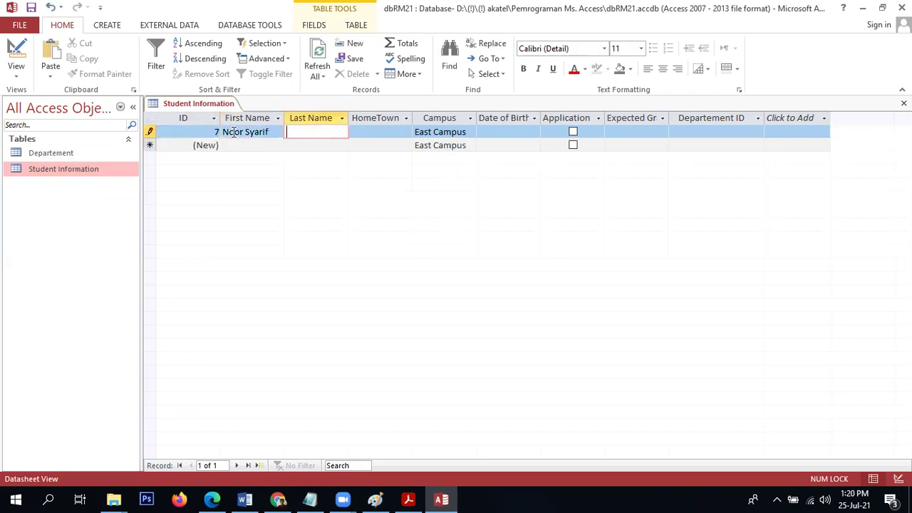
key(shift+Tab)
key(ctrl+c)
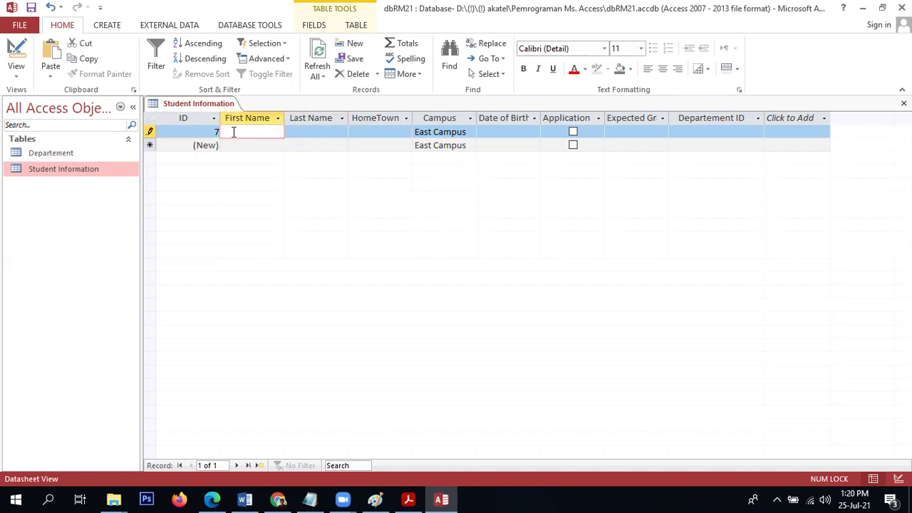
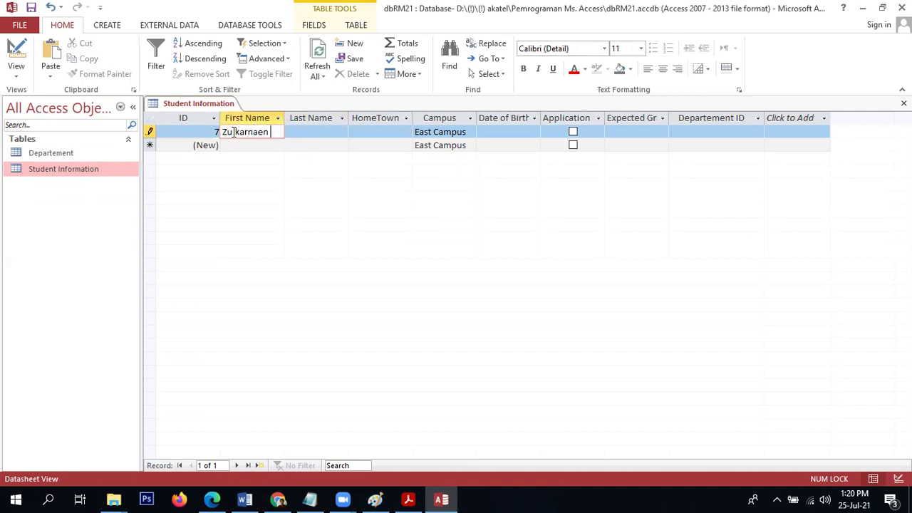
key(Tab)
key(ctrl+v)
key(Tab)
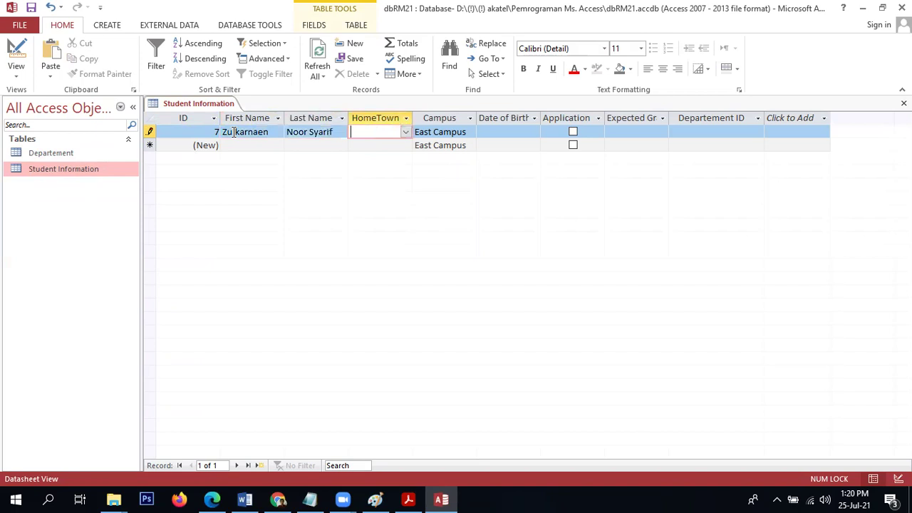
Set HomeTown to Atlanta and Date of Birth to 16-Jul-90.
click(405, 126)
click(405, 132)
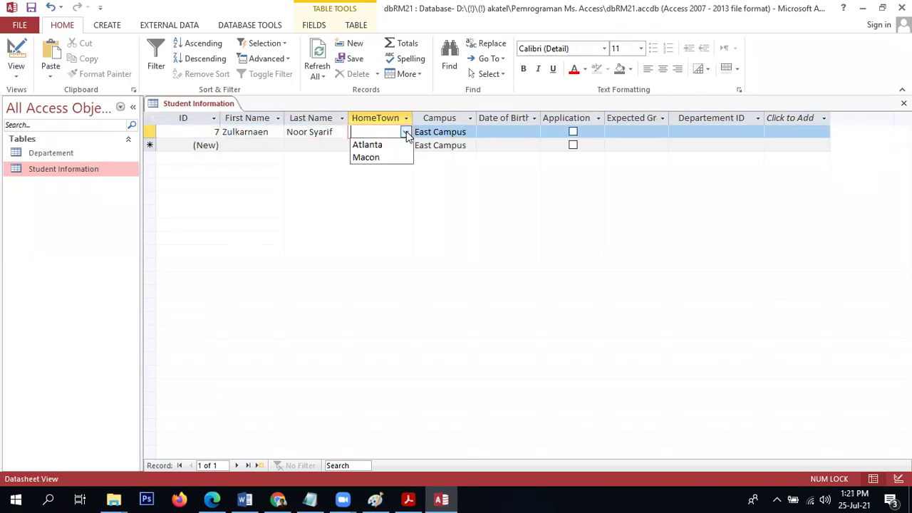
click(400, 146)
click(443, 143)
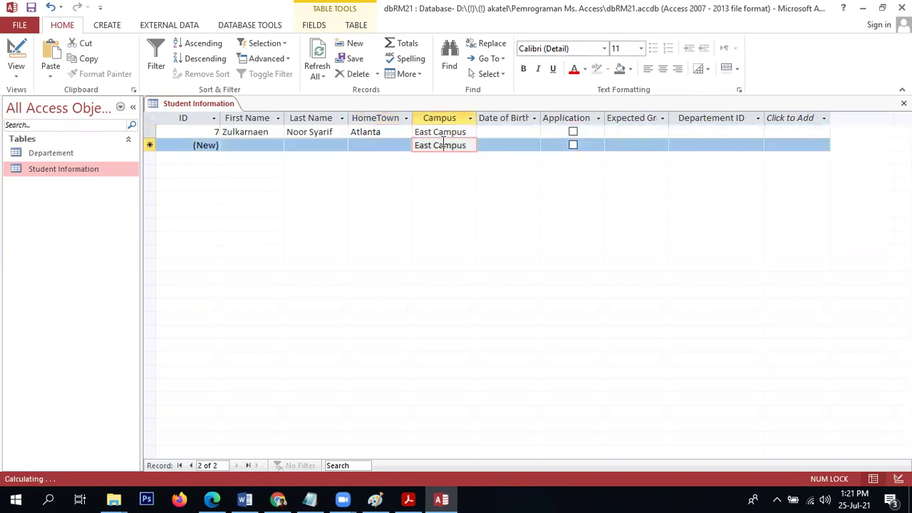
click(538, 132)
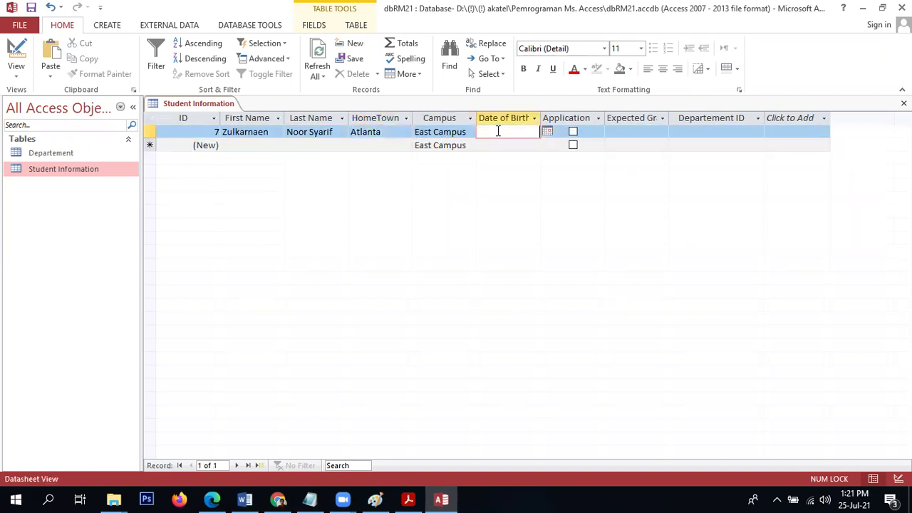
click(547, 133)
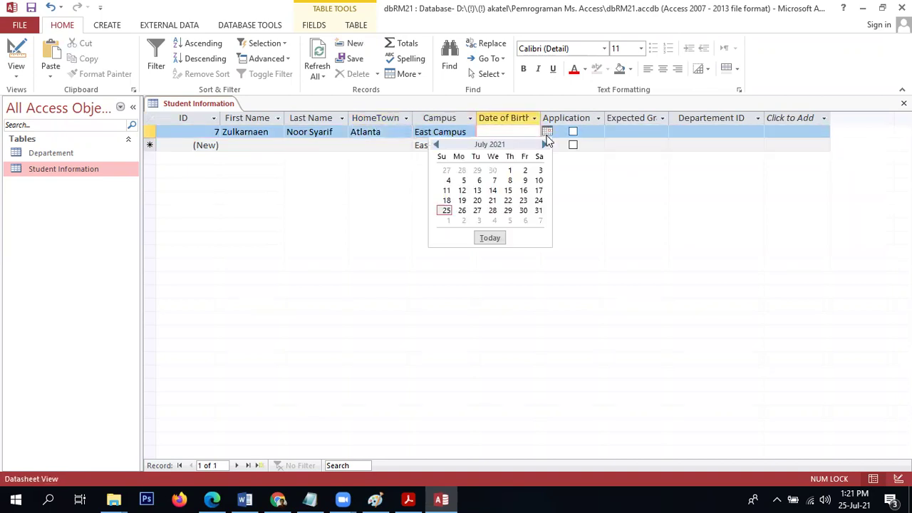
click(523, 193)
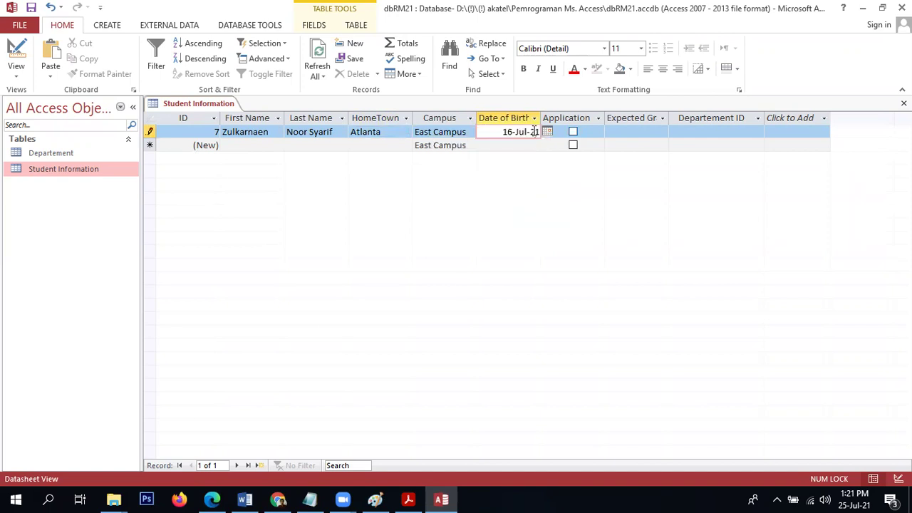
key(BackSpace)
key(BackSpace)
text(1990)
Tick Application and set Expected Graduation to 22-Jul-22.
click(583, 131)
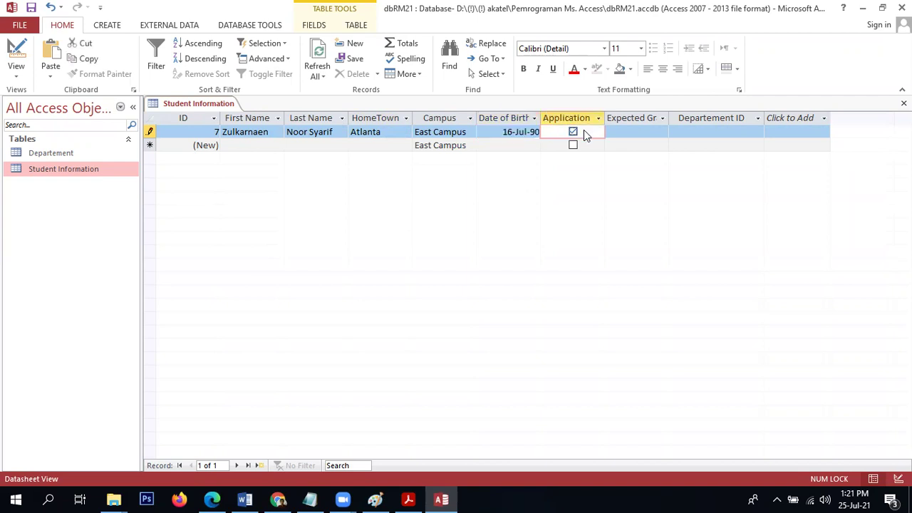
click(642, 132)
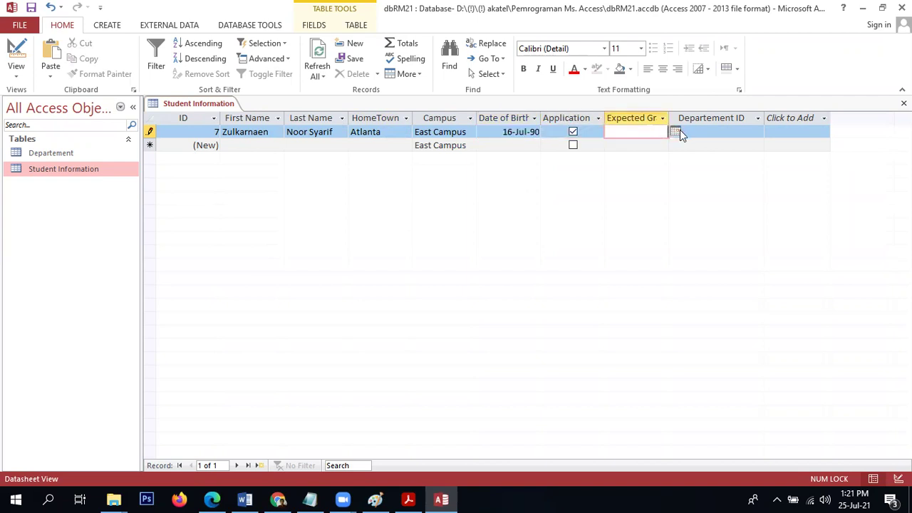
click(675, 132)
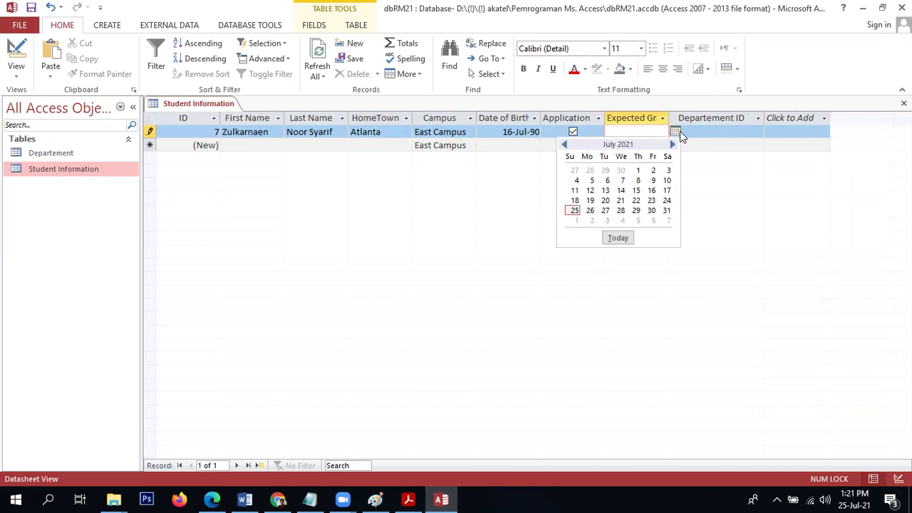
click(637, 201)
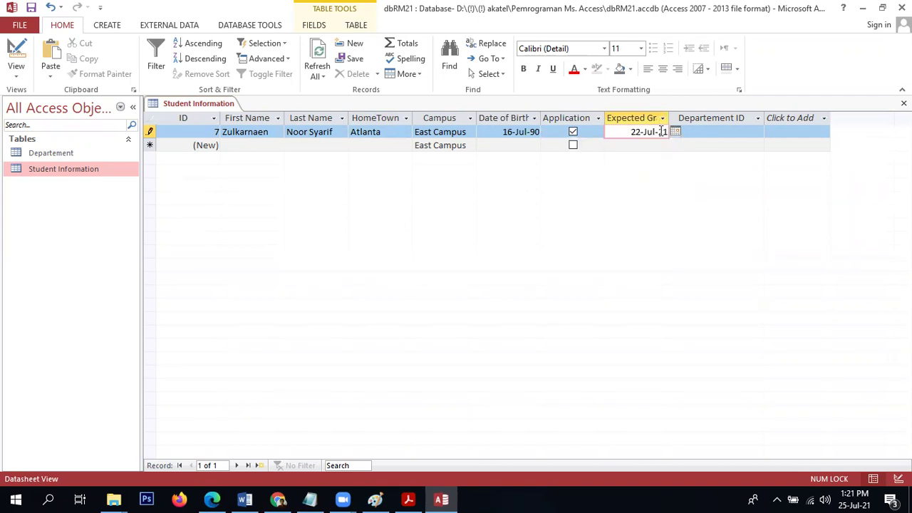
key(BackSpace)
text(3)
key(BackSpace)
text(2)
key(Tab)
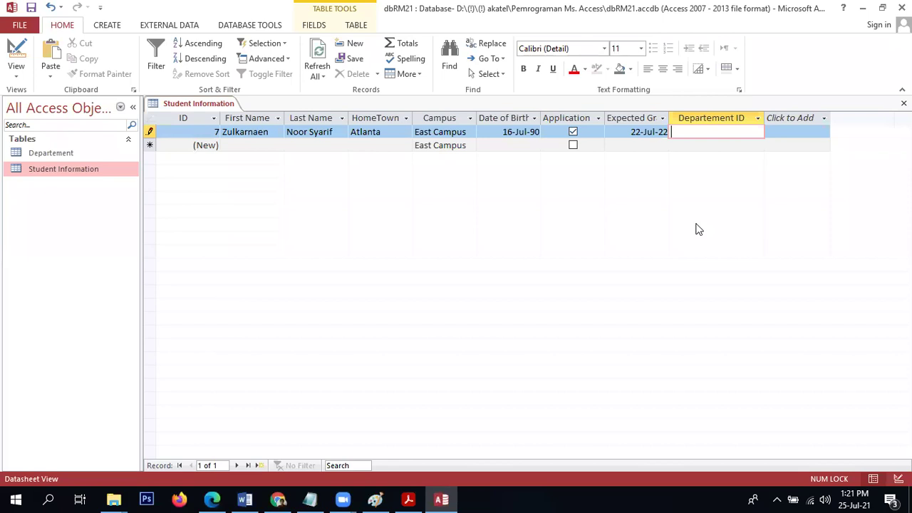
Enter Departement ID ST, dismiss the related-record error, and save with IT instead.
text(ST)
key(Return)
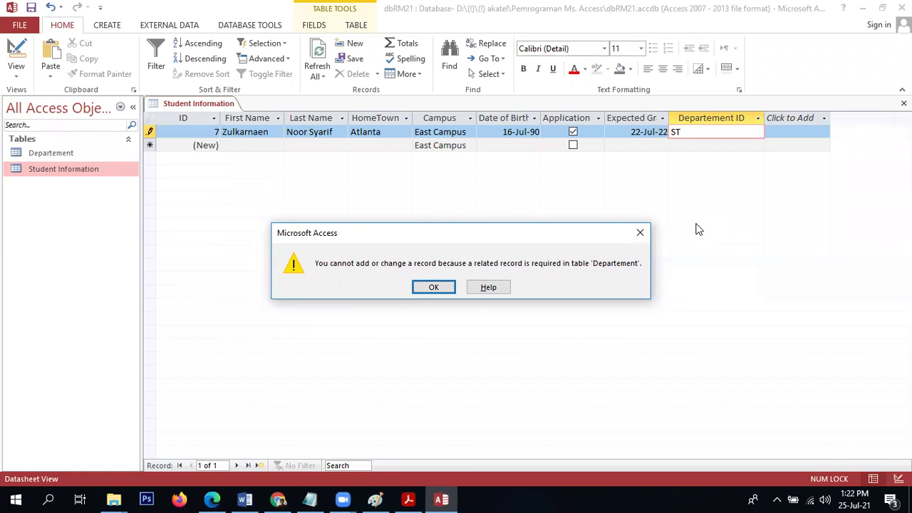
key(Return)
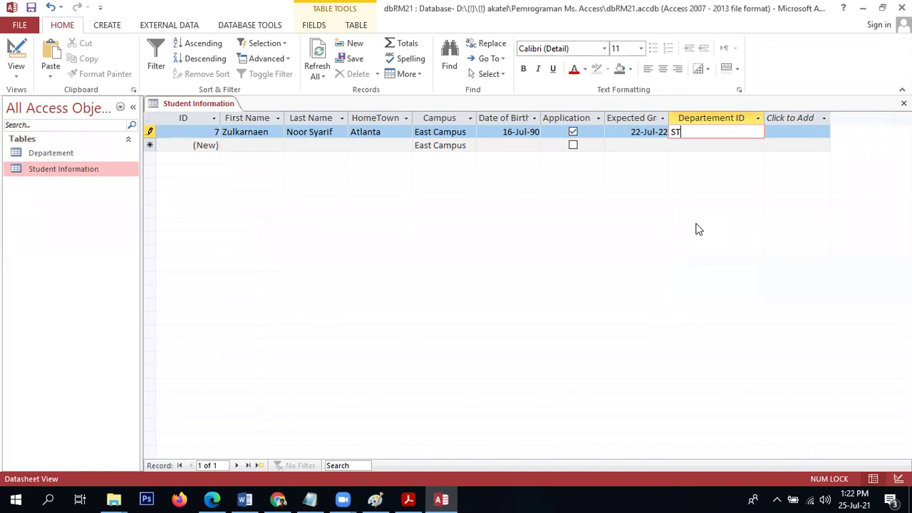
key(BackSpace)
key(BackSpace)
text(IT)
key(Down)
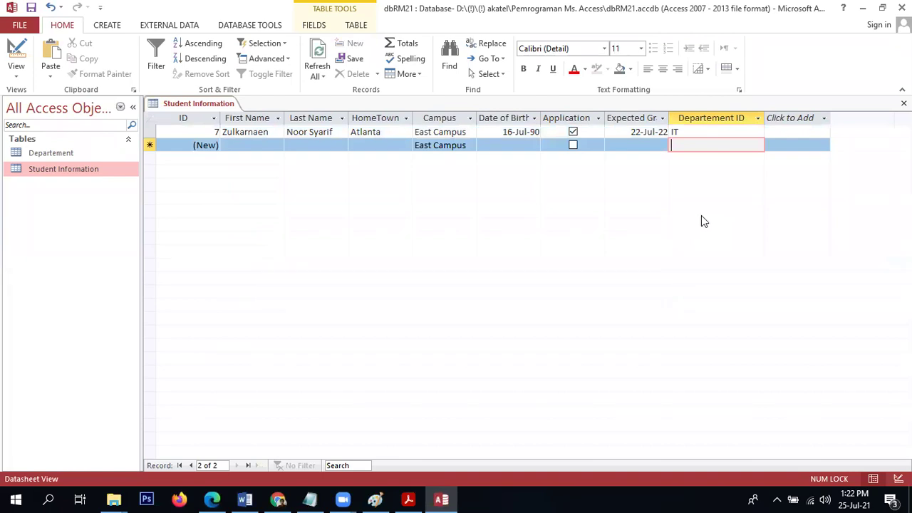
Start record 8 by entering the second student's first and last name.
click(257, 148)
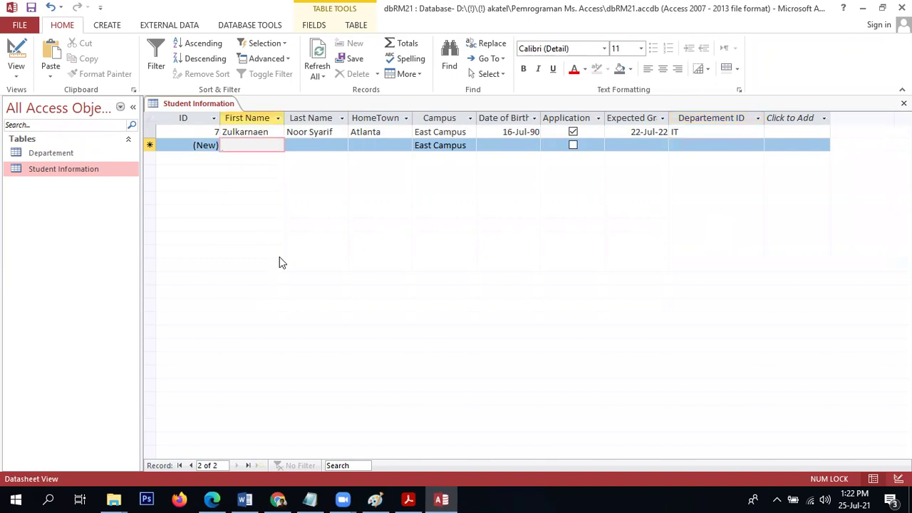
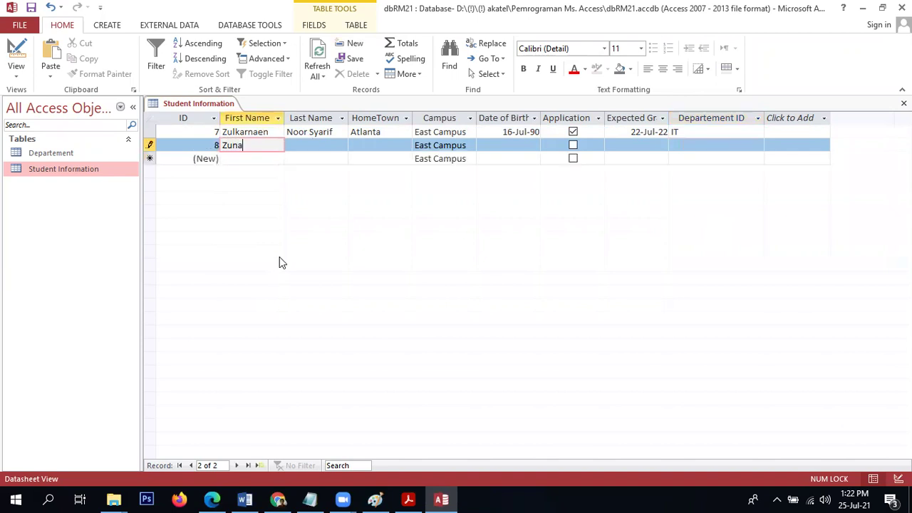
key(Tab)
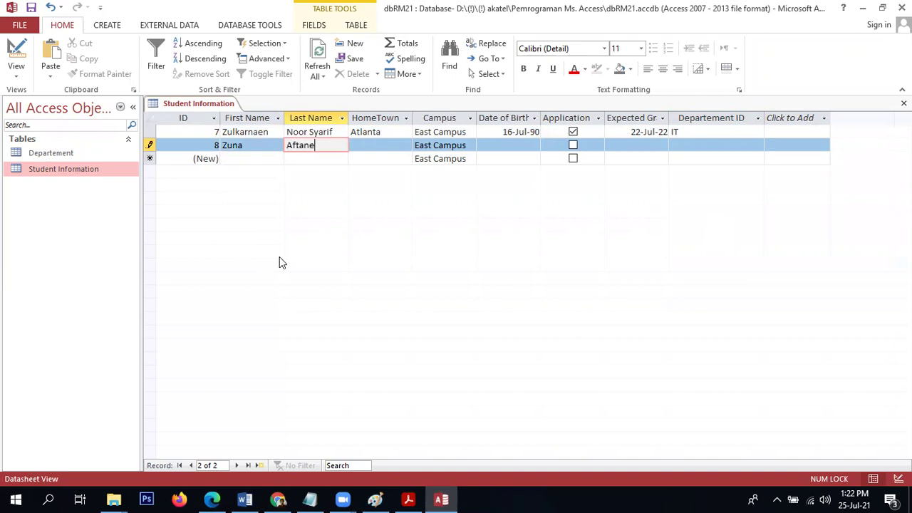
key(BackSpace)
key(BackSpace)
key(Tab)
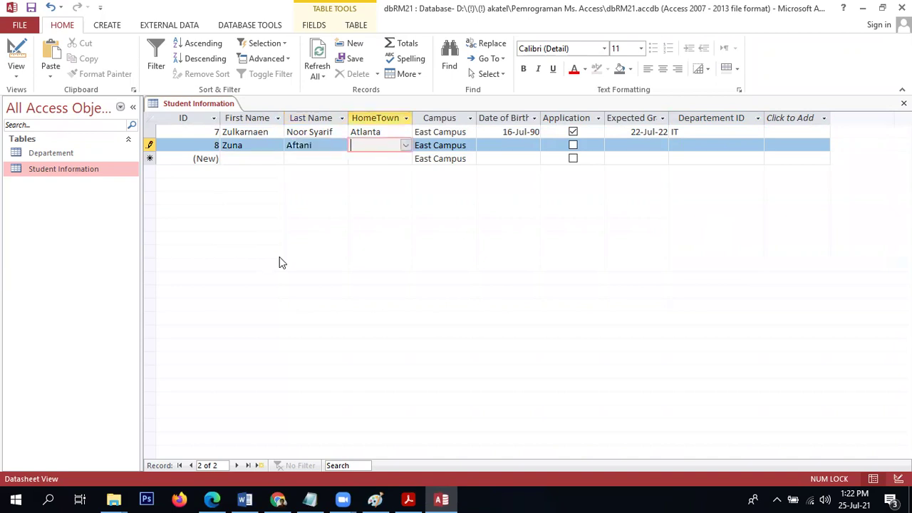
Set HomeTown to Macon and change Campus to West Campus.
click(405, 146)
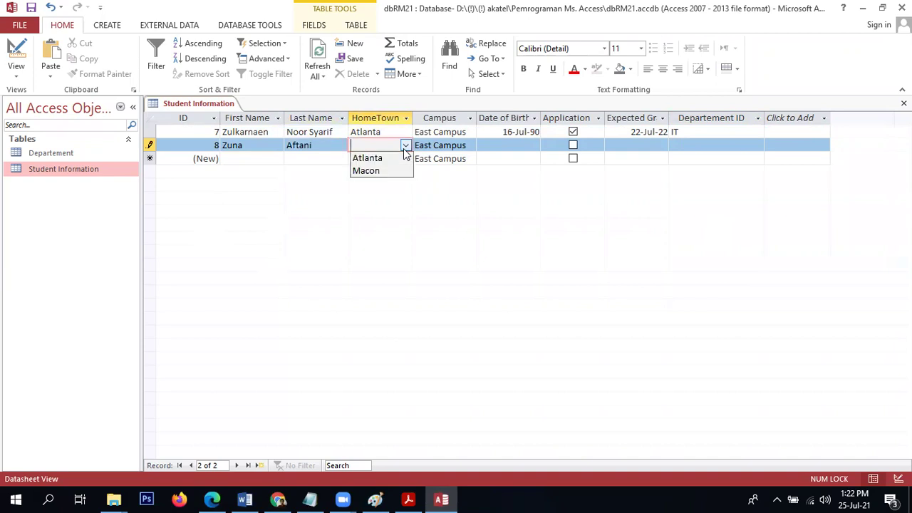
click(387, 179)
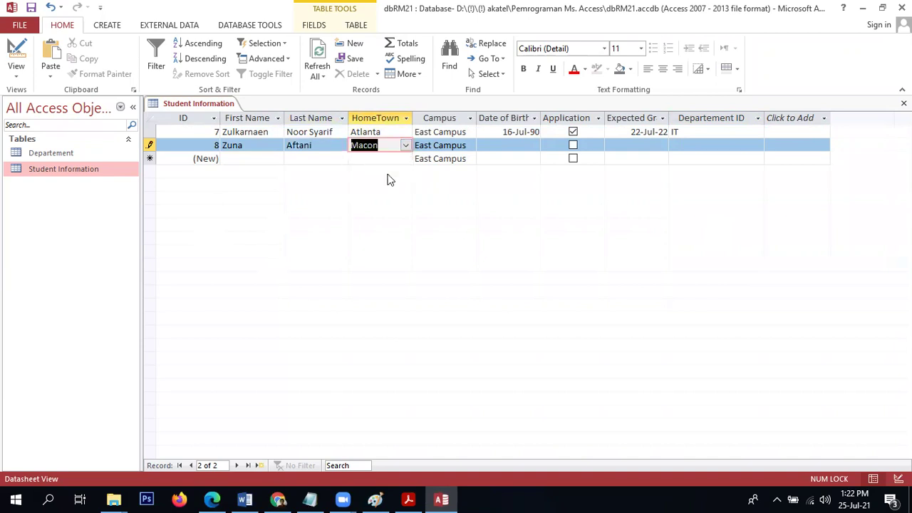
click(460, 150)
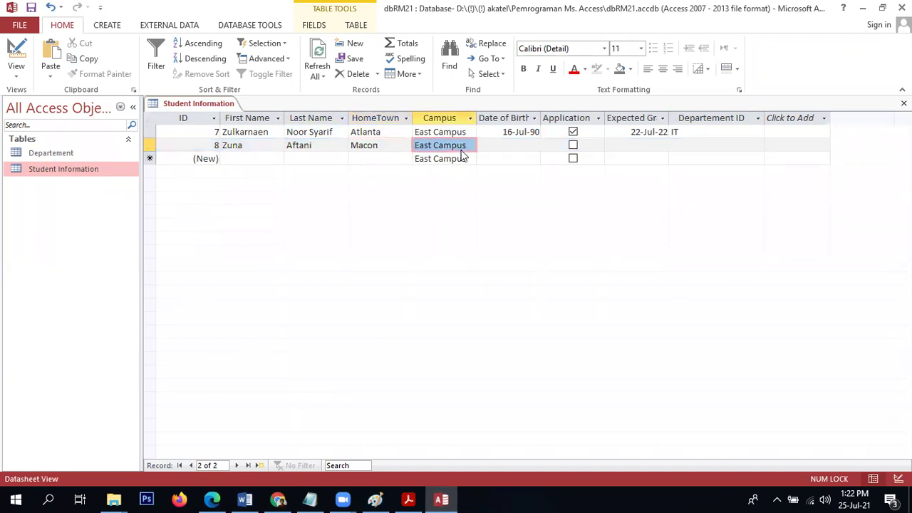
click(462, 148)
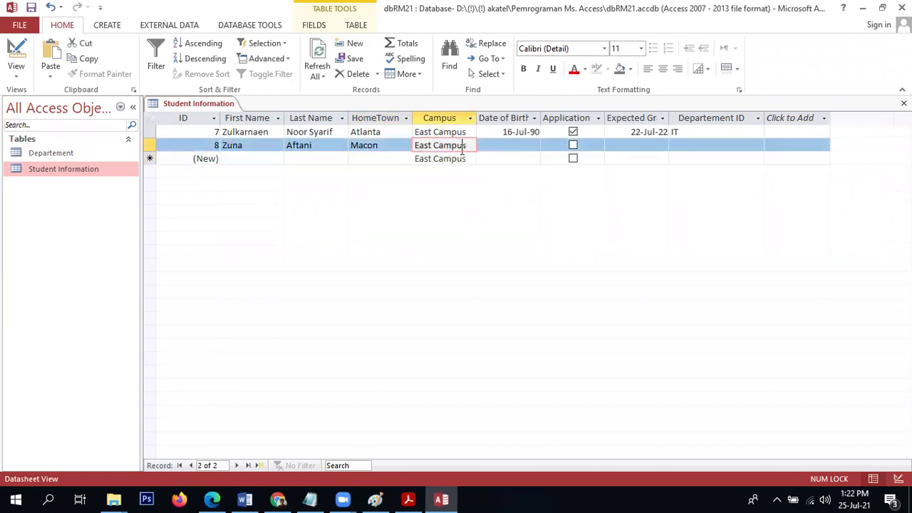
key(ctrl+Left)
key(ctrl+shift+Left)
text(West)
key(Tab)
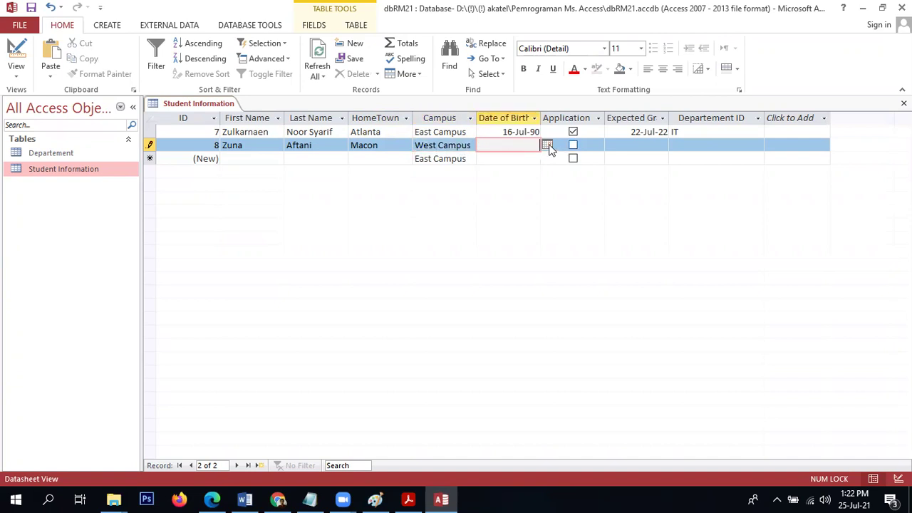
Set birth date 17-Jul-21, tick Application, graduation 10-Jul-23, and save with Departement ID IS.
click(549, 147)
click(534, 204)
click(573, 144)
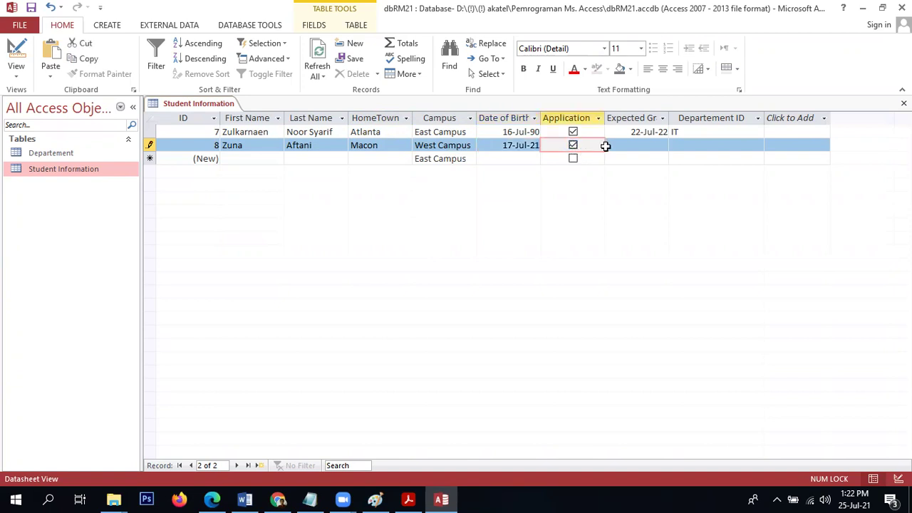
click(643, 146)
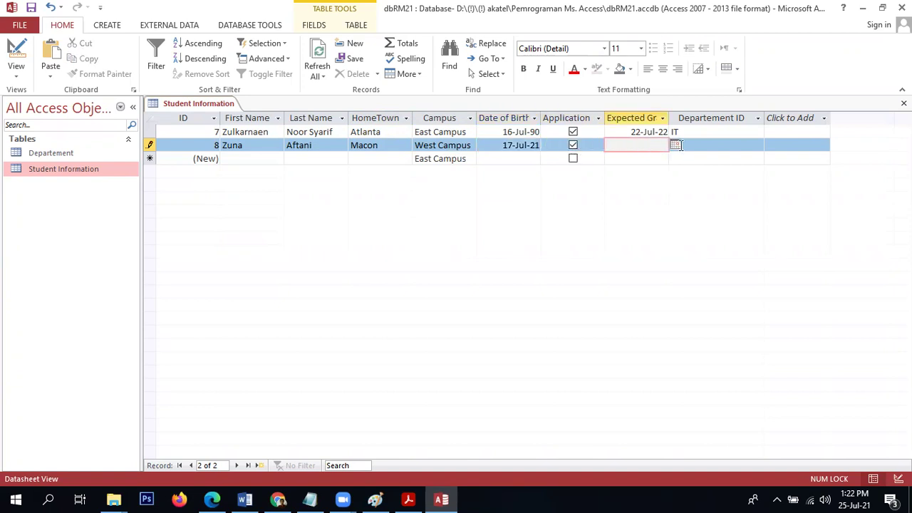
click(675, 145)
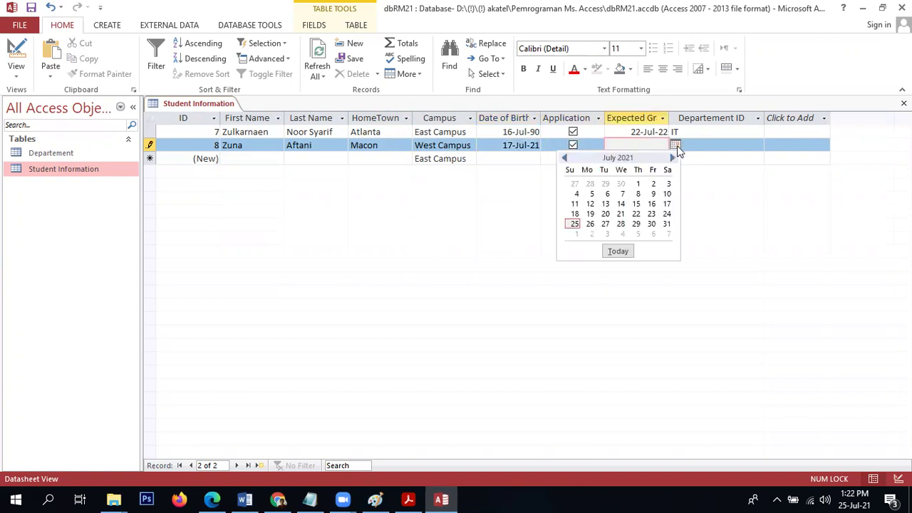
click(667, 194)
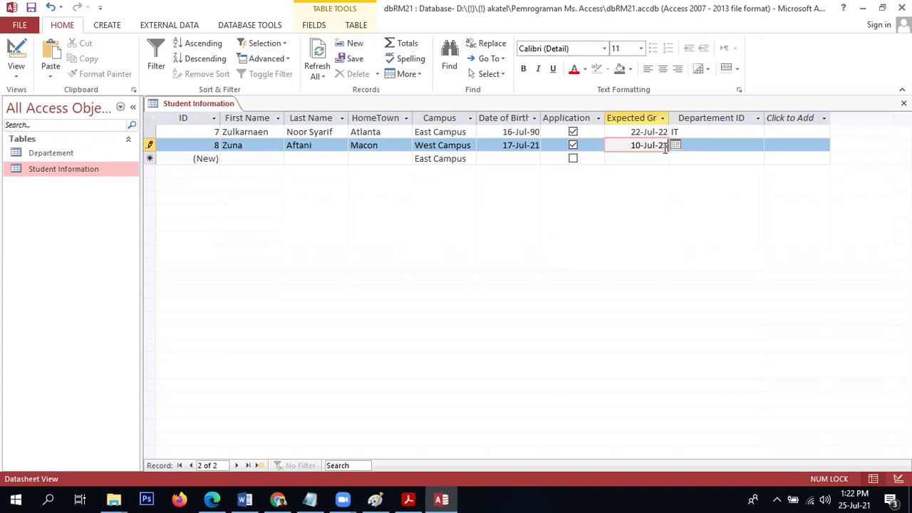
key(Tab)
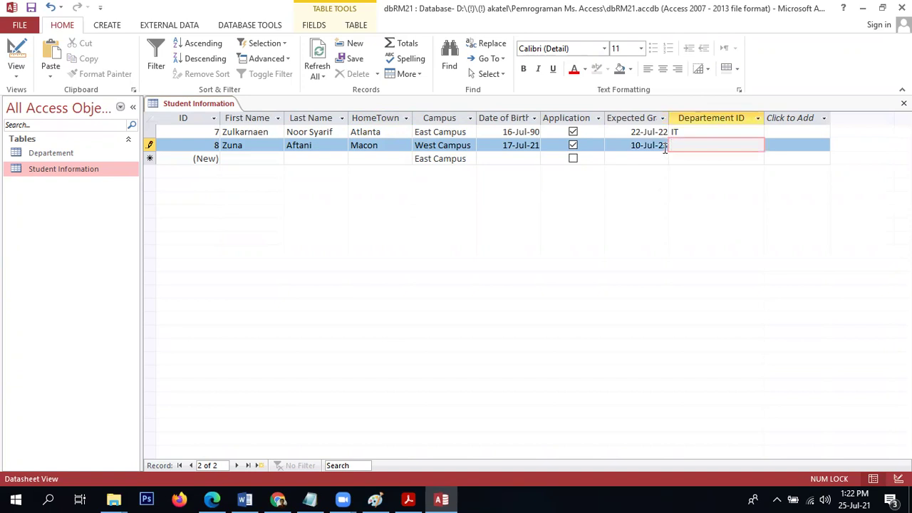
key(Return)
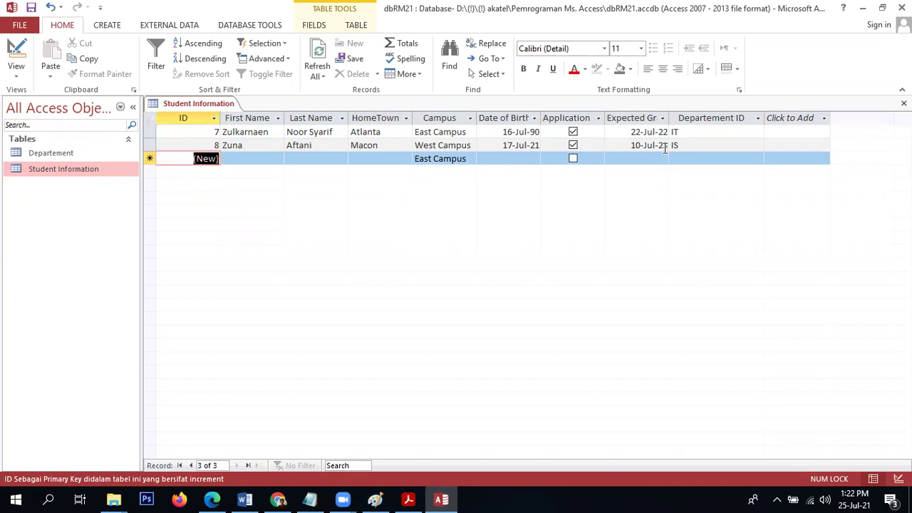
click(728, 148)
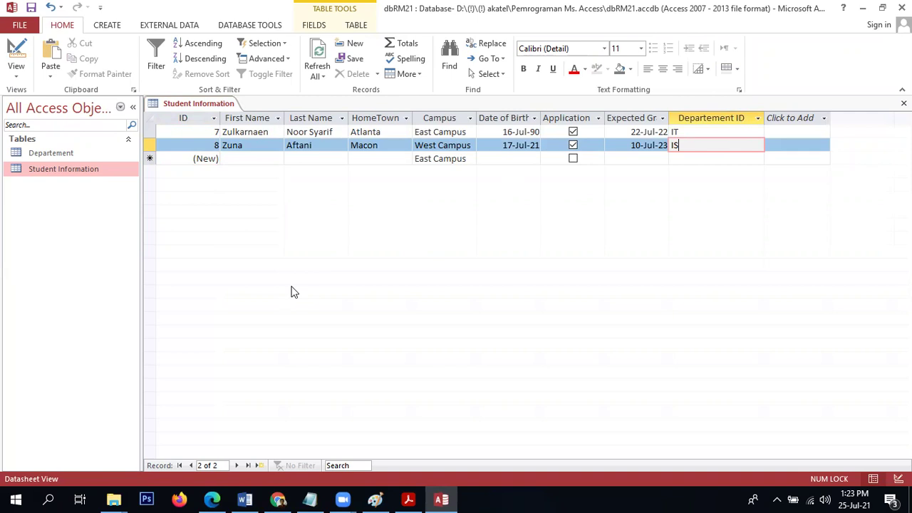
In Design view, try the Lookup Wizard on Departement ID and dismiss the relationship warning.
click(16, 55)
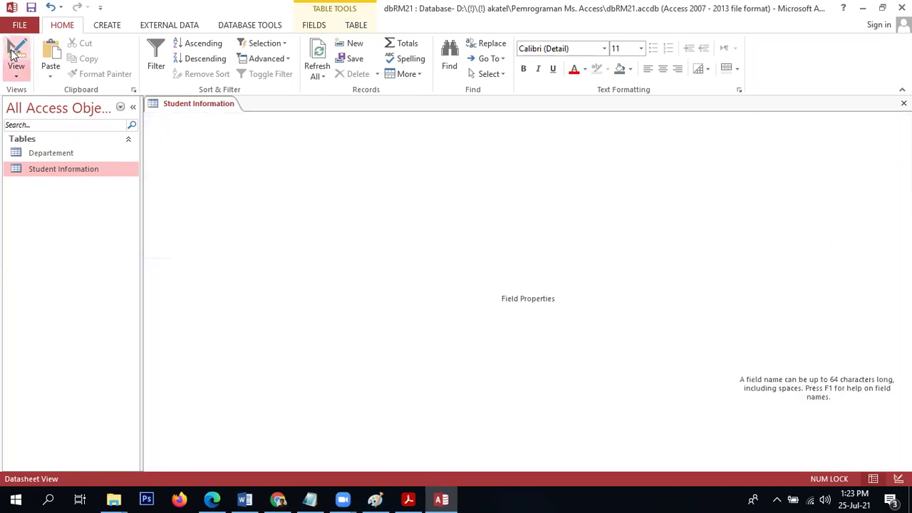
click(199, 232)
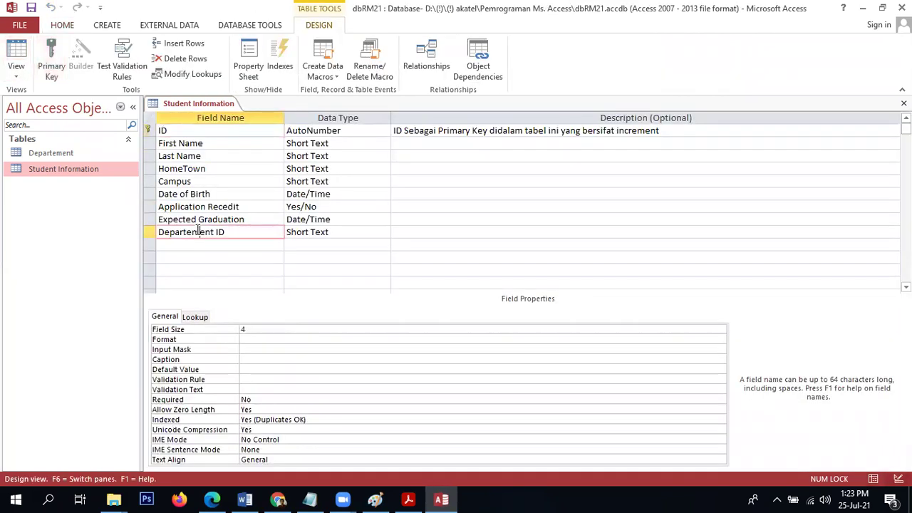
click(344, 241)
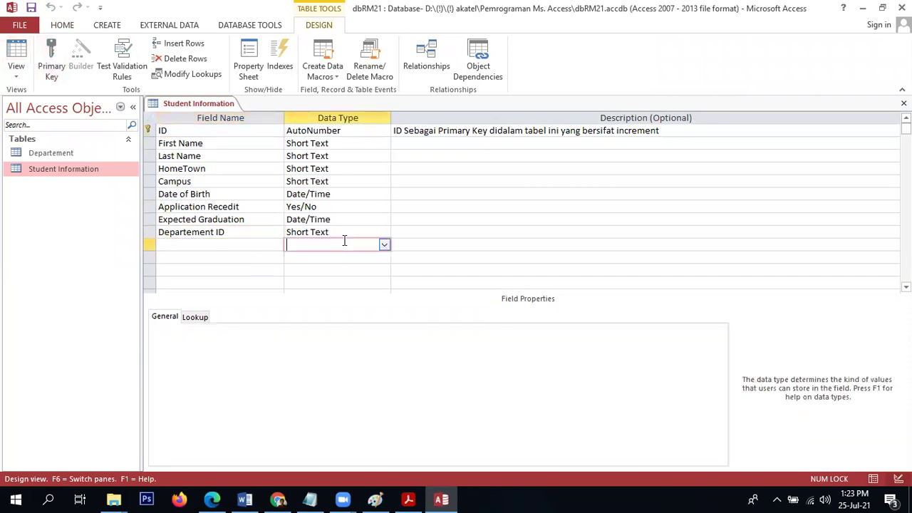
click(374, 231)
click(383, 233)
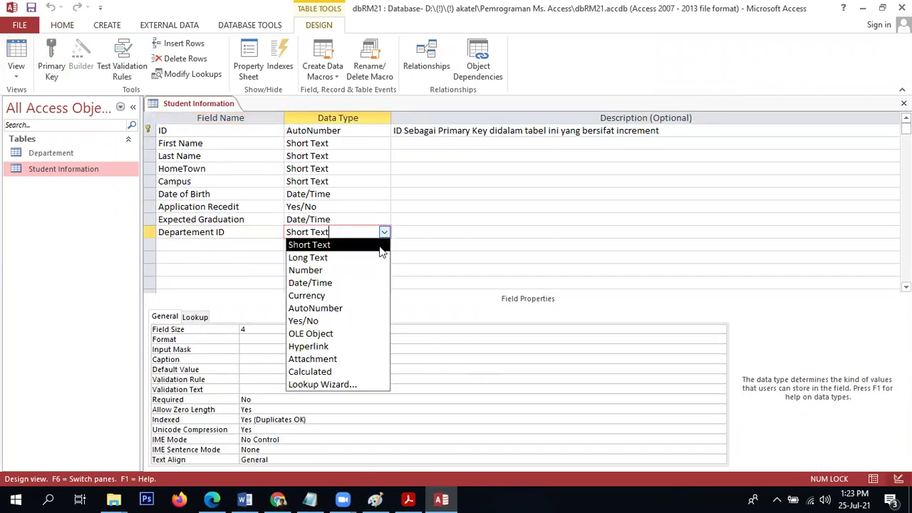
click(338, 385)
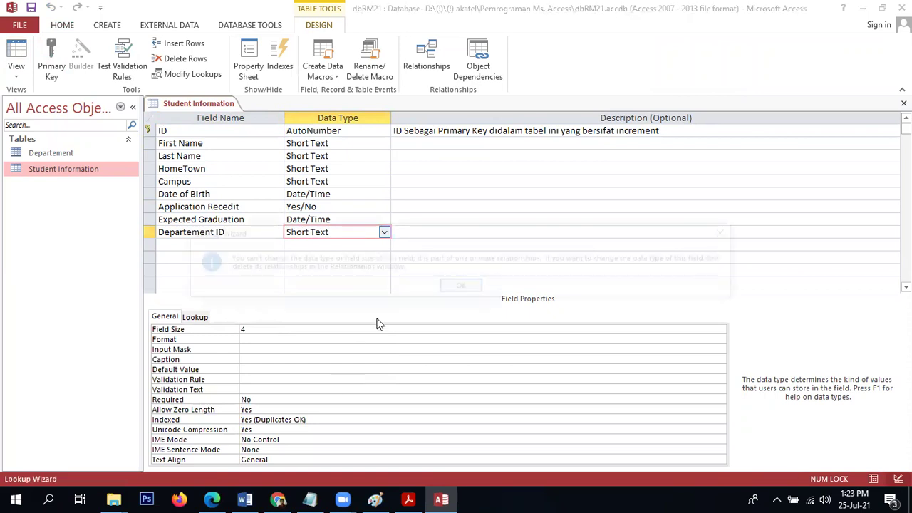
click(461, 288)
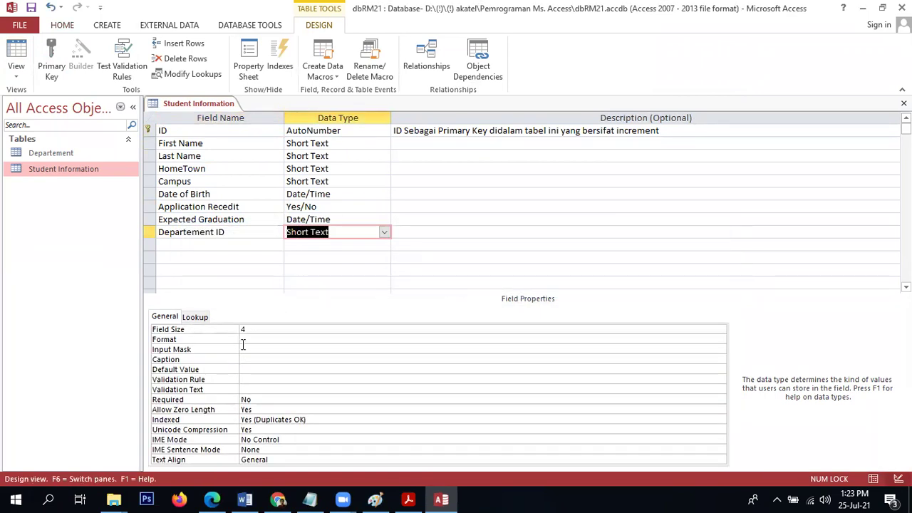
Set Departement ID's Display Control to Combo Box with Row Source Departement.
click(196, 317)
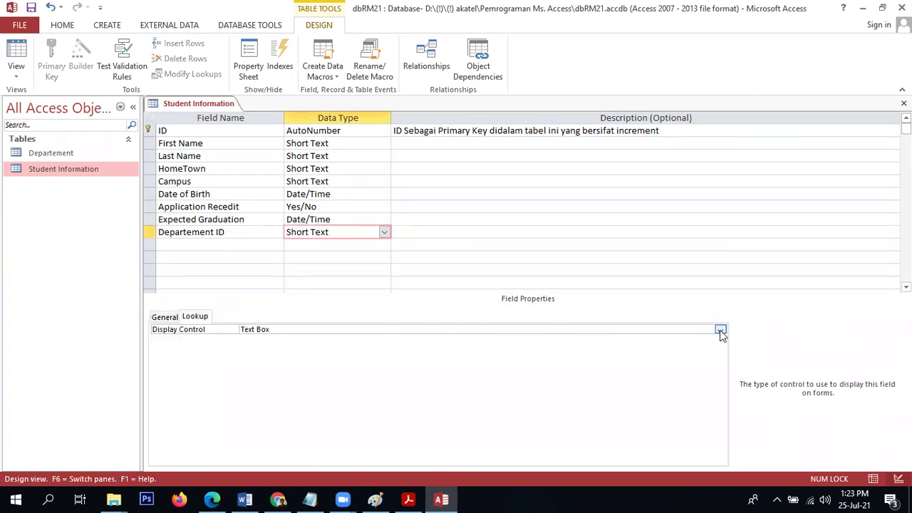
click(721, 332)
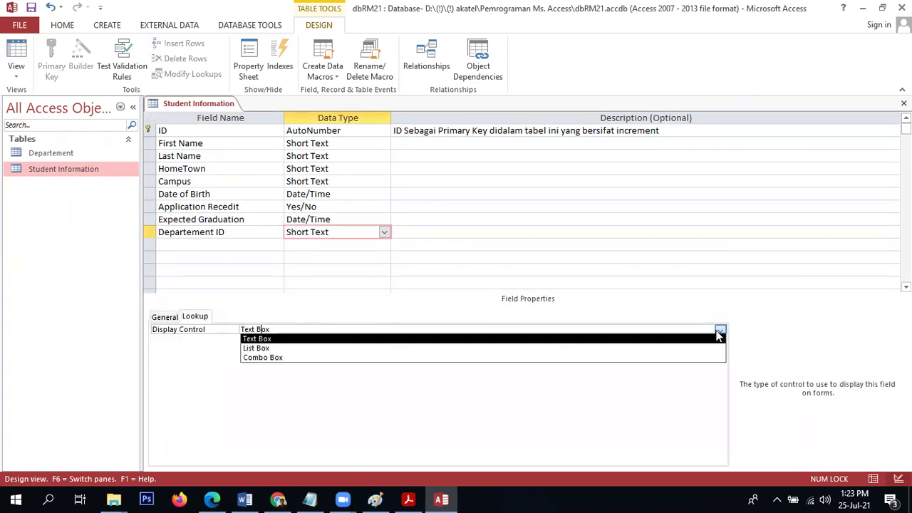
click(672, 359)
click(636, 340)
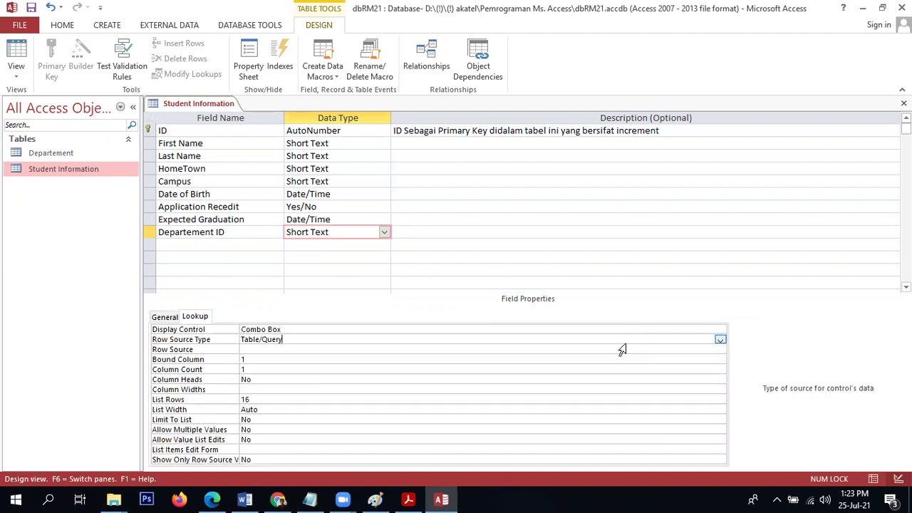
click(622, 349)
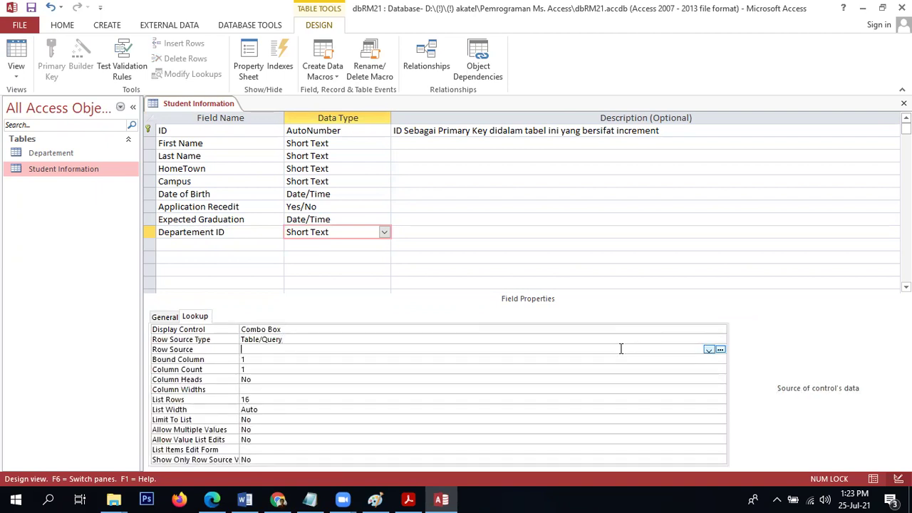
click(708, 349)
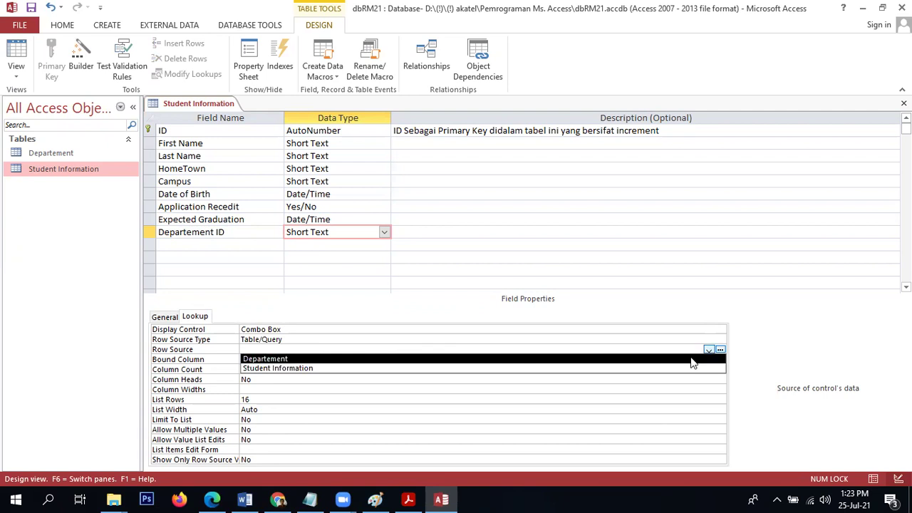
click(691, 360)
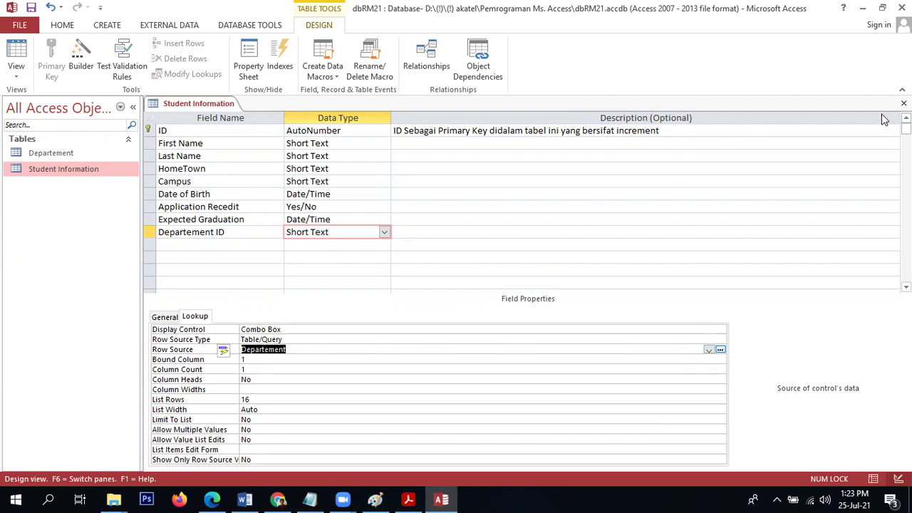
Try saving the design on close and dismiss the cannot-delete-field and save errors.
click(903, 104)
click(407, 284)
click(424, 288)
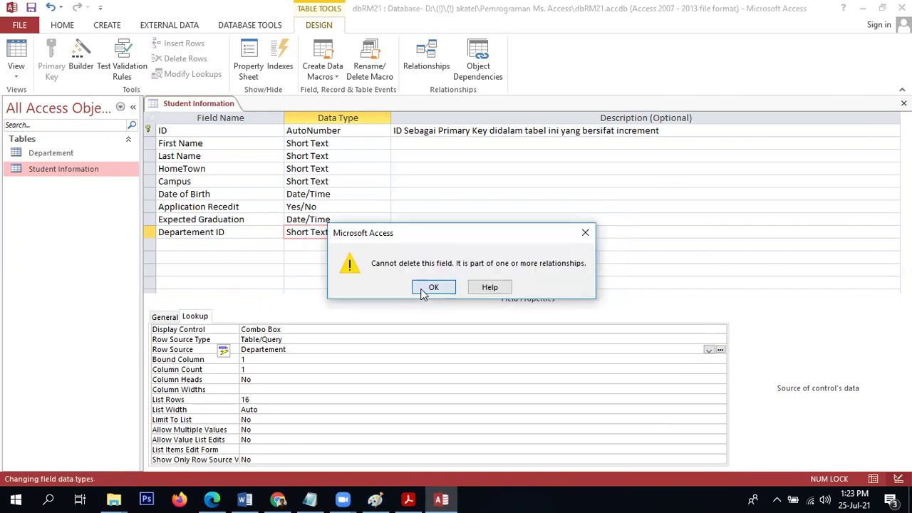
click(461, 300)
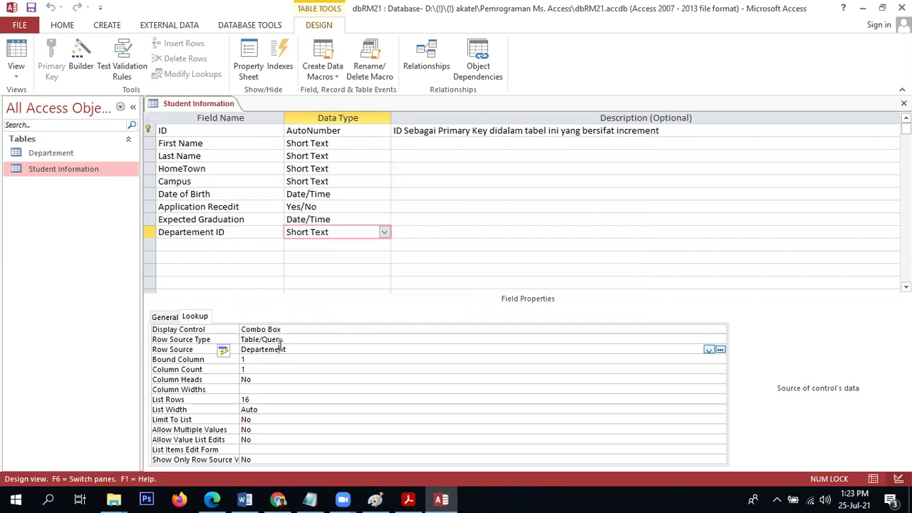
Type 'Depa' into Column Heads, attempt a save, and dismiss the not-in-list message.
click(301, 329)
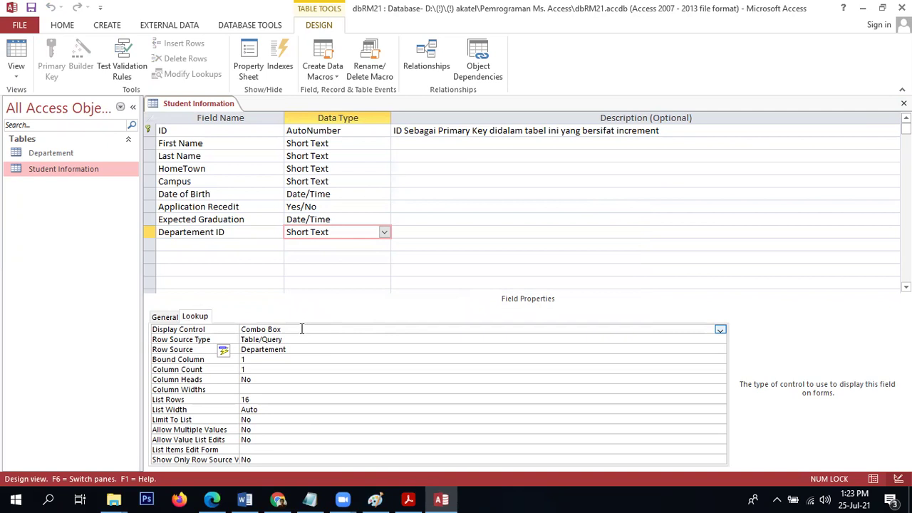
click(273, 371)
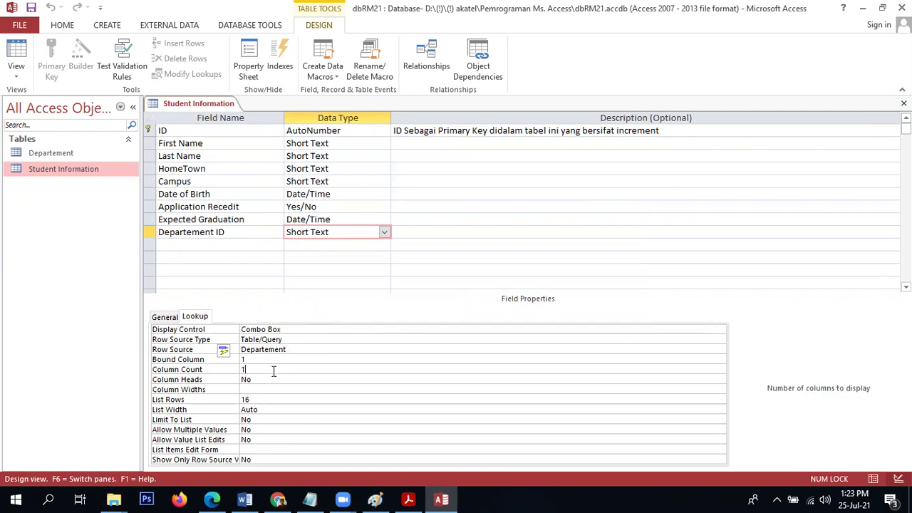
click(265, 378)
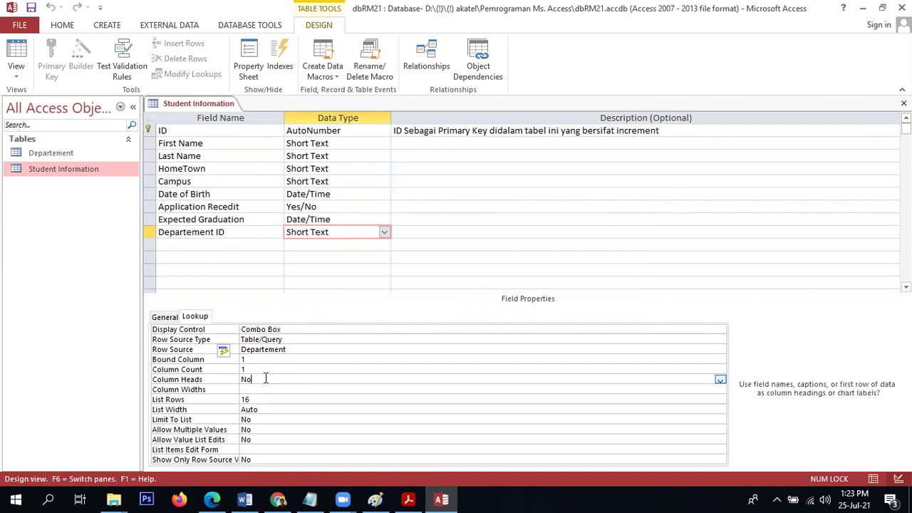
key(BackSpace)
key(BackSpace)
text(Departement ID)
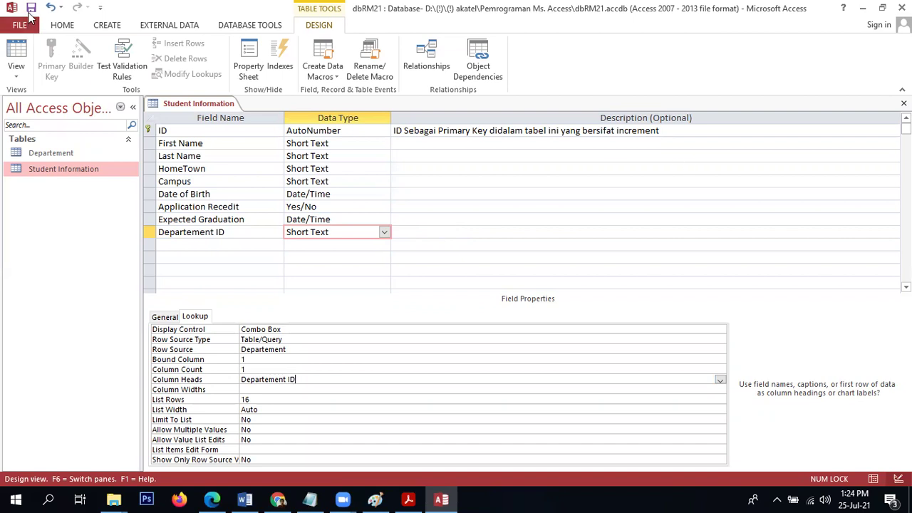
click(31, 8)
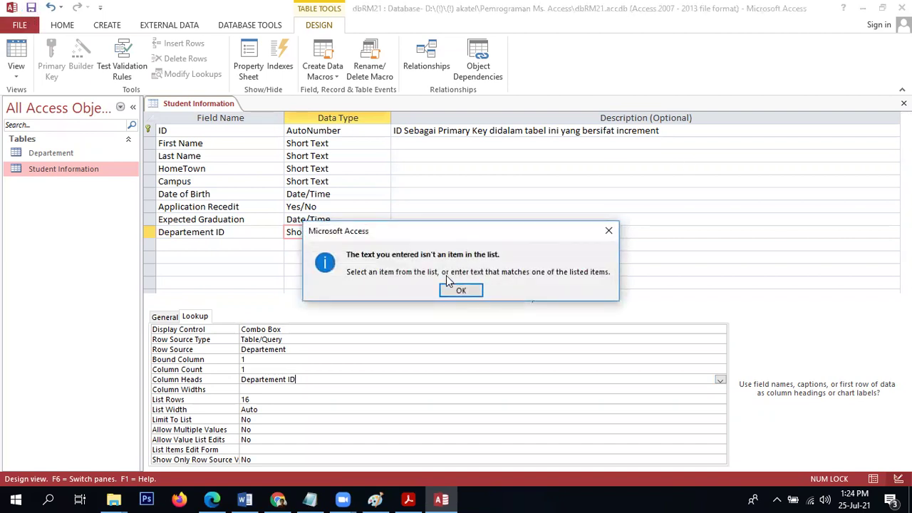
click(455, 294)
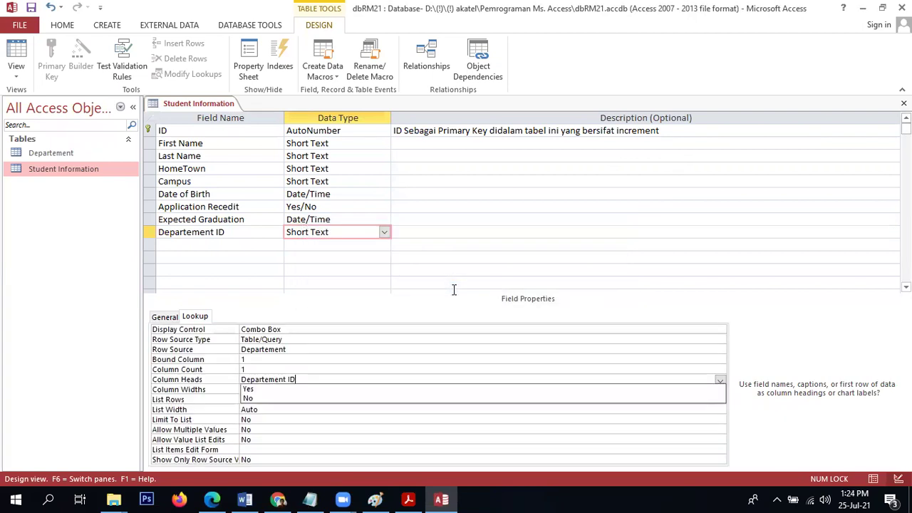
Set Column Heads to Yes and review column count, widths, bound column and row source.
click(300, 390)
click(259, 368)
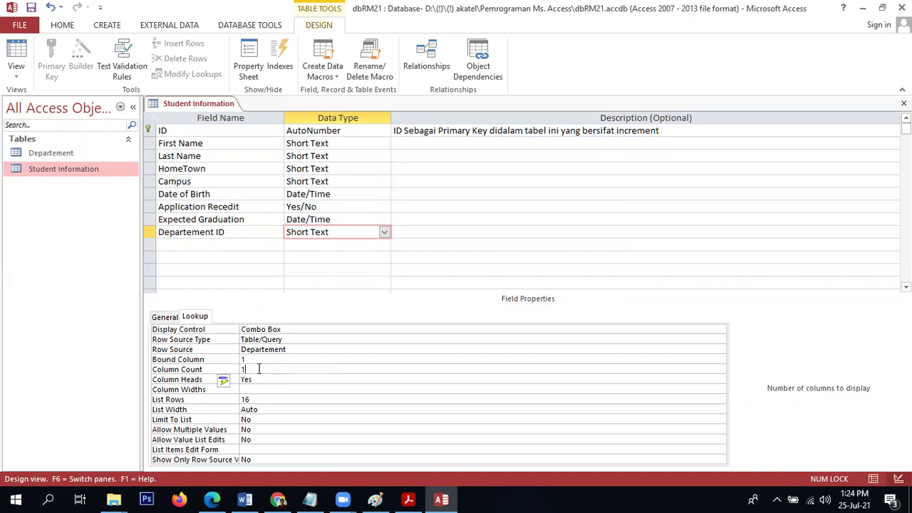
click(255, 389)
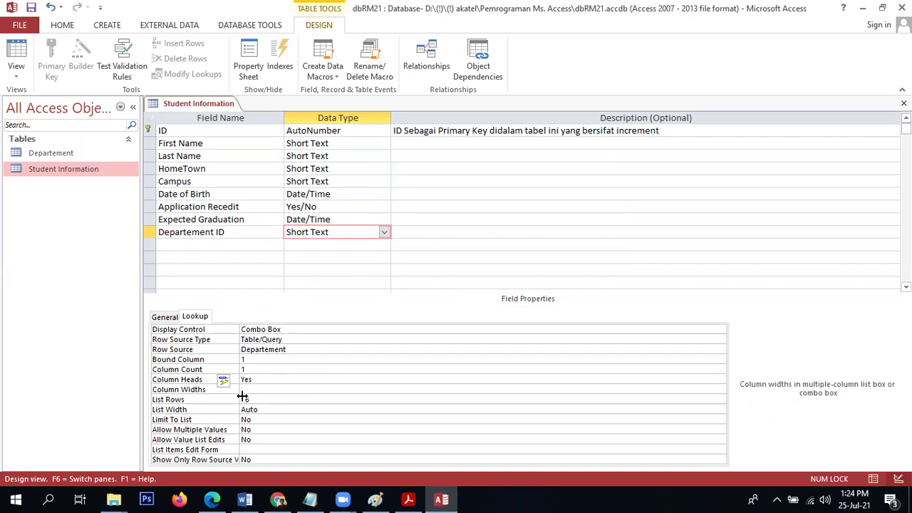
click(247, 359)
click(262, 349)
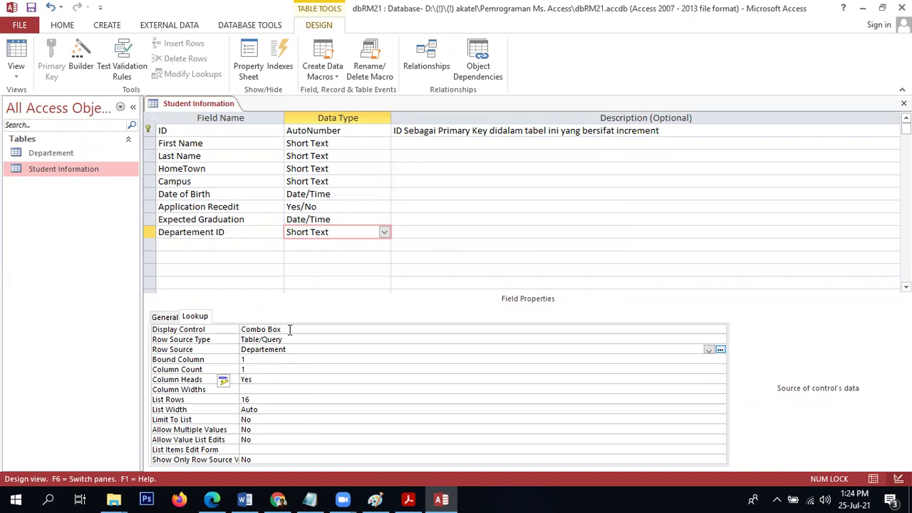
click(290, 329)
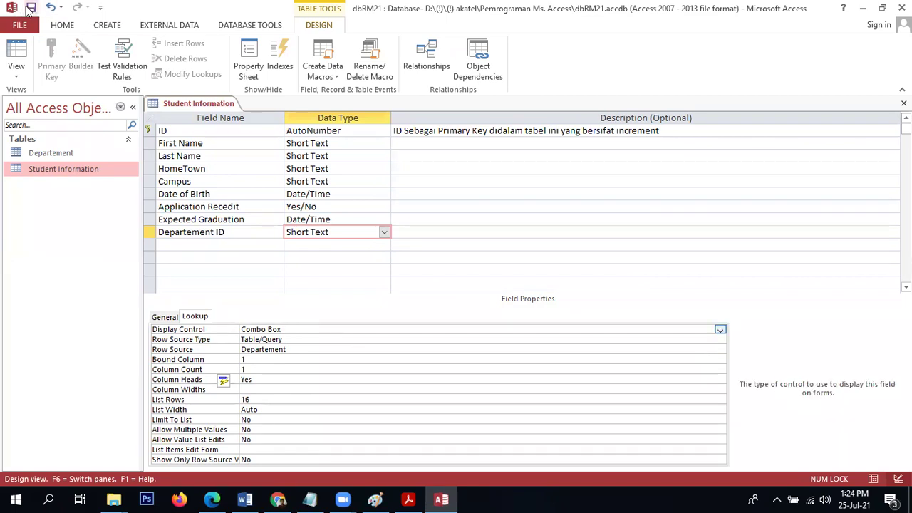
After saves fail with object-invalid errors, close Student Information design choosing No to save.
click(30, 8)
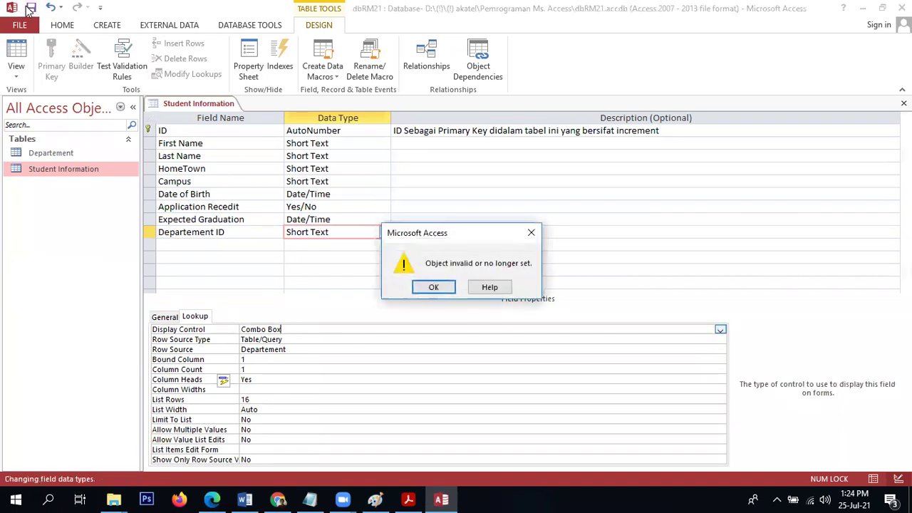
click(431, 294)
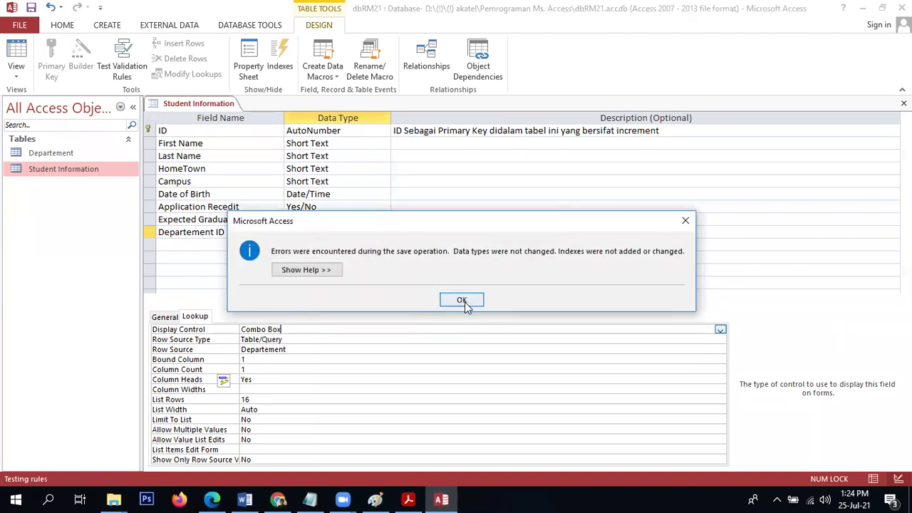
click(464, 302)
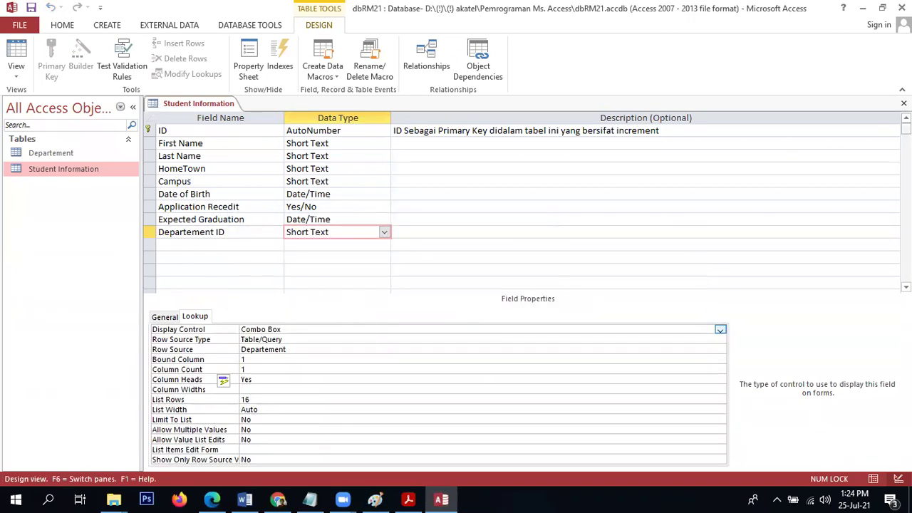
click(903, 104)
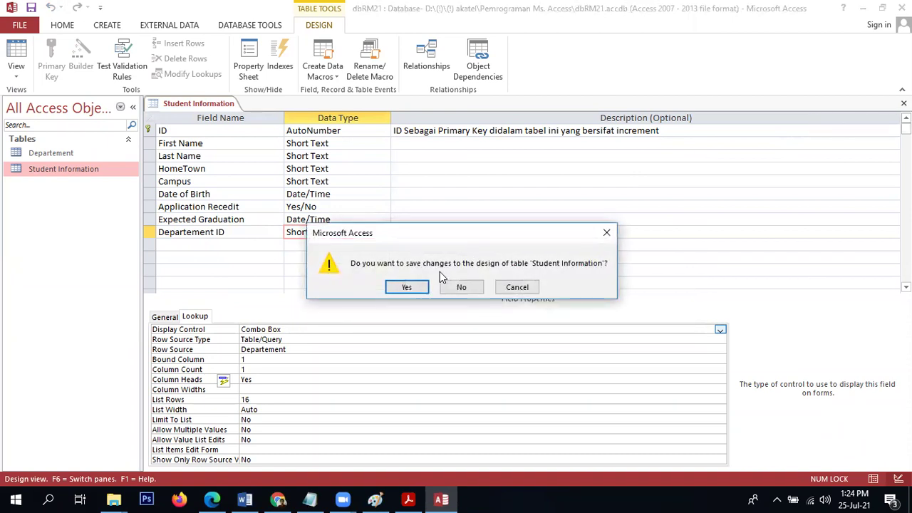
click(407, 287)
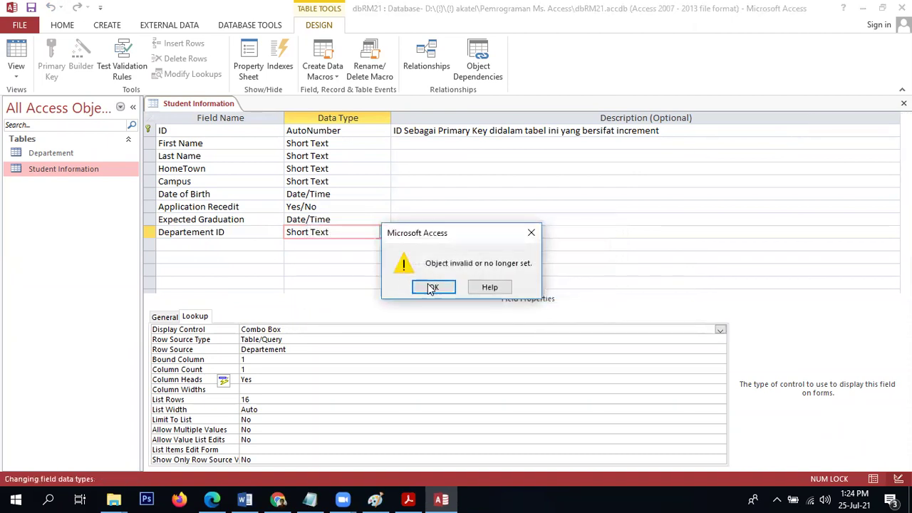
click(432, 288)
key(Return)
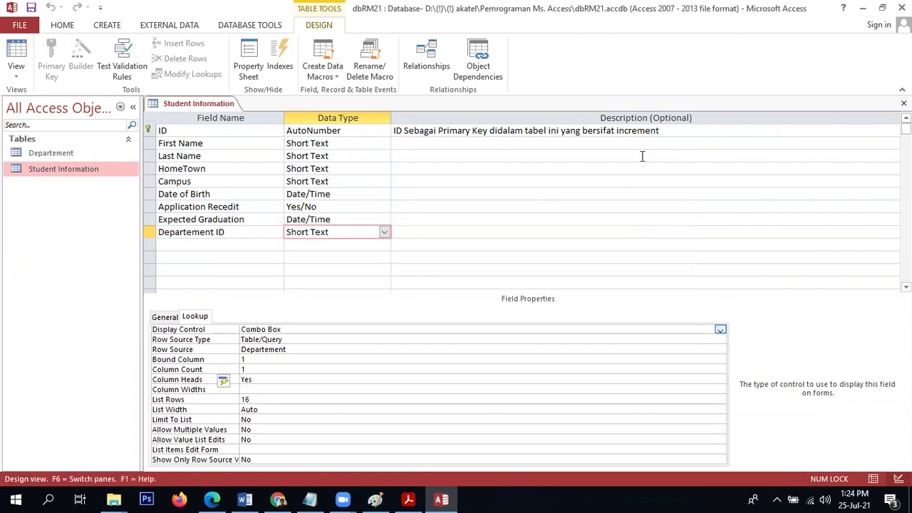
click(904, 103)
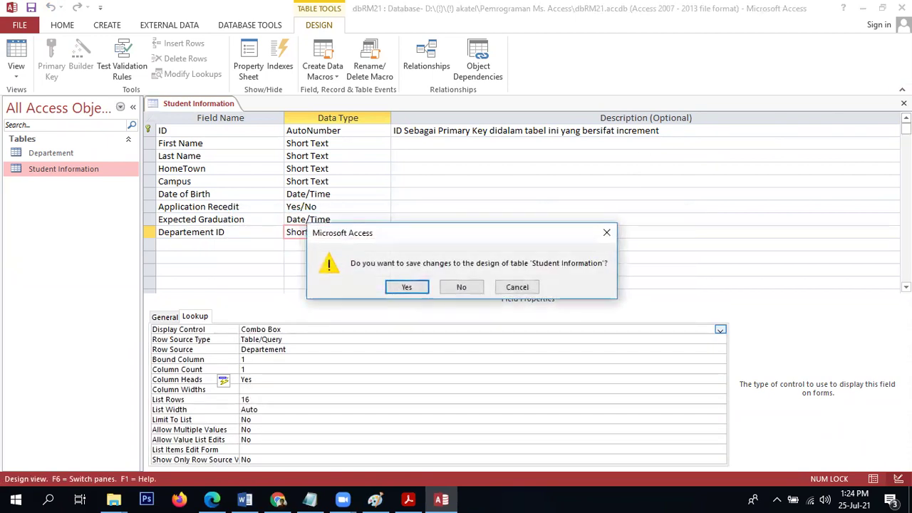
click(470, 288)
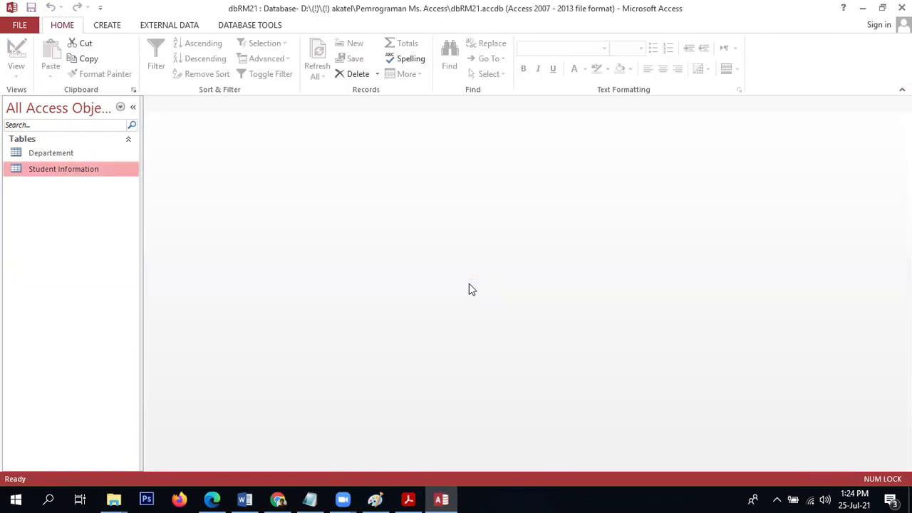
Open Student Information, enter 'iu' as record 2's Departement ID, and dismiss the related-record error.
double_click(80, 174)
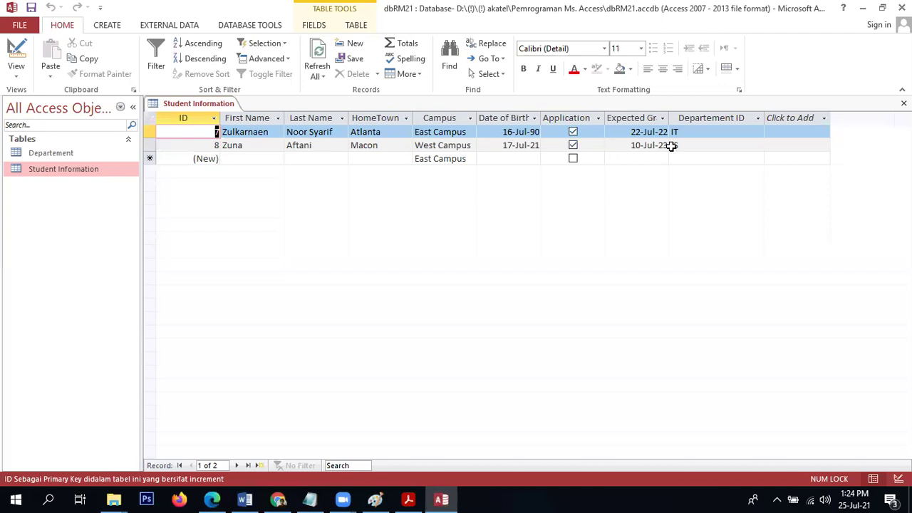
click(245, 146)
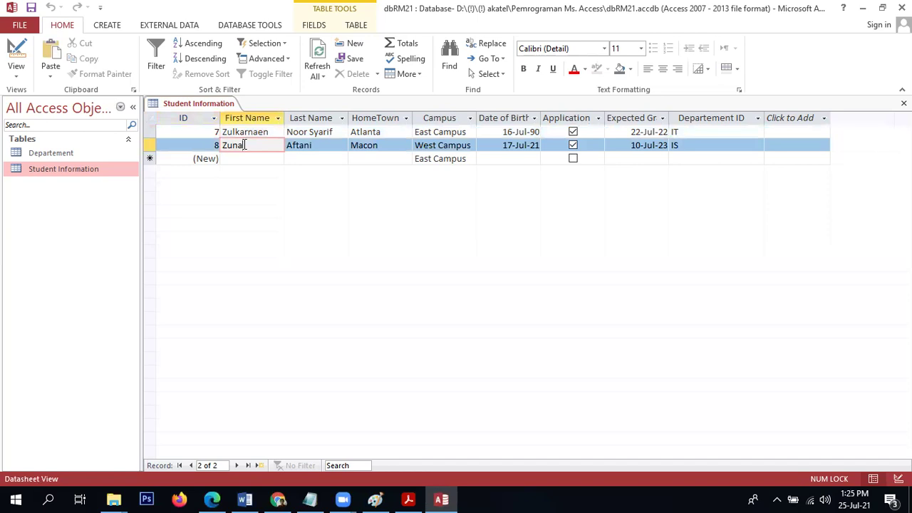
click(703, 147)
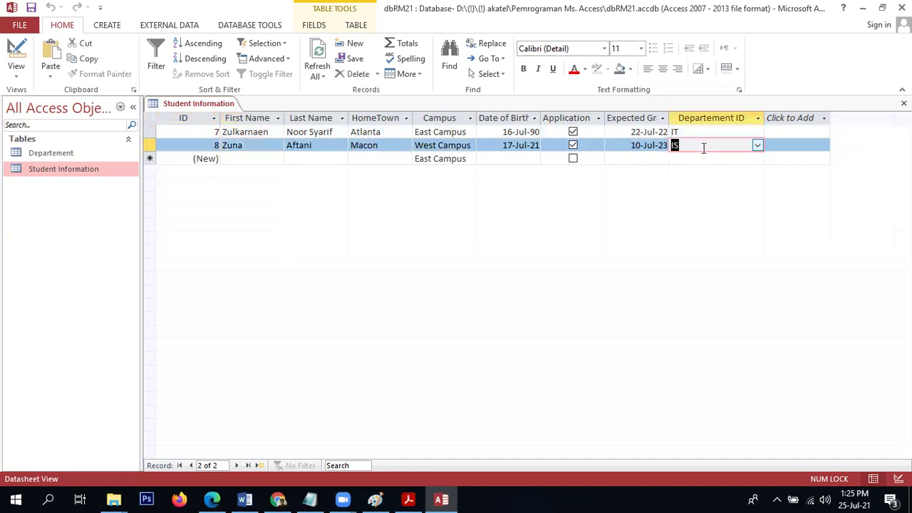
text(iu)
key(Return)
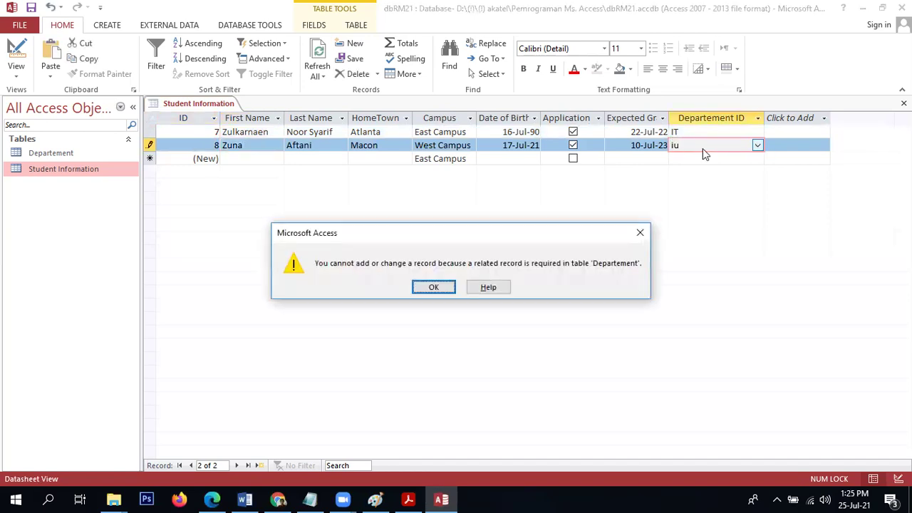
key(Return)
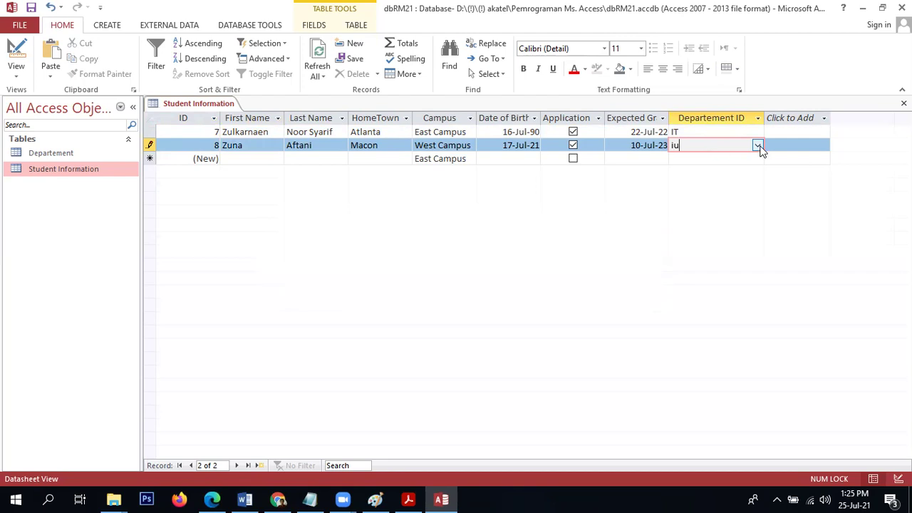
Browse the department dropdown, then leave the table, discarding the invalid record after repeated errors.
click(758, 146)
click(758, 146)
click(758, 146)
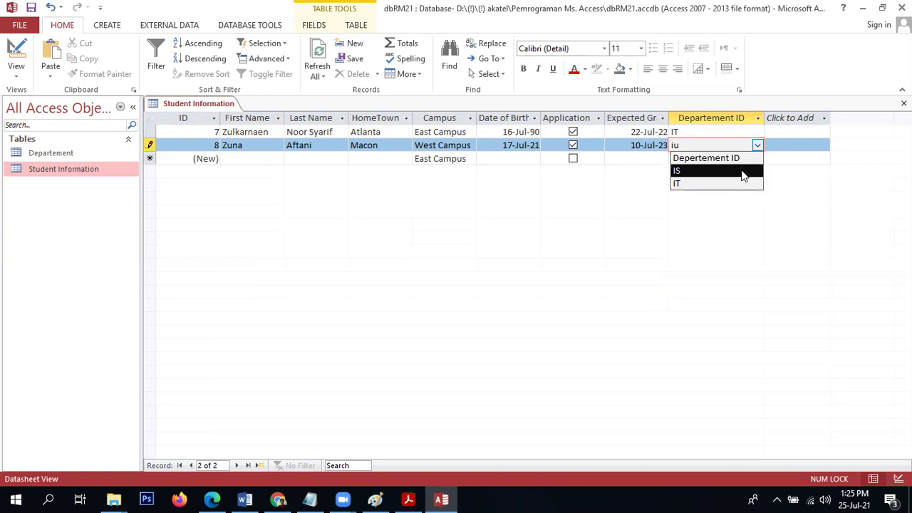
click(794, 181)
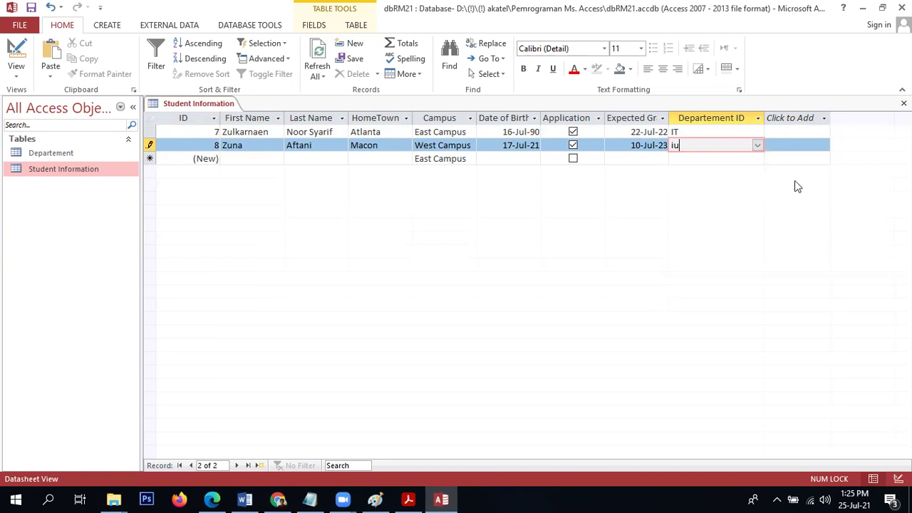
click(15, 47)
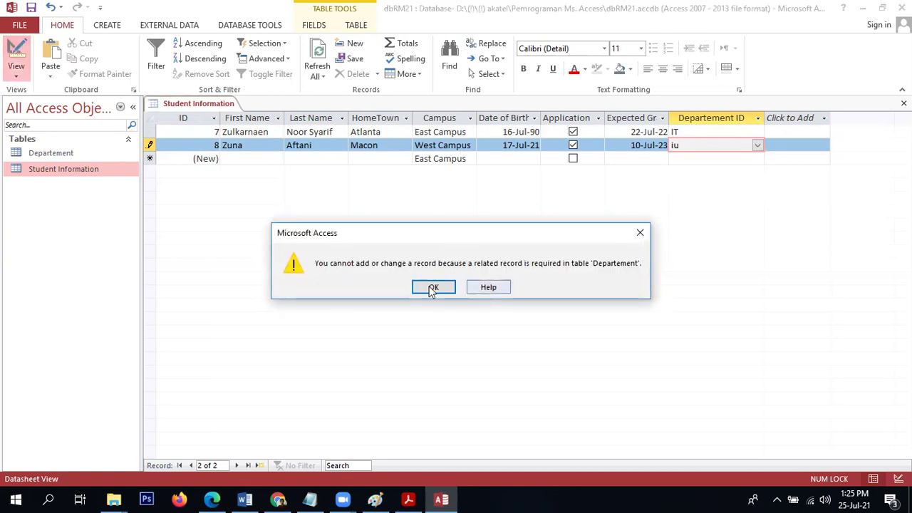
click(431, 288)
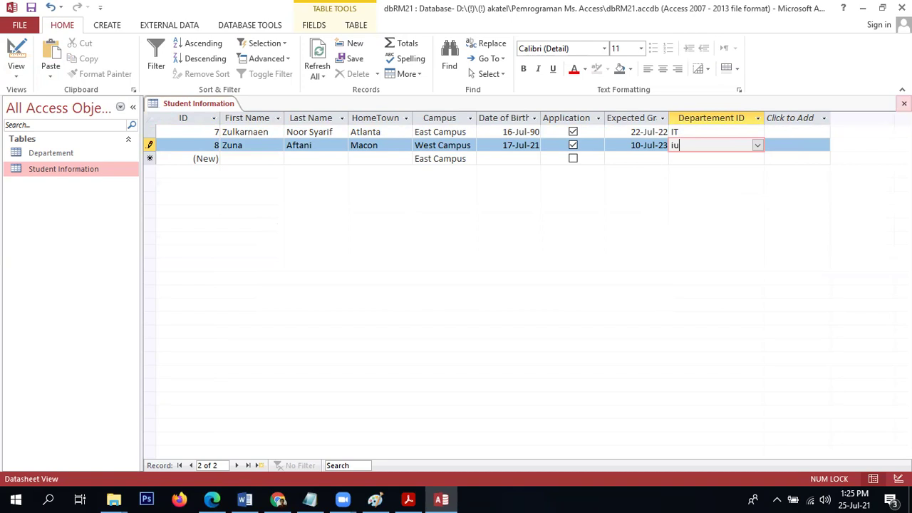
click(434, 288)
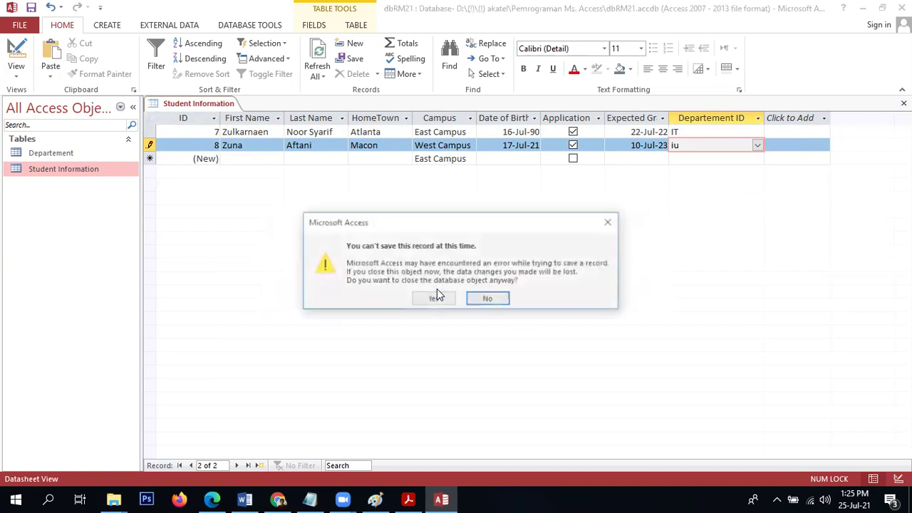
click(438, 297)
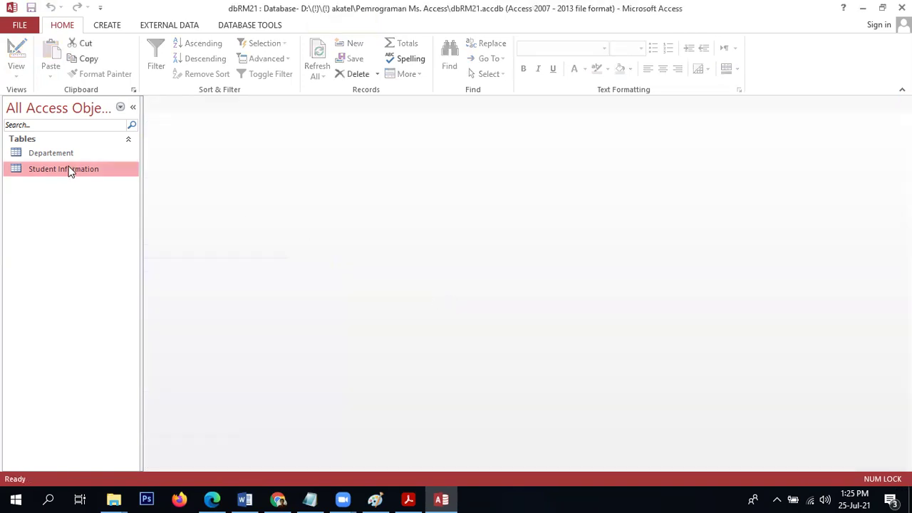
In Design View, set Departement ID's lookup Bound Column to 2, save, and switch to Datasheet view.
right_click(63, 172)
click(78, 189)
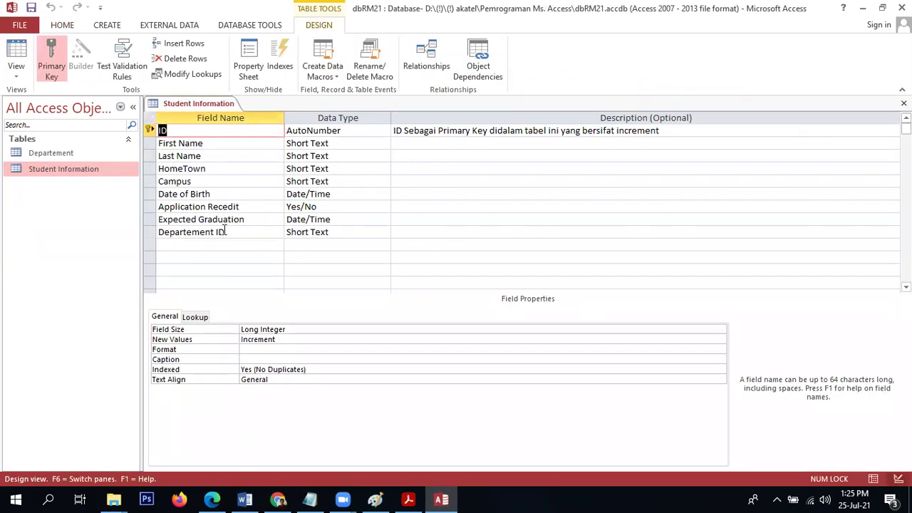
click(225, 231)
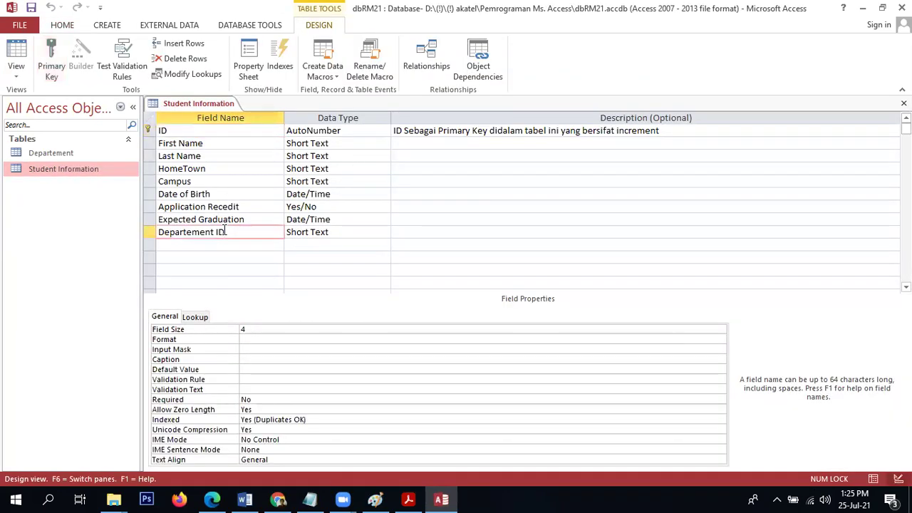
click(195, 316)
click(292, 330)
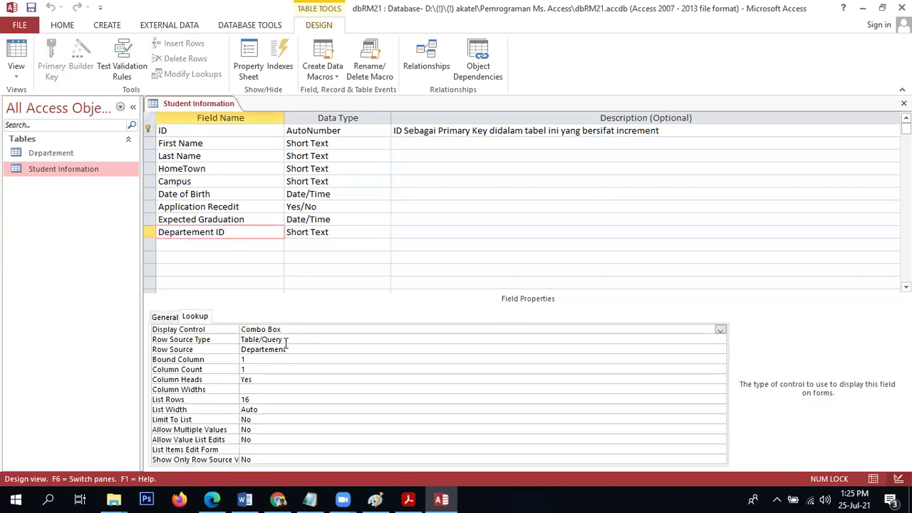
click(283, 340)
click(297, 349)
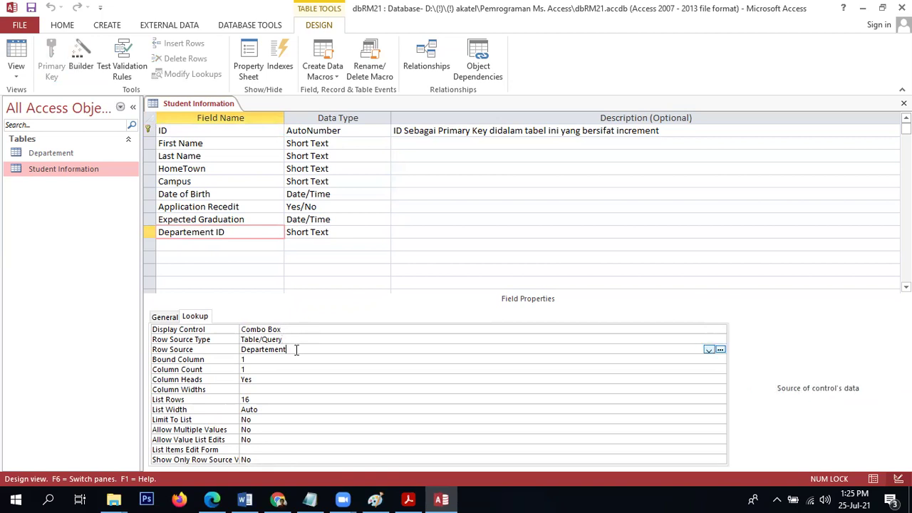
click(269, 359)
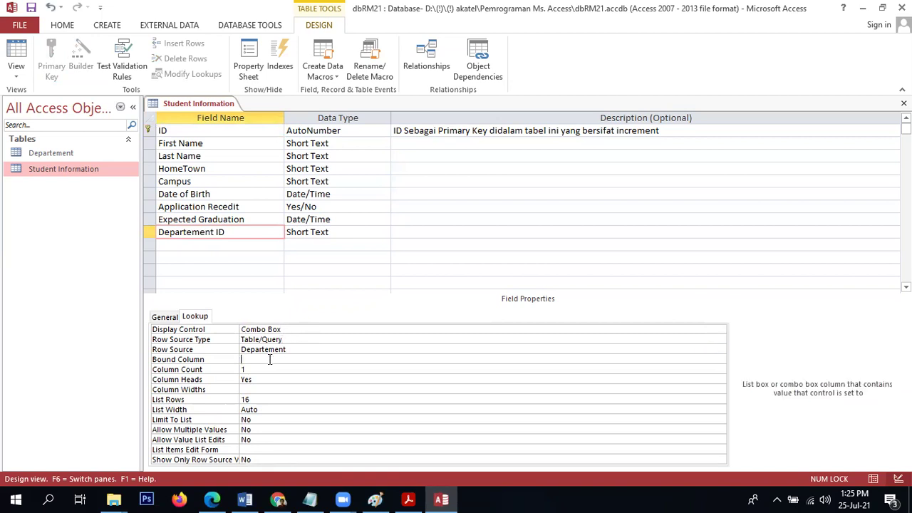
click(249, 369)
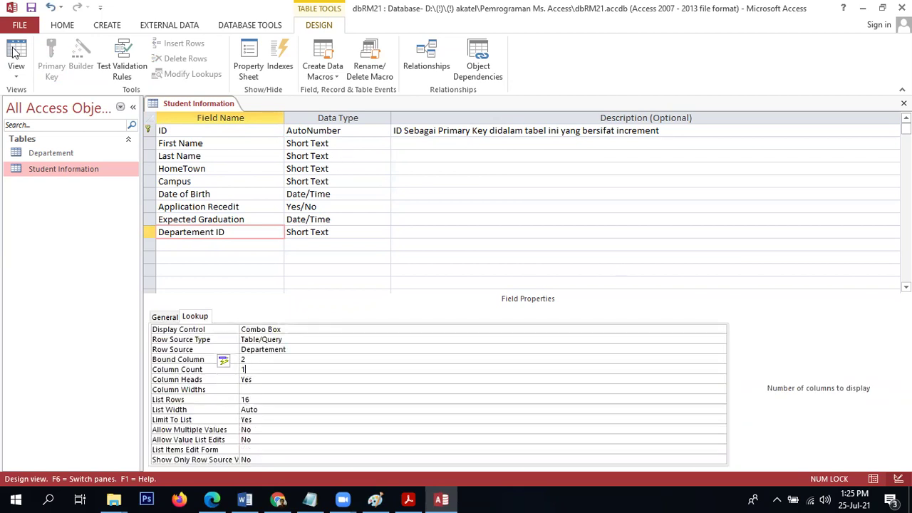
click(30, 8)
click(16, 53)
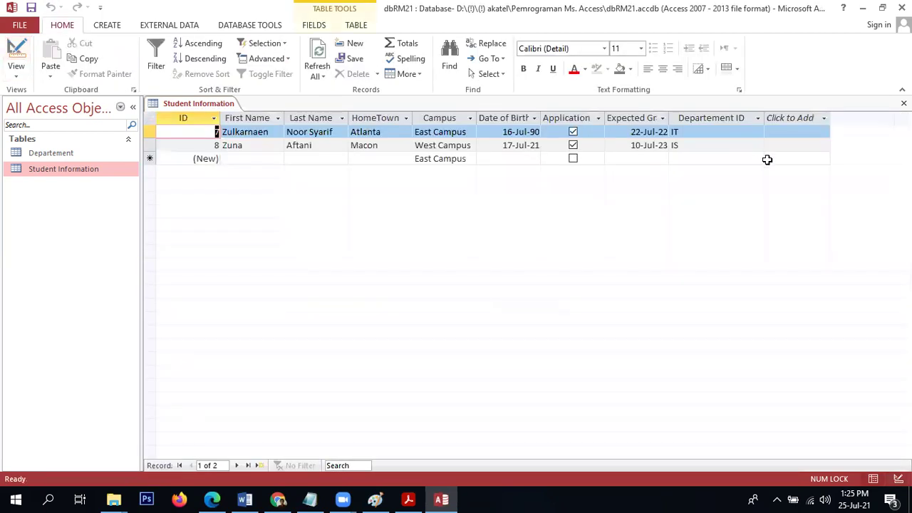
Try picking IS, then IT, as a record's Departement ID; both hit field-too-small errors.
click(757, 145)
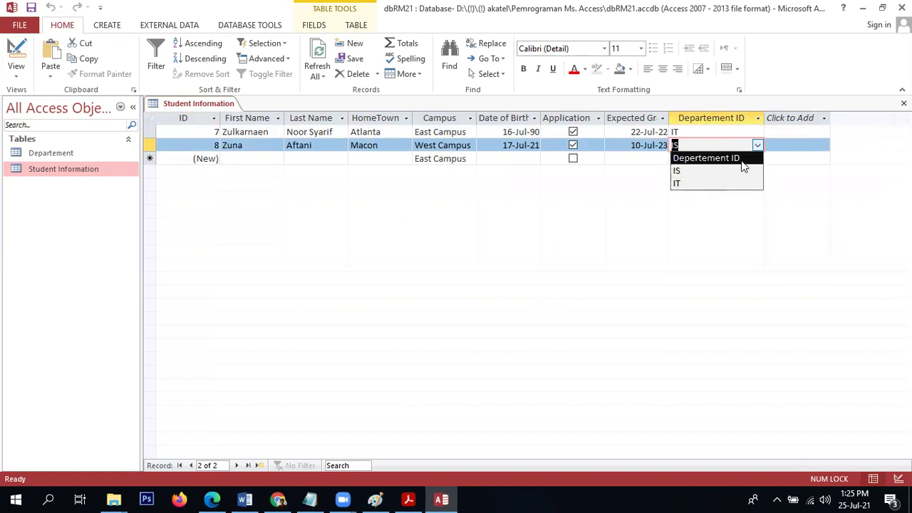
click(730, 177)
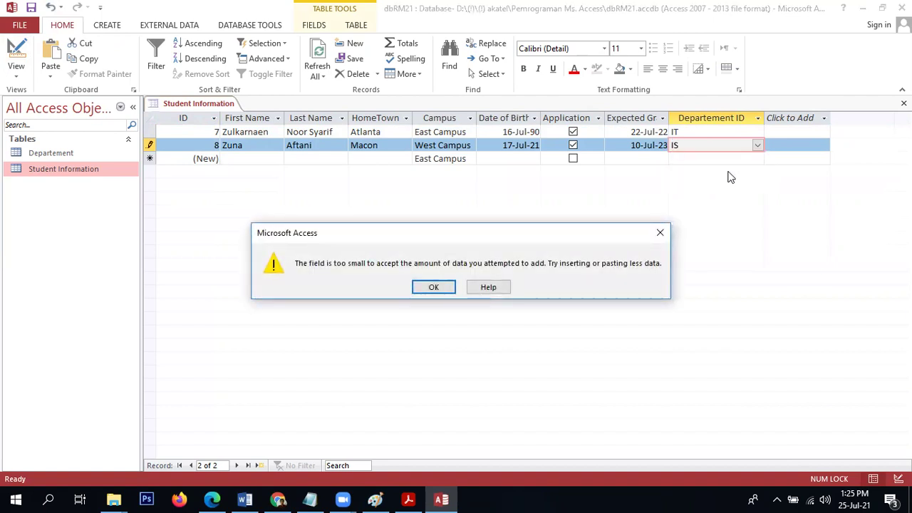
click(427, 287)
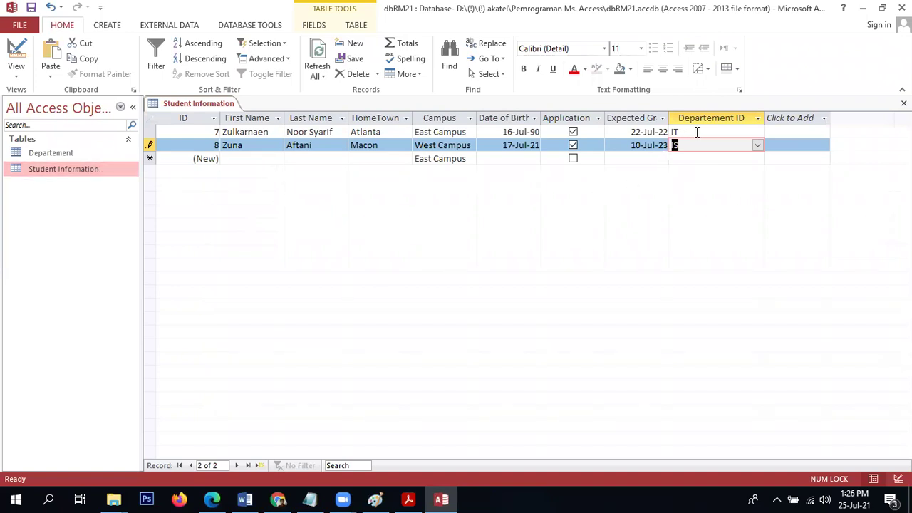
click(758, 146)
click(727, 184)
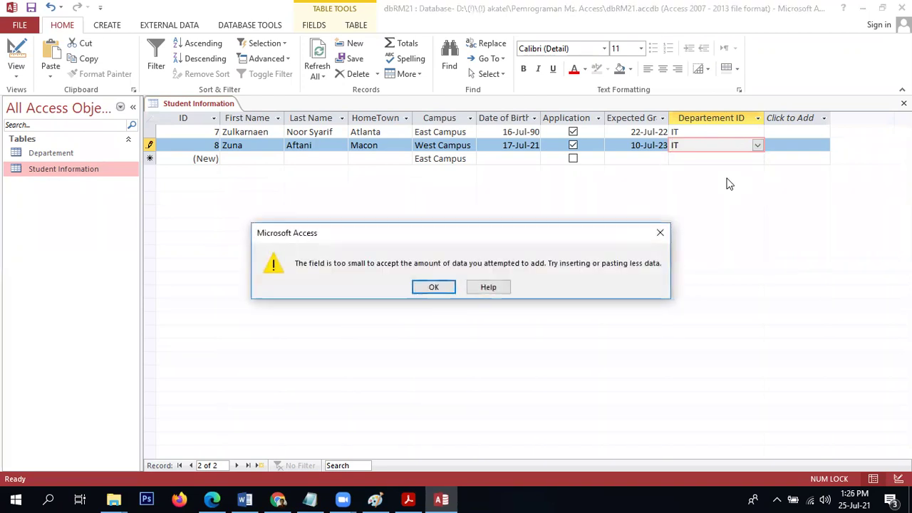
click(435, 287)
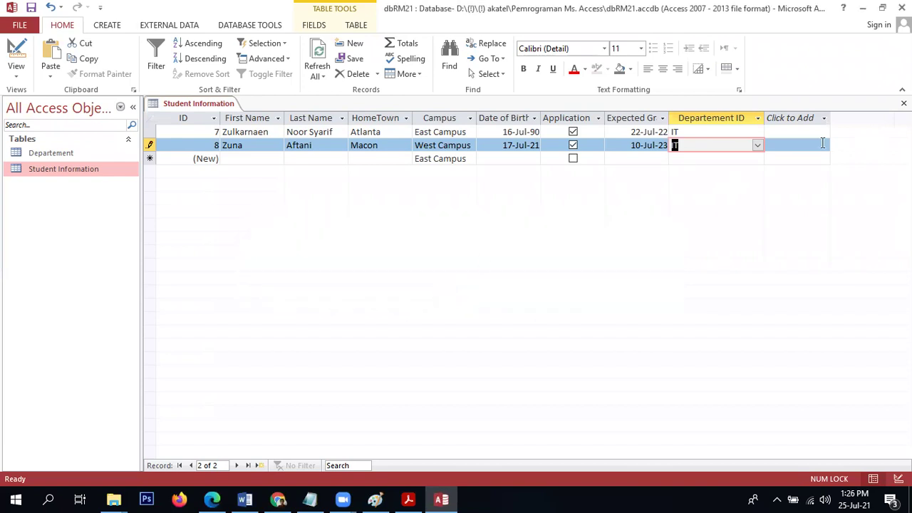
click(822, 144)
click(422, 290)
Close the Student Information table, discarding the unsaved record after dismissing the error.
right_click(84, 171)
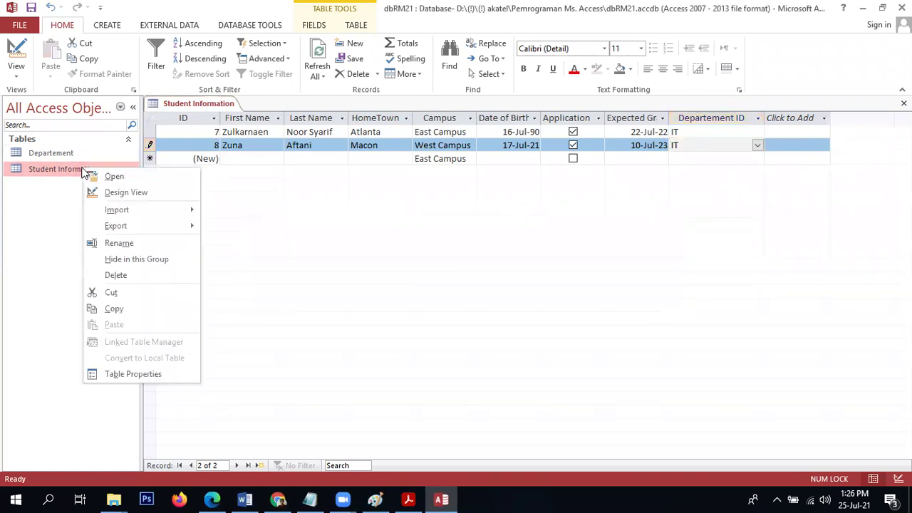
click(100, 192)
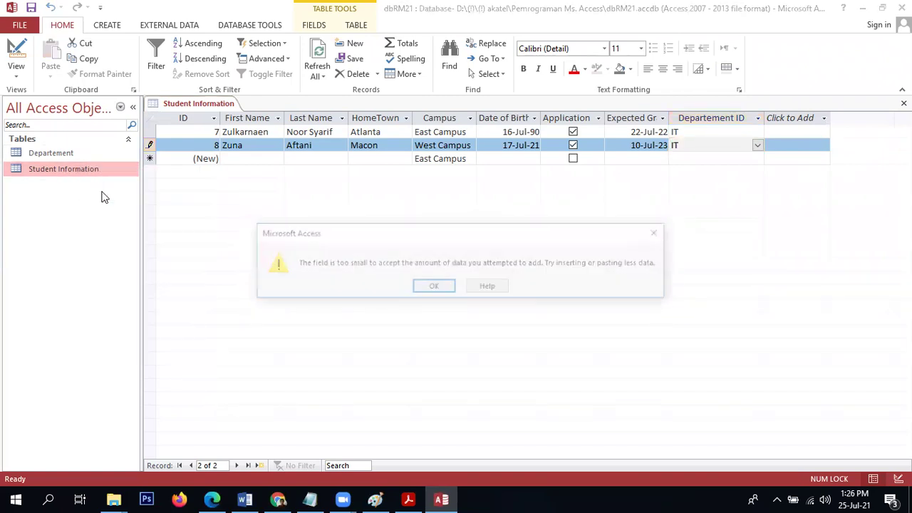
click(435, 290)
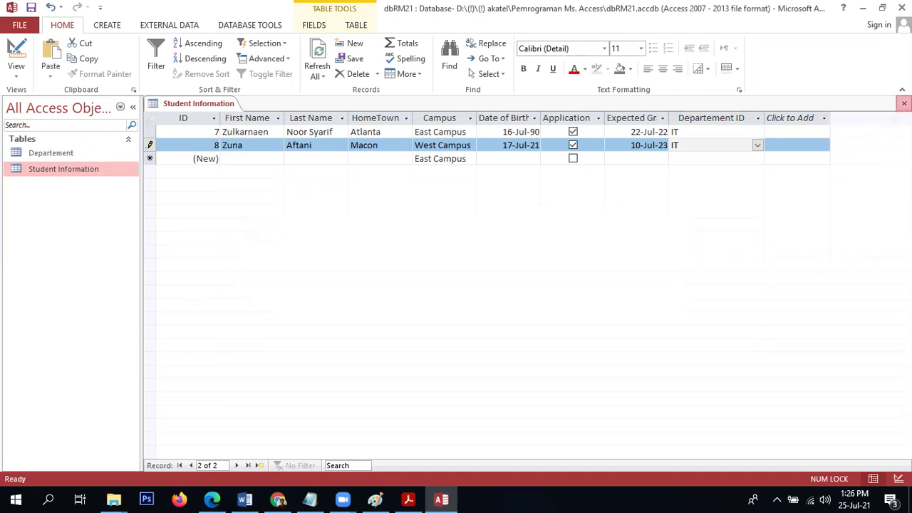
click(903, 103)
click(433, 286)
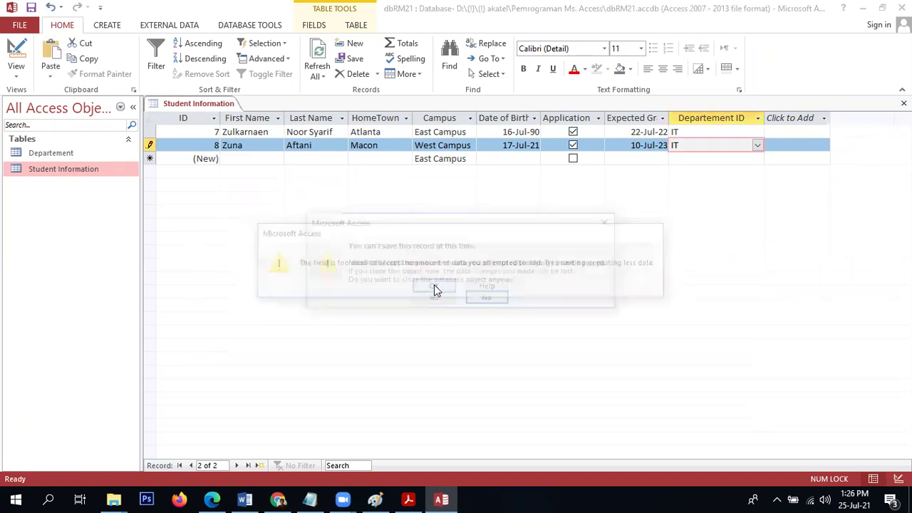
click(433, 298)
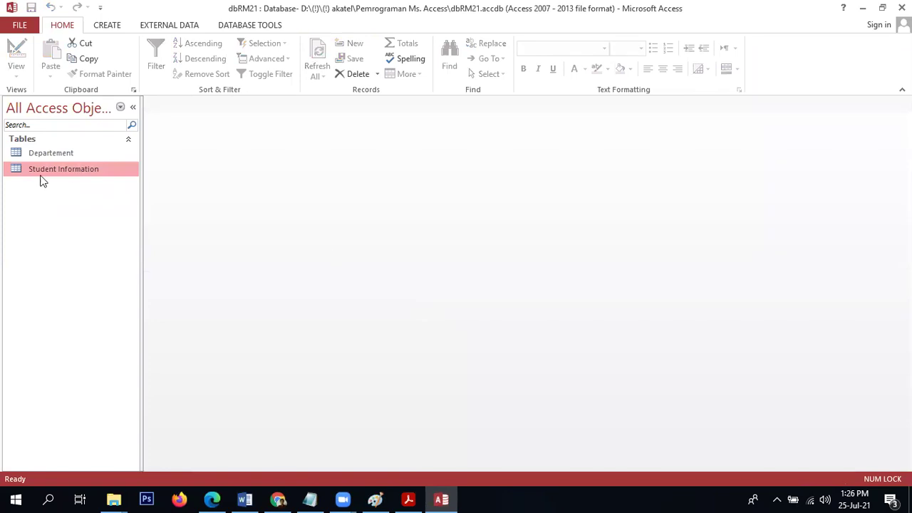
Open Student Information and set row 8's Departement ID to IS, which triggers a field-too-small error.
double_click(43, 171)
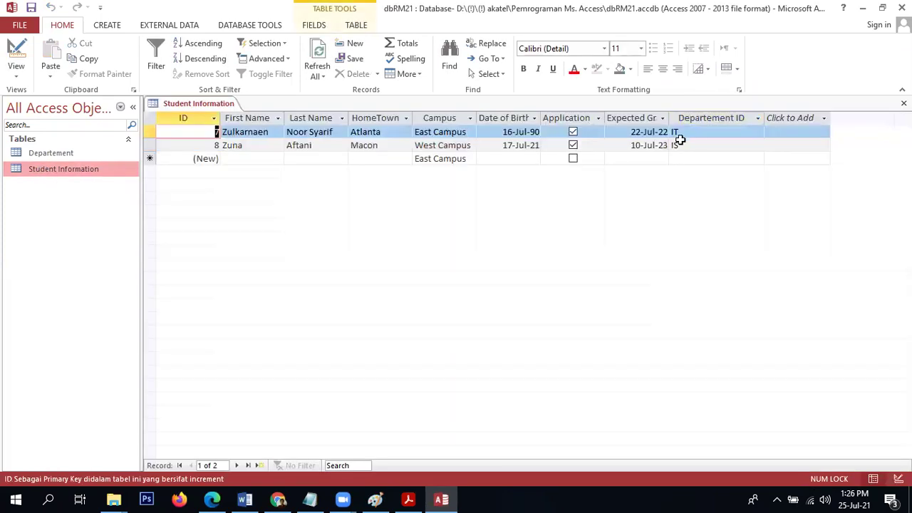
click(698, 144)
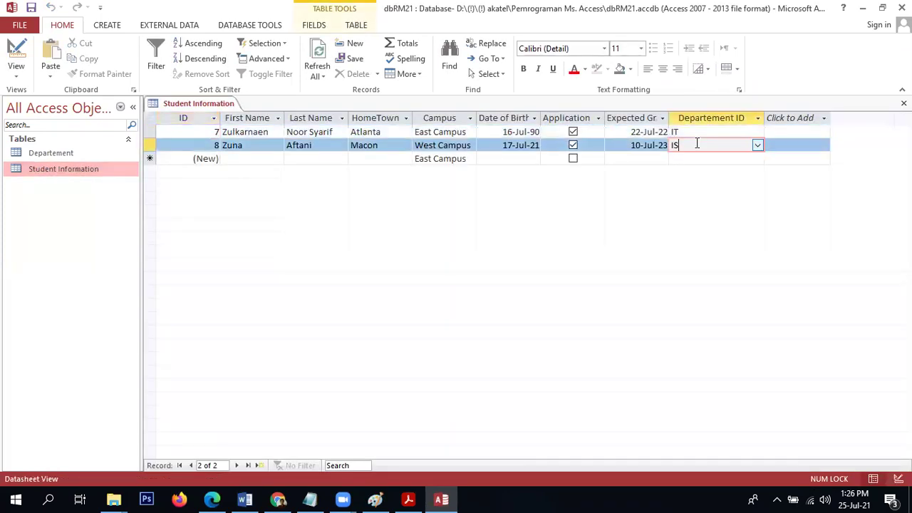
click(764, 149)
click(758, 146)
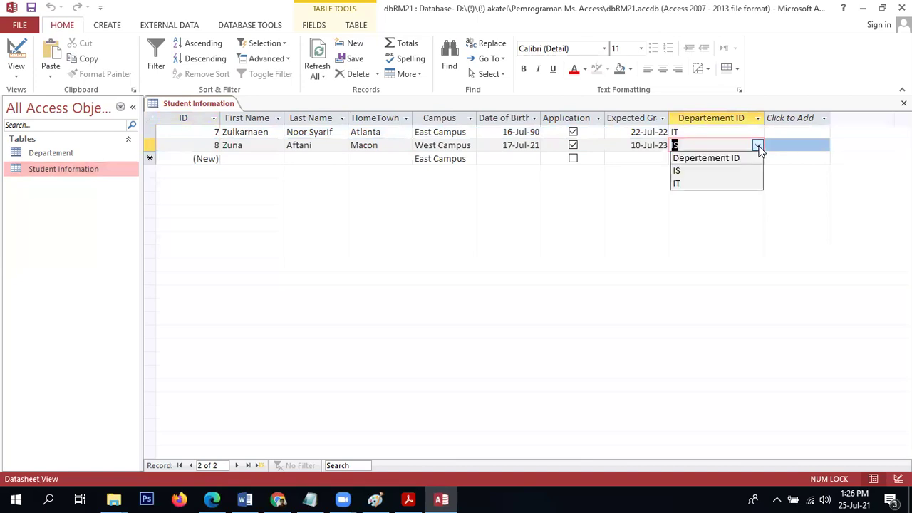
click(745, 171)
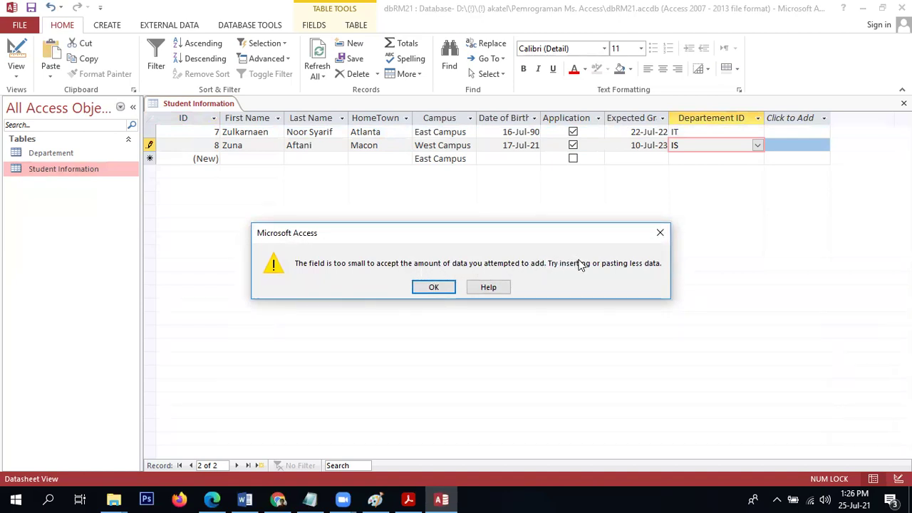
click(431, 290)
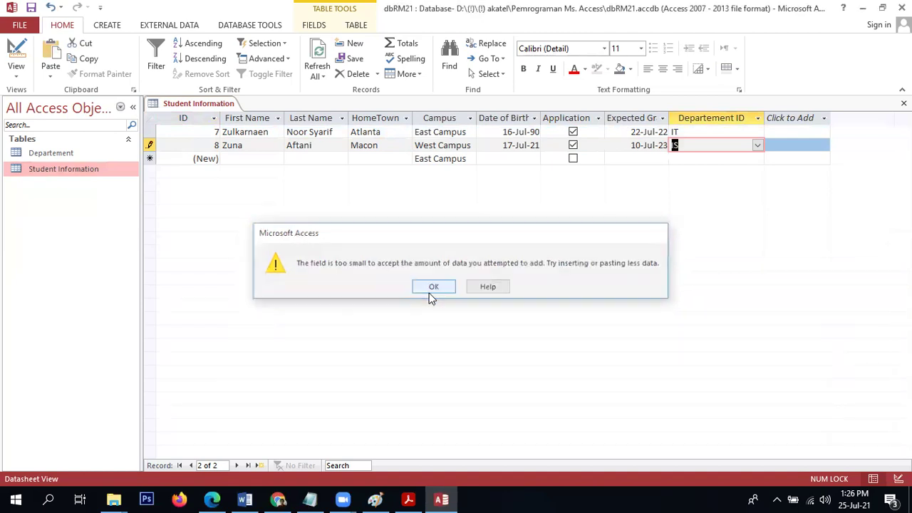
Clear the rejected value, close the table, and reopen Student Information in Design View.
click(15, 56)
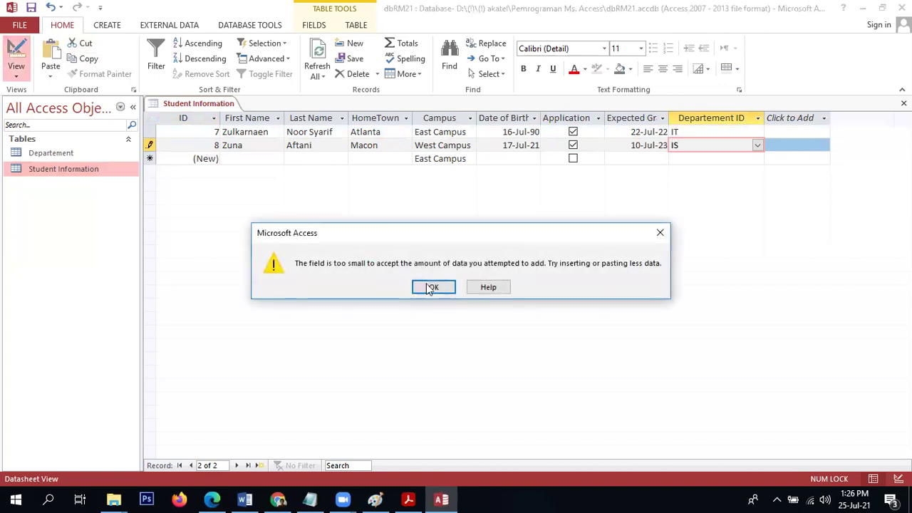
click(424, 288)
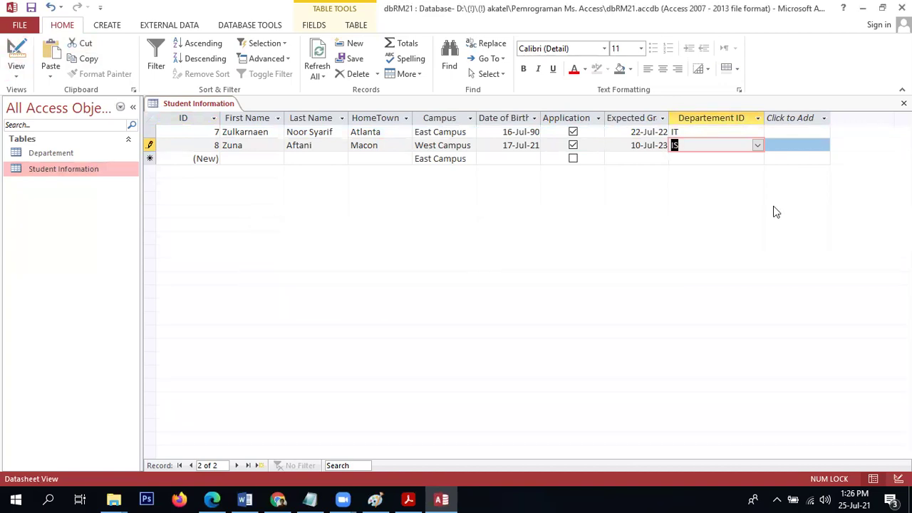
key(BackSpace)
key(ctrl+w)
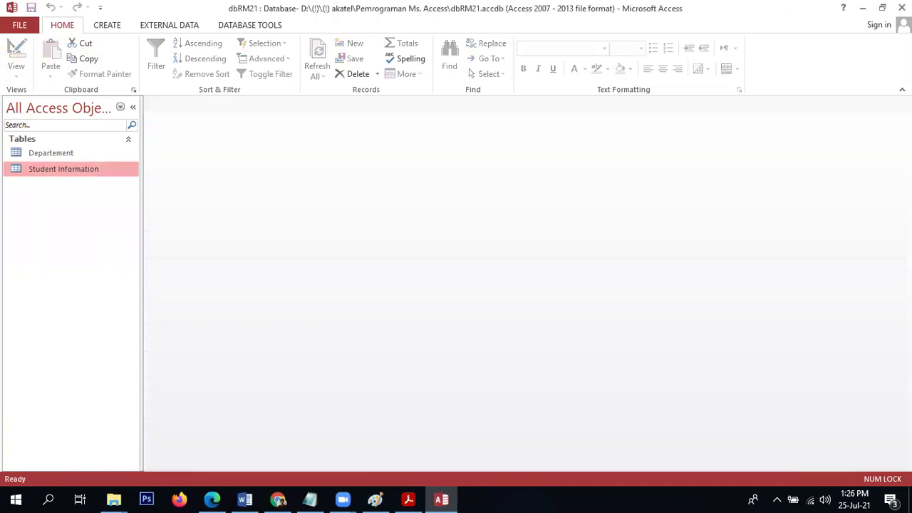
right_click(109, 171)
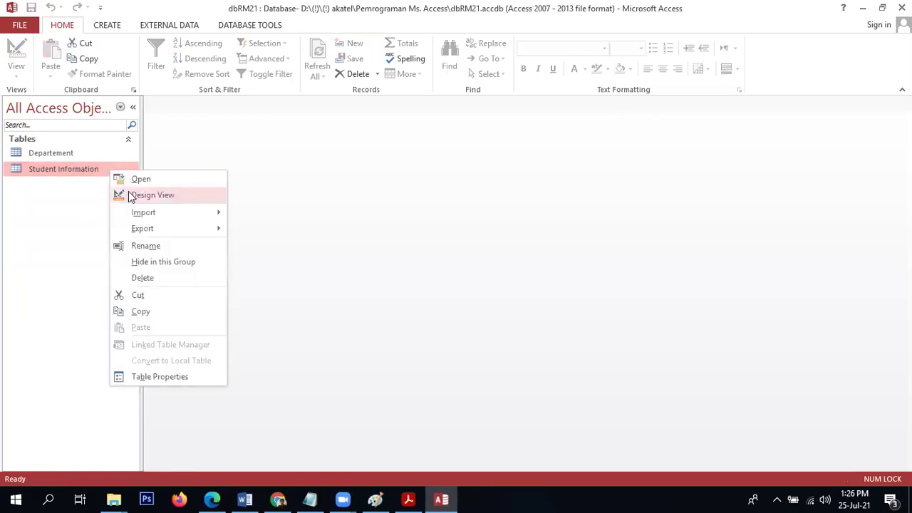
click(128, 192)
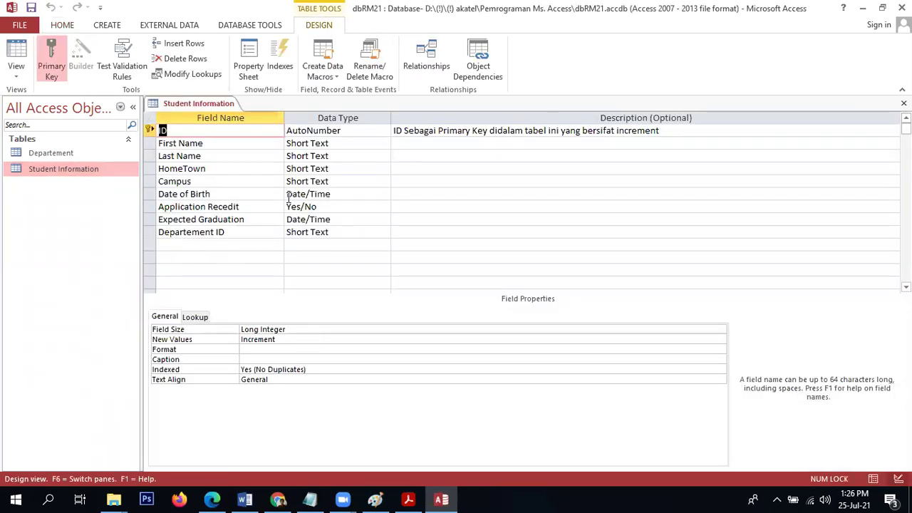
Change the Departement ID lookup's Display Control to Text Box.
click(220, 232)
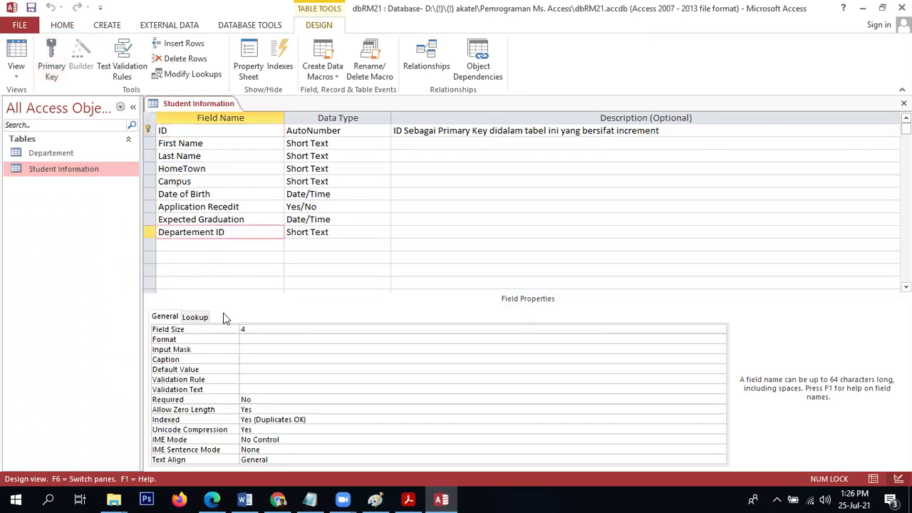
click(203, 318)
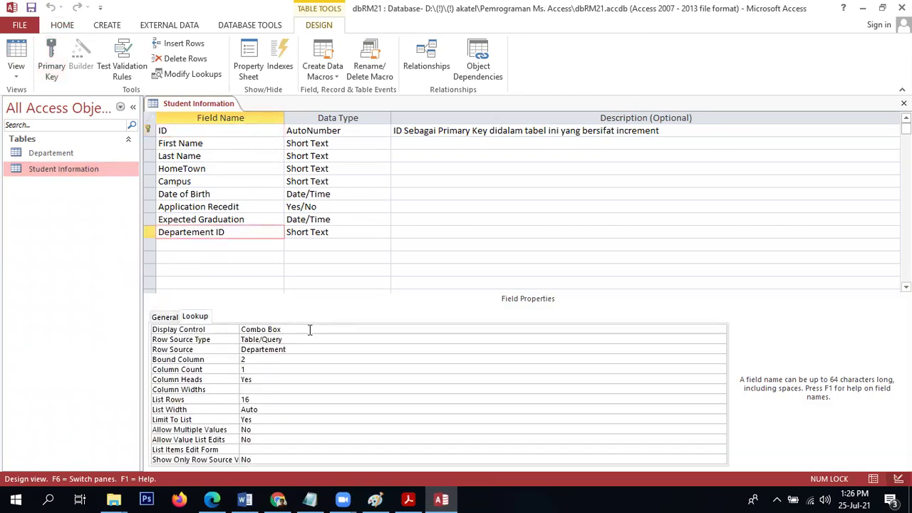
click(310, 330)
click(721, 330)
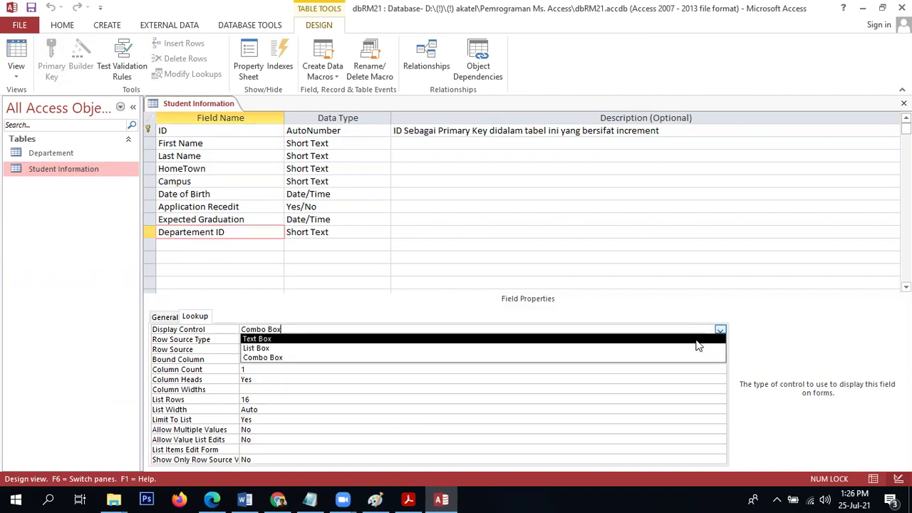
click(697, 340)
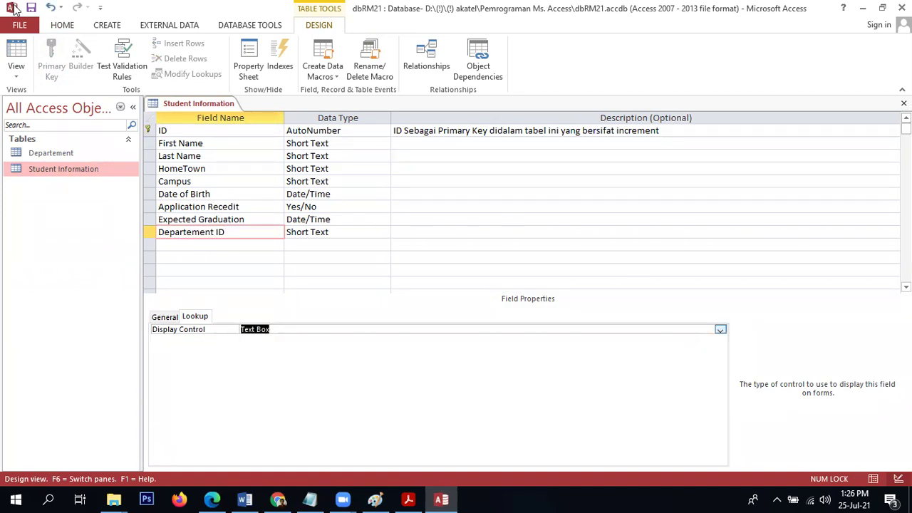
Try saving and closing the design, dismissing the cannot-delete, object-invalid and save-error messages.
click(31, 9)
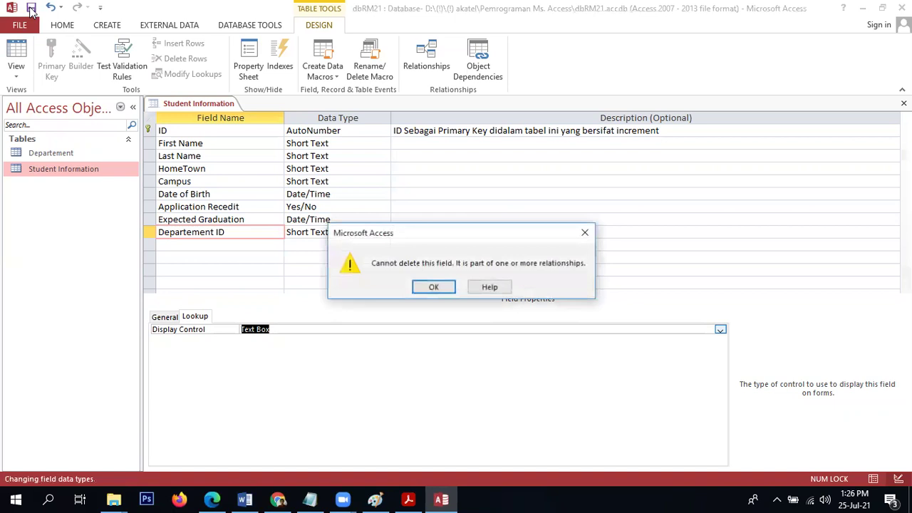
click(435, 287)
click(463, 304)
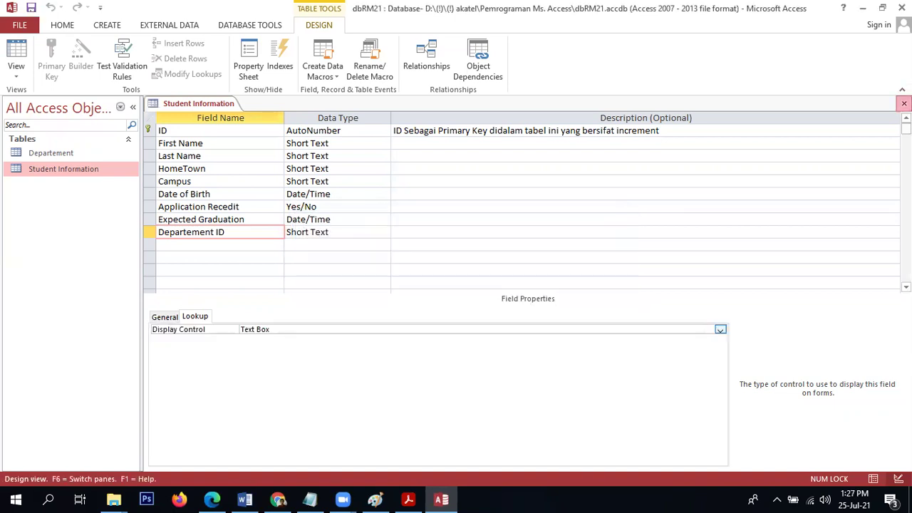
click(415, 287)
click(426, 288)
click(464, 301)
click(904, 104)
click(407, 287)
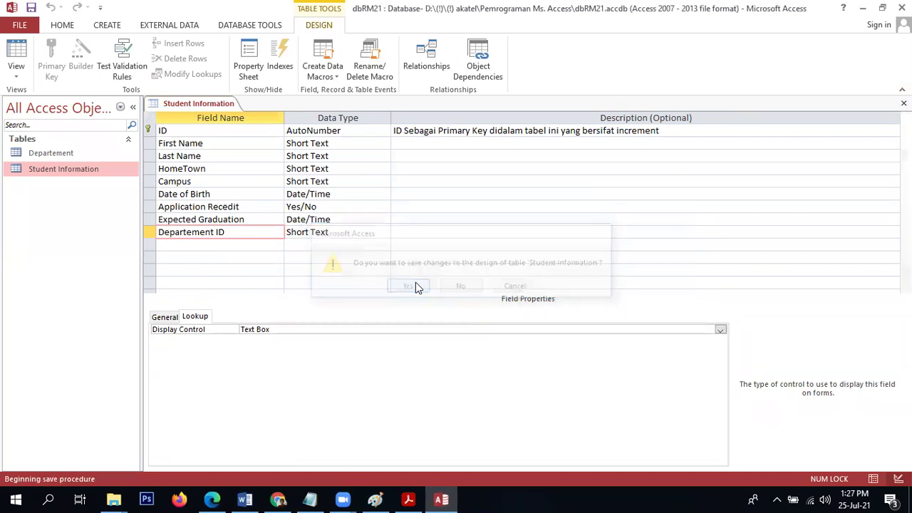
click(429, 289)
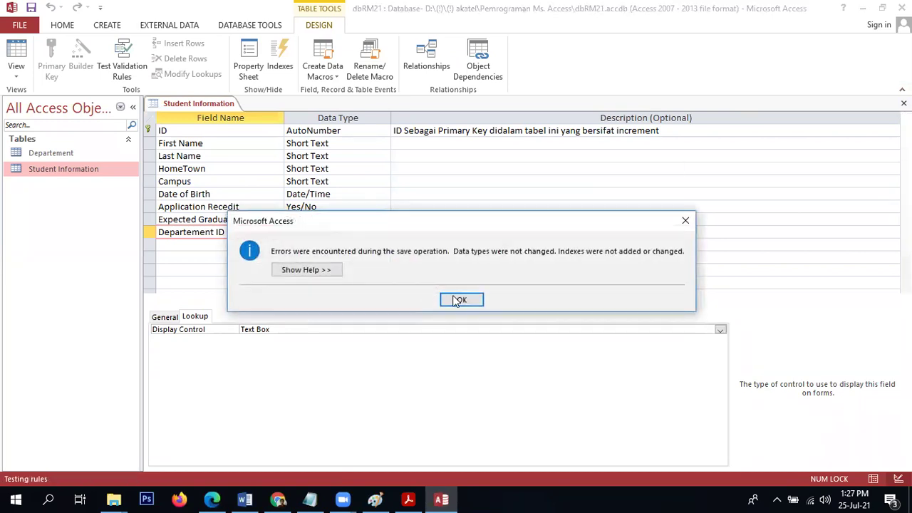
click(458, 299)
Try switching to Datasheet view and saving again; each attempt fails with object-invalid errors.
click(17, 54)
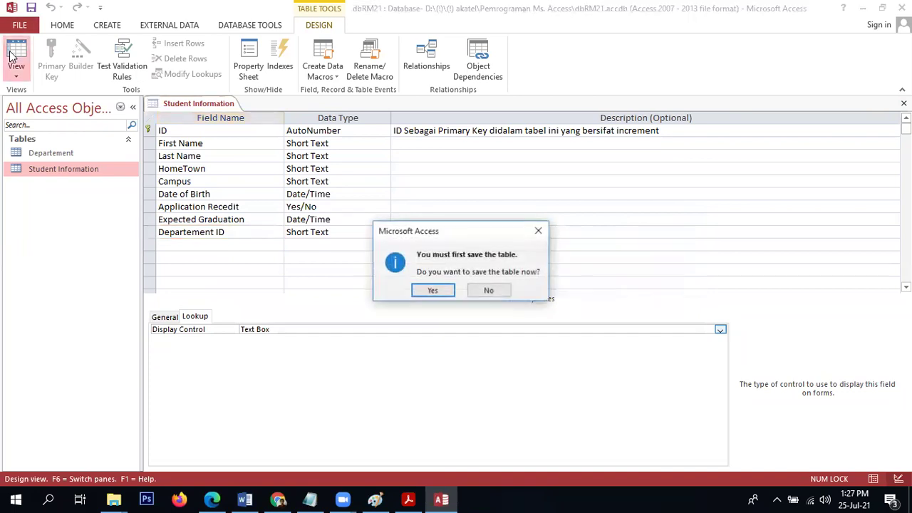
click(433, 290)
click(444, 292)
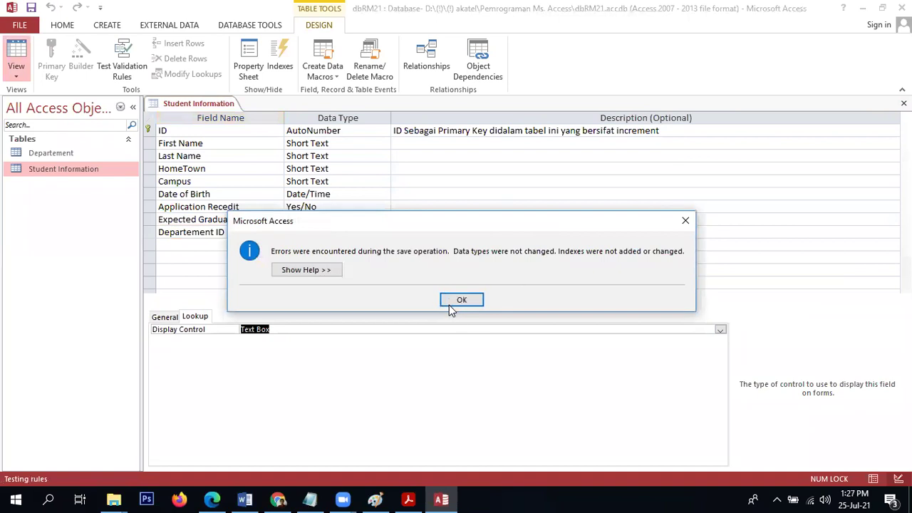
click(448, 305)
click(19, 49)
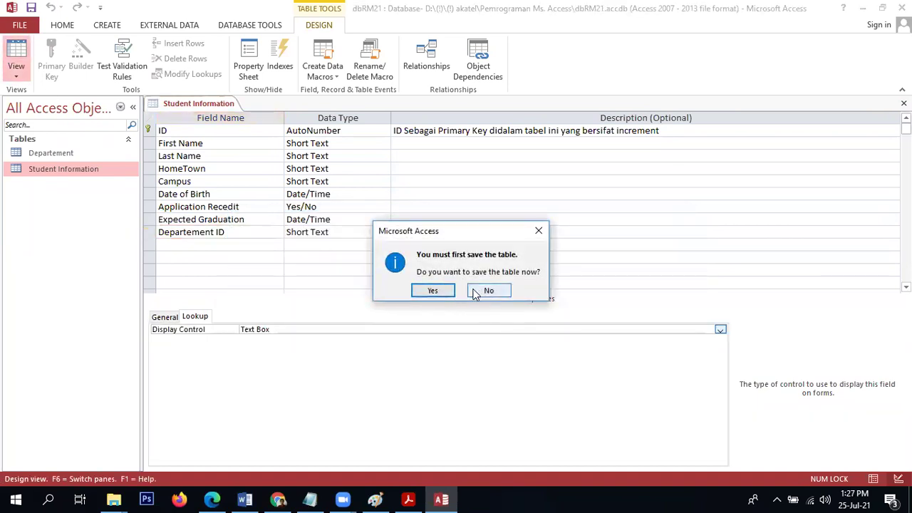
click(488, 288)
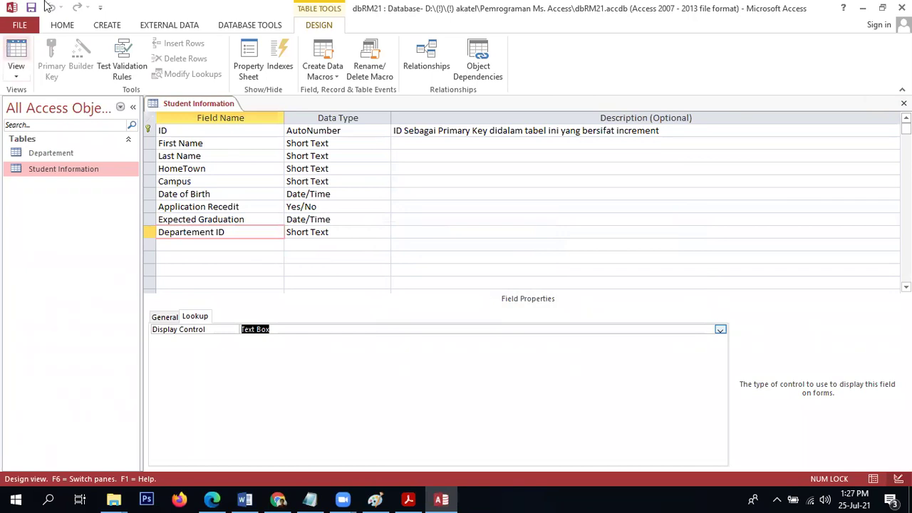
click(31, 8)
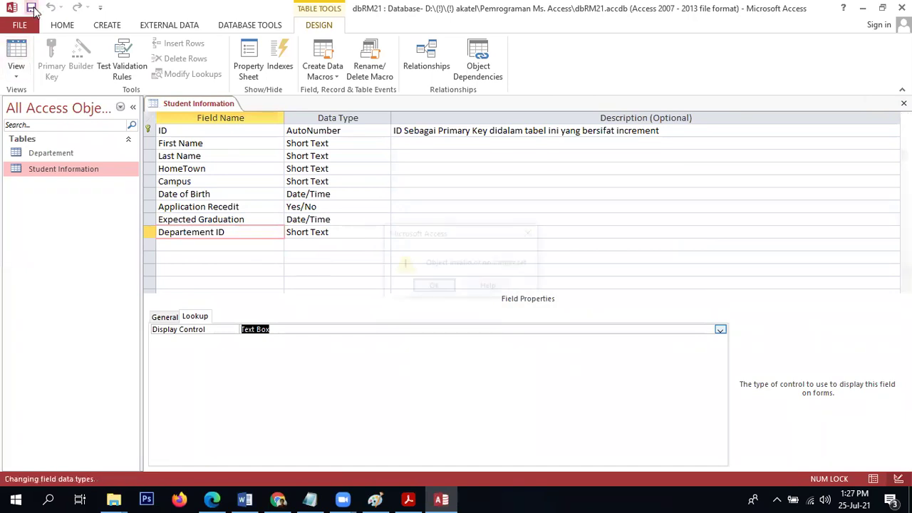
click(428, 287)
click(463, 299)
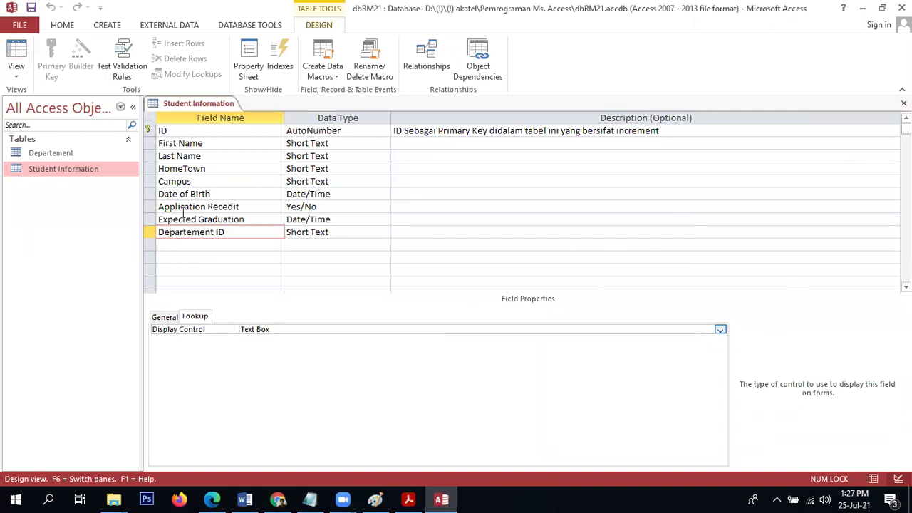
Retry switching to Datasheet view, dismiss the save errors, and recheck Departement ID's display control.
click(14, 57)
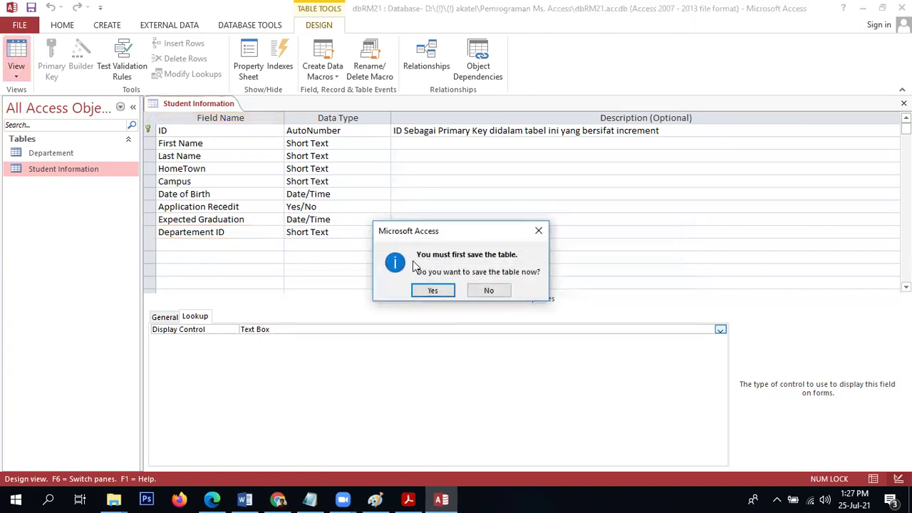
click(437, 291)
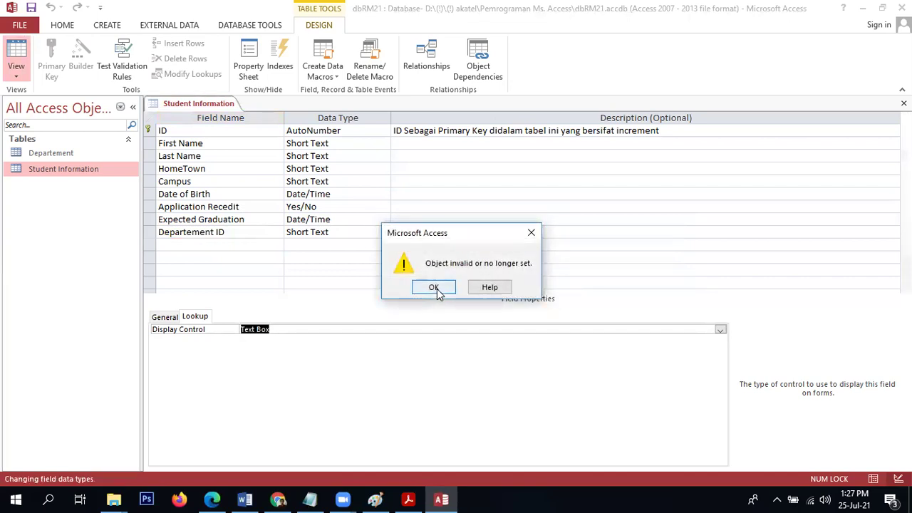
click(436, 287)
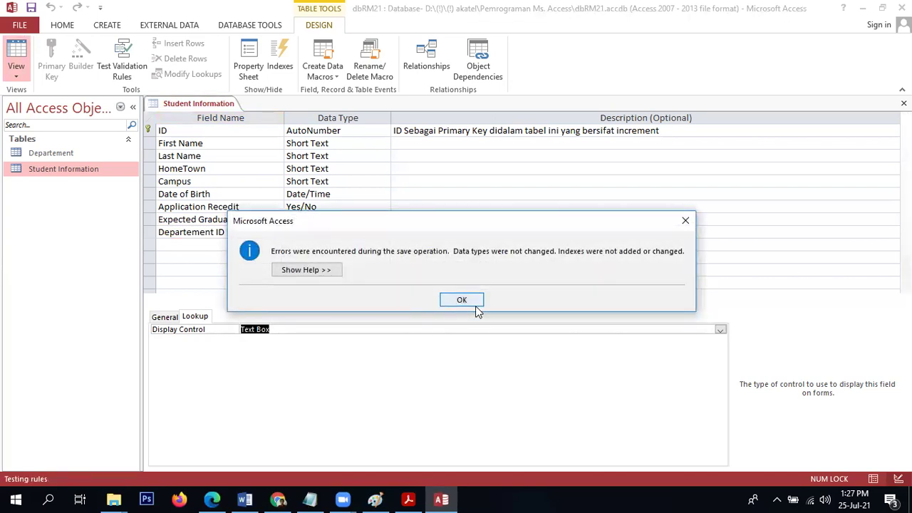
click(467, 300)
click(721, 330)
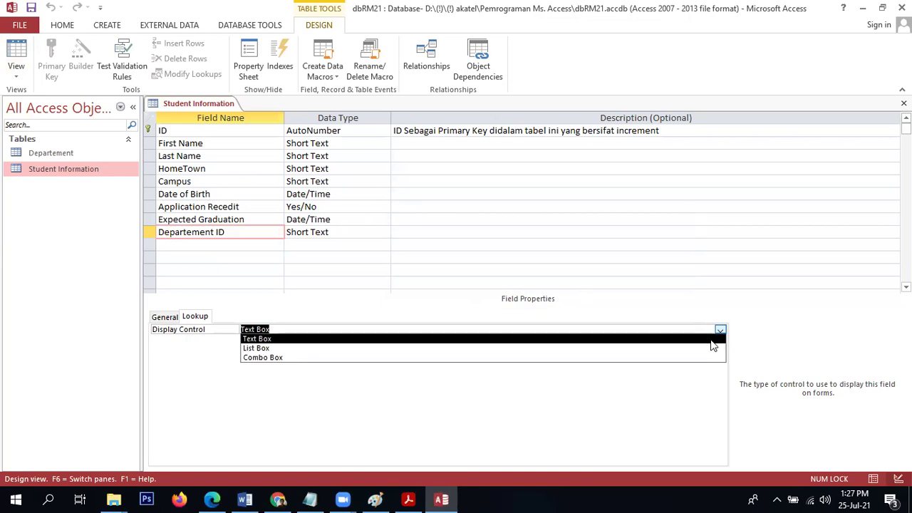
click(713, 342)
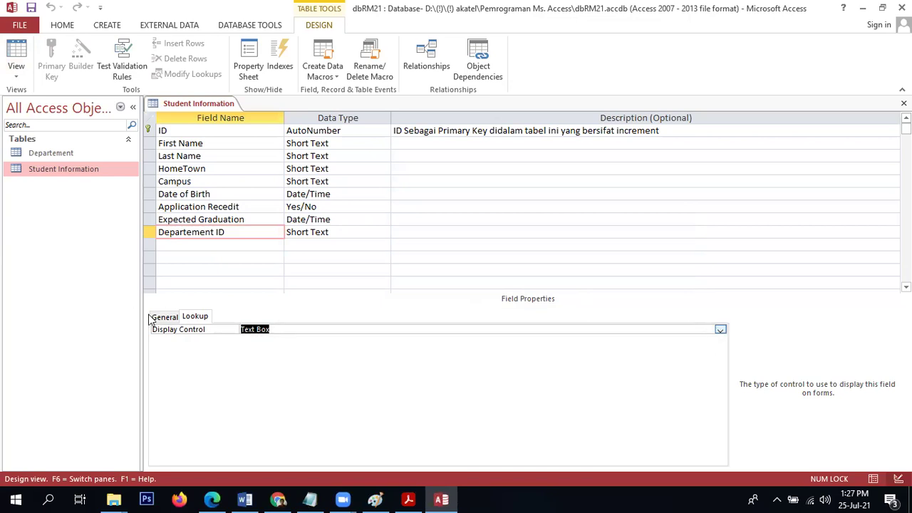
Try deleting the Departement ID field and acknowledge the warning that it cannot be deleted.
click(160, 318)
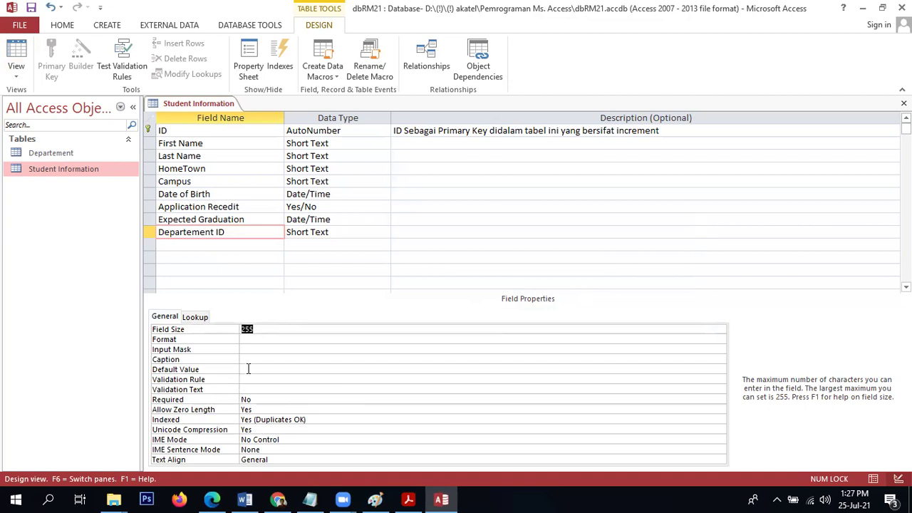
click(364, 234)
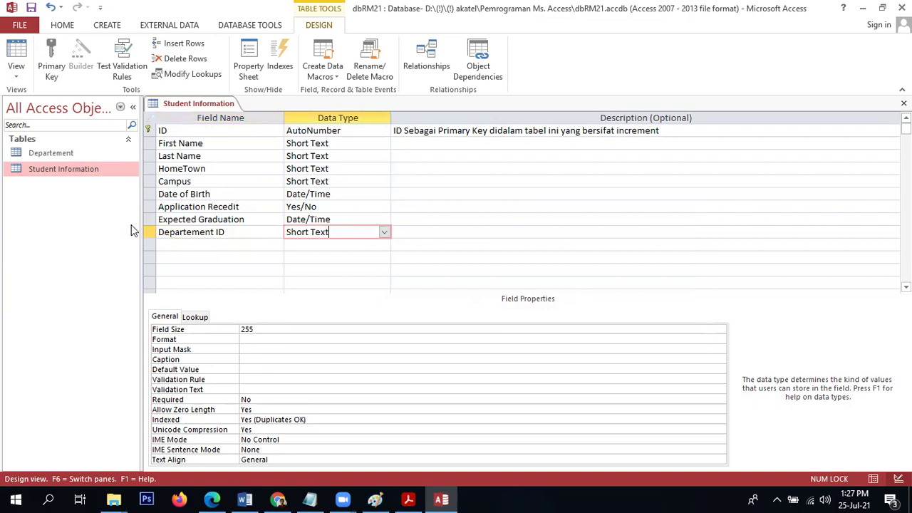
click(150, 232)
key(Delete)
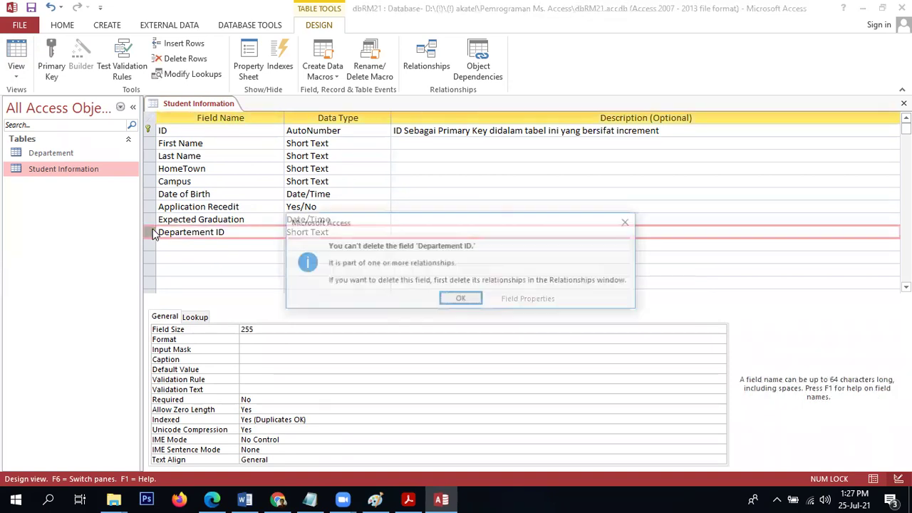
click(450, 303)
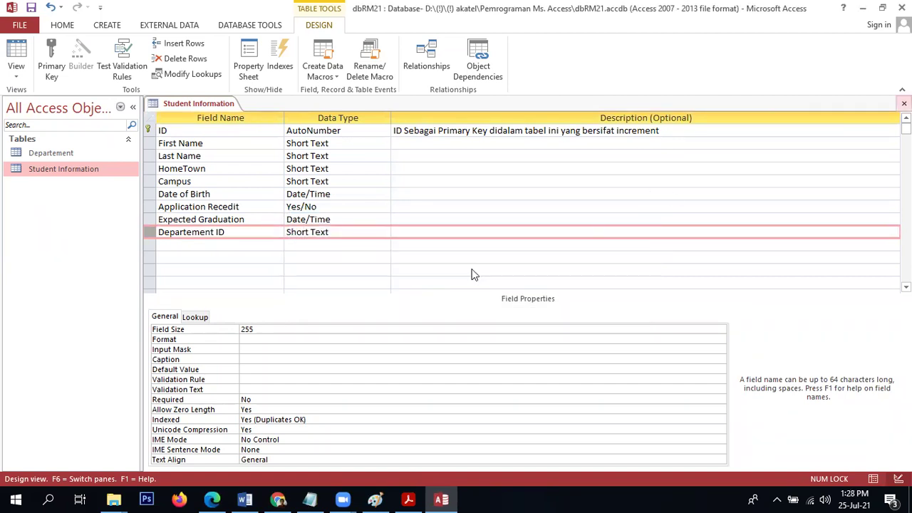
Close the Student Information design without saving changes and reopen dbRM21 from its folder.
click(903, 104)
click(411, 288)
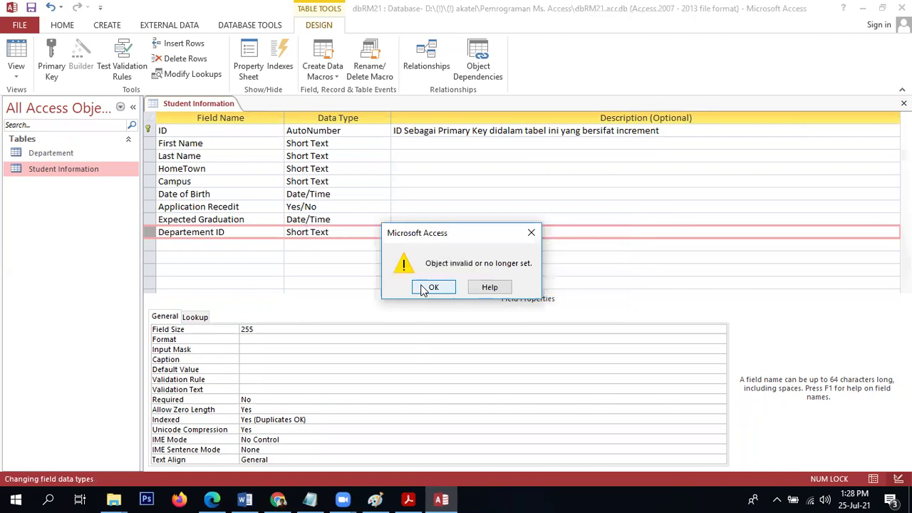
click(420, 287)
click(463, 306)
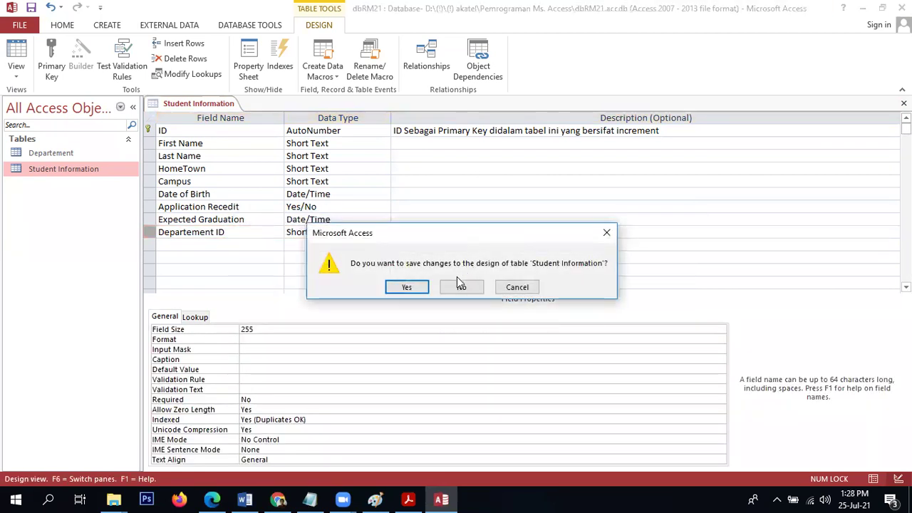
click(460, 286)
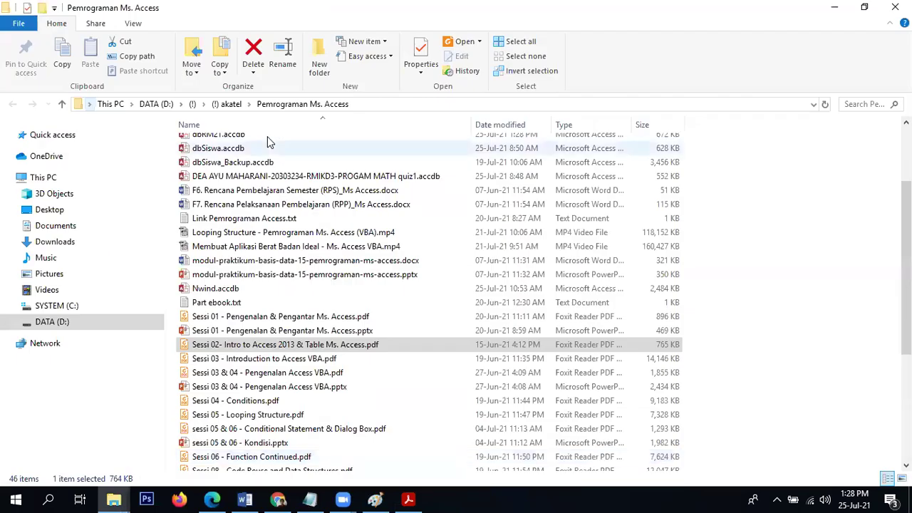
double_click(267, 138)
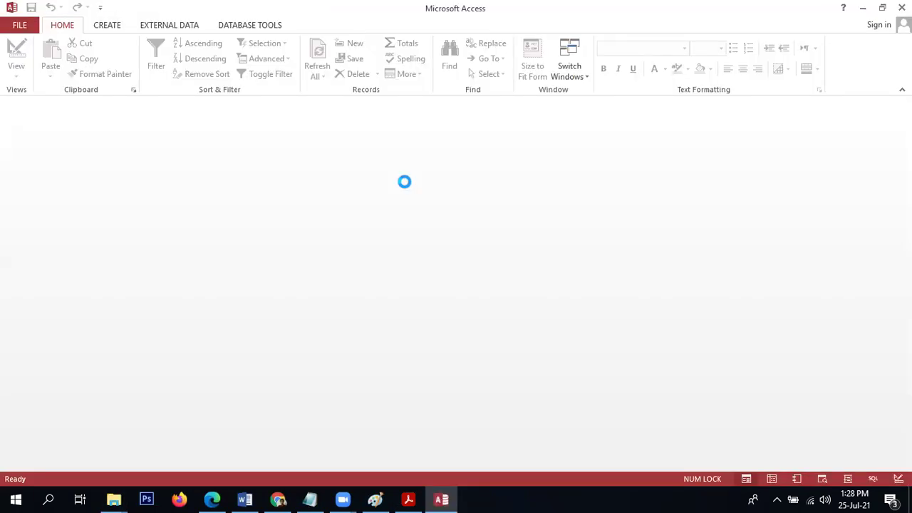
Open Student Information, check record 7's Departement ID, and close the table.
double_click(72, 169)
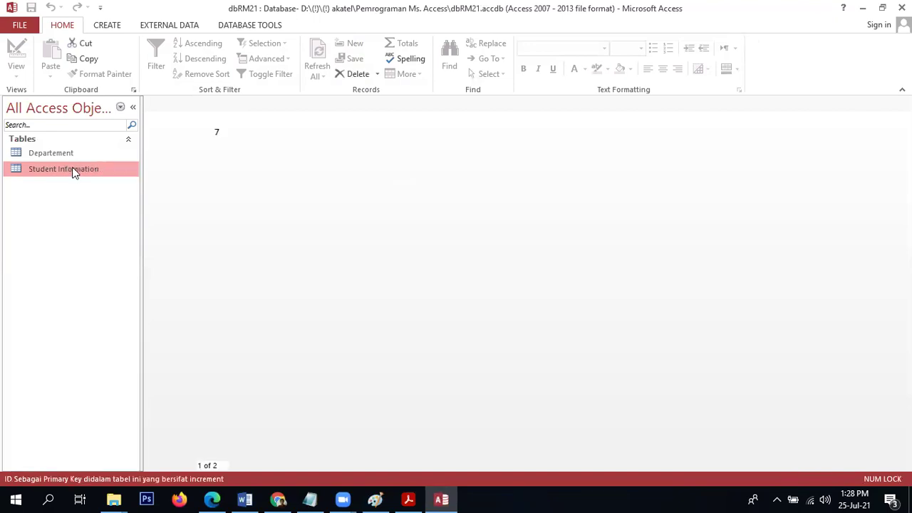
click(732, 134)
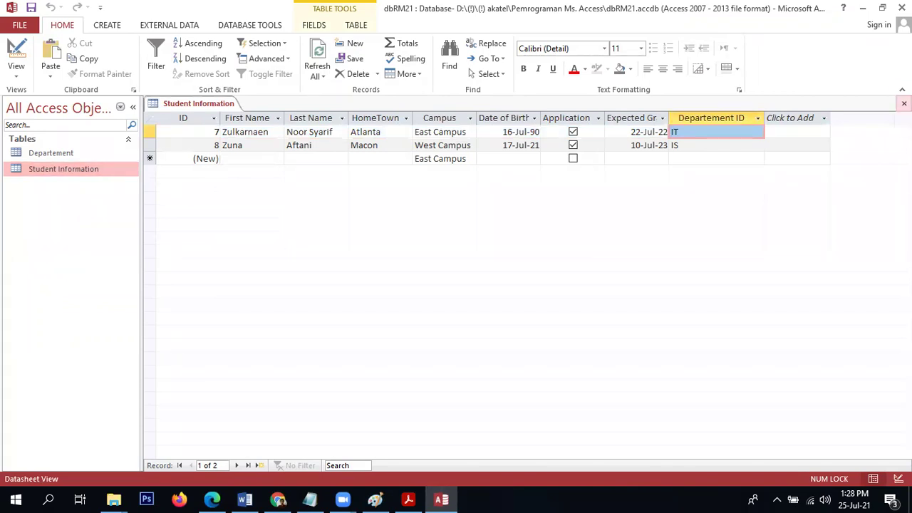
click(903, 103)
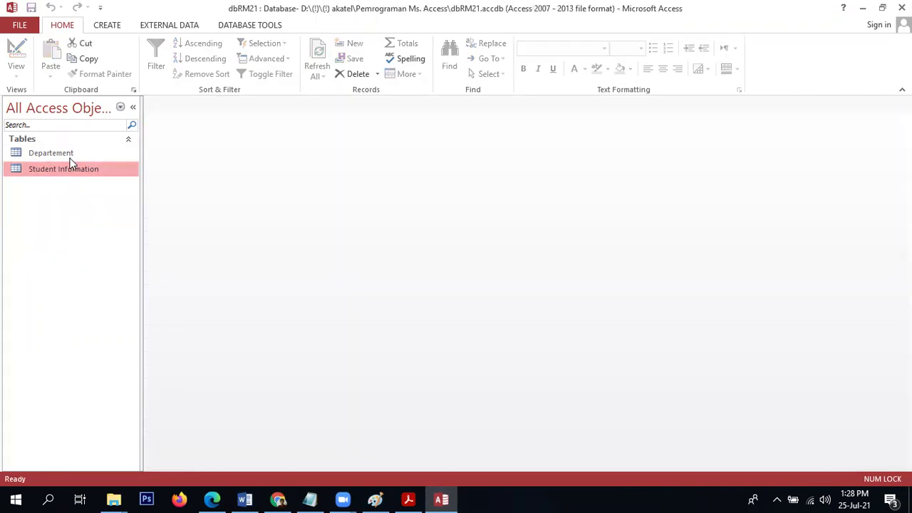
In Database Tools > Relationships, inspect the Departement–Student Information relationship and cancel without changes.
click(70, 156)
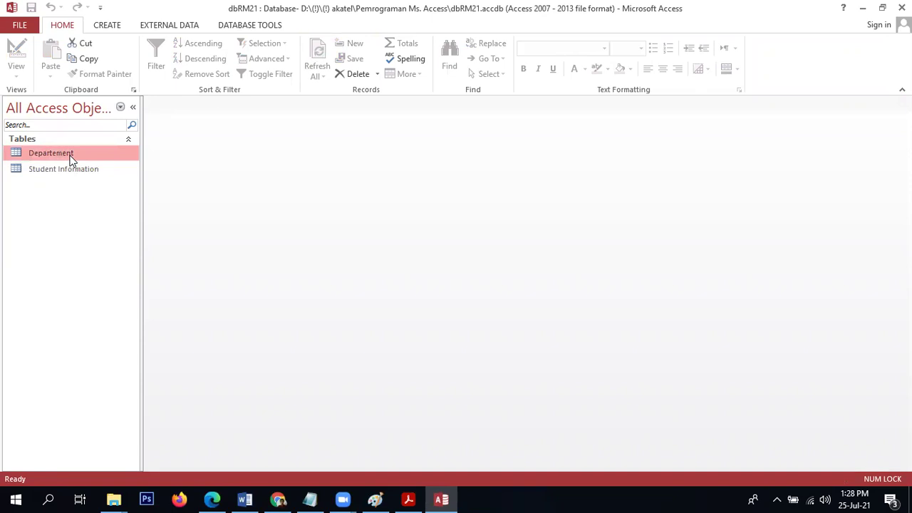
click(258, 27)
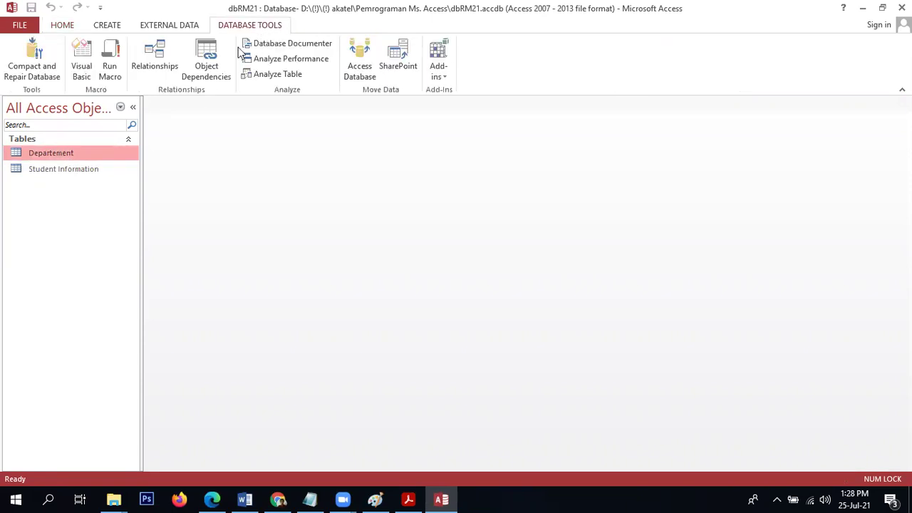
click(146, 62)
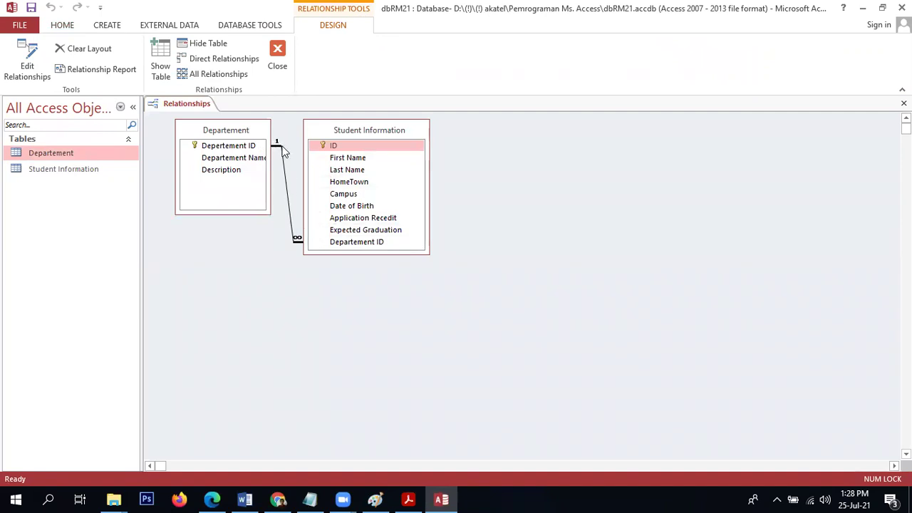
double_click(282, 151)
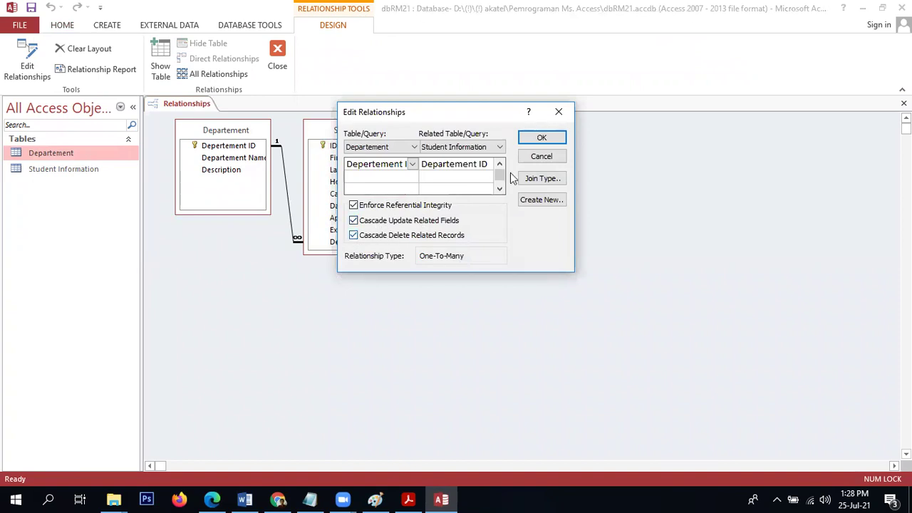
click(539, 156)
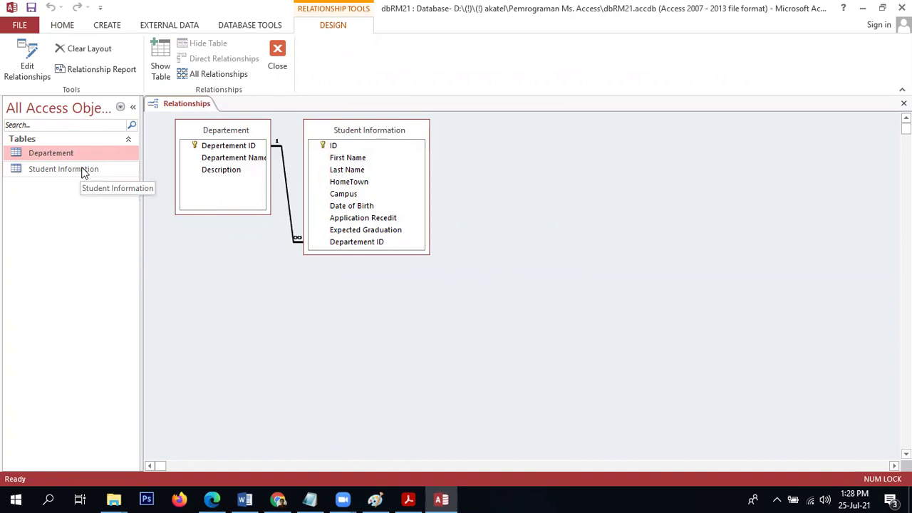
Change record 7's Departement ID from IT to IO; Access rejects it as lacking a related record.
double_click(82, 171)
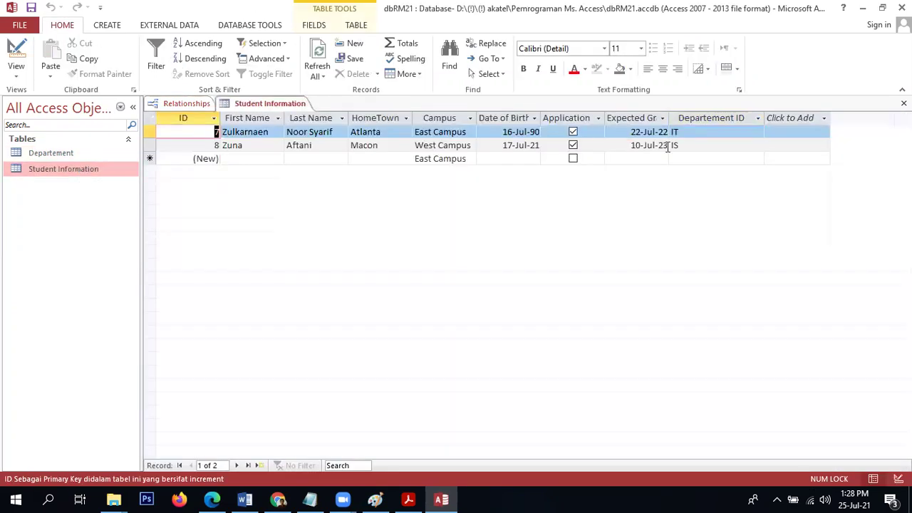
click(717, 133)
key(BackSpace)
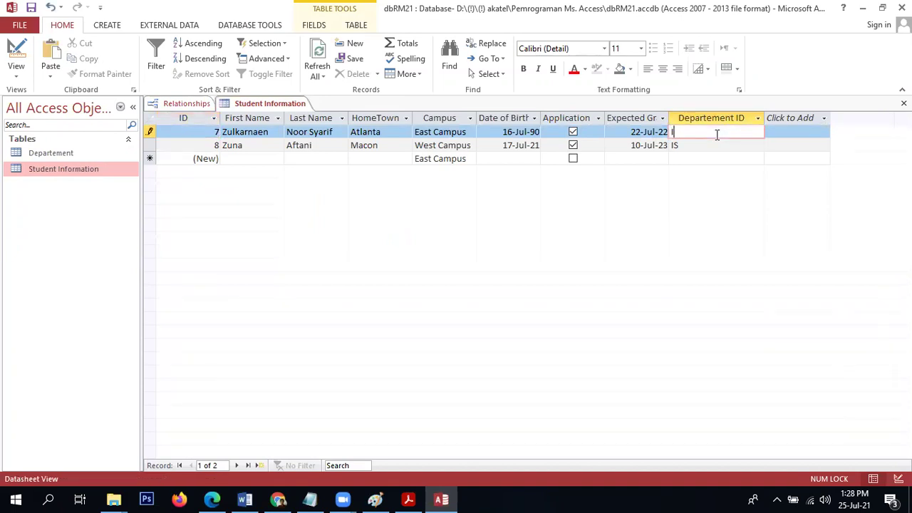
key(Caps_Lock)
key(Return)
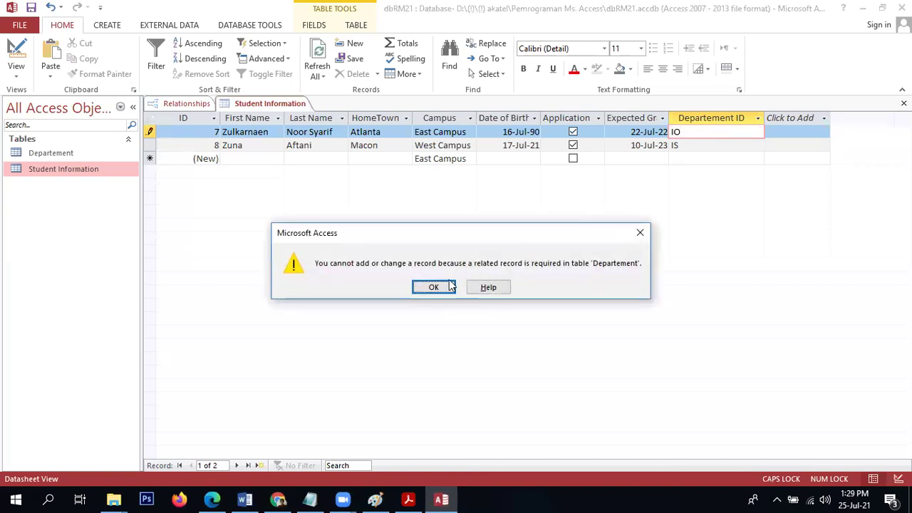
click(437, 287)
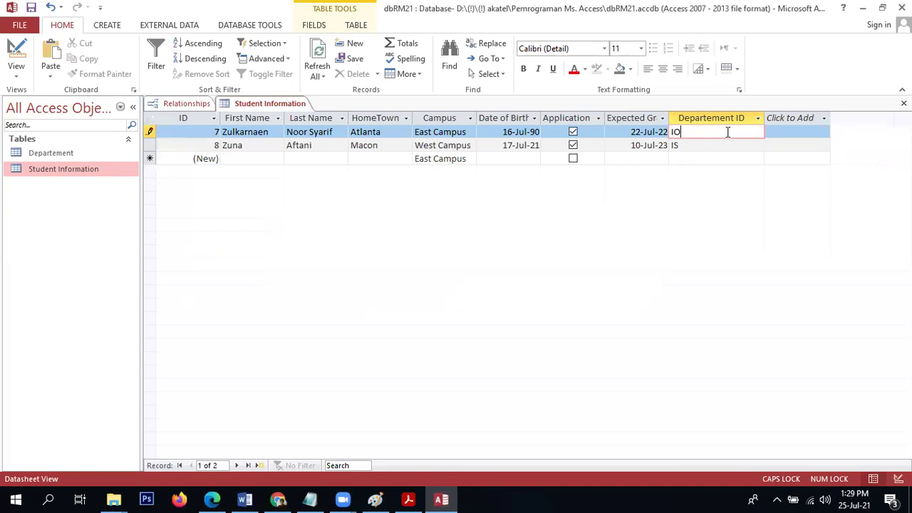
Revert record 7's Departement ID to IT and close the Student Information table.
key(Return)
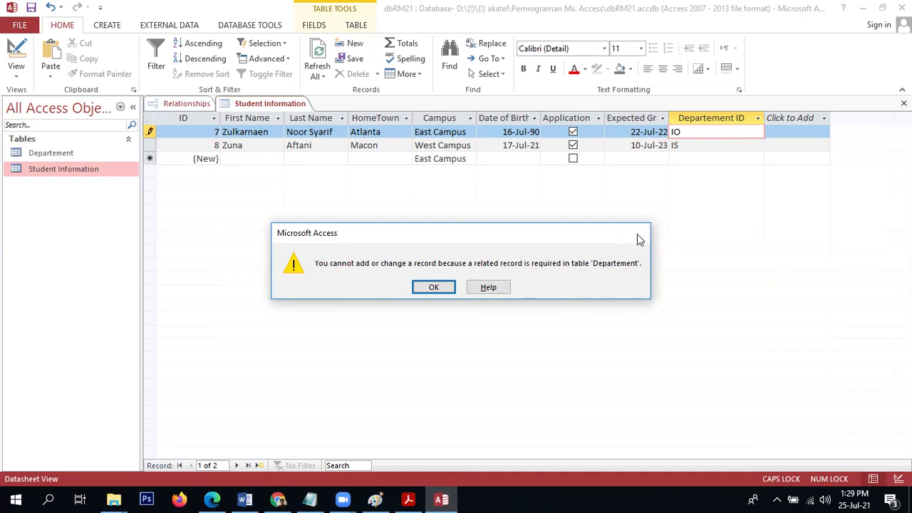
click(638, 237)
click(903, 103)
click(425, 283)
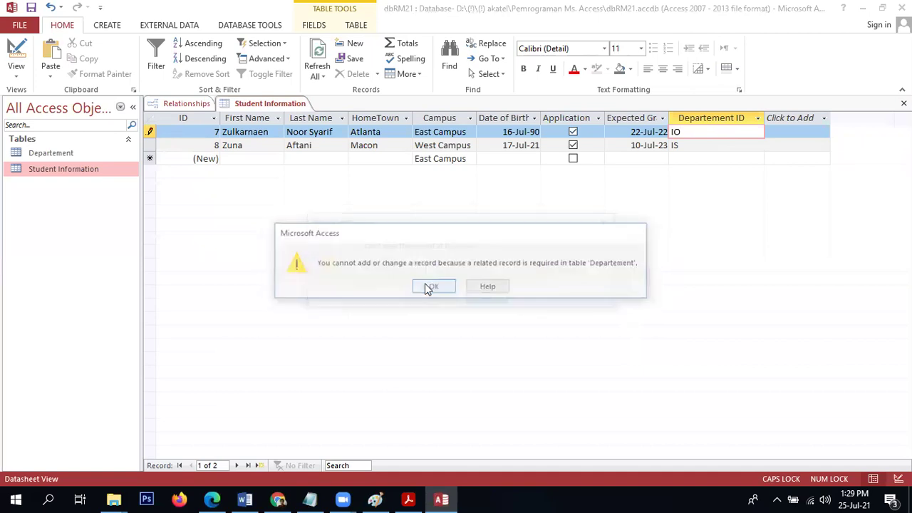
key(Return)
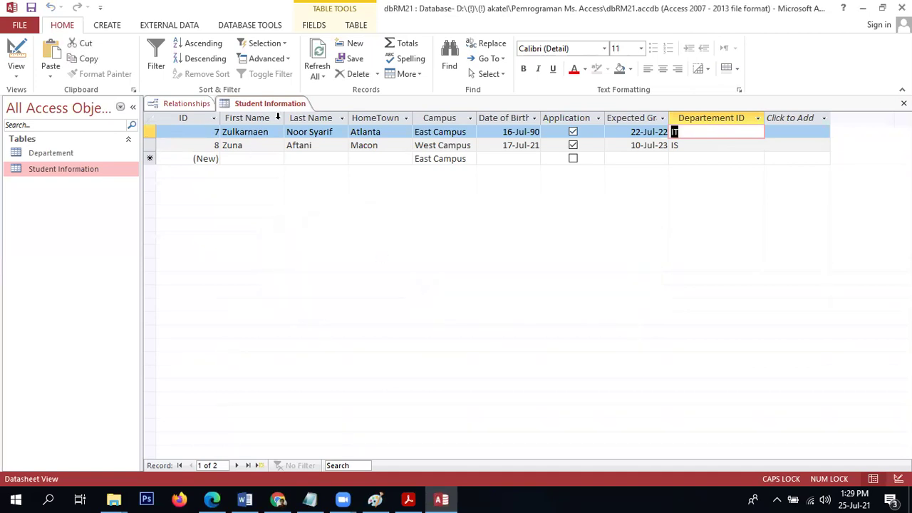
click(903, 103)
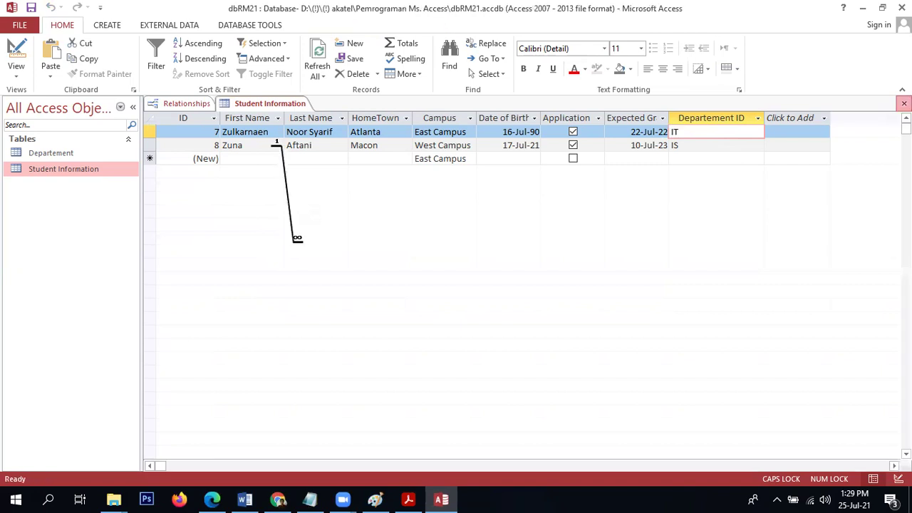
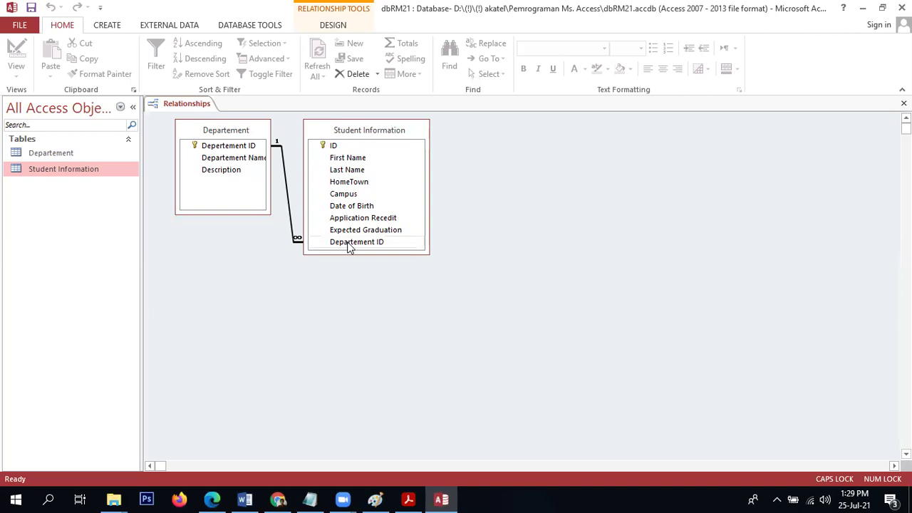
Review the Departement–Student Information integrity options, close them, and open the Departement table.
double_click(292, 229)
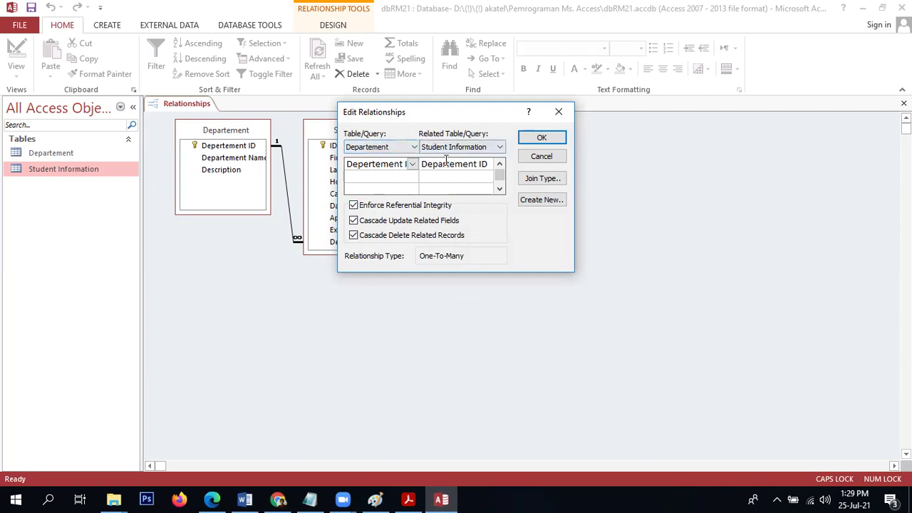
click(570, 113)
click(56, 151)
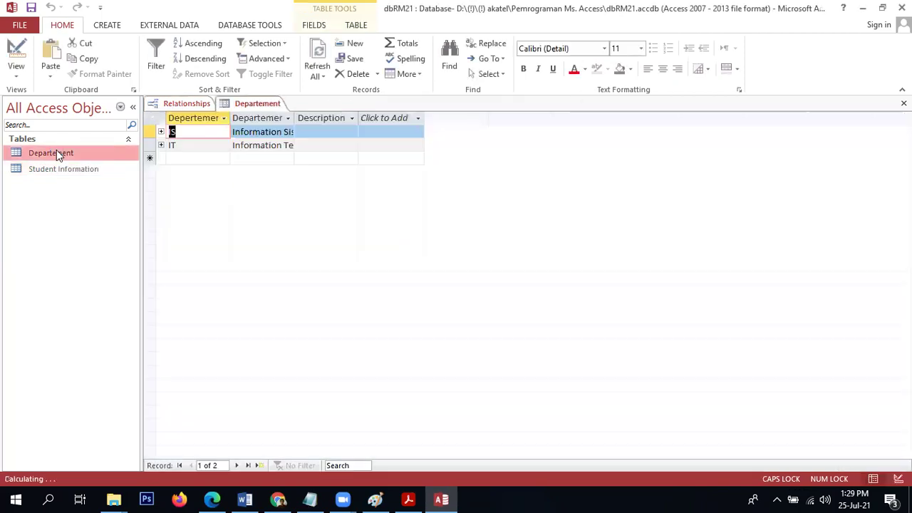
Preview department IS's related students, change its Departement ID from IS to IM, then open Student Information.
click(161, 132)
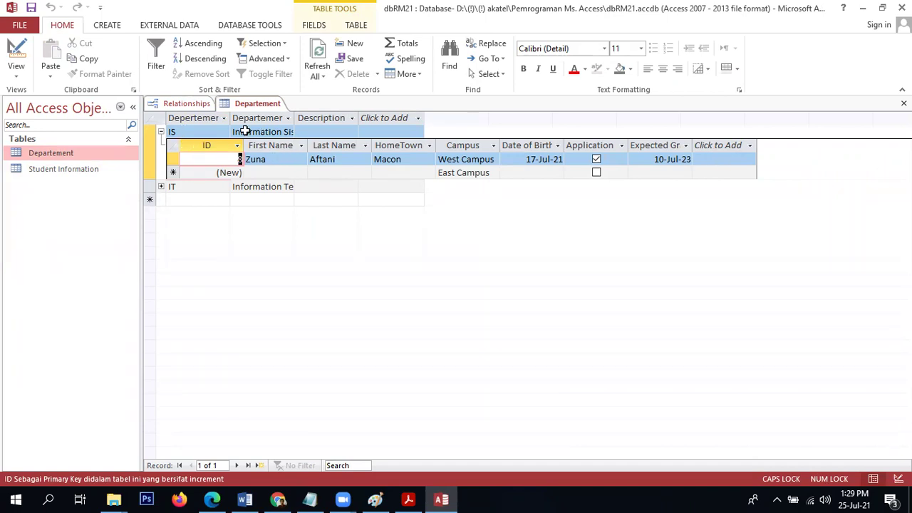
click(162, 133)
click(187, 131)
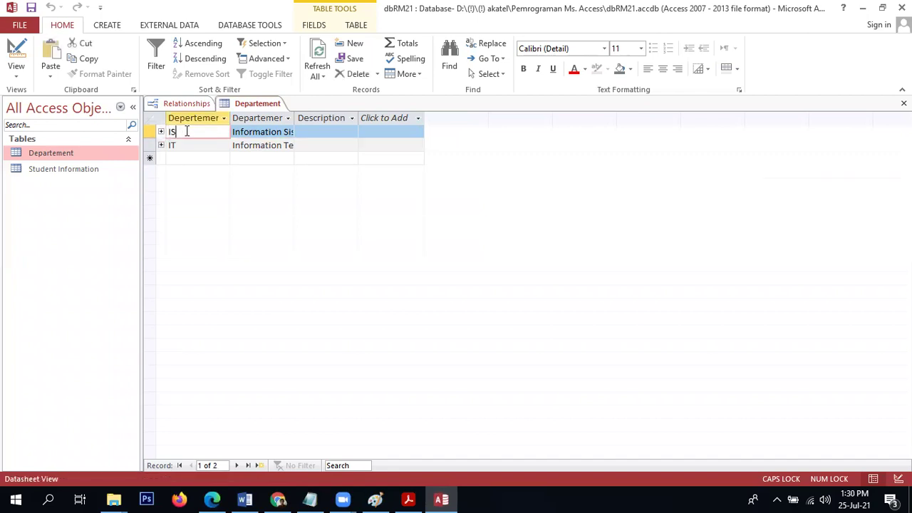
key(BackSpace)
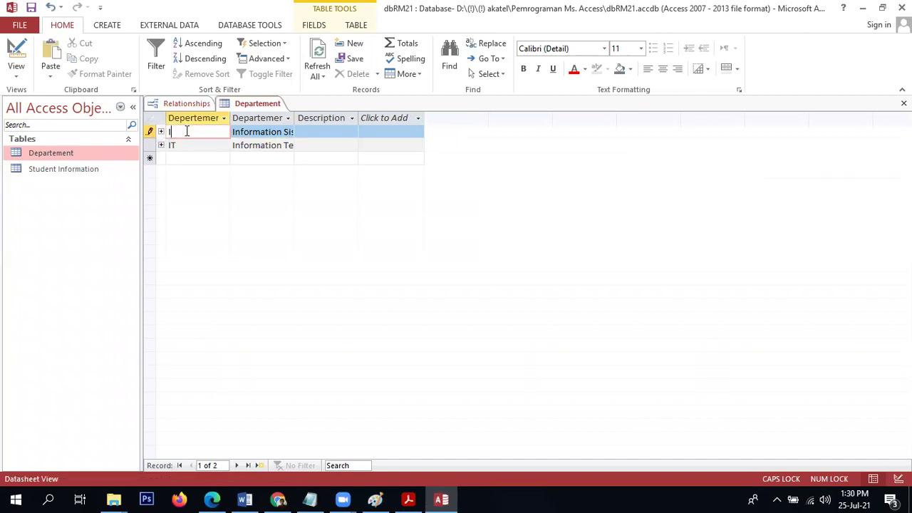
text(s)
key(Caps_Lock)
text(m)
key(BackSpace)
key(Caps_Lock)
text(M)
key(Tab)
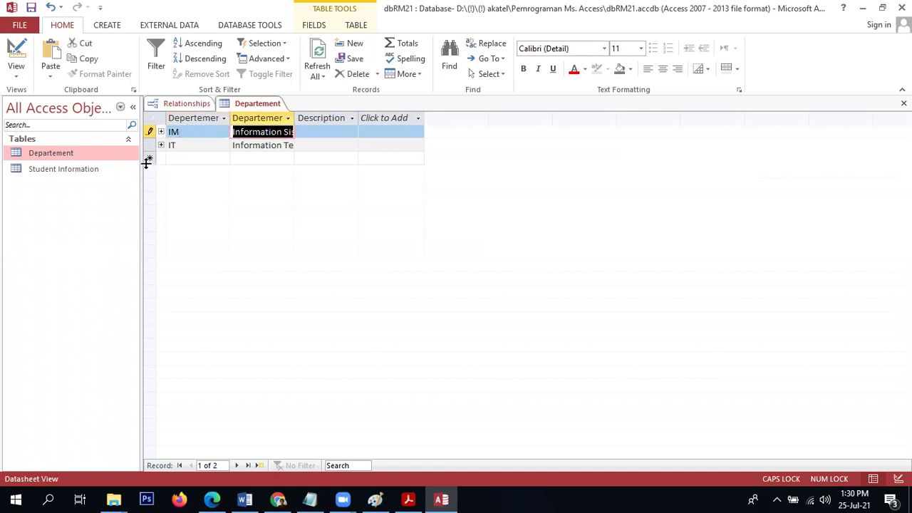
double_click(97, 173)
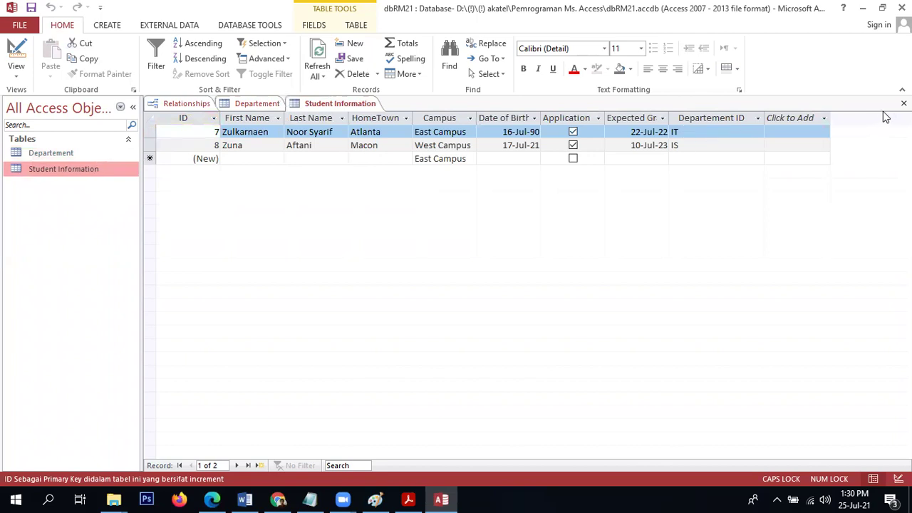
Save the IM change and reopen the Departement table to confirm it reads IM.
click(903, 103)
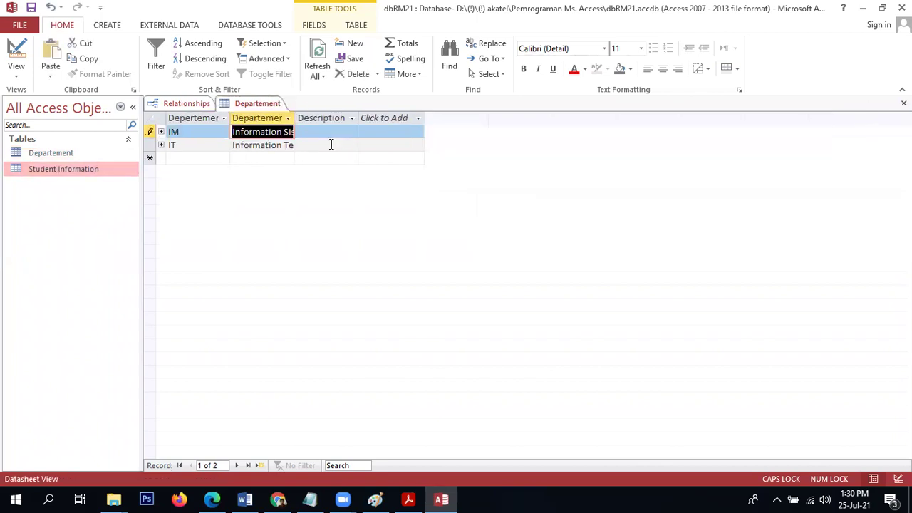
click(275, 146)
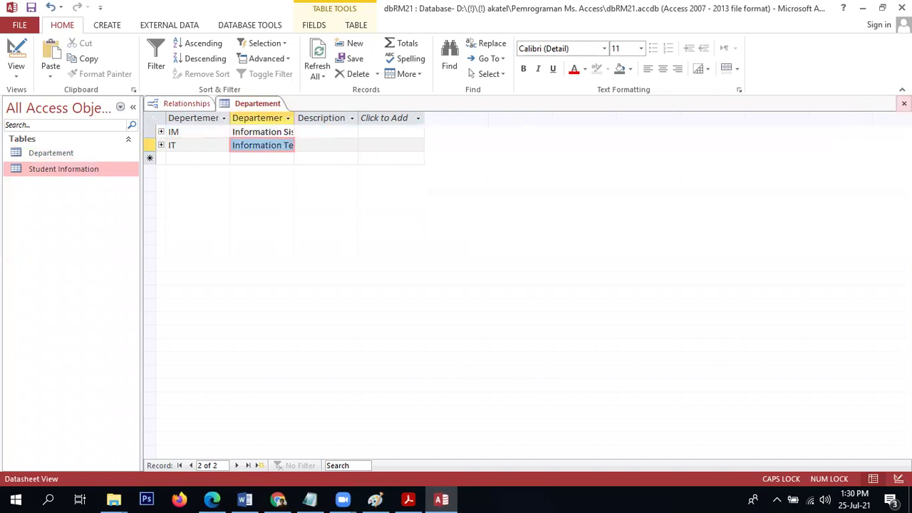
click(904, 104)
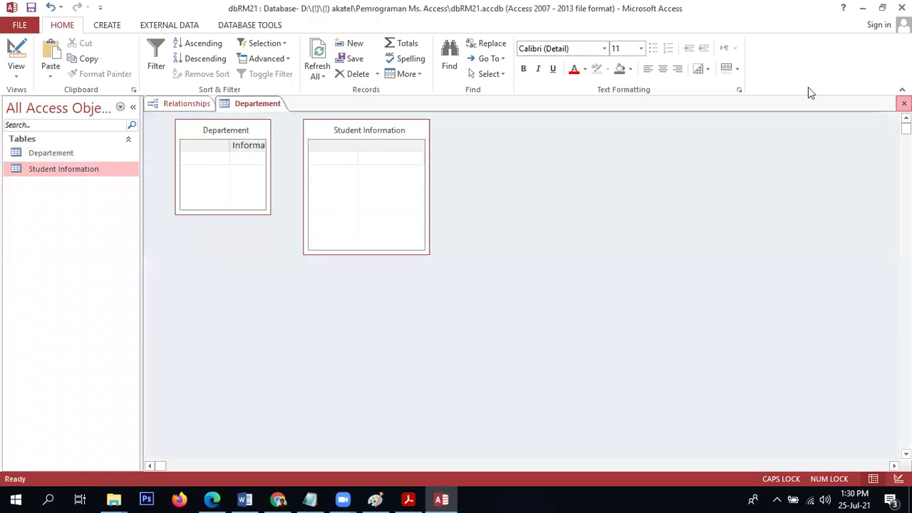
double_click(64, 154)
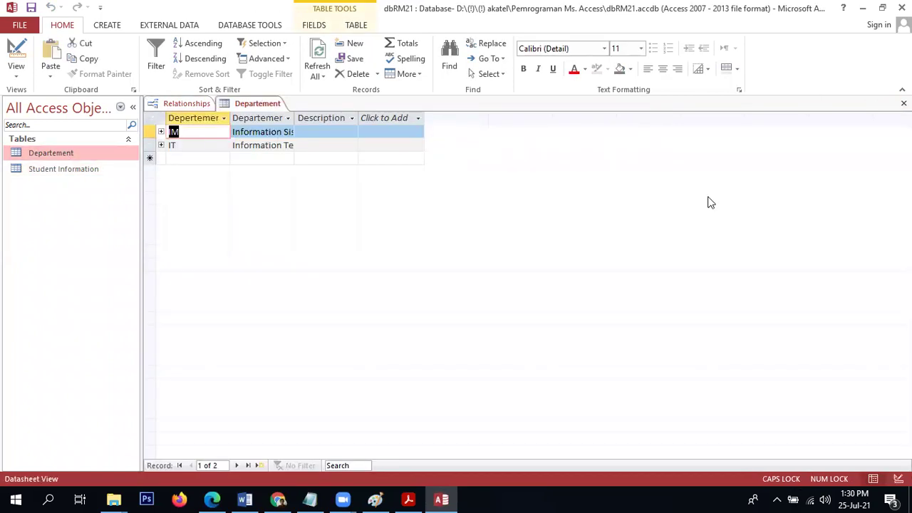
Verify the student's Departement ID cascaded to IM in Student Information, then return to Relationships.
click(903, 103)
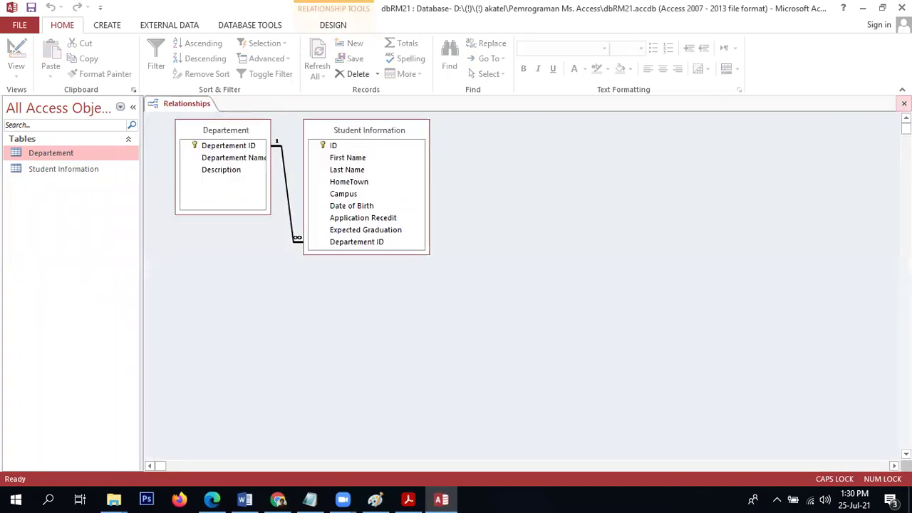
click(43, 173)
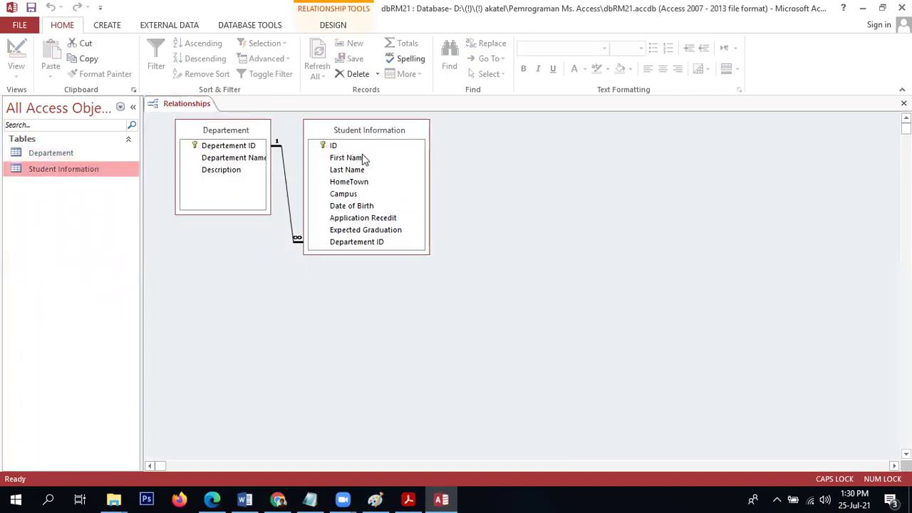
key(Return)
click(698, 146)
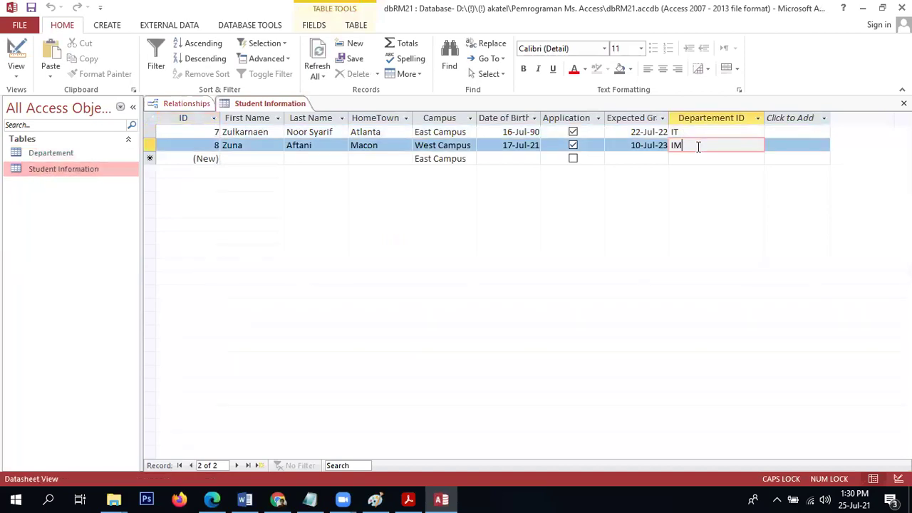
click(165, 108)
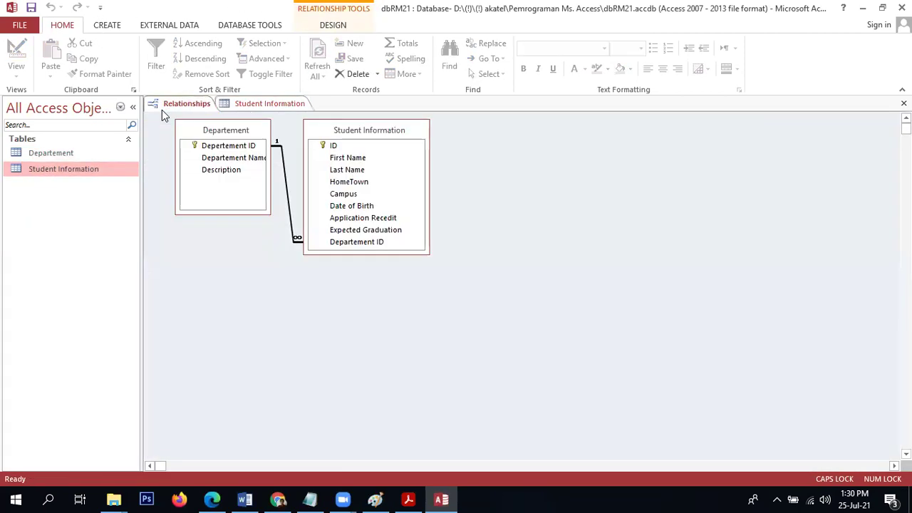
Check the relationship settings without changes and open the Departement table.
double_click(285, 174)
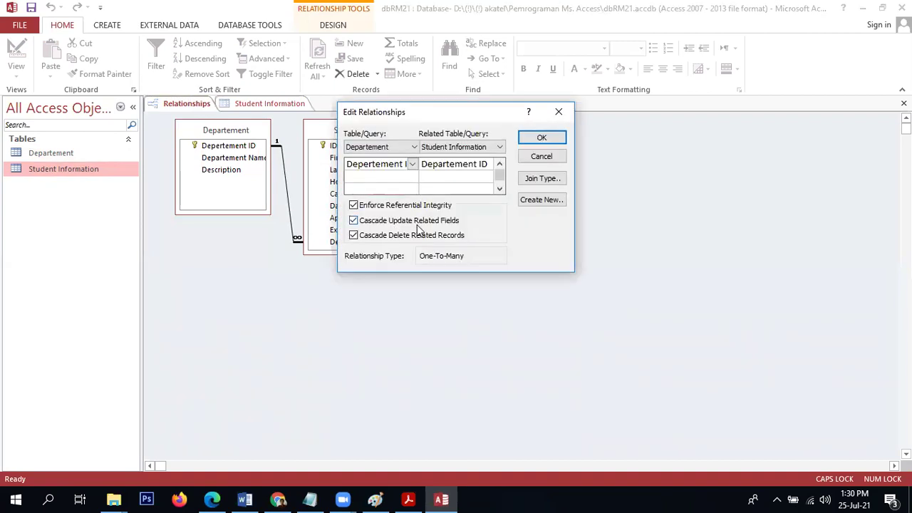
click(543, 155)
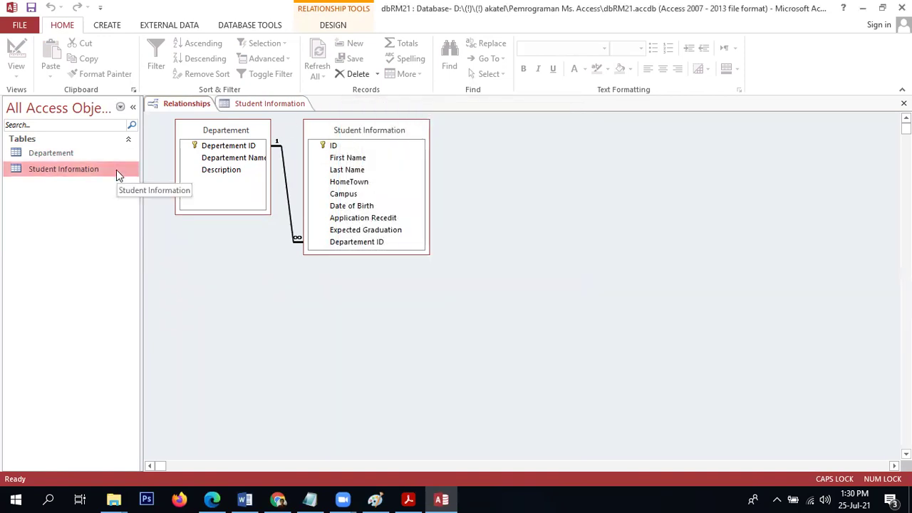
double_click(78, 152)
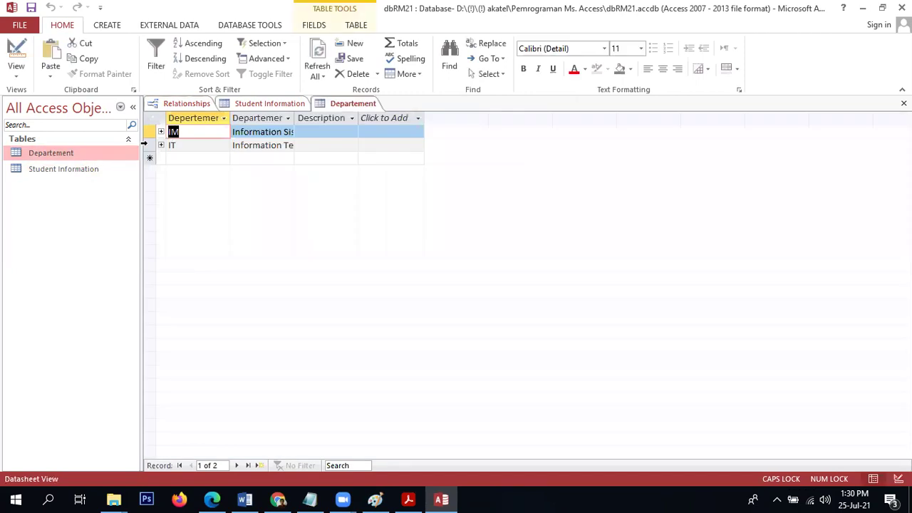
Open and close Student Information, then return to the Relationships diagram.
click(89, 170)
double_click(88, 170)
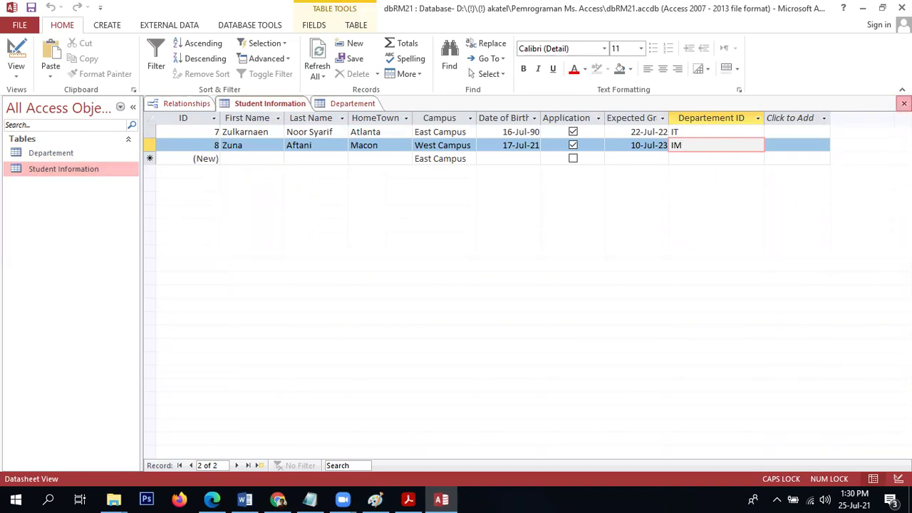
click(903, 104)
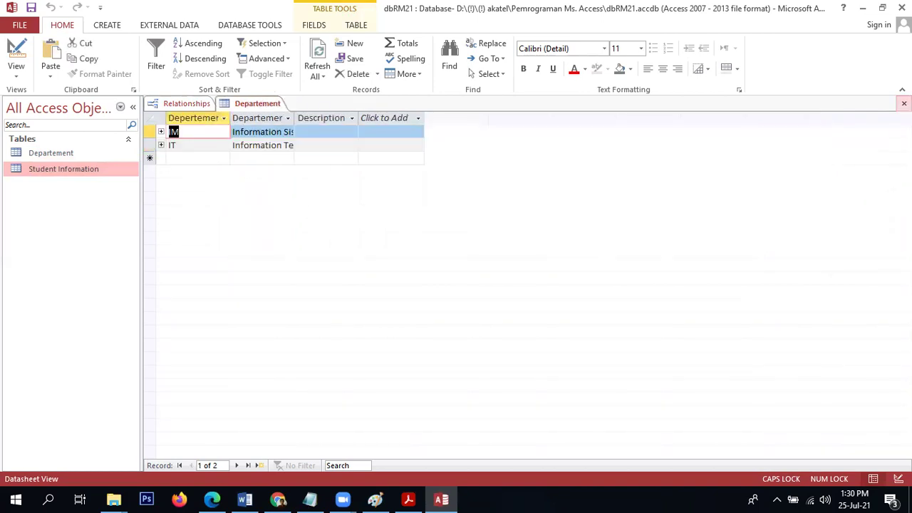
click(184, 104)
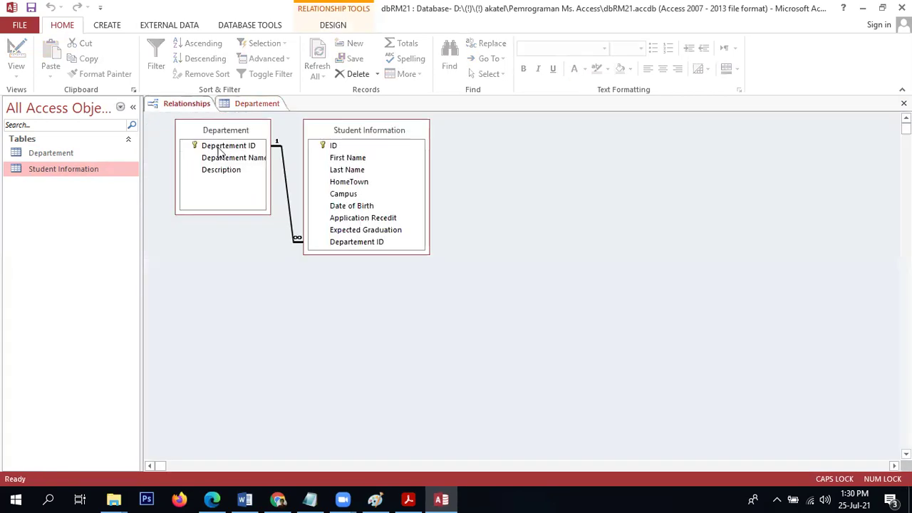
Try turning off cascade delete; Access cannot lock the open Departement table, so the change fails.
double_click(281, 149)
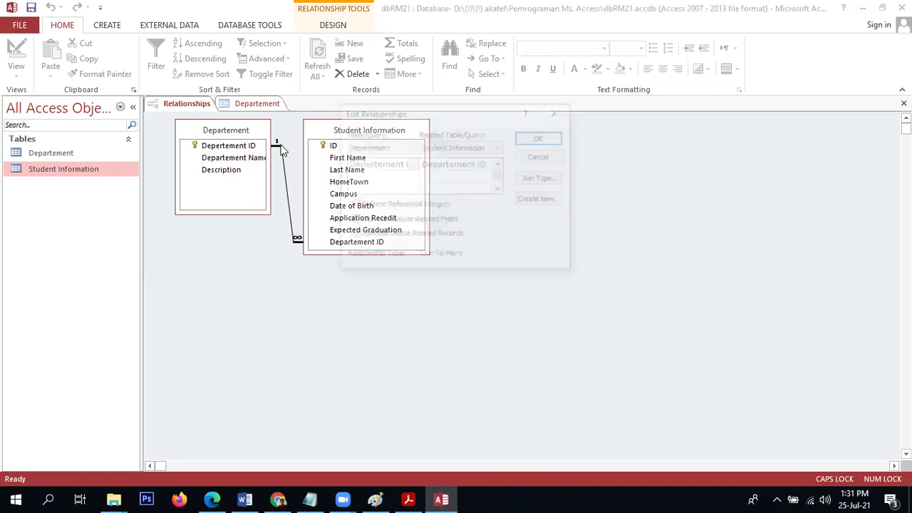
click(386, 242)
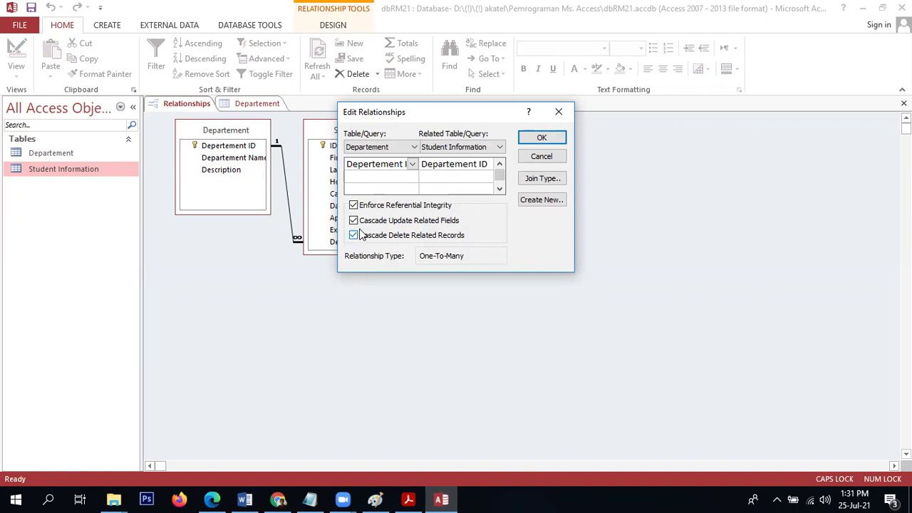
drag(440, 116, 625, 134)
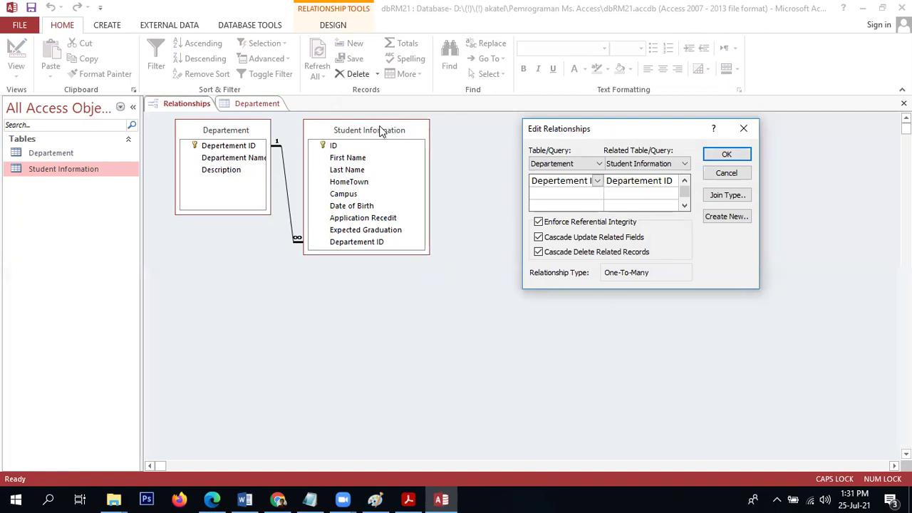
click(746, 155)
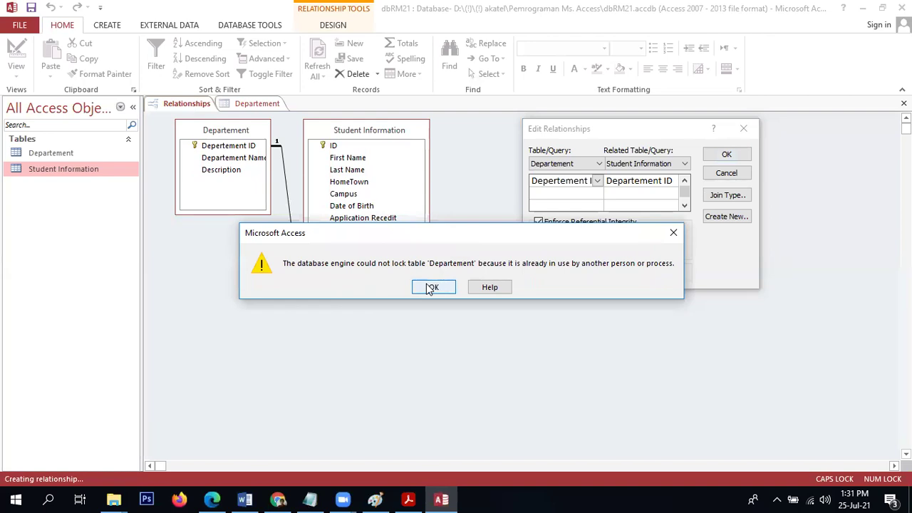
click(270, 108)
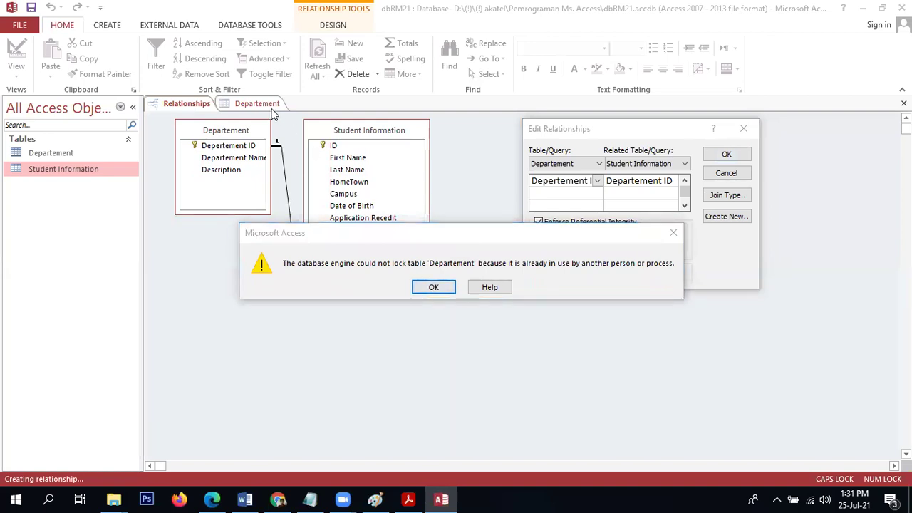
click(673, 234)
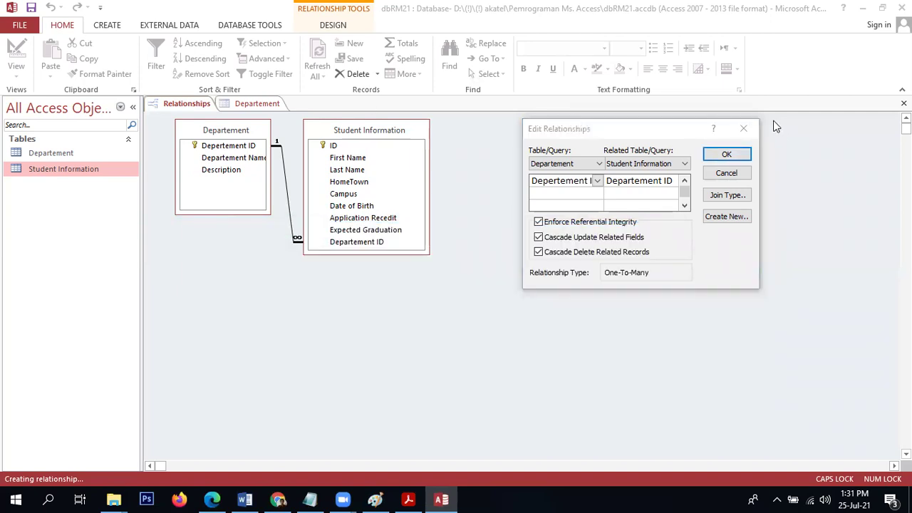
click(743, 128)
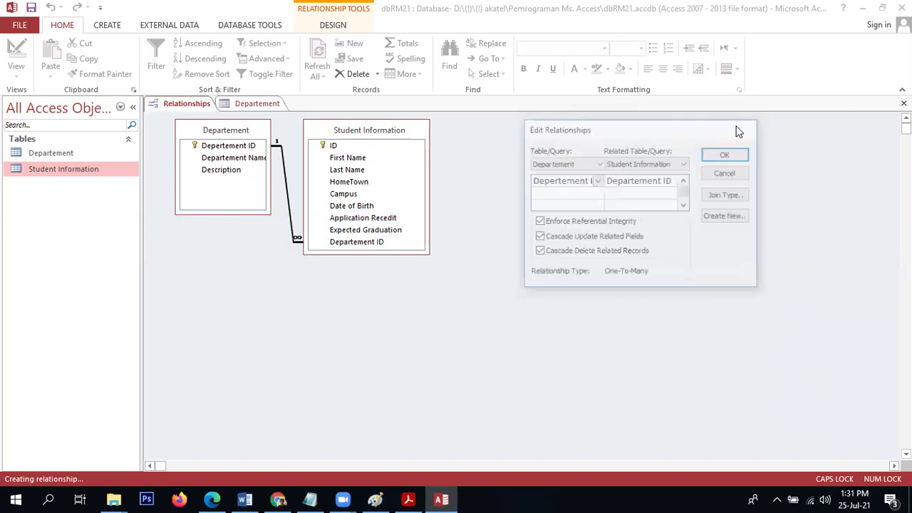
Review the IM student in Student Information, close it, and select the IM department record.
click(273, 105)
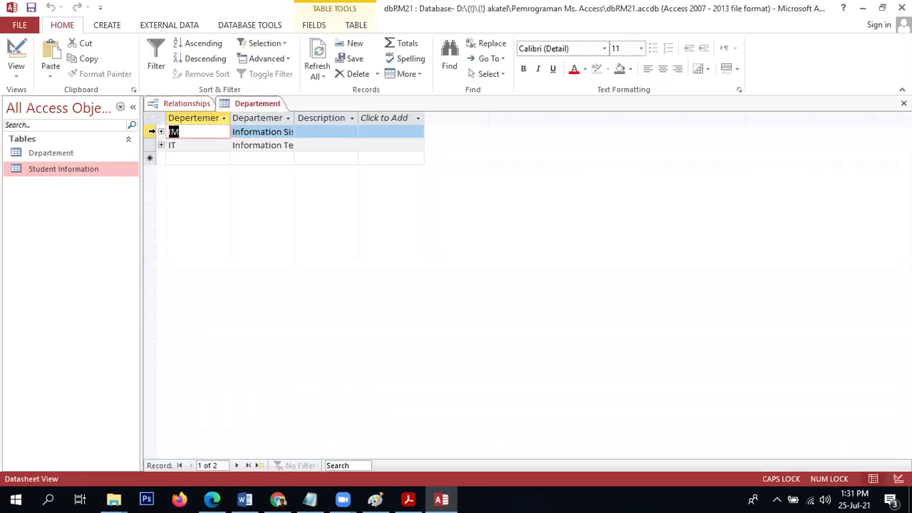
double_click(94, 171)
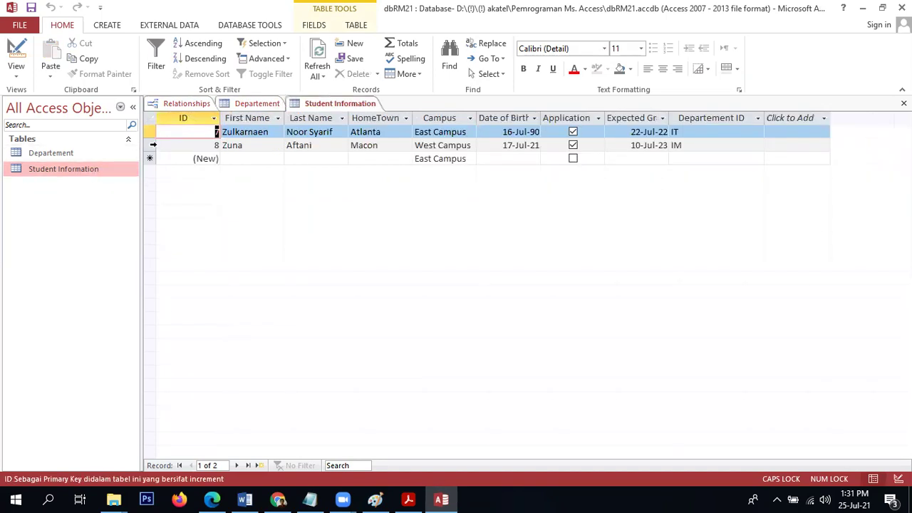
click(152, 145)
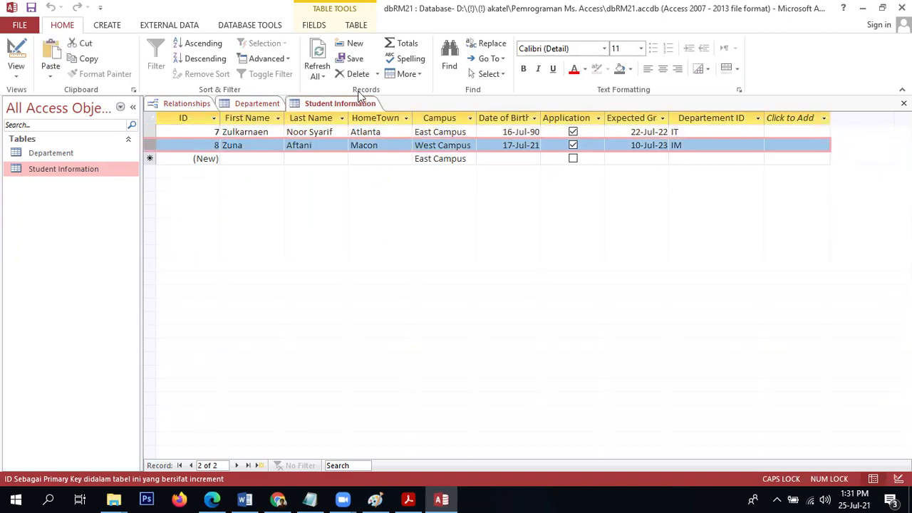
click(903, 103)
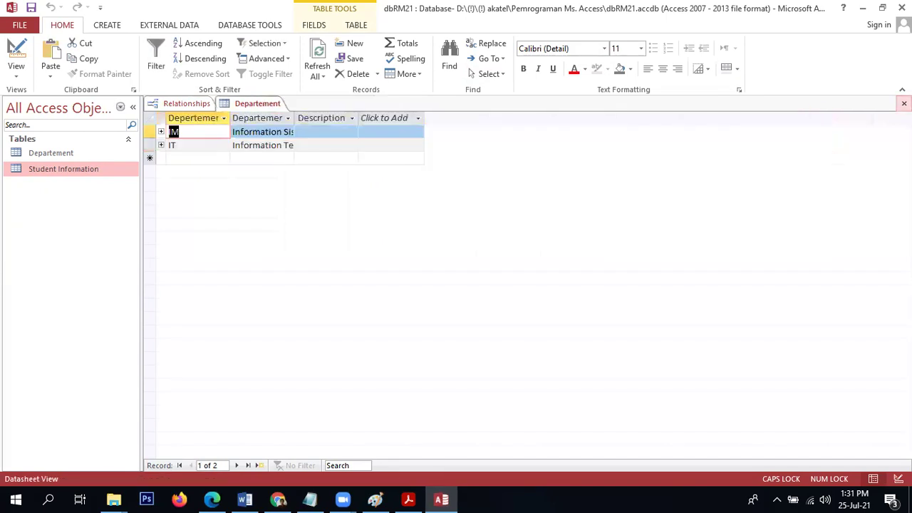
click(146, 132)
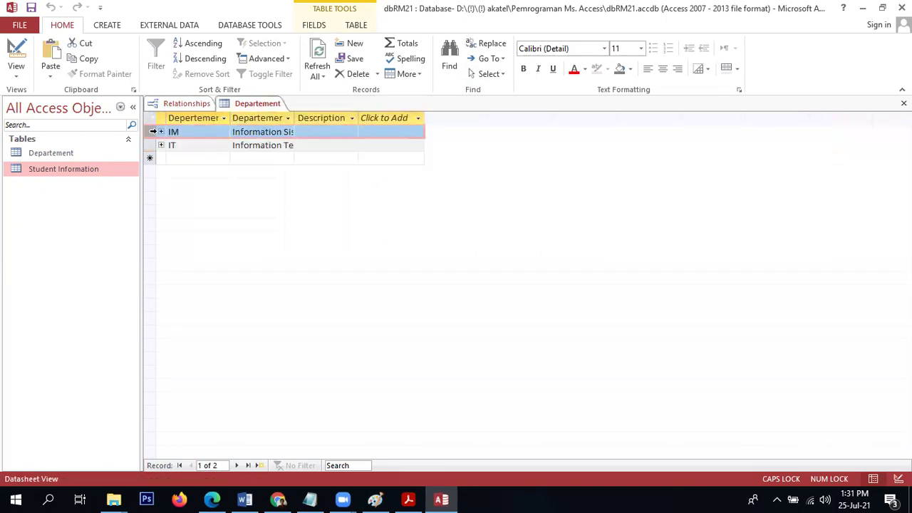
Delete department IM, cascading its student away, and confirm only one IT student remains.
right_click(152, 131)
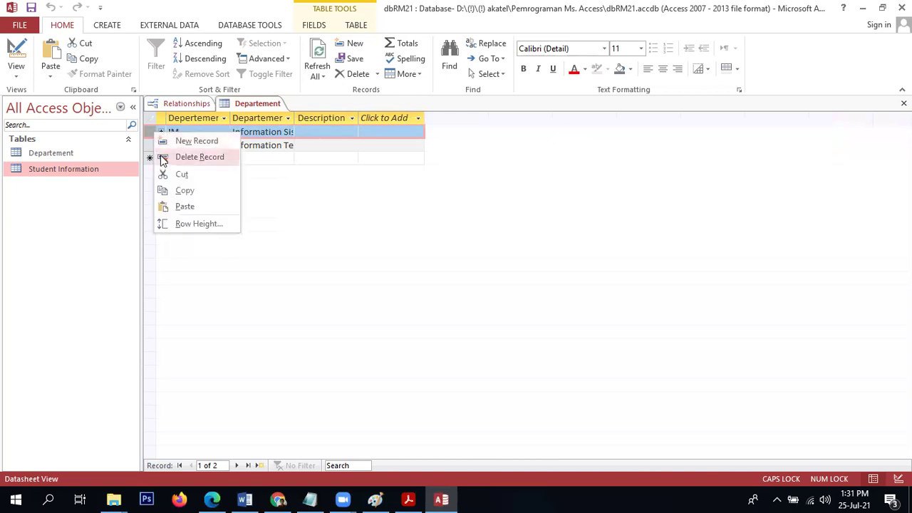
click(162, 157)
click(417, 290)
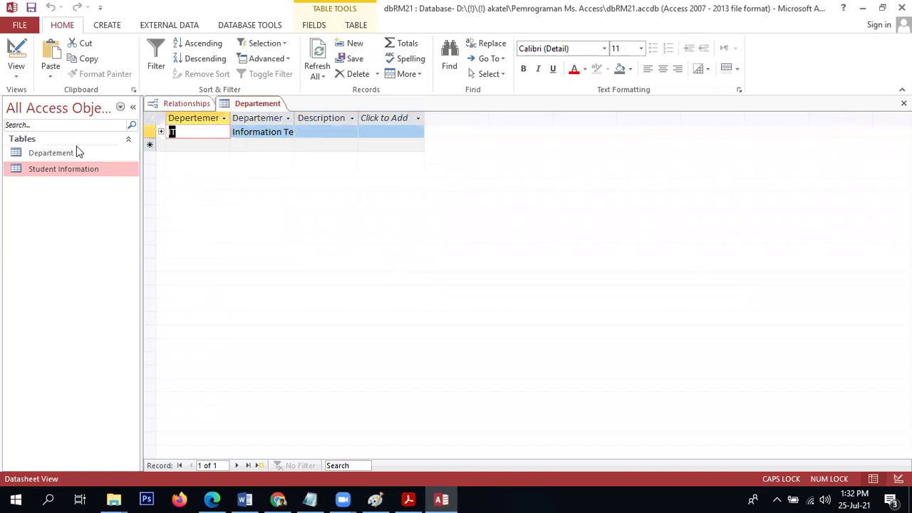
double_click(69, 173)
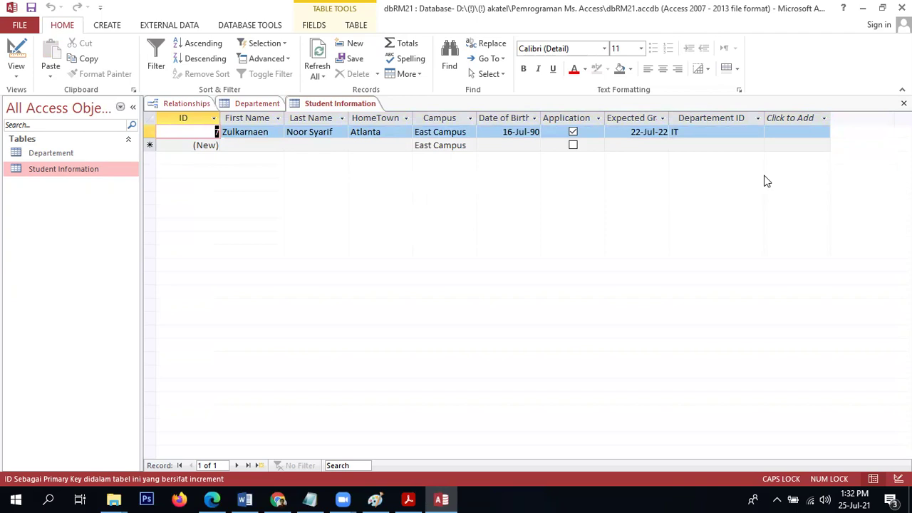
click(146, 131)
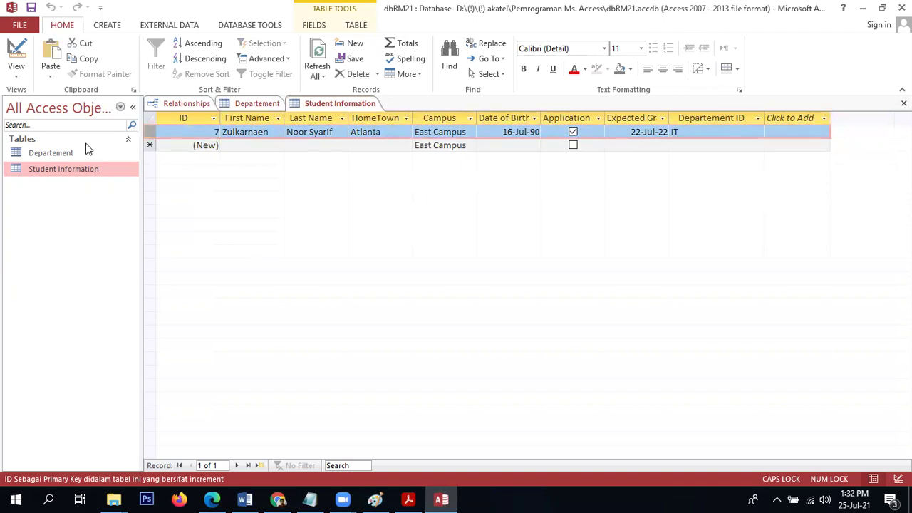
Delete the remaining IT student record from Student Information.
double_click(38, 153)
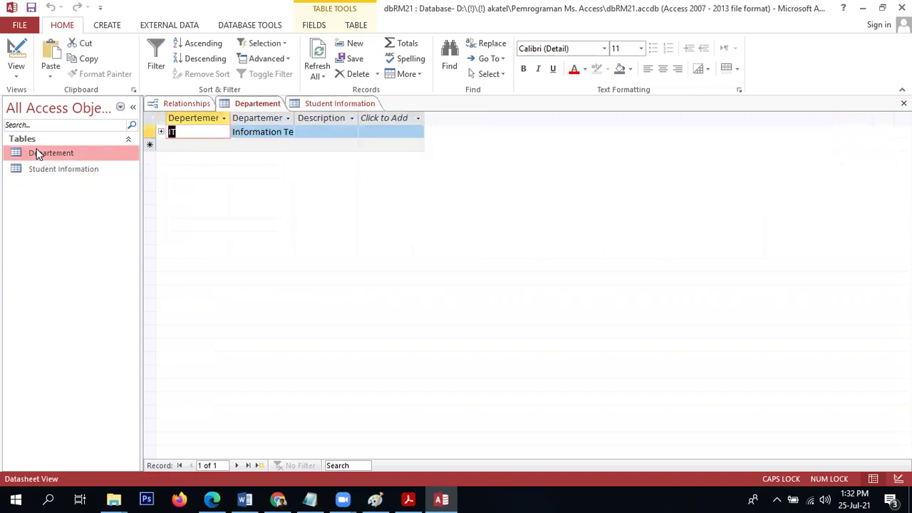
double_click(41, 169)
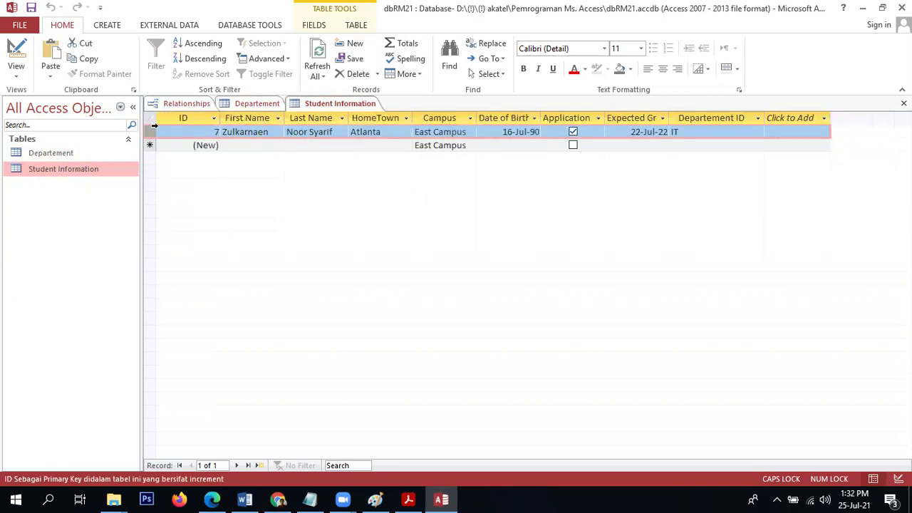
key(Delete)
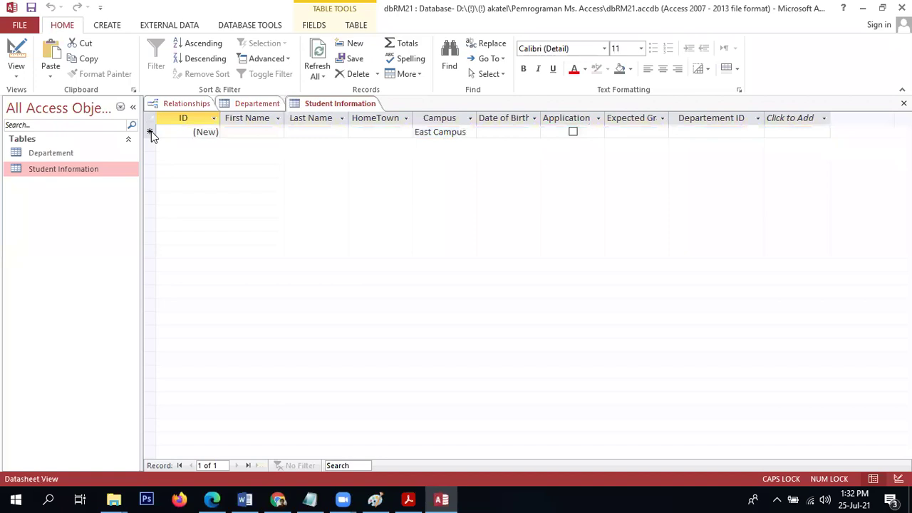
click(428, 292)
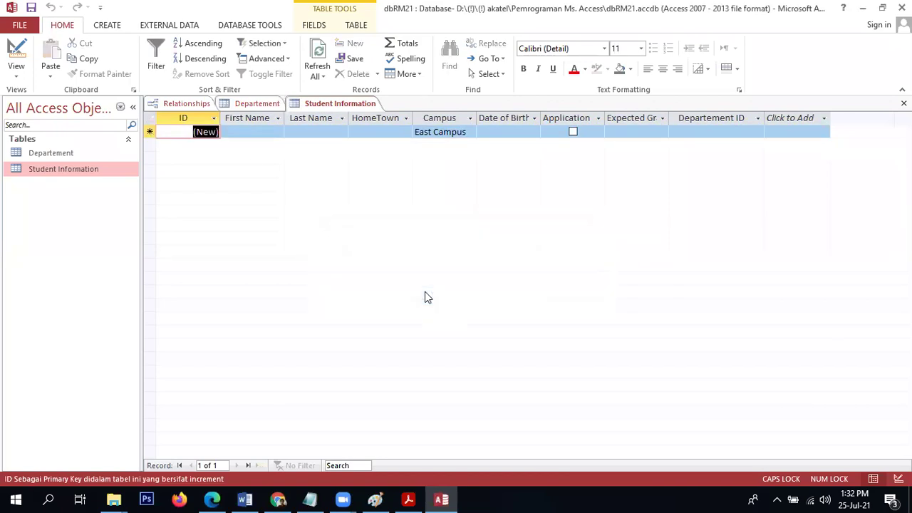
Confirm Departement still holds IT, then view the relationship's integrity and cascade settings.
double_click(84, 153)
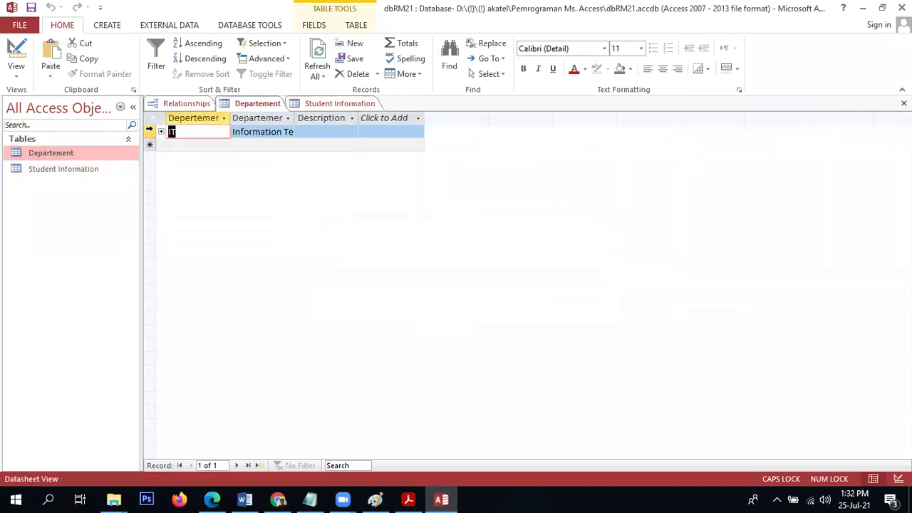
click(149, 131)
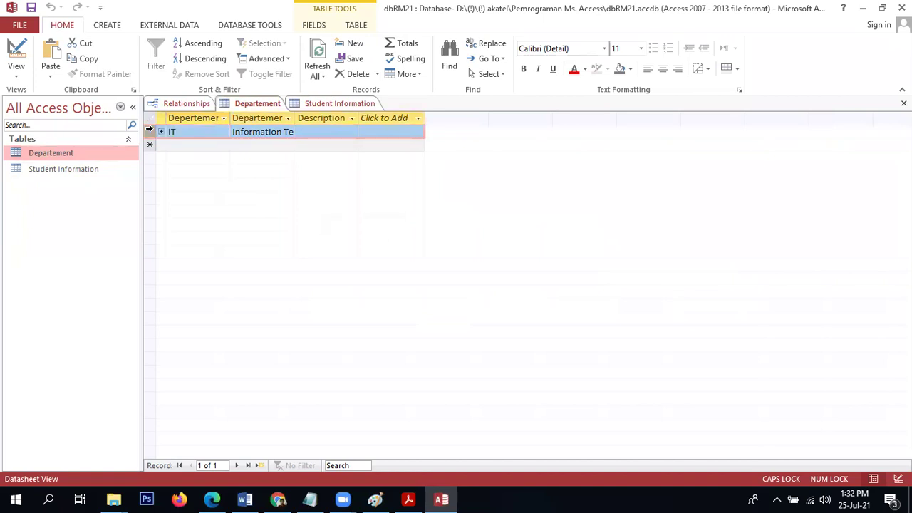
click(314, 105)
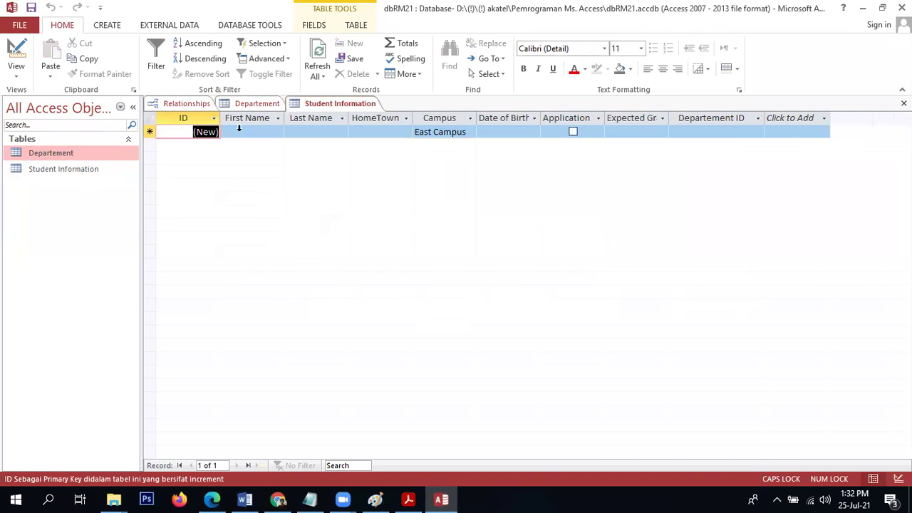
click(184, 104)
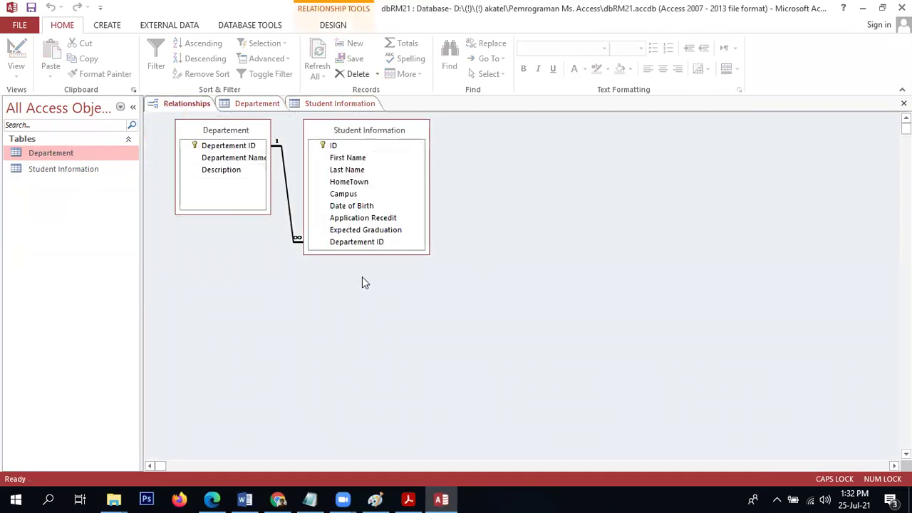
double_click(283, 154)
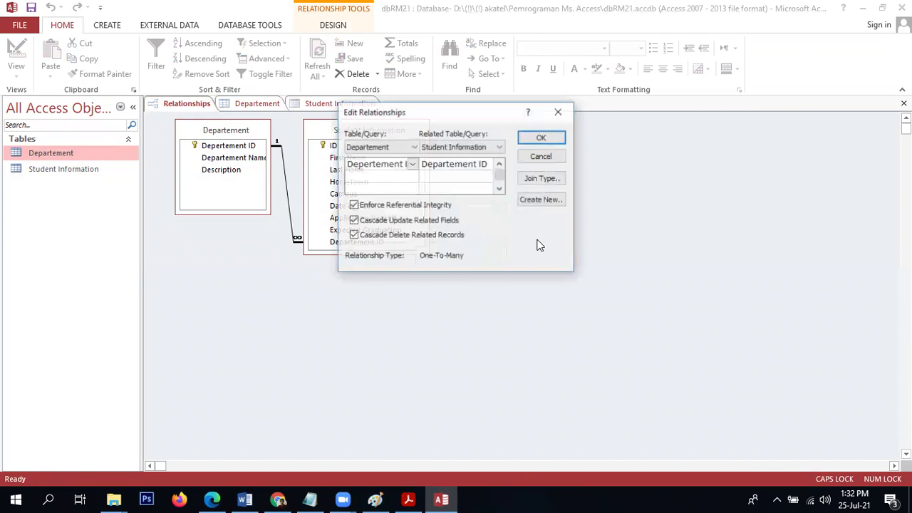
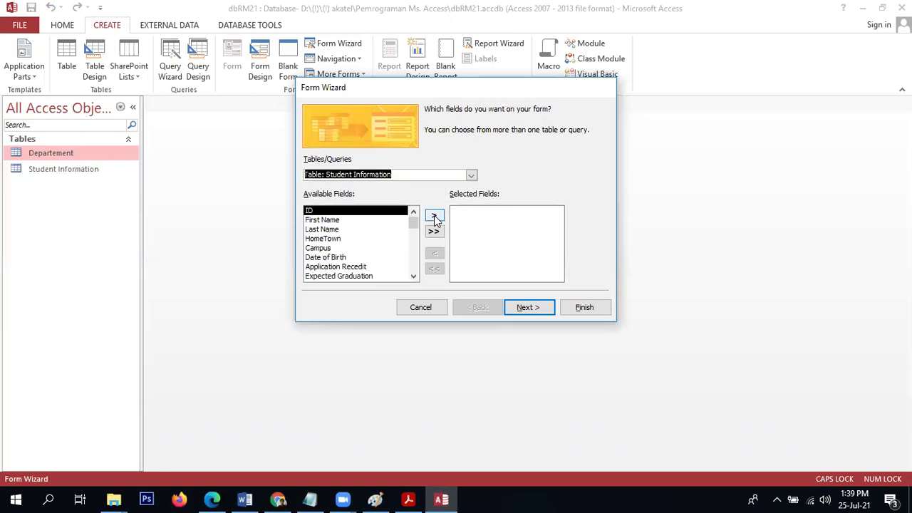
Add every Student Information field to the form except ID.
click(435, 218)
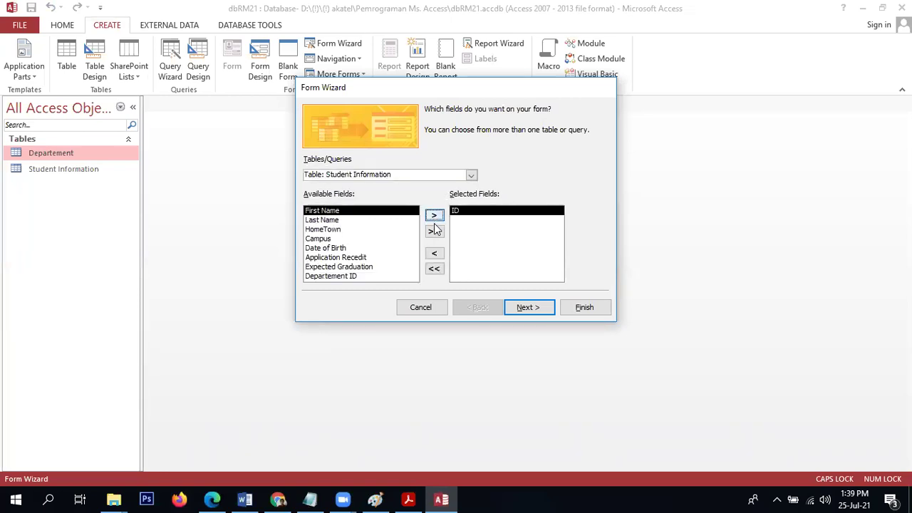
click(434, 269)
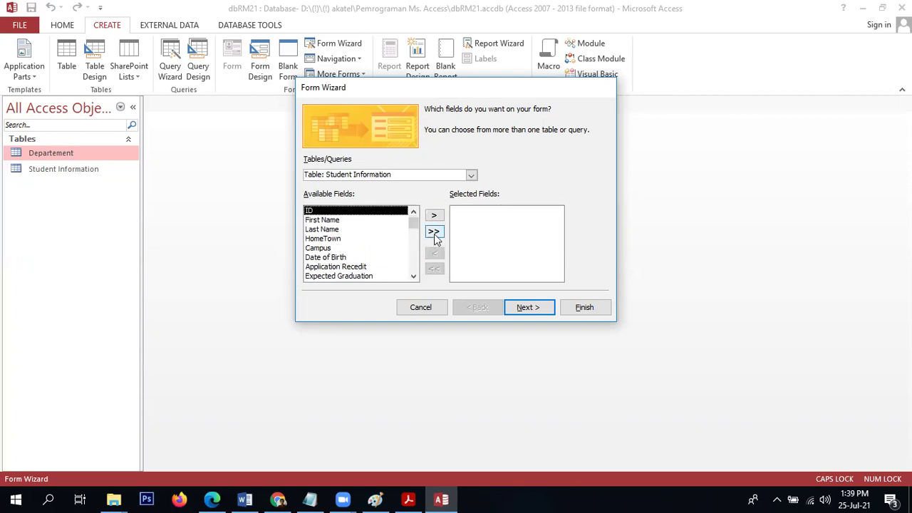
click(434, 232)
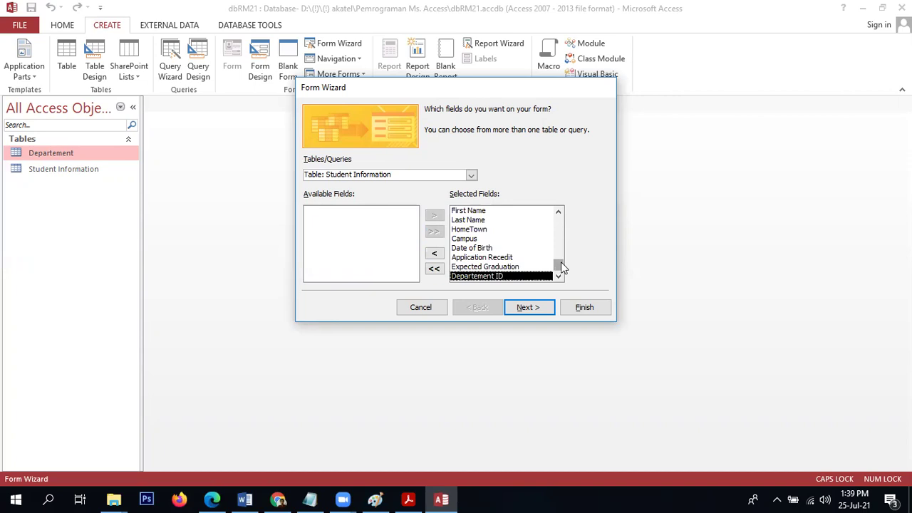
drag(561, 262, 558, 223)
click(454, 212)
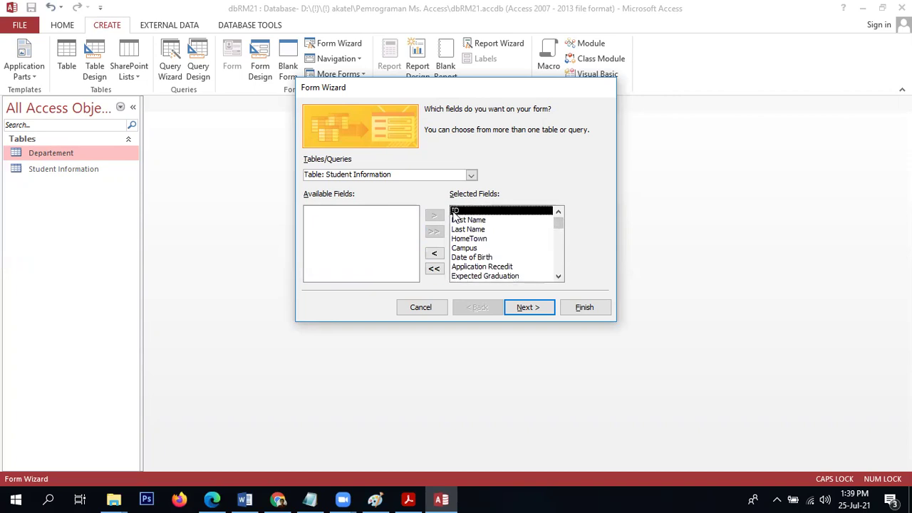
click(436, 255)
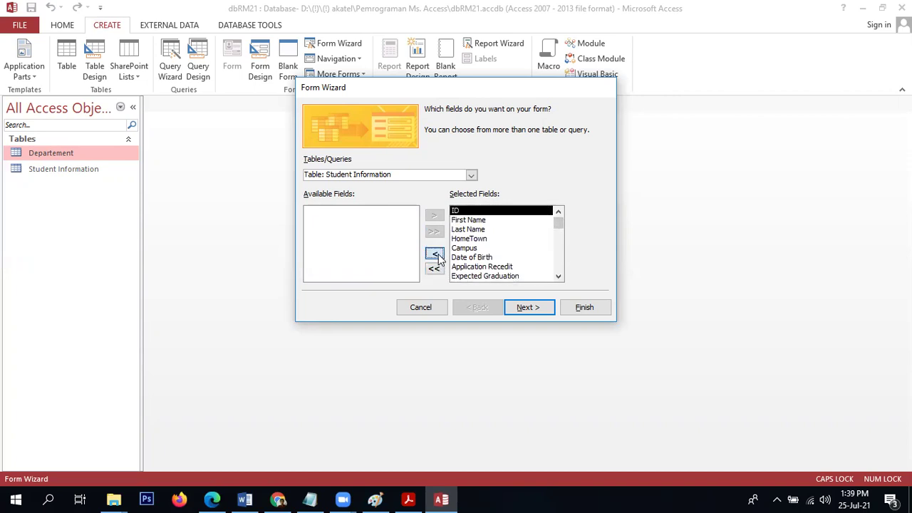
Choose the Columnar layout after previewing Tabular, Datasheet and Justified.
click(529, 308)
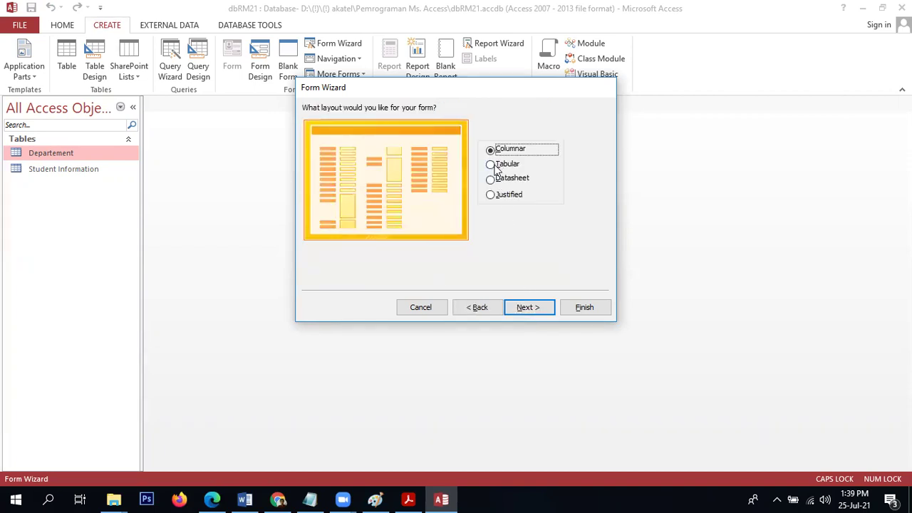
click(498, 169)
click(495, 175)
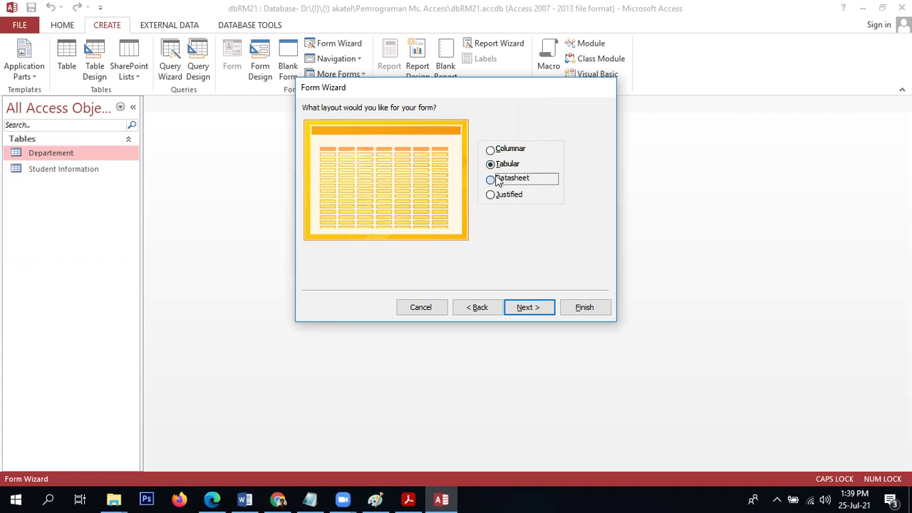
click(501, 196)
click(500, 151)
Prefix the title with 'Form' so it reads 'Form Student Information'.
click(532, 307)
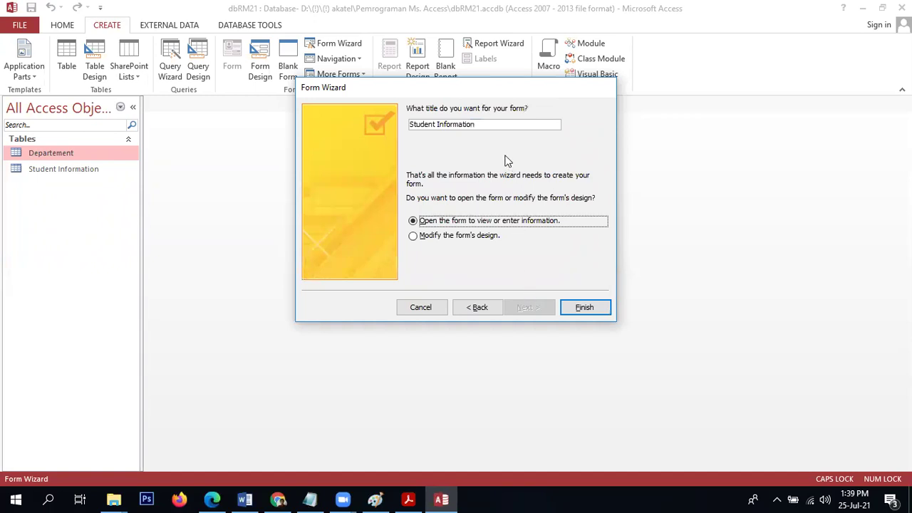
click(412, 126)
text(fORM)
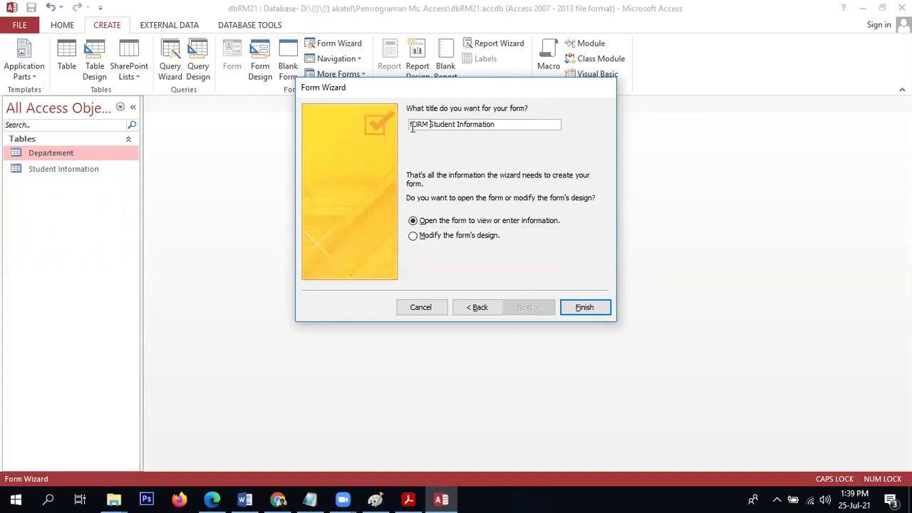
key(BackSpace)
key(BackSpace)
key(BackSpace)
key(BackSpace)
key(BackSpace)
key(Caps_Lock)
text(Form)
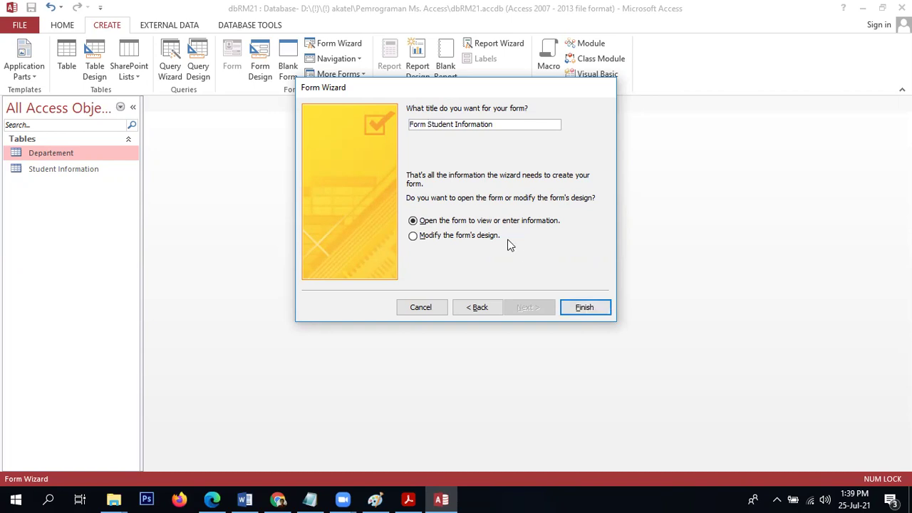
Finish the wizard and enter the first student's first and last name.
click(585, 307)
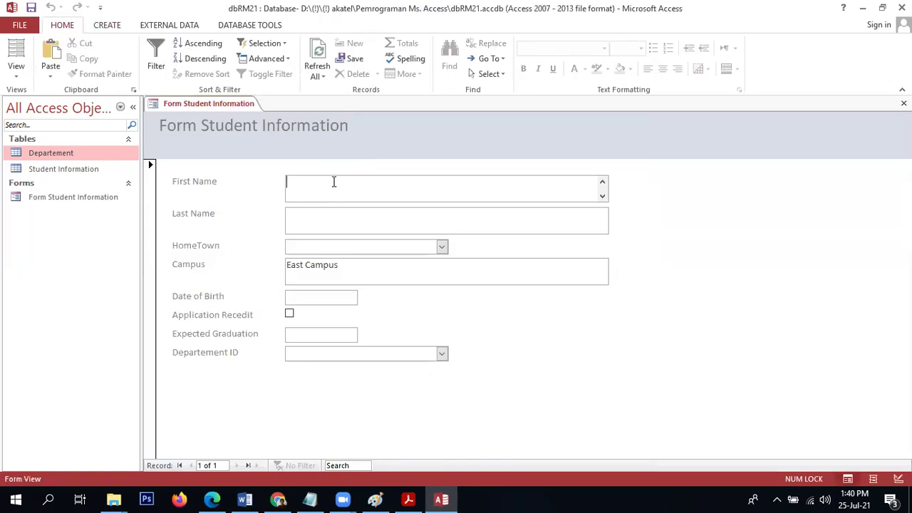
click(441, 354)
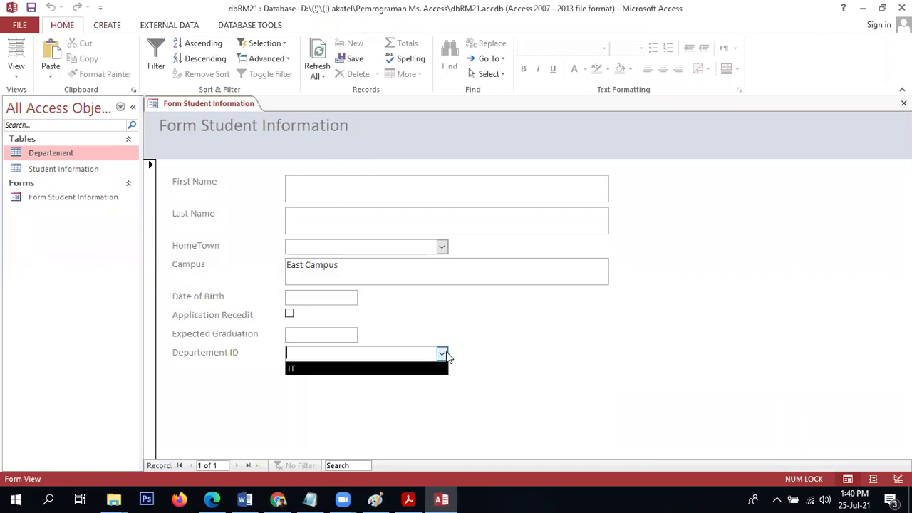
click(445, 353)
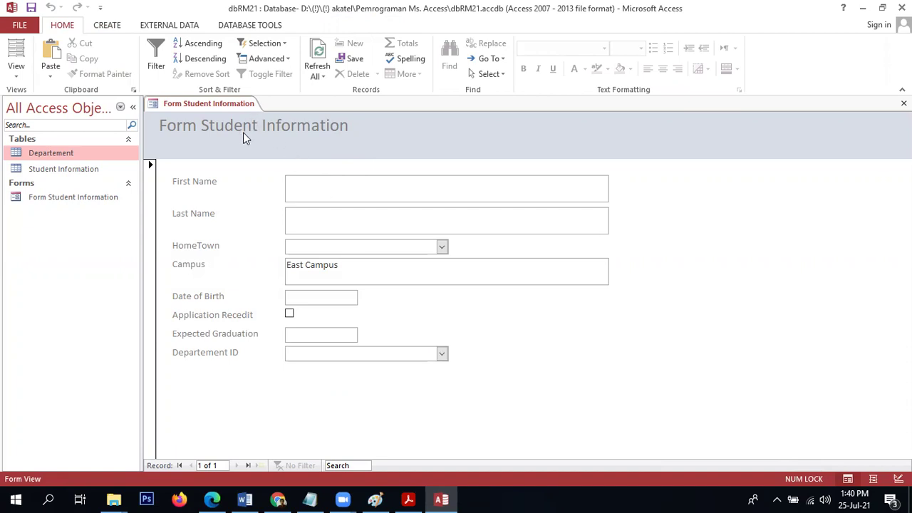
click(324, 198)
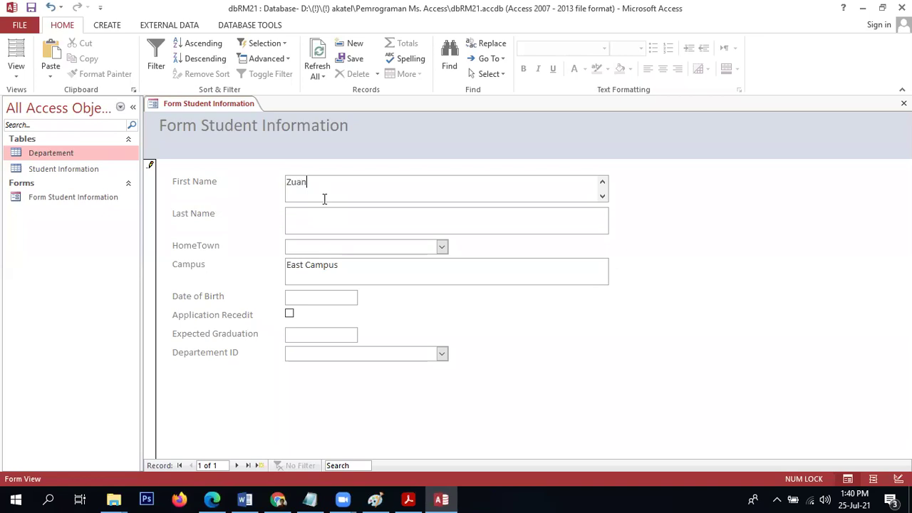
key(Tab)
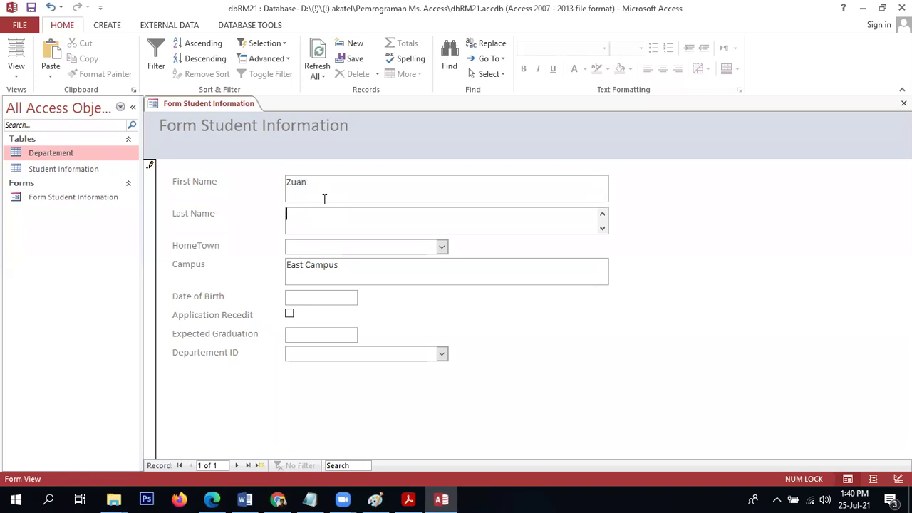
Set the hometown to Atlanta and the birth date to the 13th from the calendar.
click(441, 246)
click(429, 267)
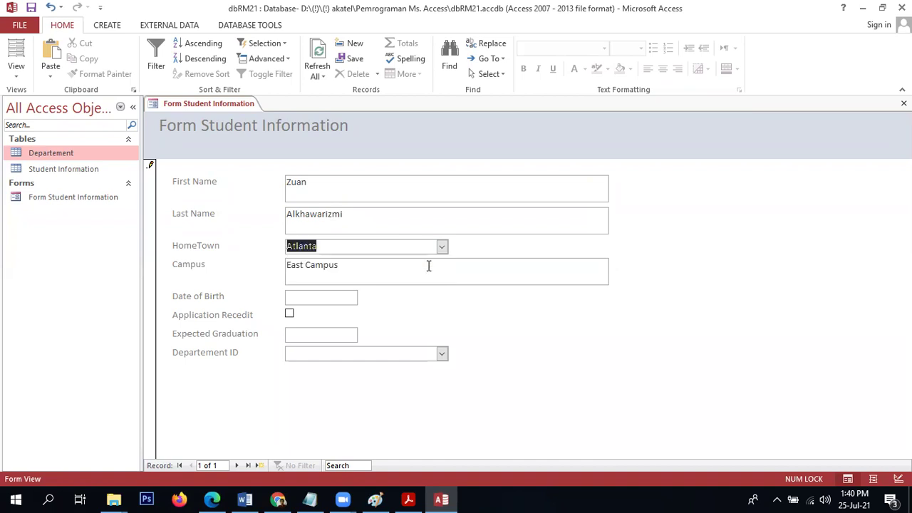
click(383, 267)
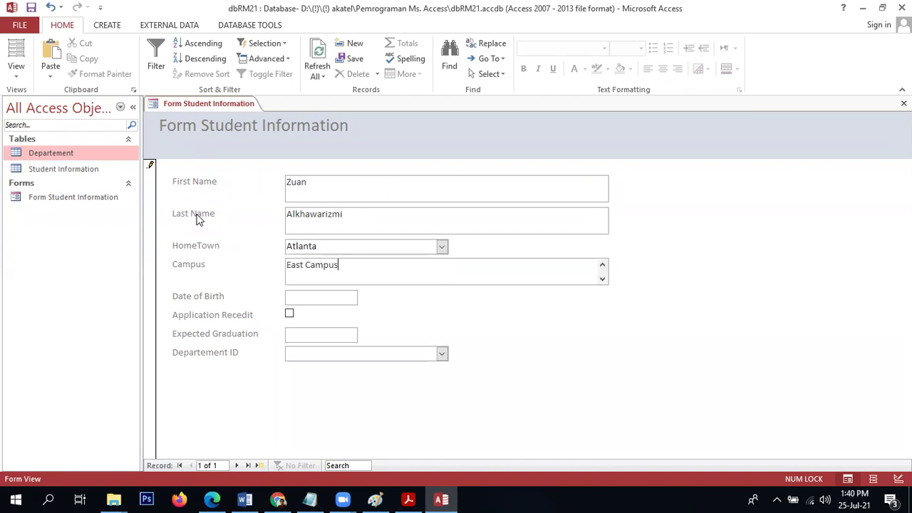
click(290, 296)
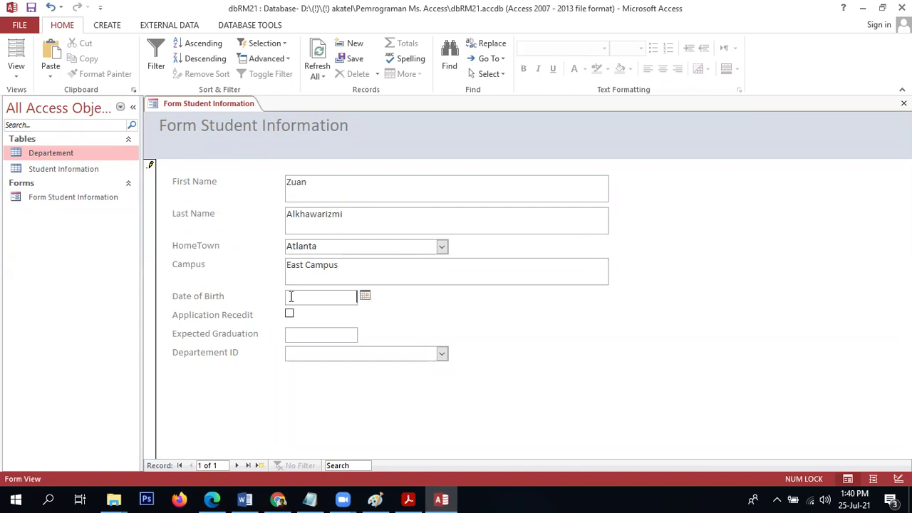
click(365, 299)
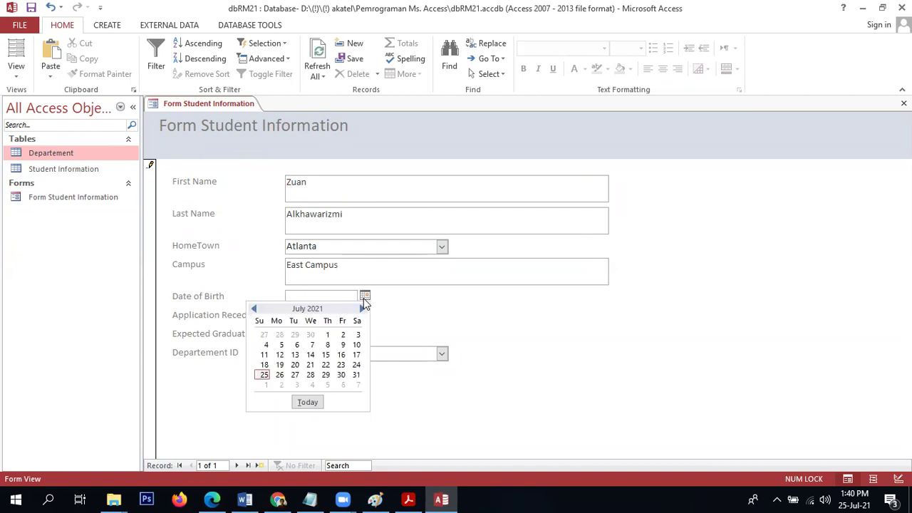
click(295, 358)
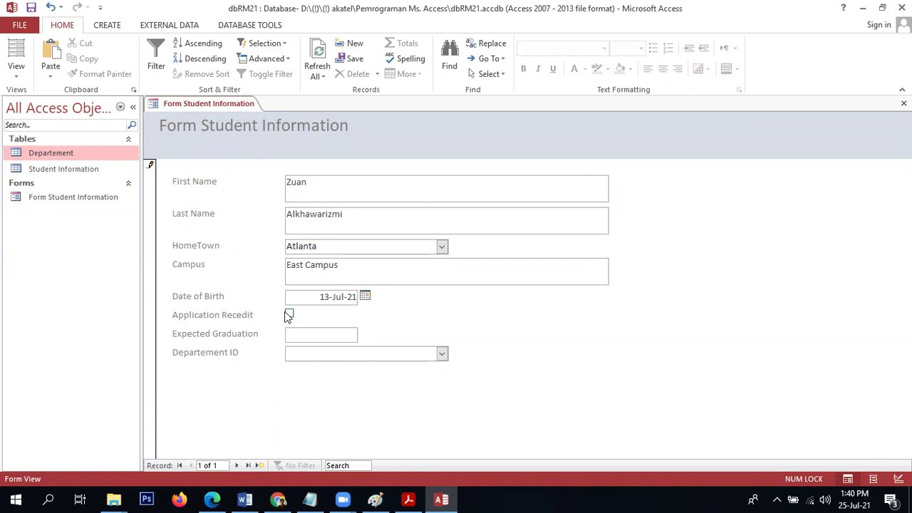
key(Tab)
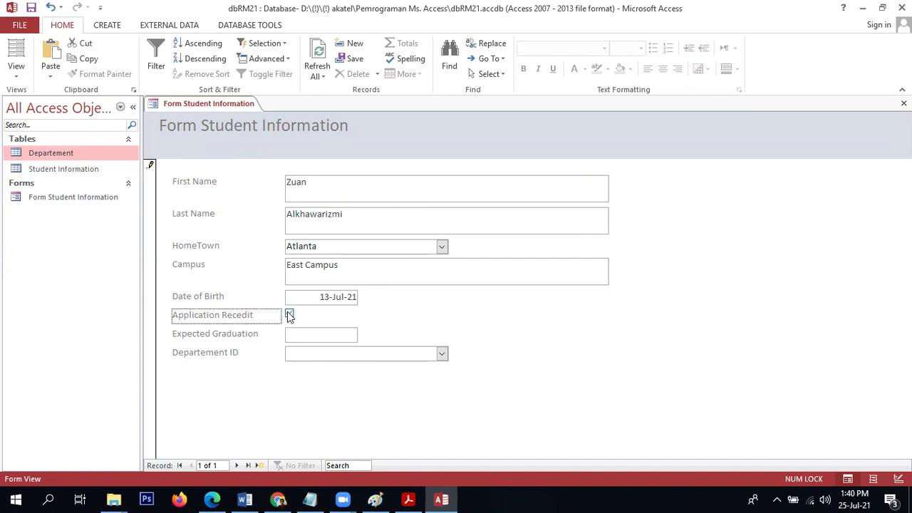
Mark the application received, set graduation to 31-Jul-23, choose department IT, and save.
click(288, 315)
click(300, 329)
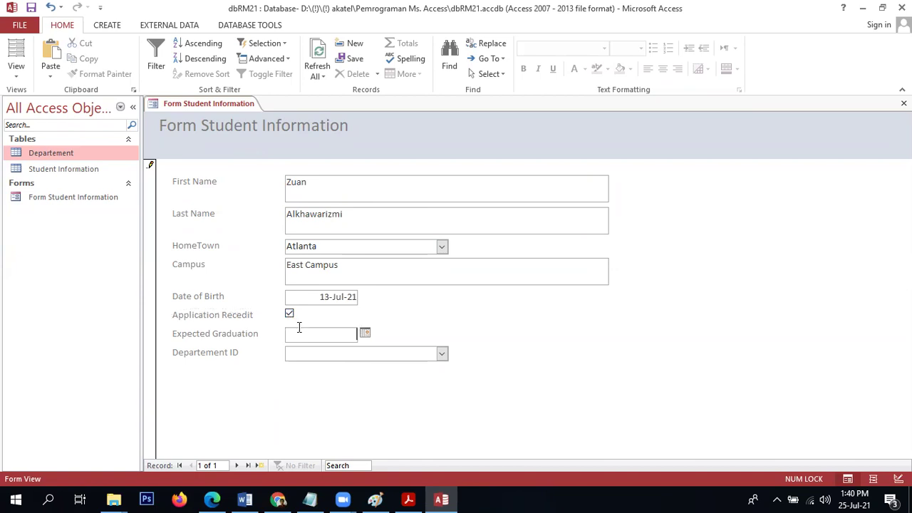
click(365, 333)
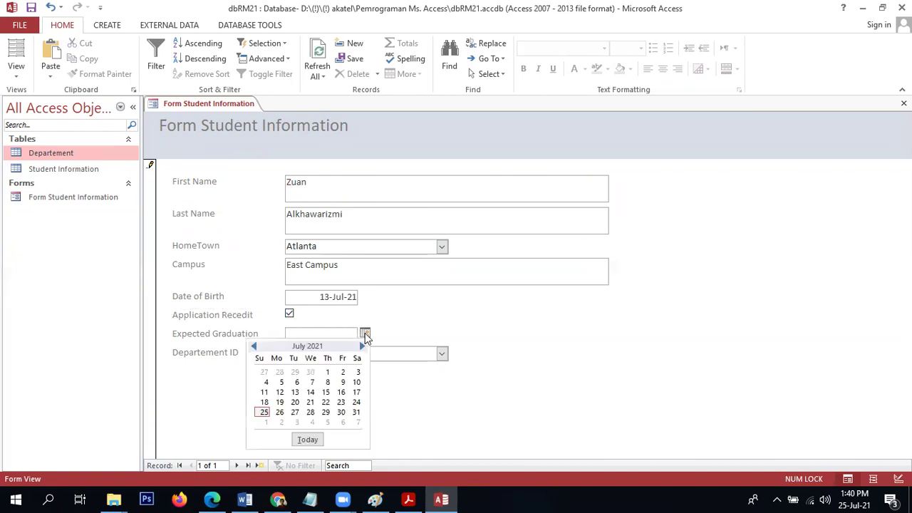
click(356, 412)
key(BackSpace)
text(3)
click(442, 354)
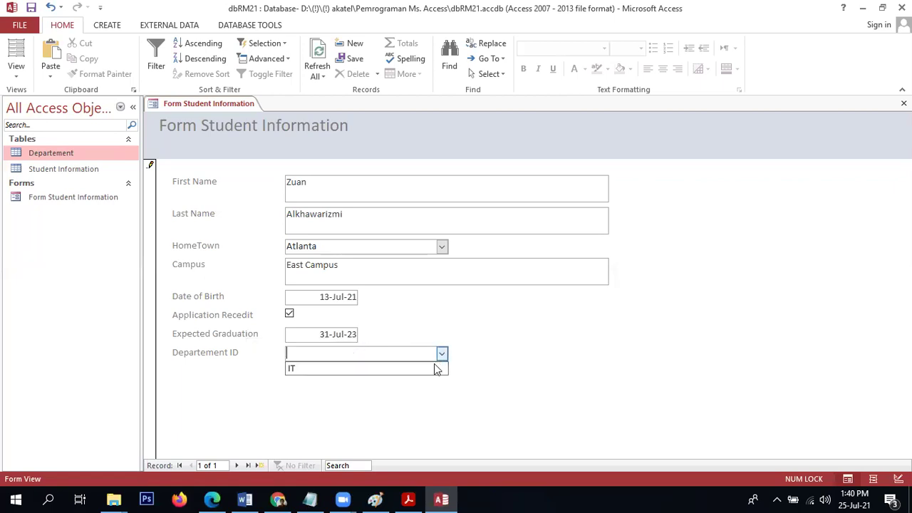
click(435, 369)
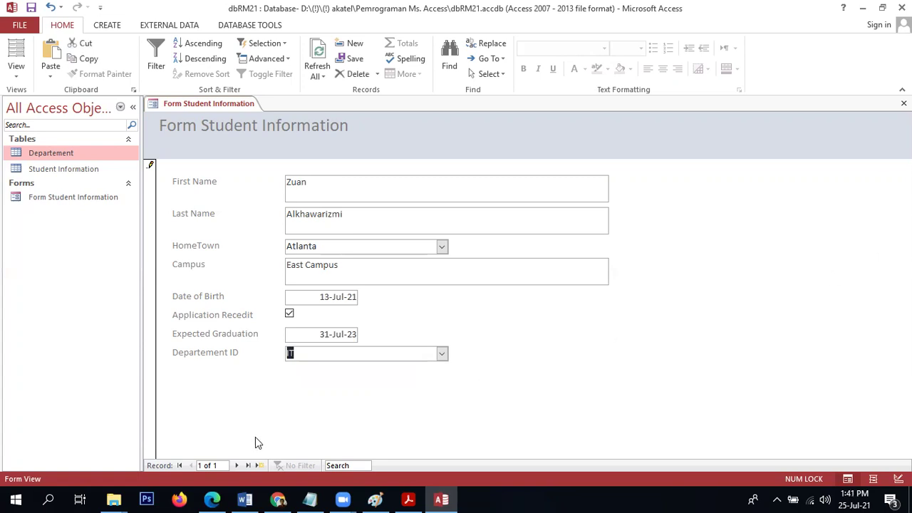
click(238, 468)
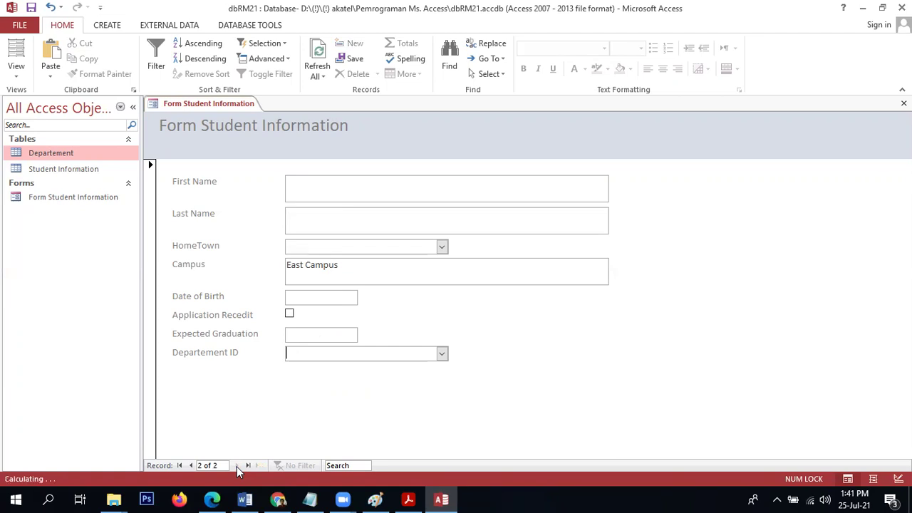
Return to the saved student and confirm it in the Student Information table as ID 9.
click(193, 465)
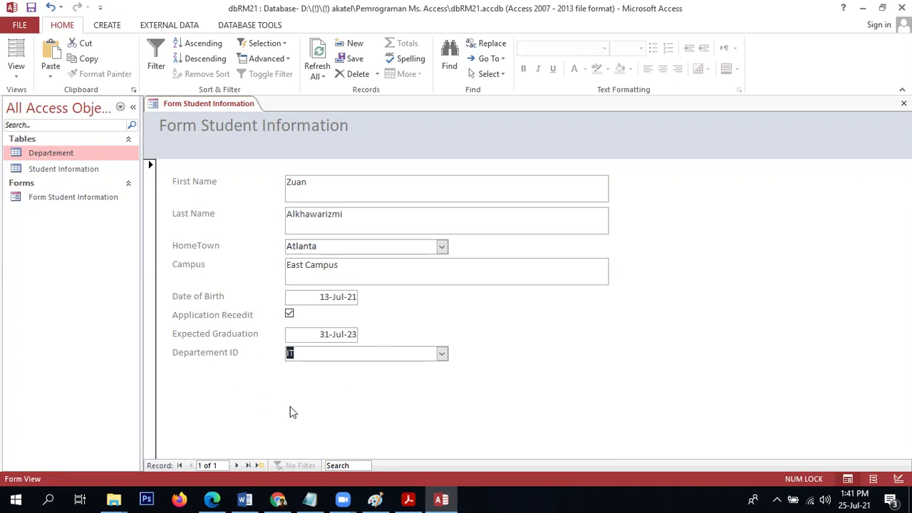
double_click(43, 171)
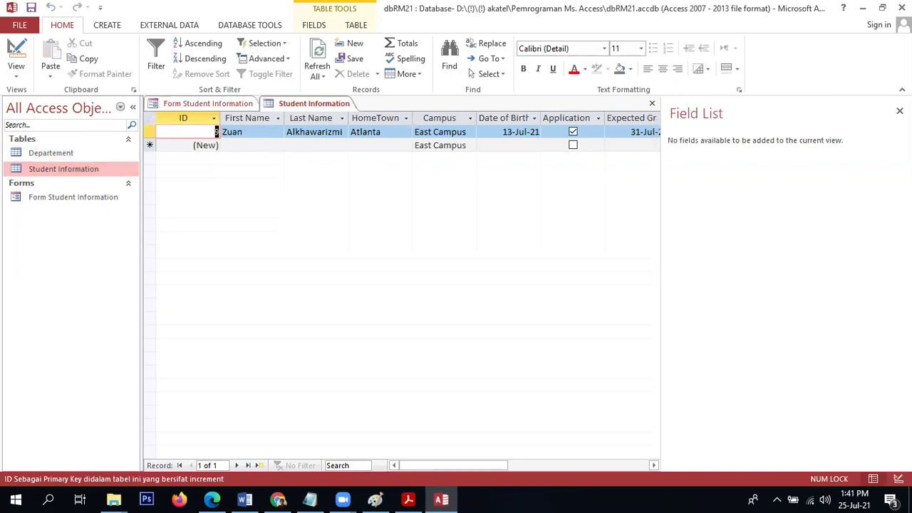
click(899, 111)
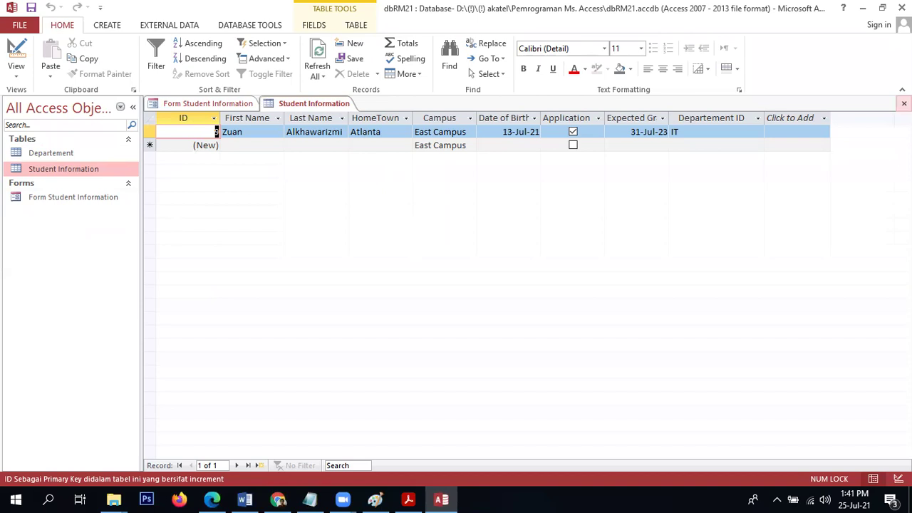
click(904, 103)
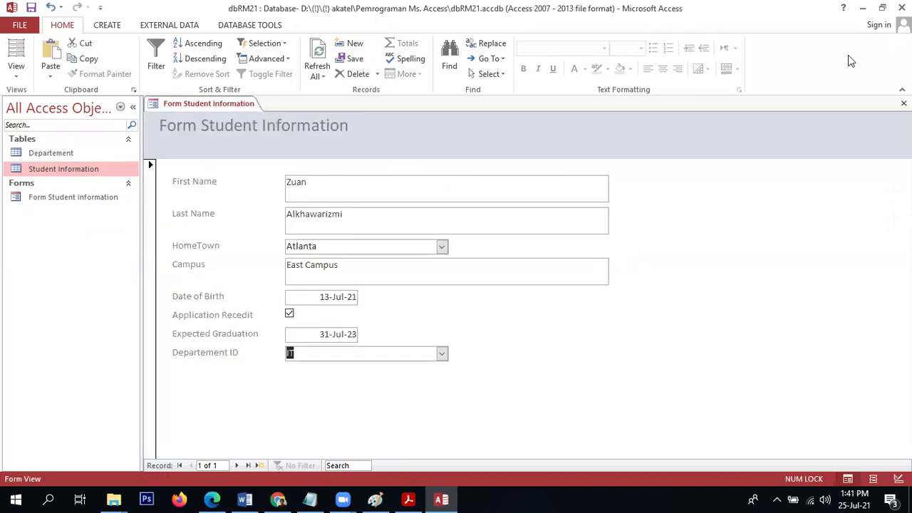
Close the student form and start a Form Wizard using all Departement table fields.
click(904, 103)
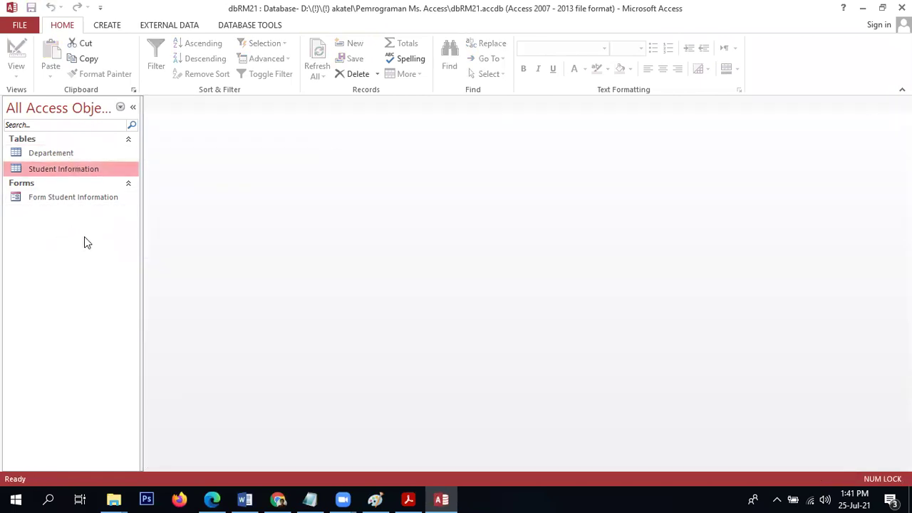
click(104, 26)
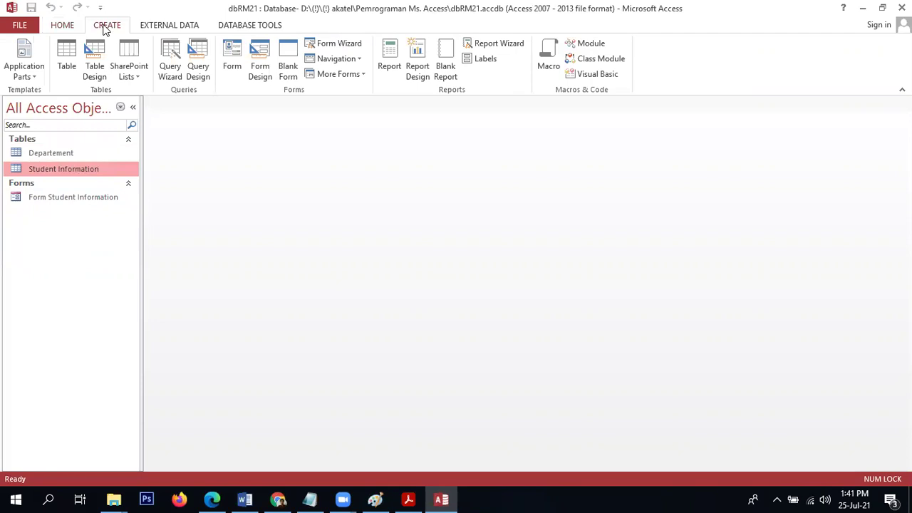
click(355, 47)
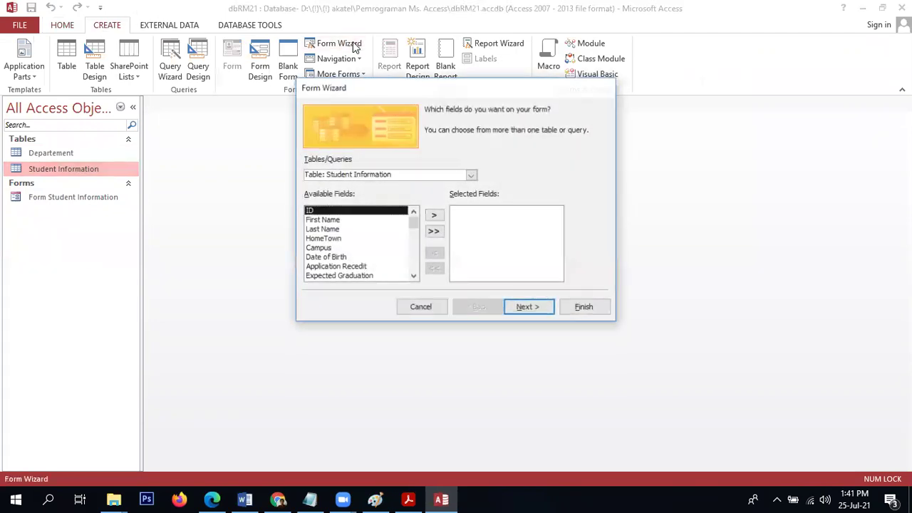
click(471, 175)
click(468, 185)
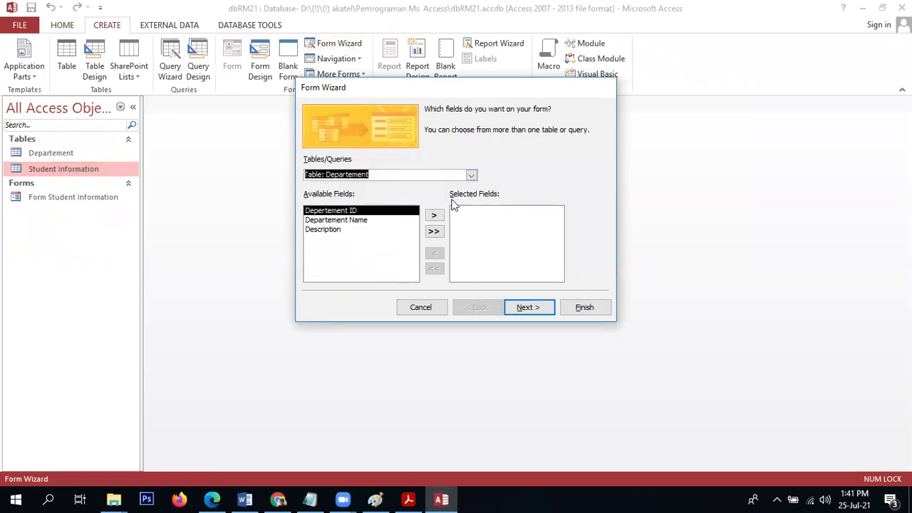
click(434, 233)
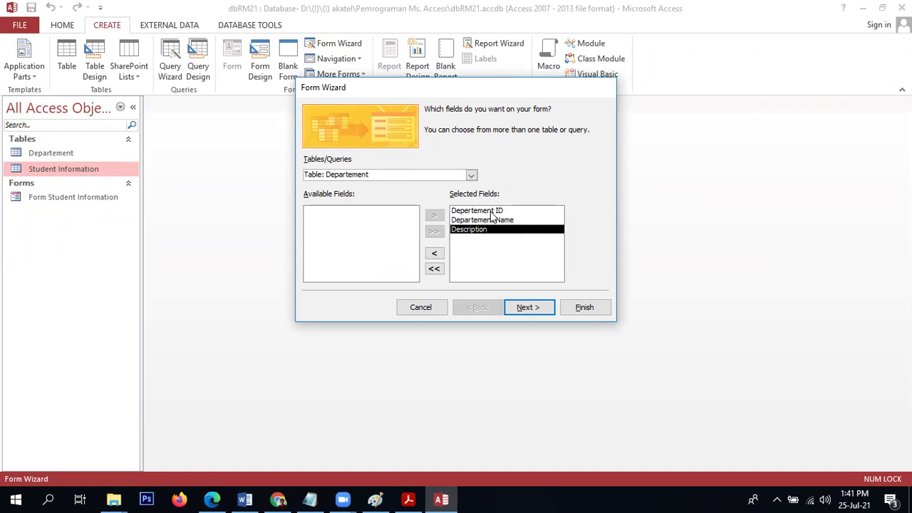
click(539, 307)
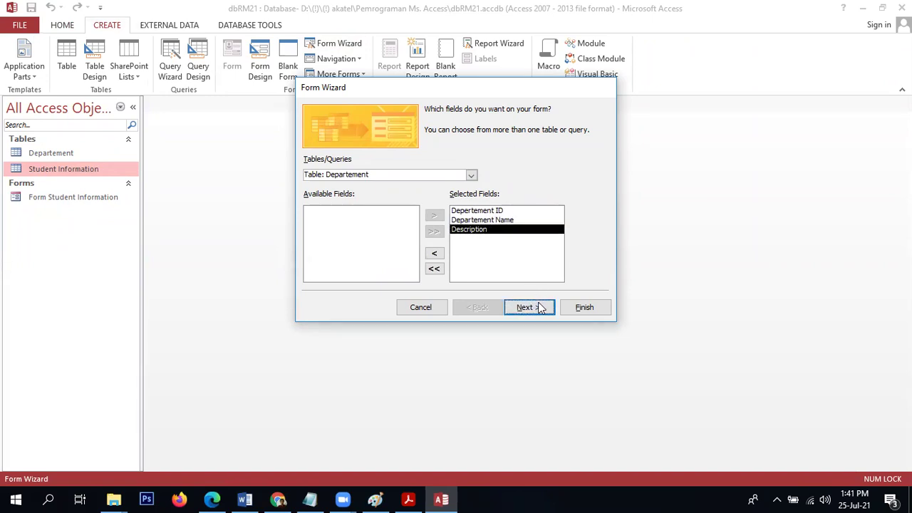
Keep the Columnar layout, title the form 'Form Departement', and finish.
click(545, 308)
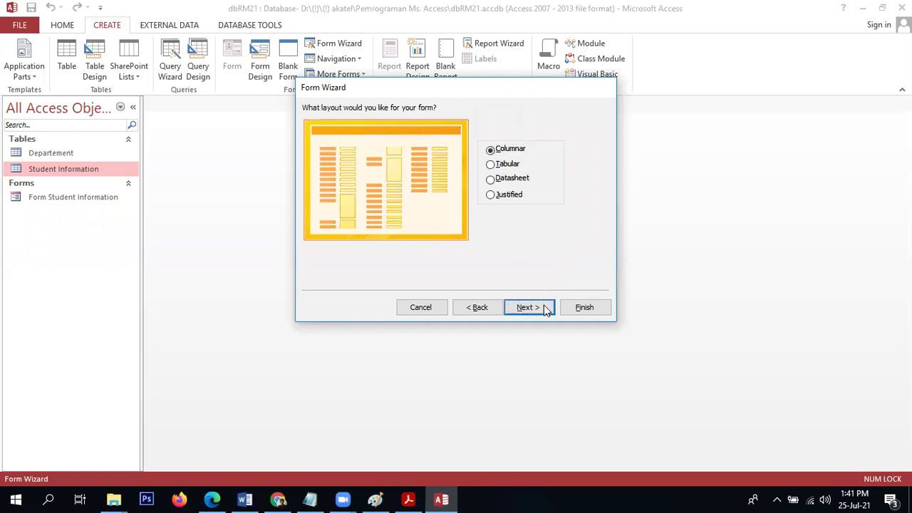
click(478, 127)
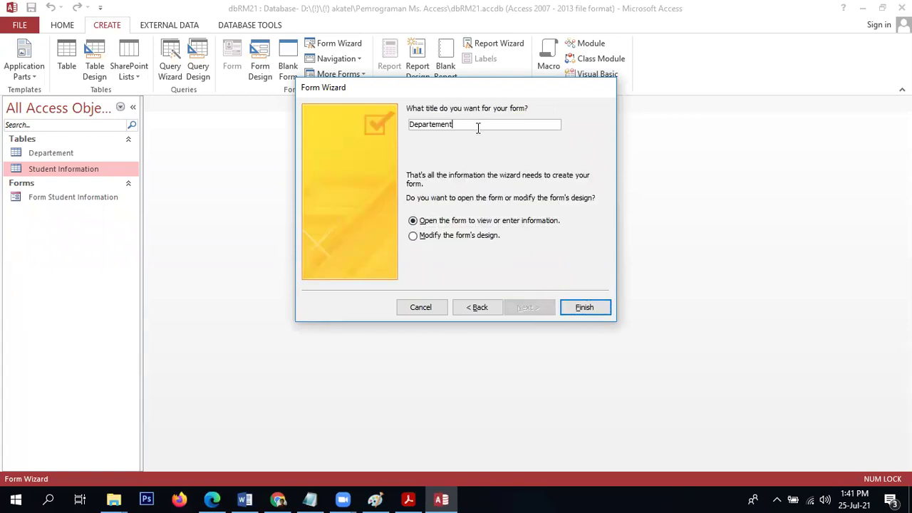
key(Home)
text(Form)
click(584, 307)
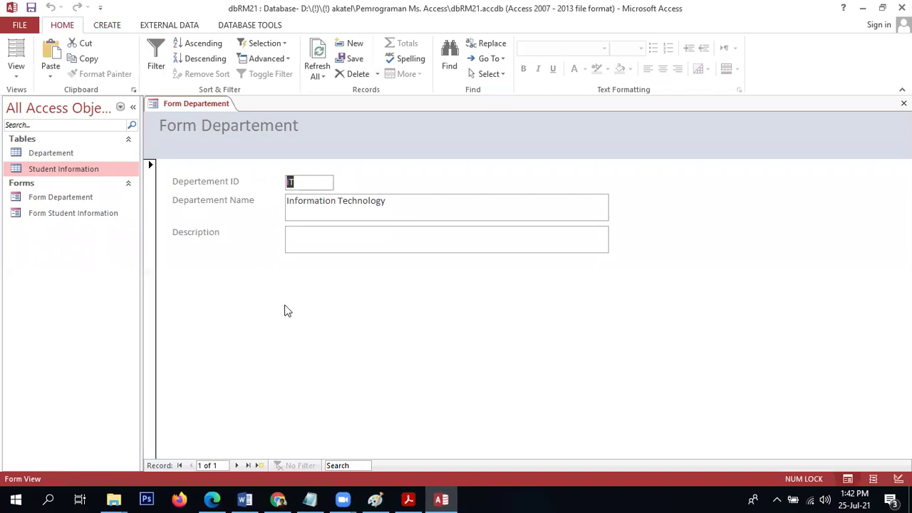
Add a new department record IS named 'Information System', then close the form.
click(258, 465)
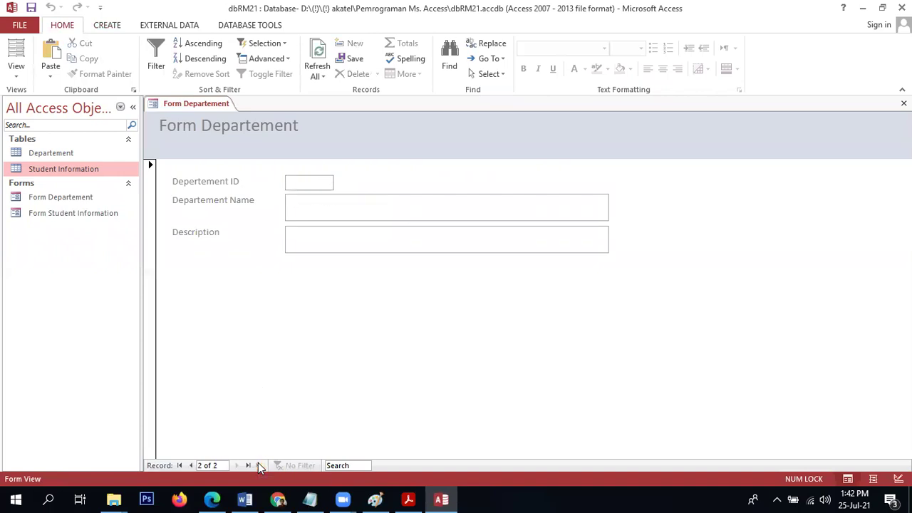
text(IS)
key(Tab)
text(Inform)
key(BackSpace)
text(mation Ss)
key(BackSpace)
text(ystem)
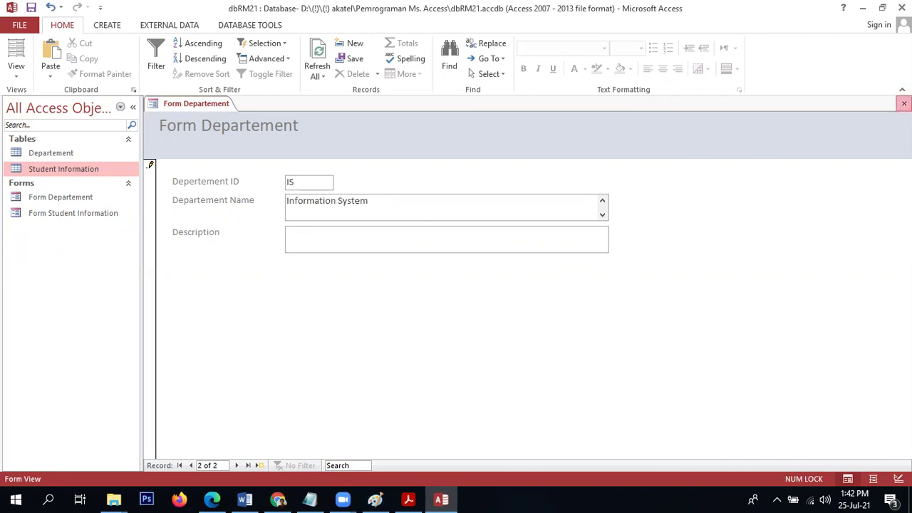
click(903, 103)
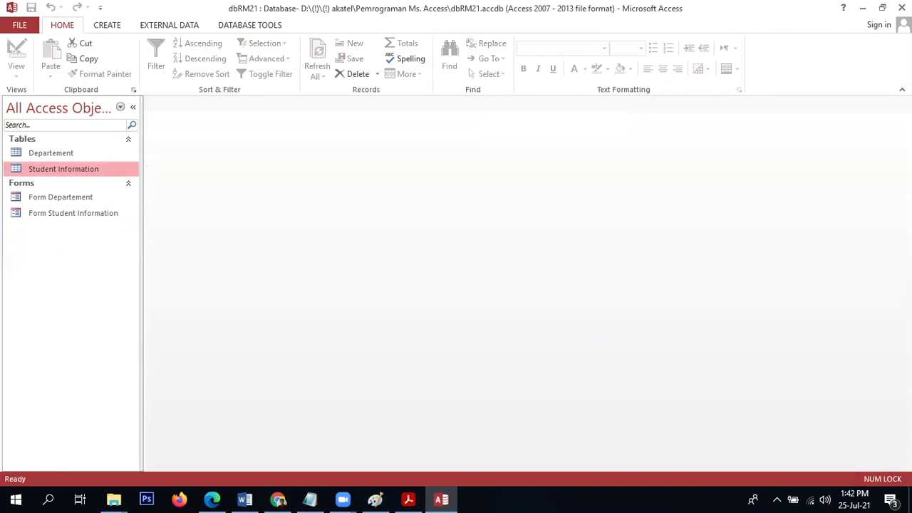
Open the Departement table and student form, confirming the Departement ID list offers IS and IT.
double_click(68, 153)
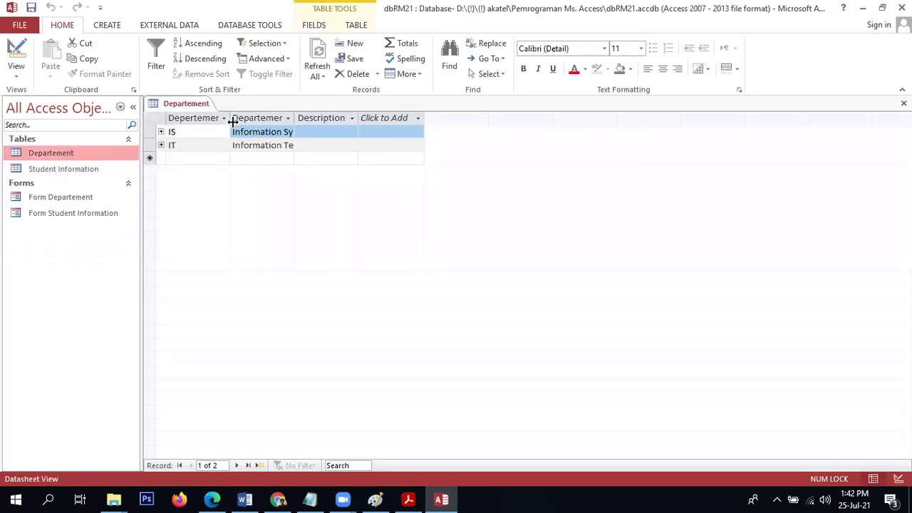
double_click(84, 214)
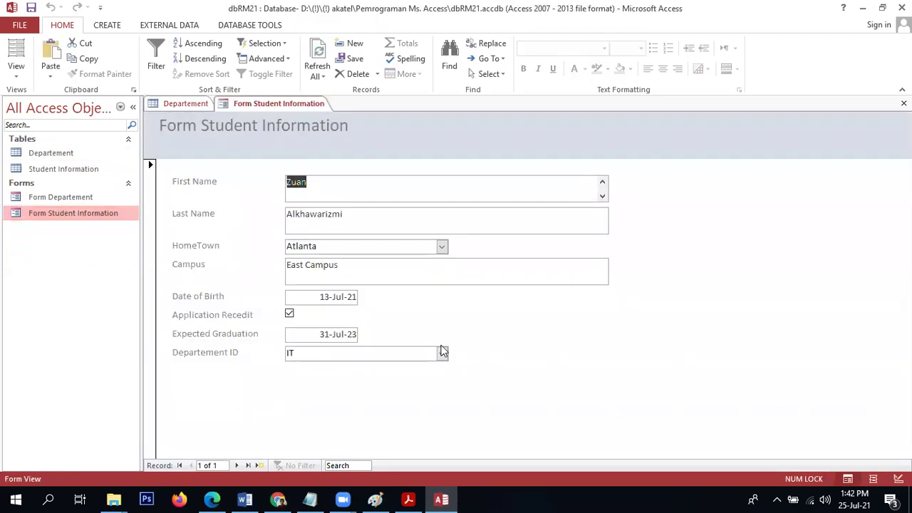
click(441, 354)
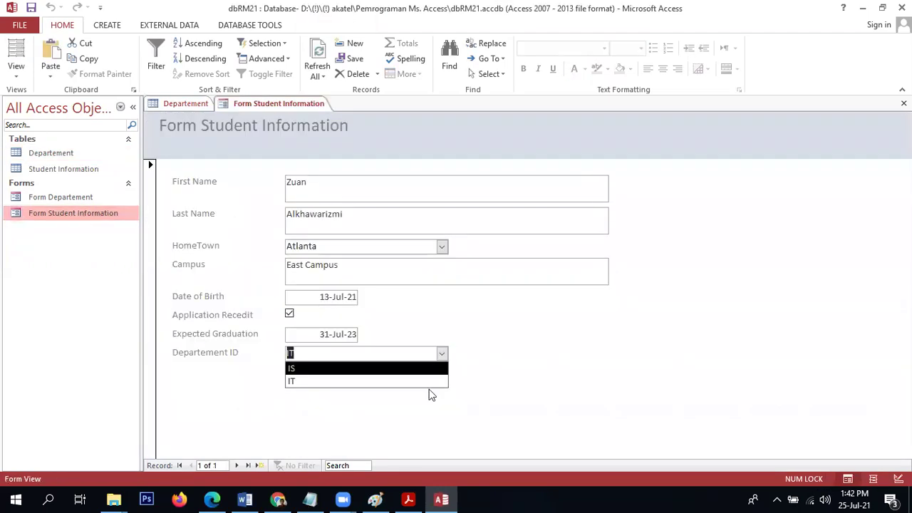
click(538, 325)
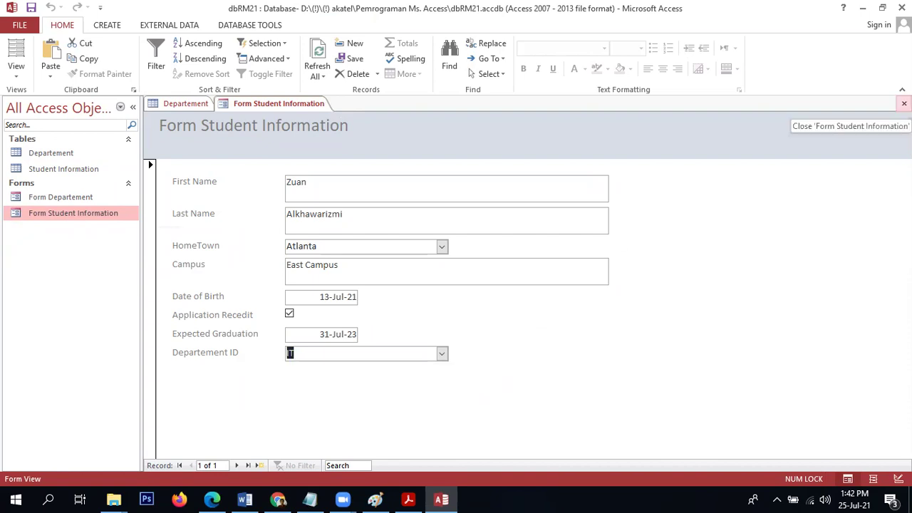
click(903, 103)
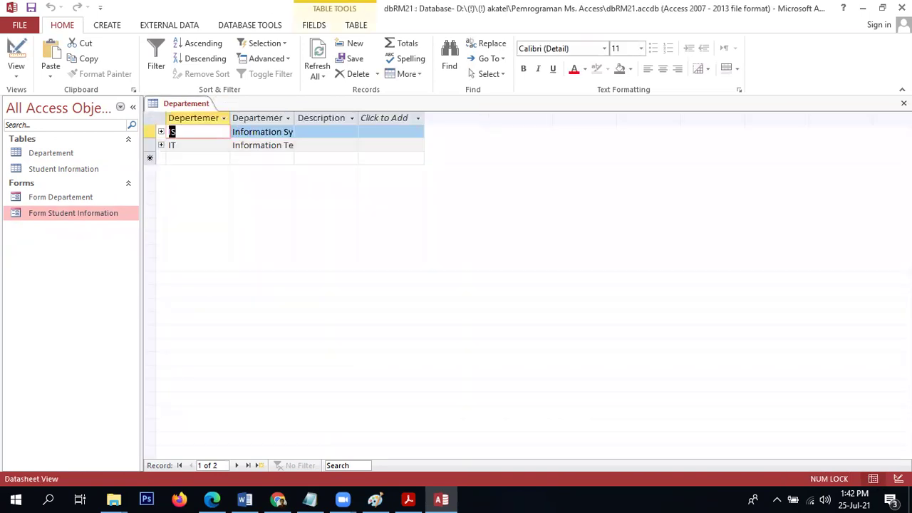
Close the Departement table and open Form Departement in Design View.
click(904, 103)
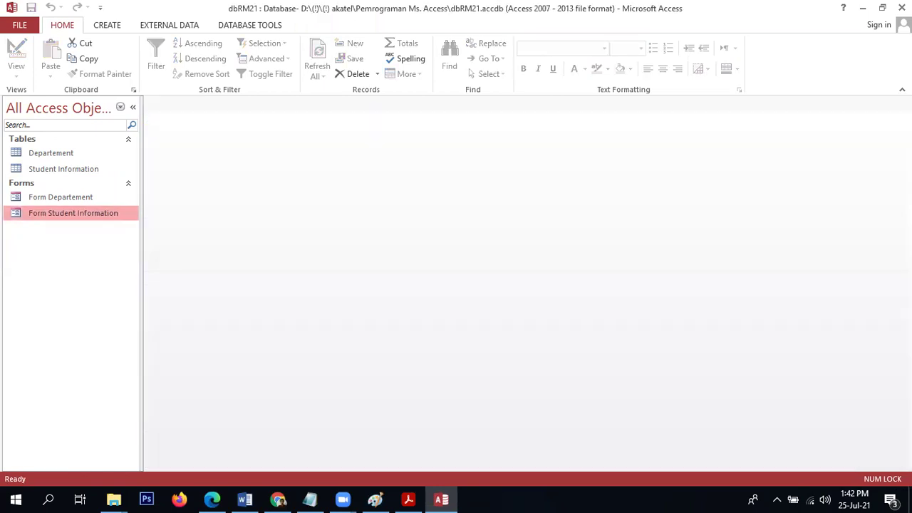
click(89, 200)
right_click(88, 201)
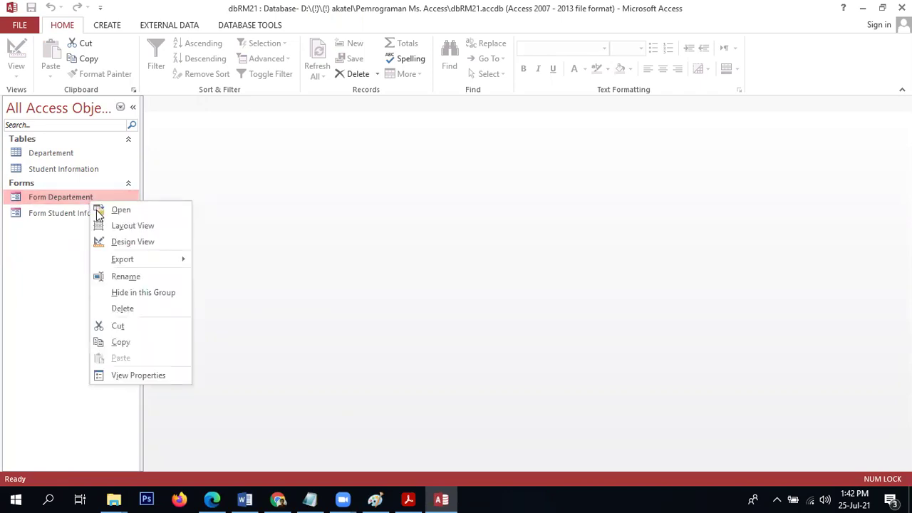
click(107, 241)
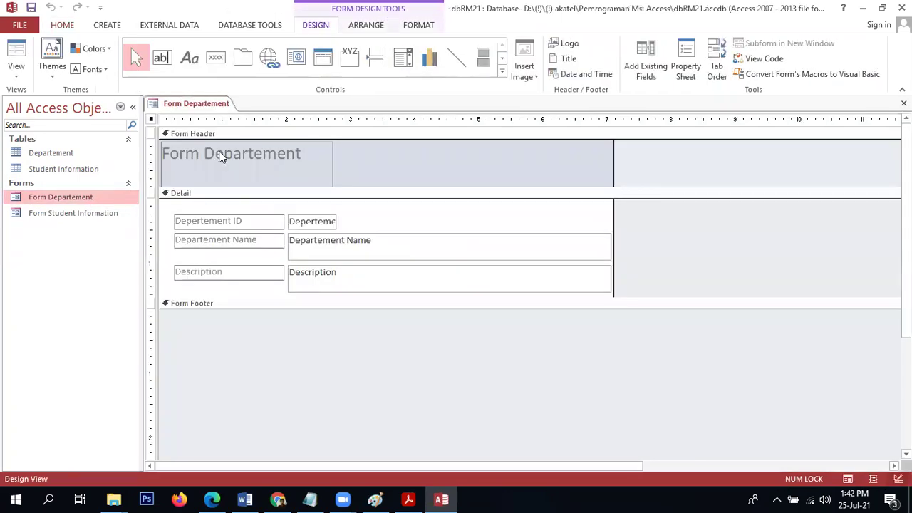
Turn on Use Control Wizards, enlarge the form footer, and pick the Button control.
click(501, 73)
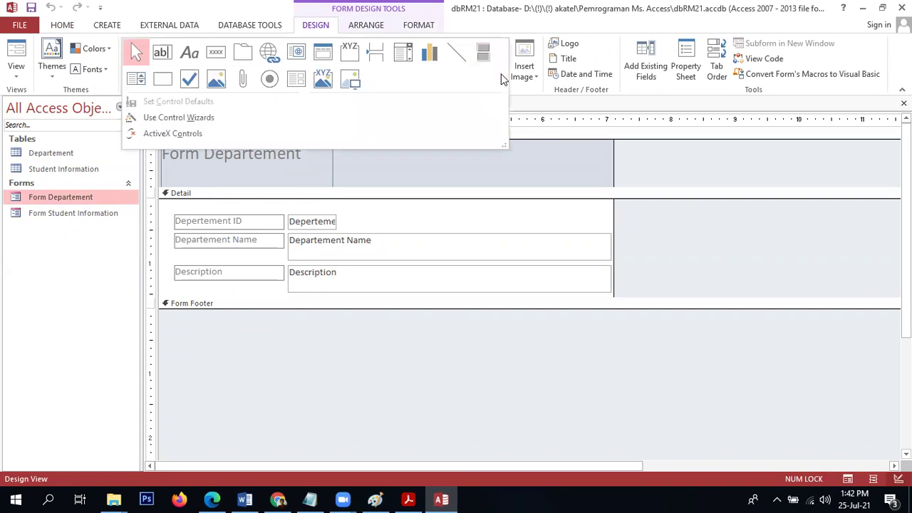
click(174, 119)
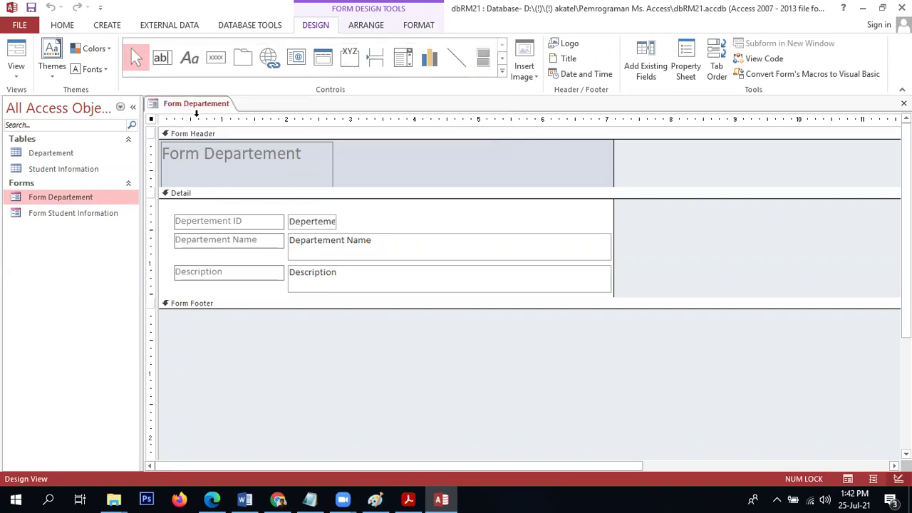
click(501, 74)
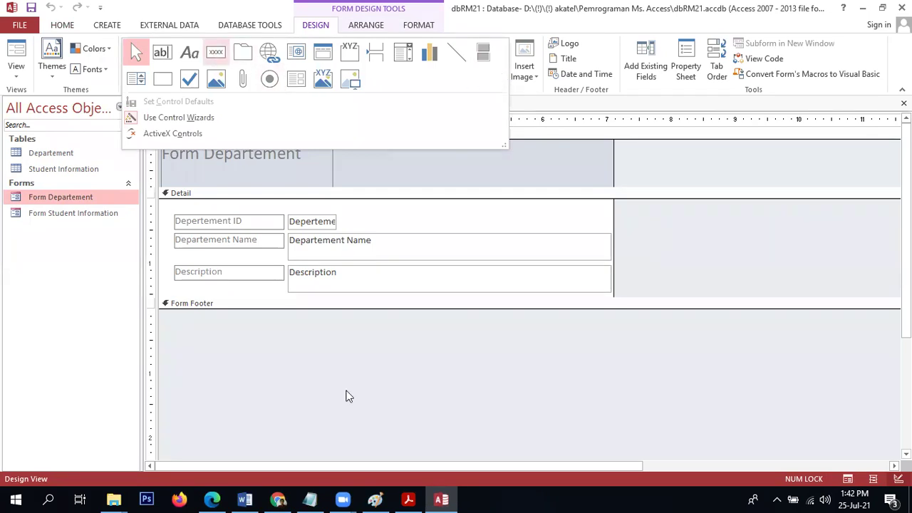
click(342, 380)
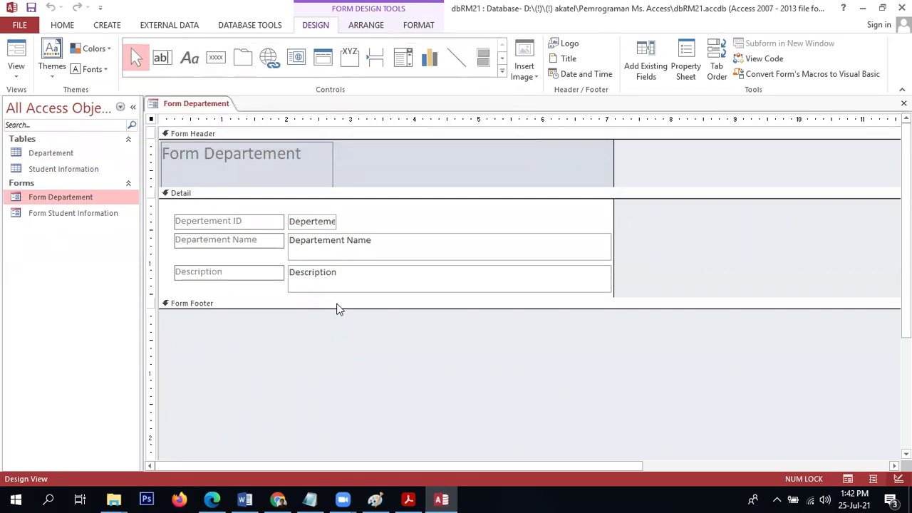
drag(335, 308, 334, 343)
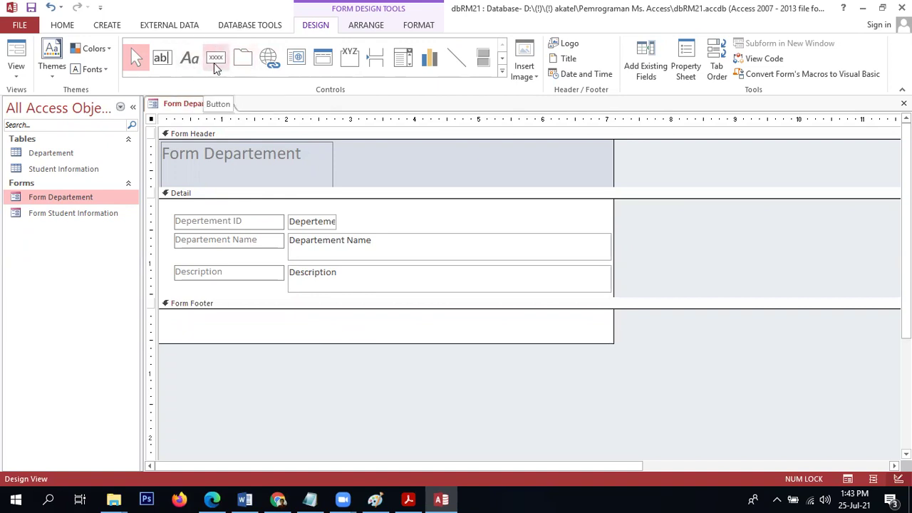
click(214, 63)
Place a footer button that adds a new record and shows a picture instead of text.
click(191, 319)
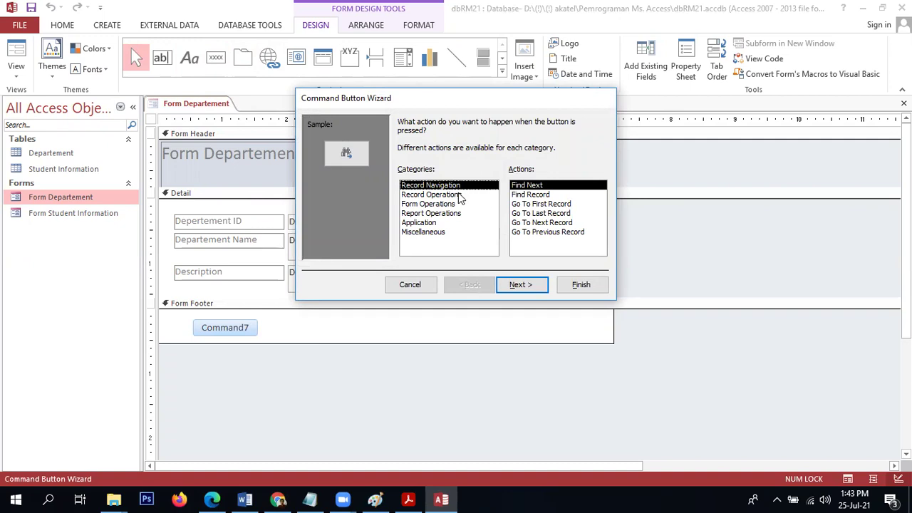
click(460, 196)
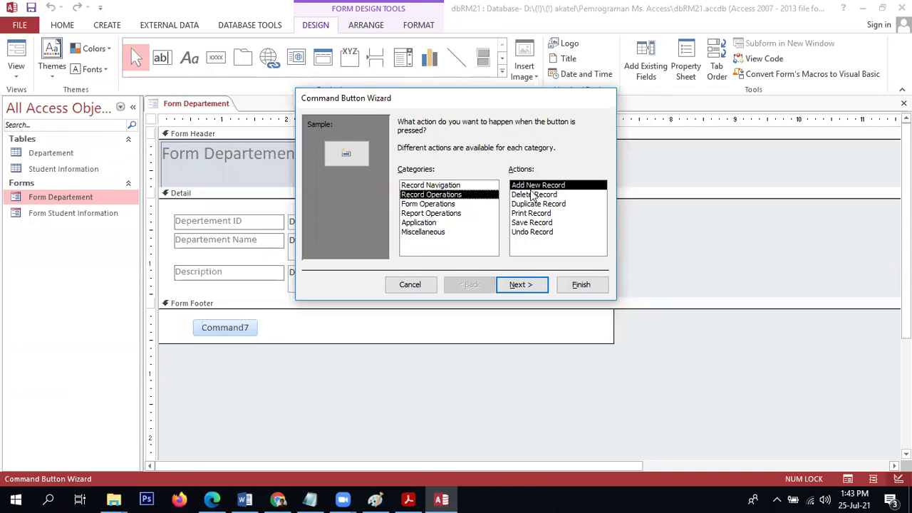
click(525, 287)
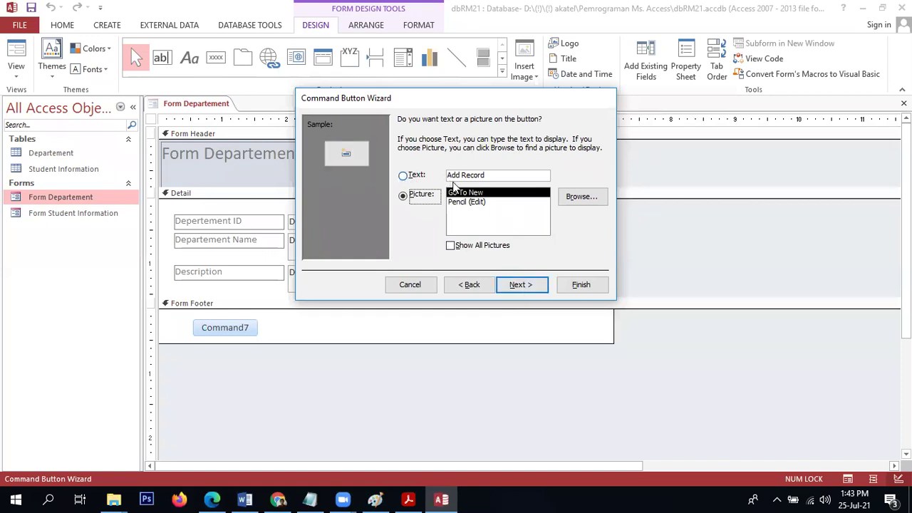
click(460, 203)
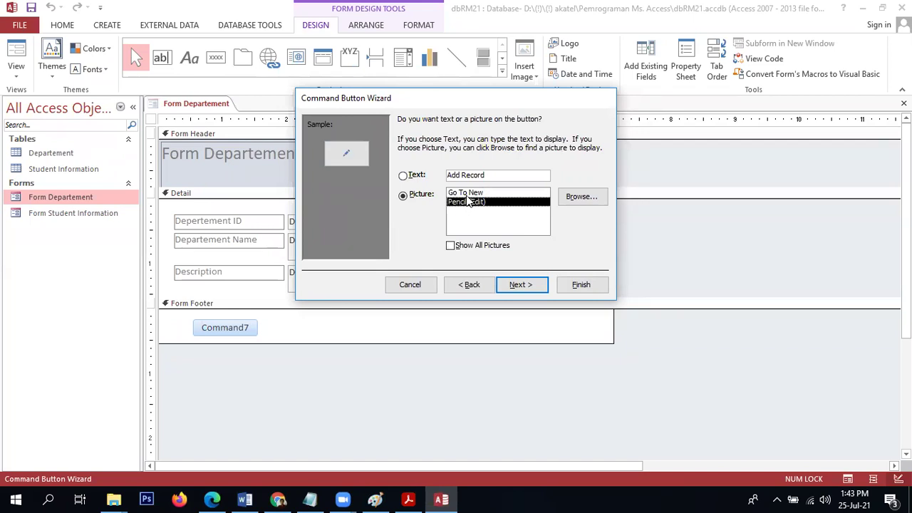
click(467, 196)
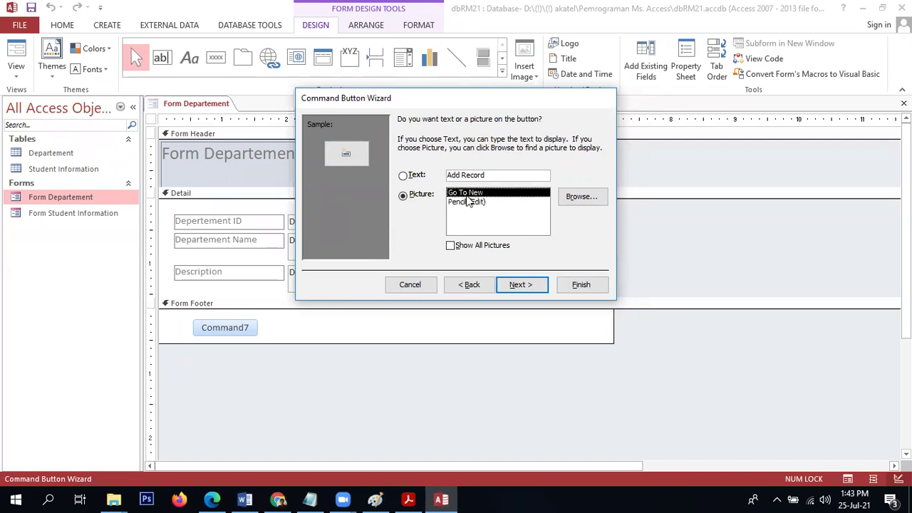
click(410, 179)
click(411, 198)
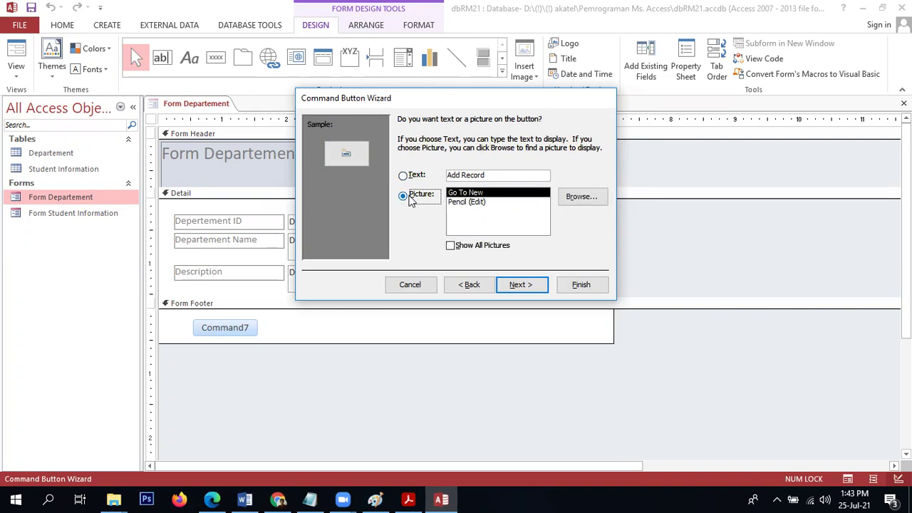
click(512, 285)
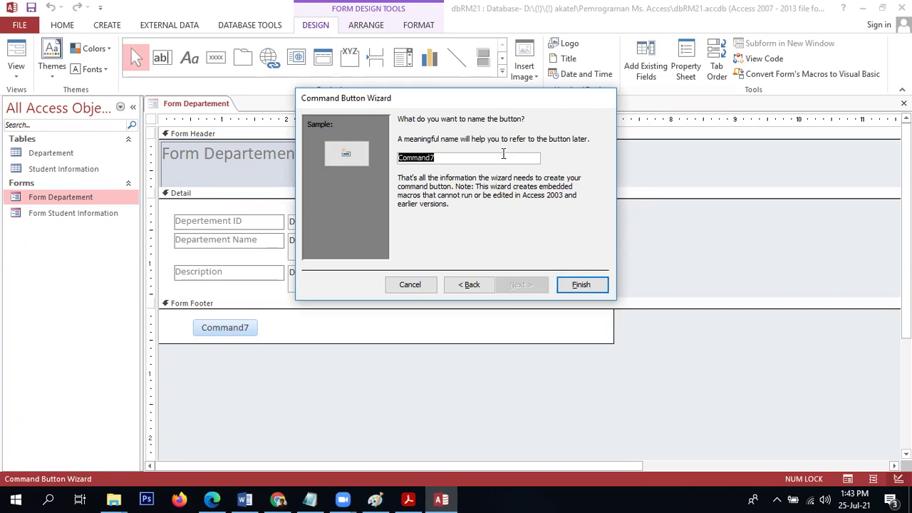
Name the button cmdAddNew and finish the wizard.
text(bt)
key(BackSpace)
key(BackSpace)
text(cmd)
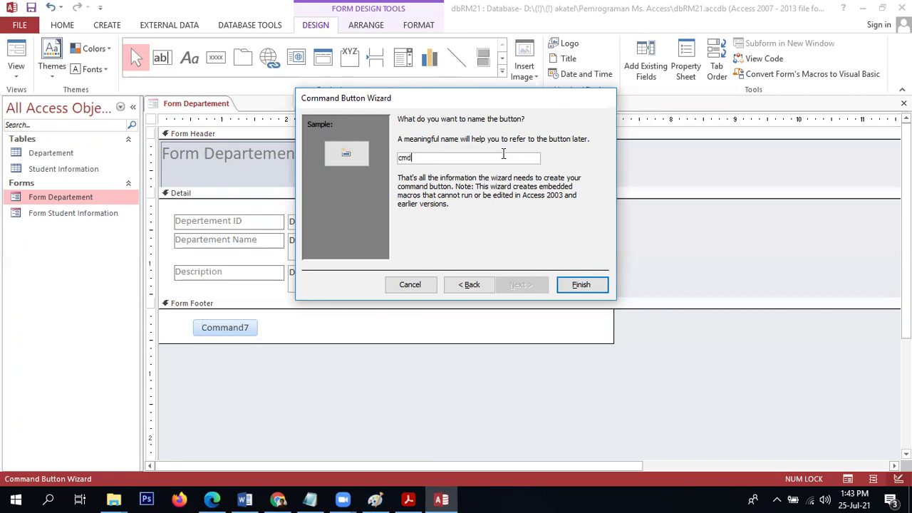
text(AddNew)
click(586, 286)
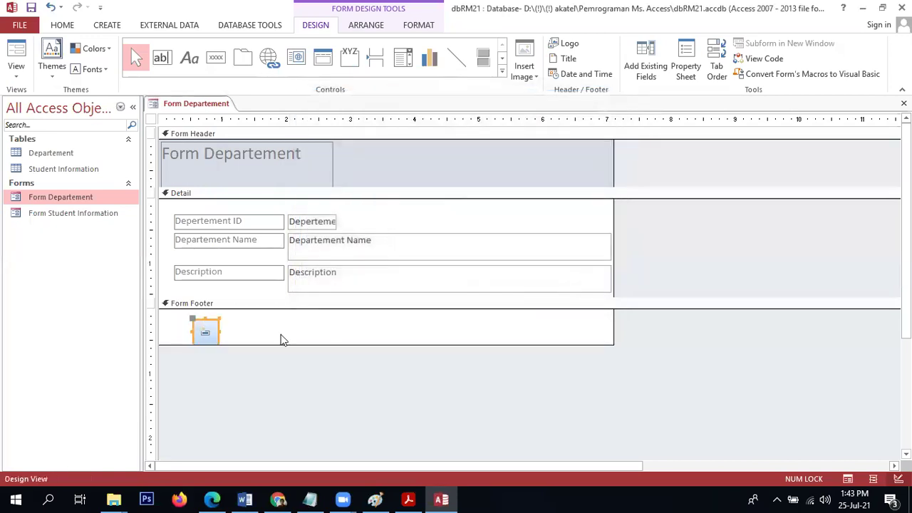
Nudge the footer button into place, then in Form View use it to open blank record 3.
drag(210, 318, 203, 313)
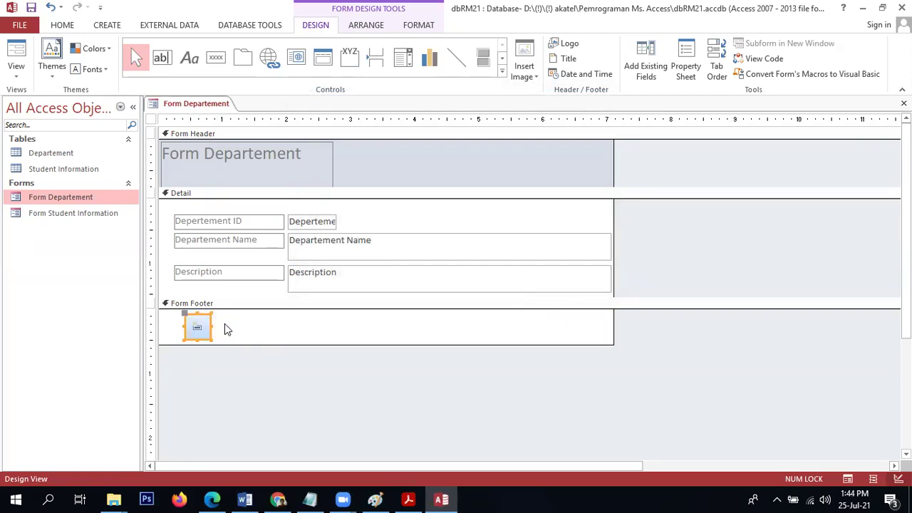
click(224, 323)
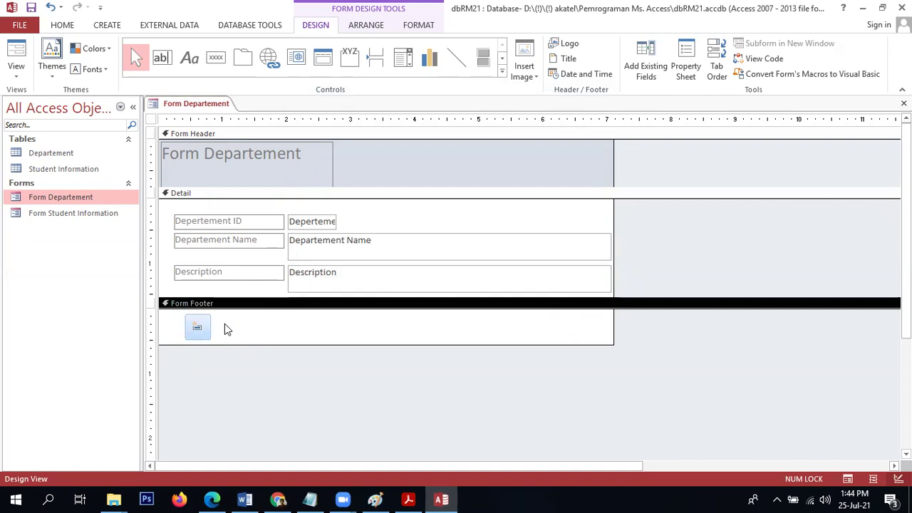
click(15, 49)
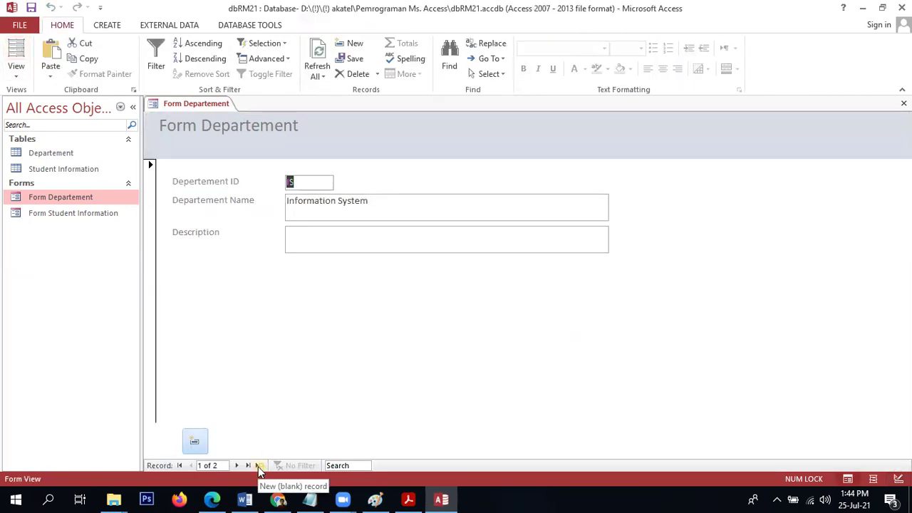
click(192, 443)
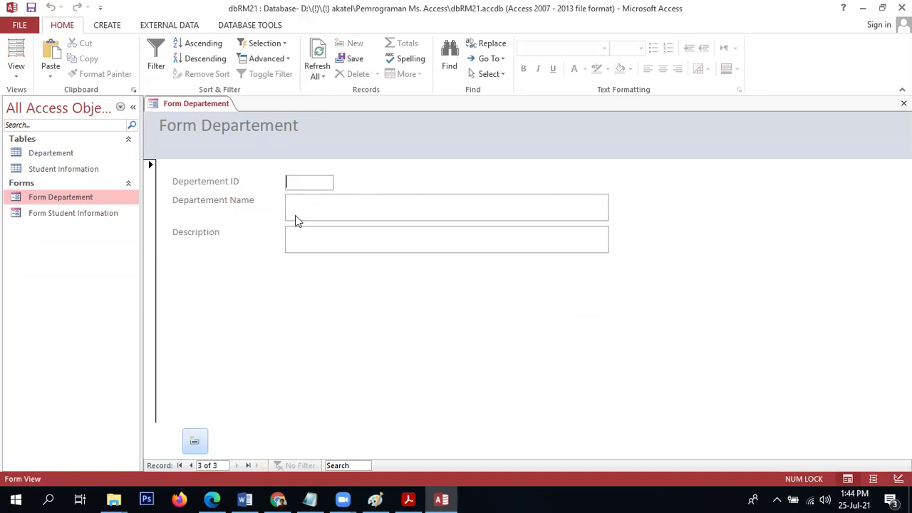
Back in Design View, place a second footer button set to Save Record.
click(15, 71)
click(28, 156)
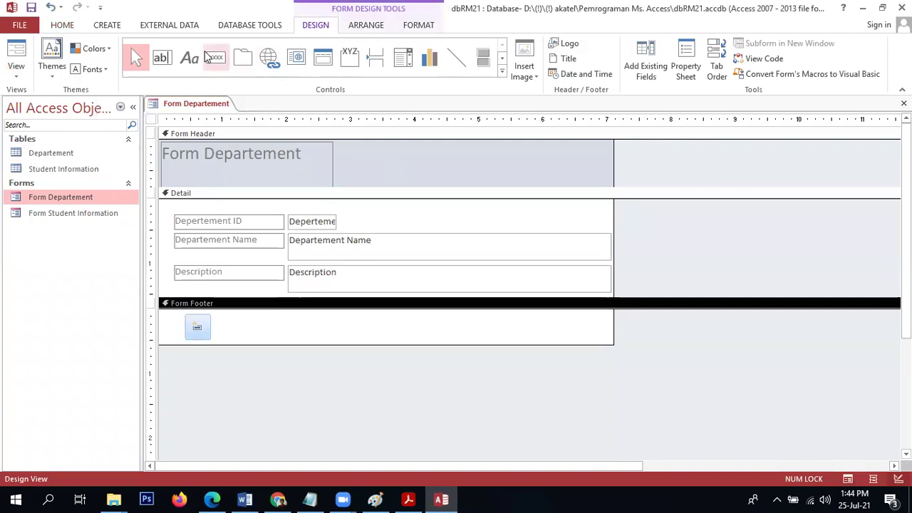
click(212, 59)
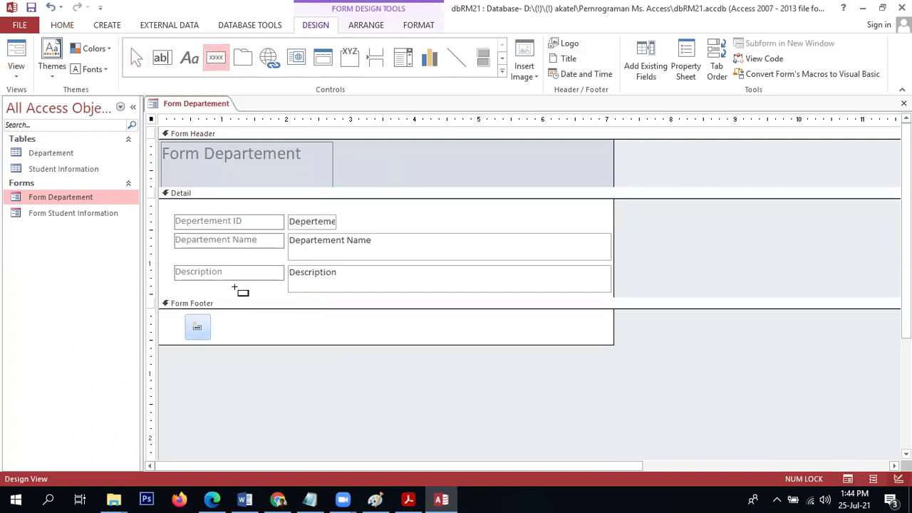
click(219, 315)
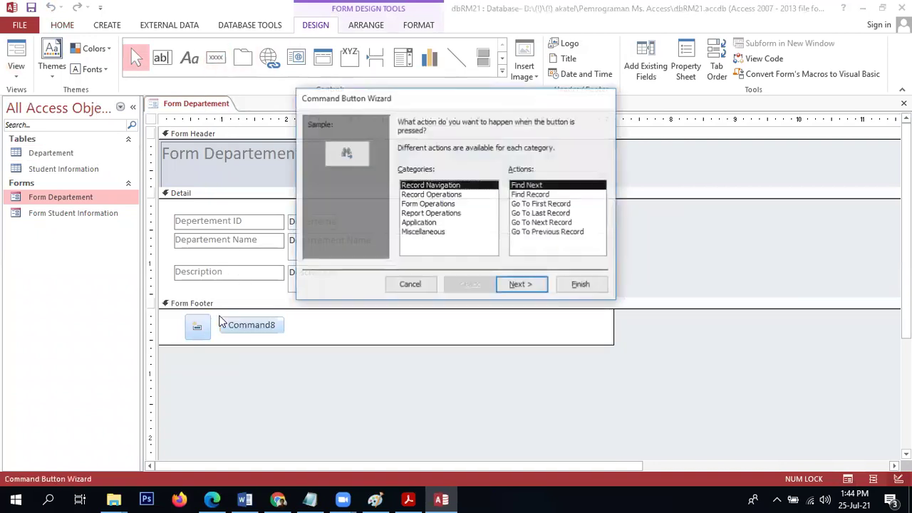
click(431, 195)
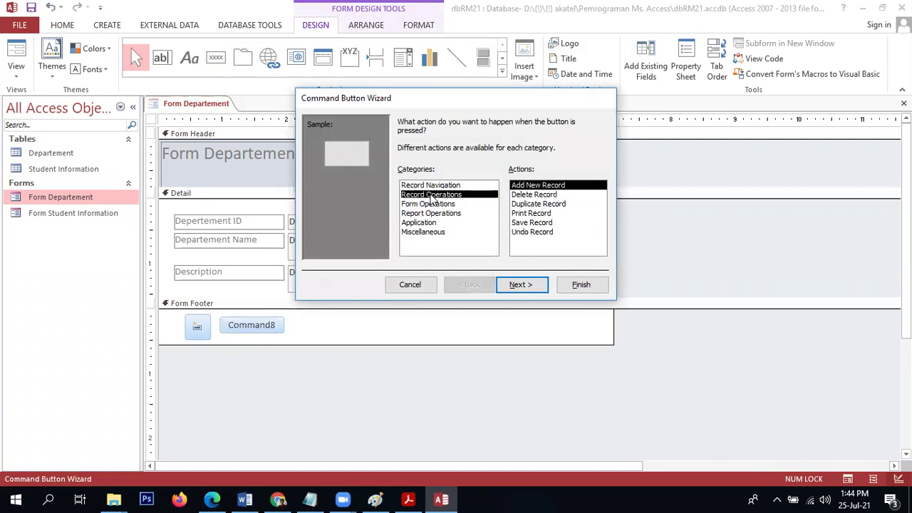
click(530, 223)
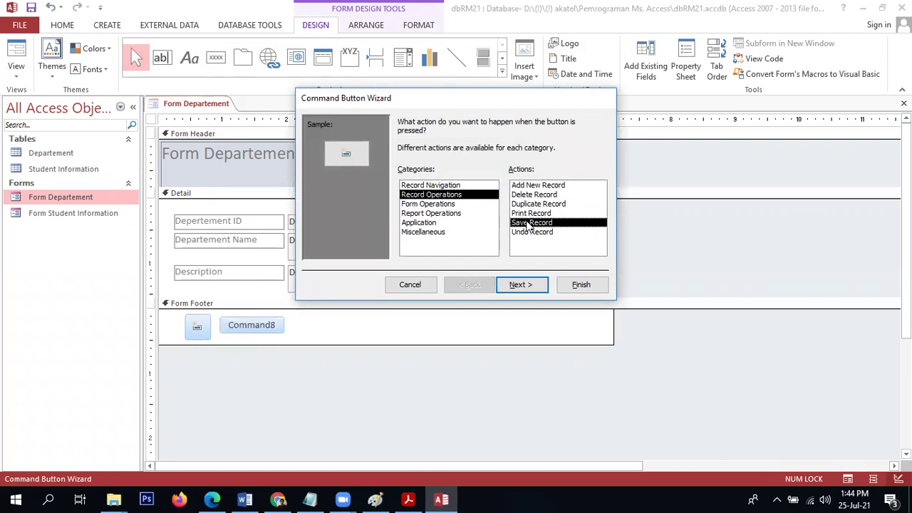
click(519, 285)
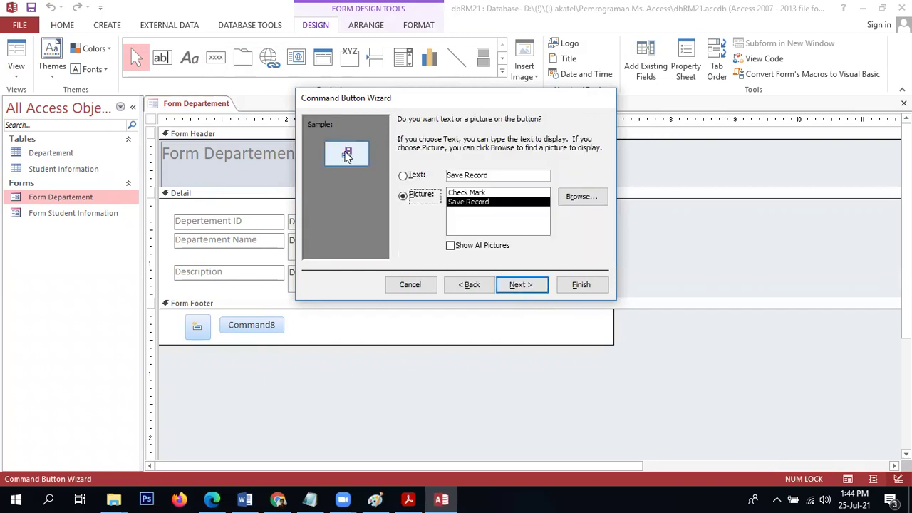
Give the button the Save Record disk picture, name it cmdSave, and finish.
click(453, 193)
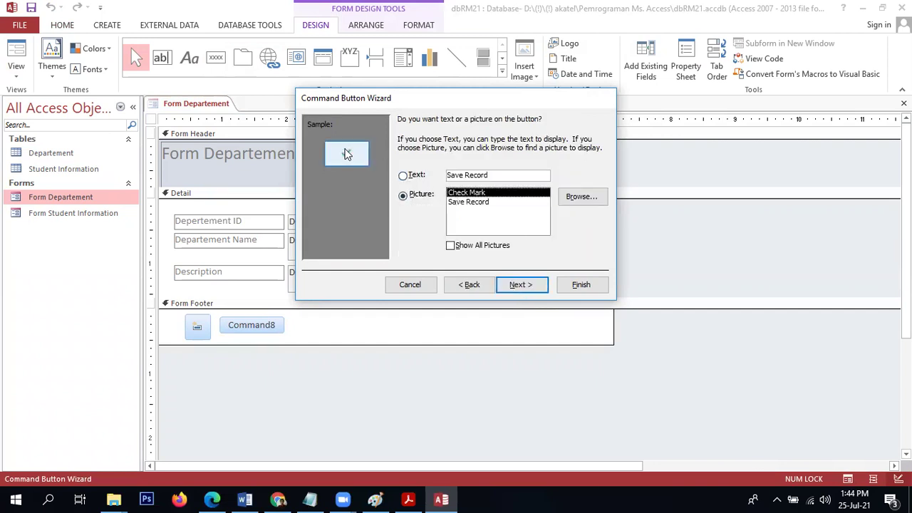
click(469, 205)
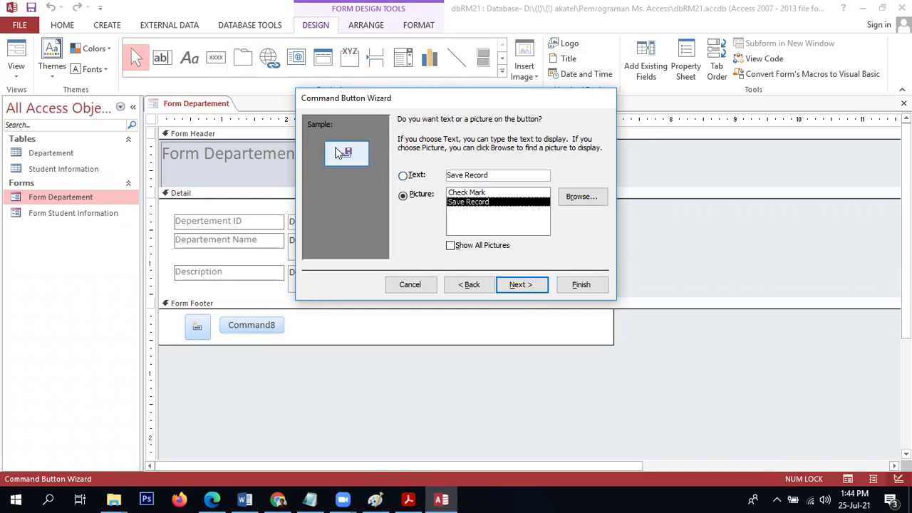
click(523, 289)
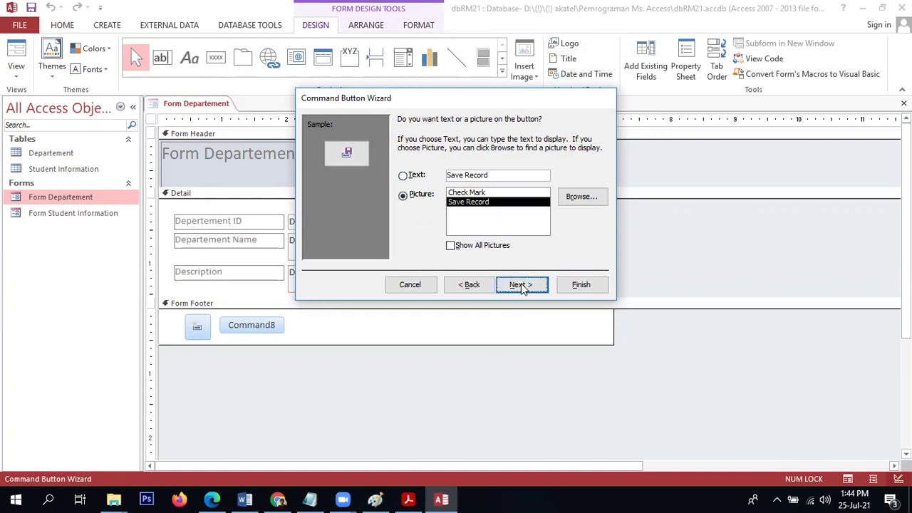
text(cmdSave)
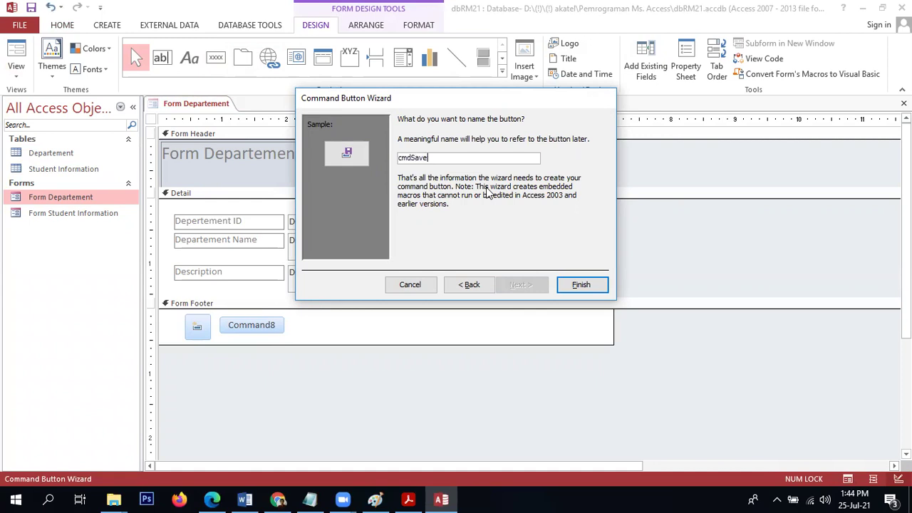
click(578, 284)
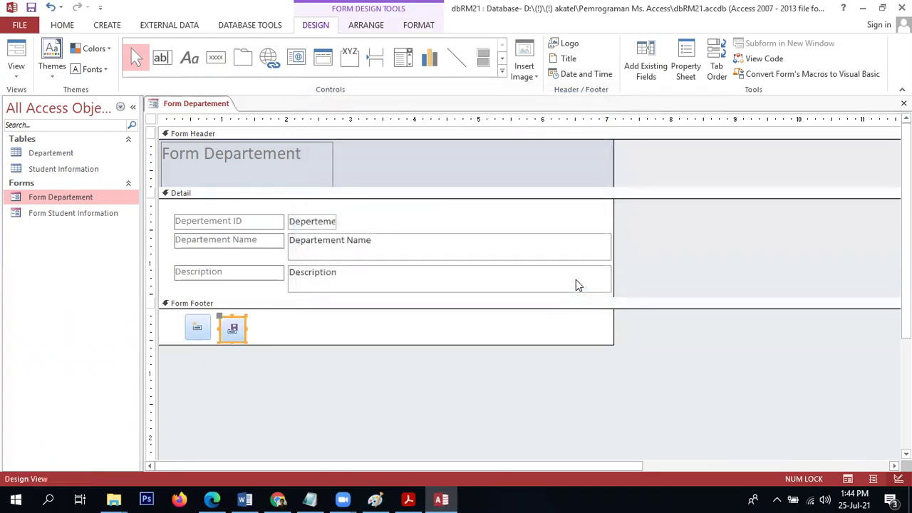
Nudge the new save button into position on Form Departement.
click(320, 322)
drag(230, 328, 230, 326)
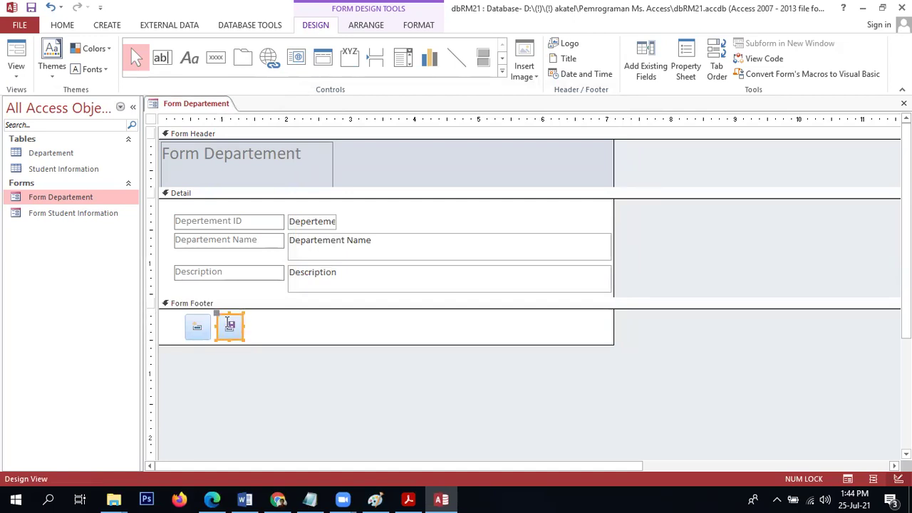
click(274, 329)
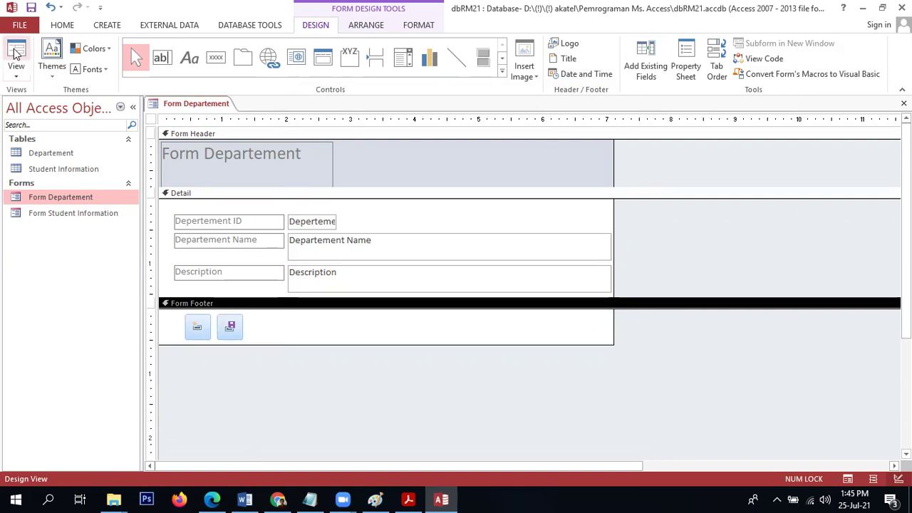
In Form View, add and save a new department record MI, Marketing Information.
click(15, 55)
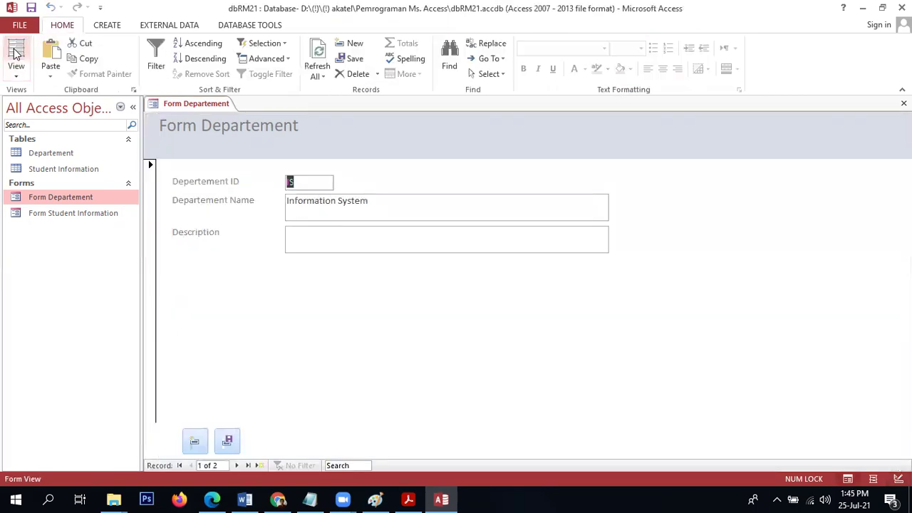
click(195, 442)
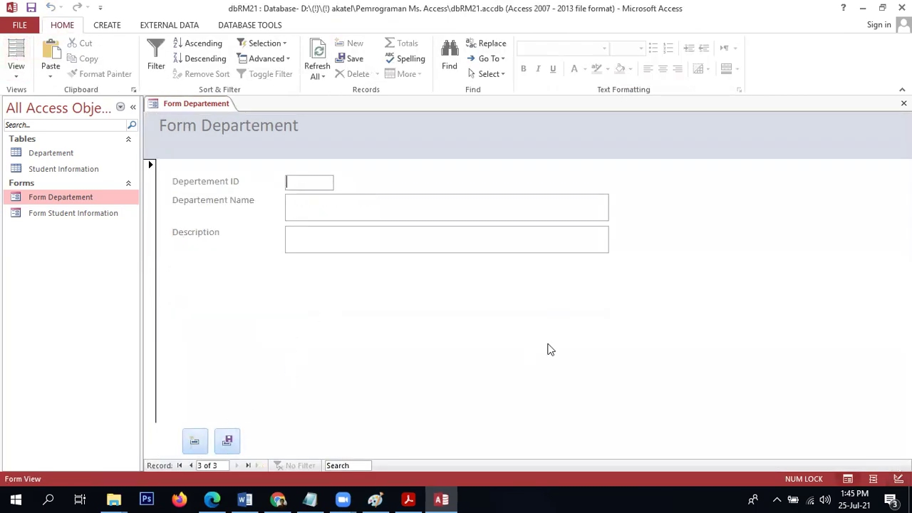
text(MI)
key(Tab)
text(Ma)
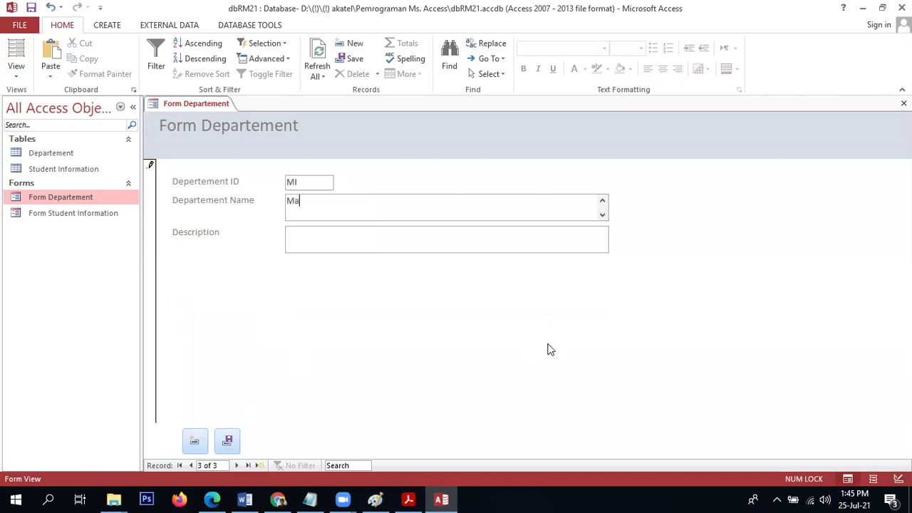
text(rketing Information)
click(227, 441)
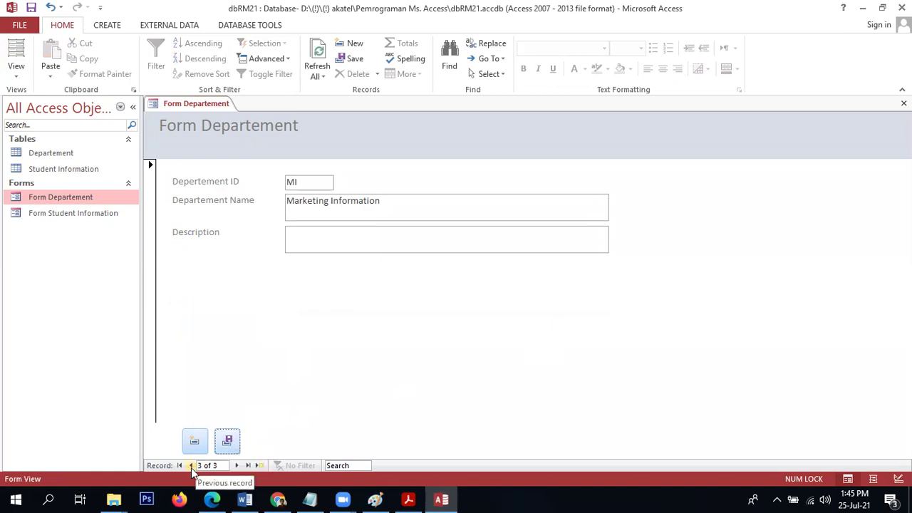
Browse back and forth through the records, then close the form keeping its design changes.
click(191, 467)
click(191, 468)
click(238, 465)
click(238, 465)
click(237, 465)
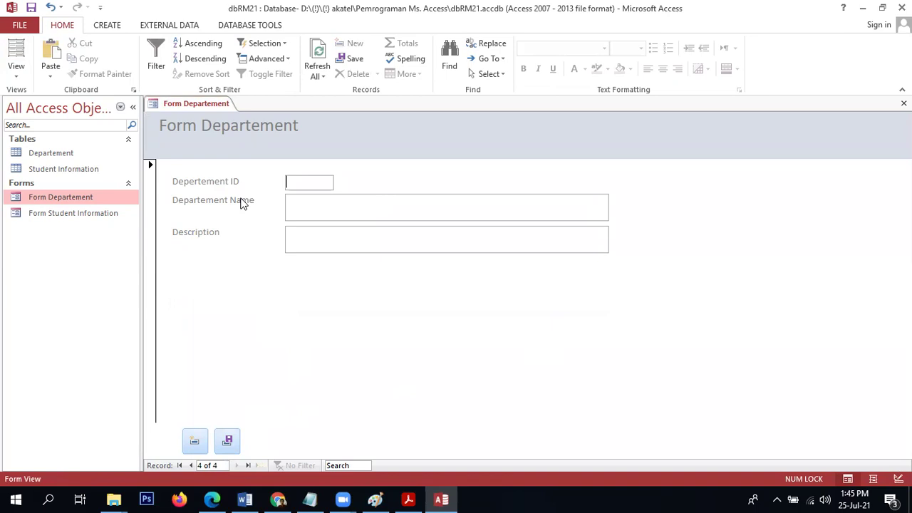
click(903, 104)
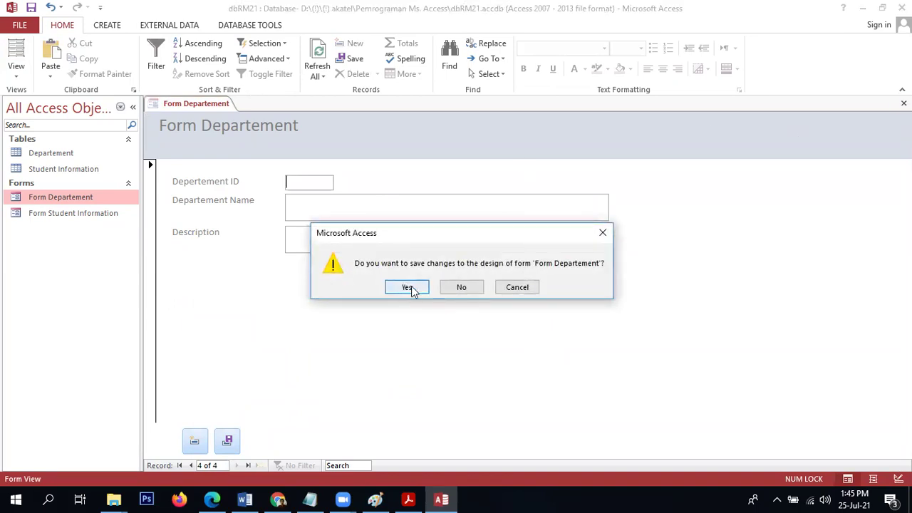
click(412, 289)
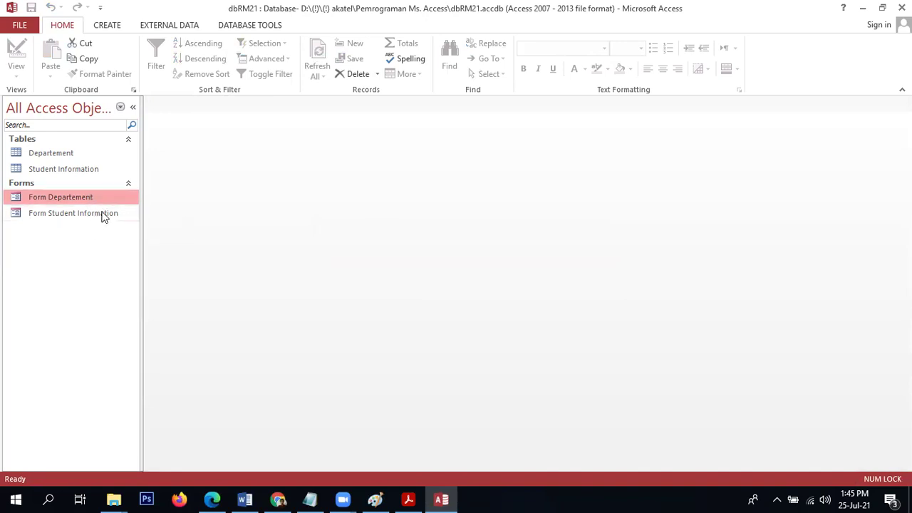
Create a new blank form and place a command button on it.
click(107, 26)
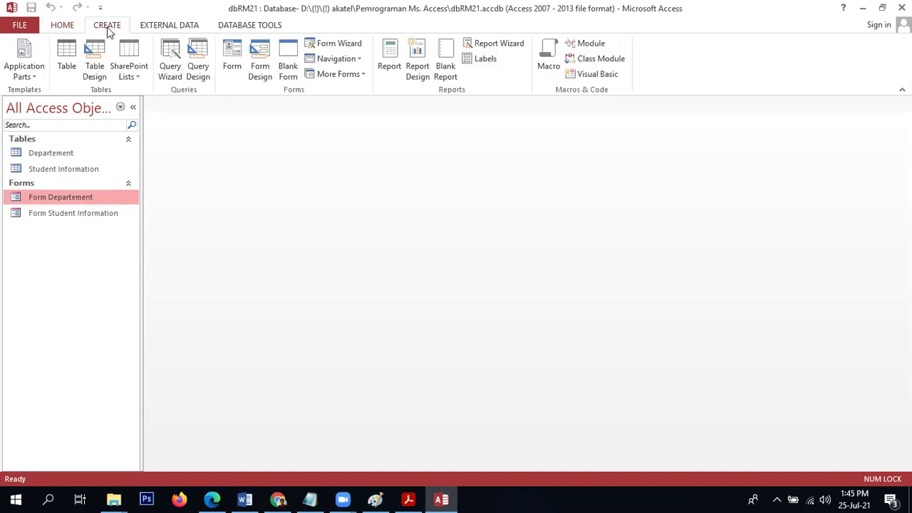
click(299, 62)
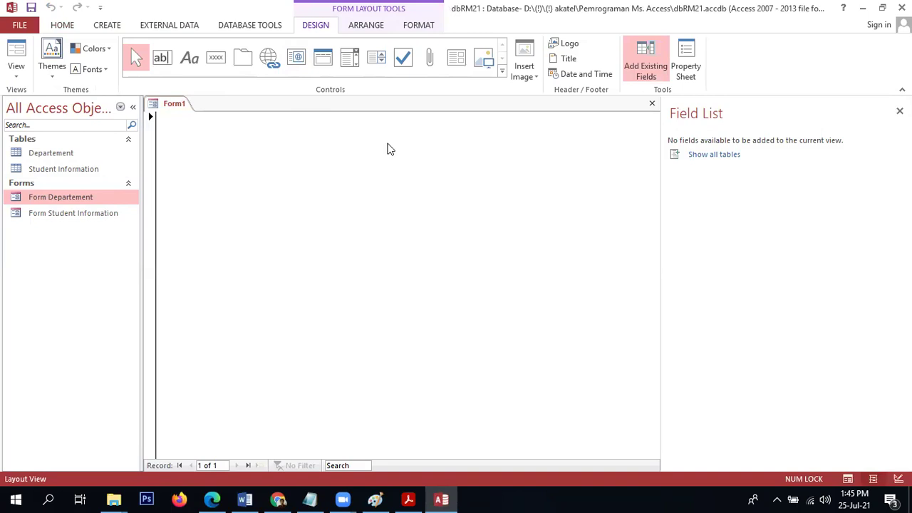
click(216, 59)
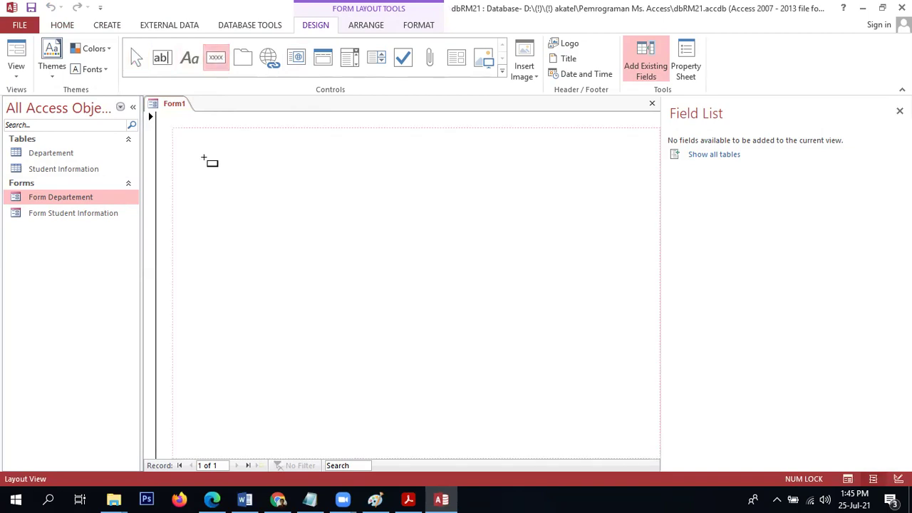
click(203, 157)
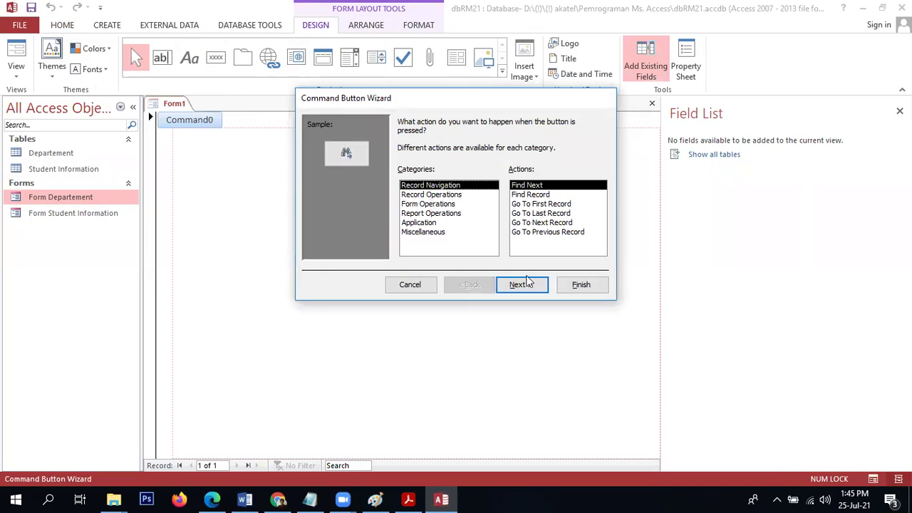
Make the button open a form, captioned 'Open Form Departement'.
key(Down)
key(Down)
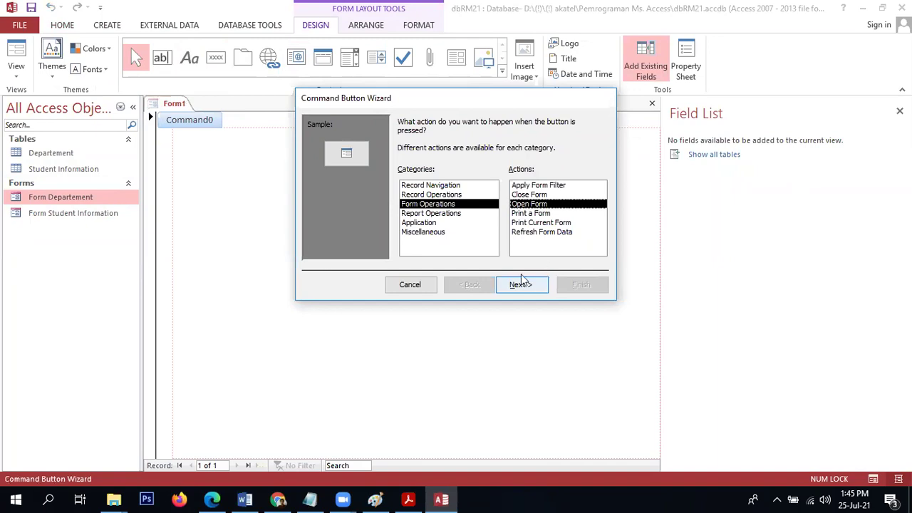
click(523, 284)
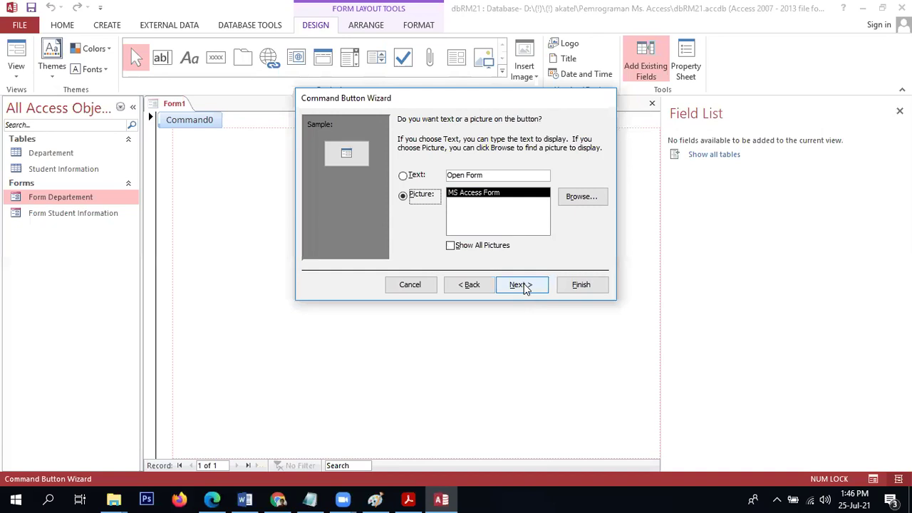
click(490, 175)
text(Depa)
text(rtement)
key(Return)
key(Return)
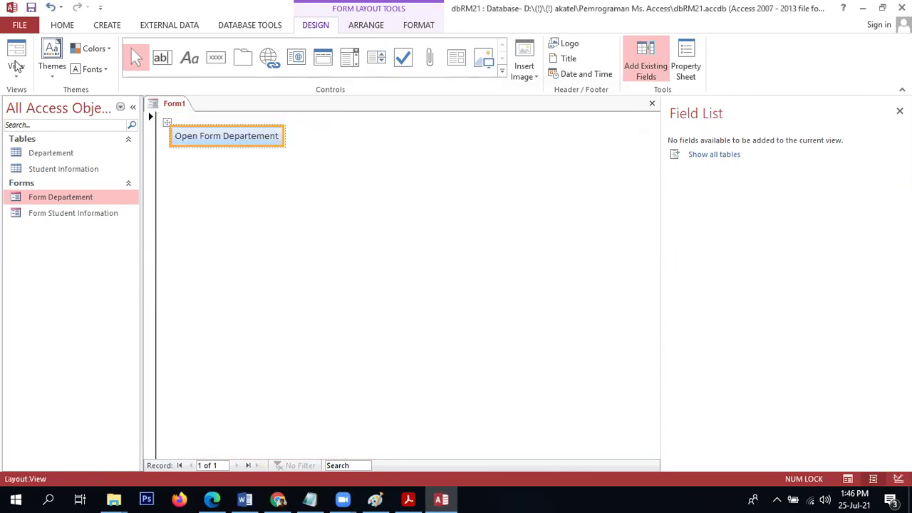
Test the button in Form View by opening Form Departement, then return to Form1.
click(16, 57)
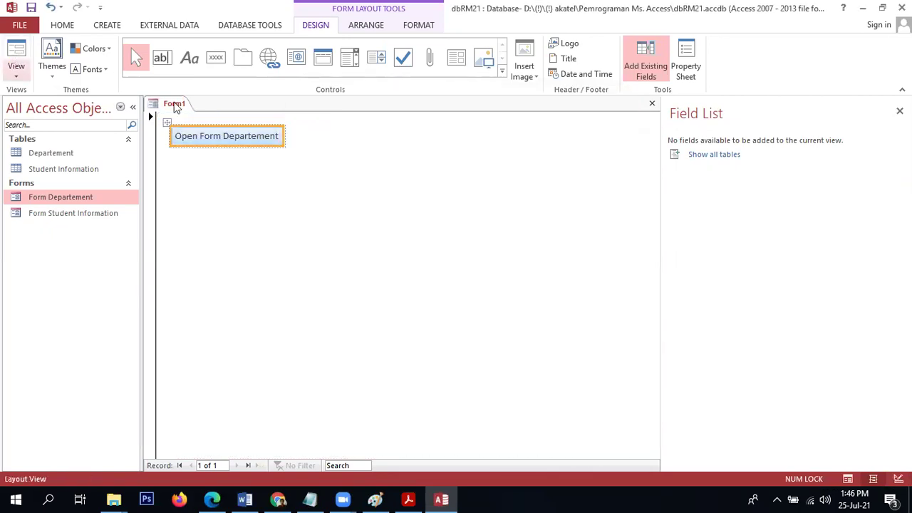
click(193, 138)
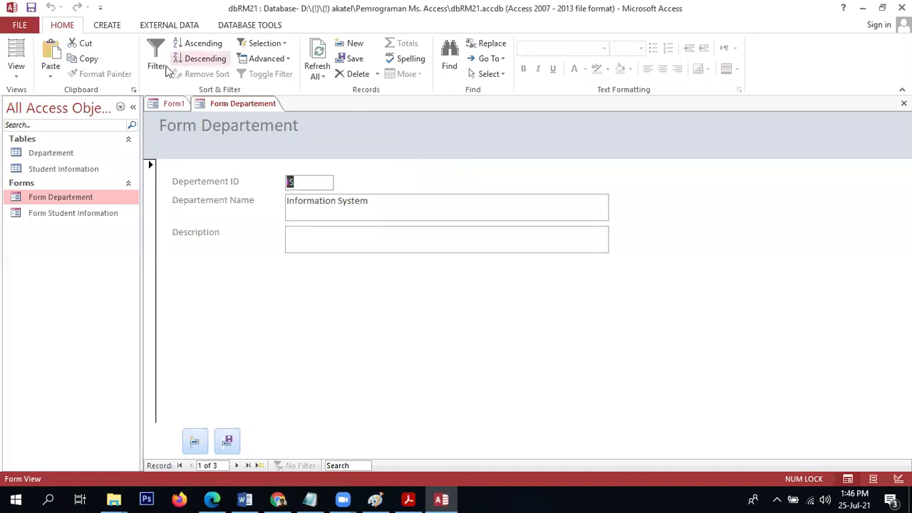
click(156, 103)
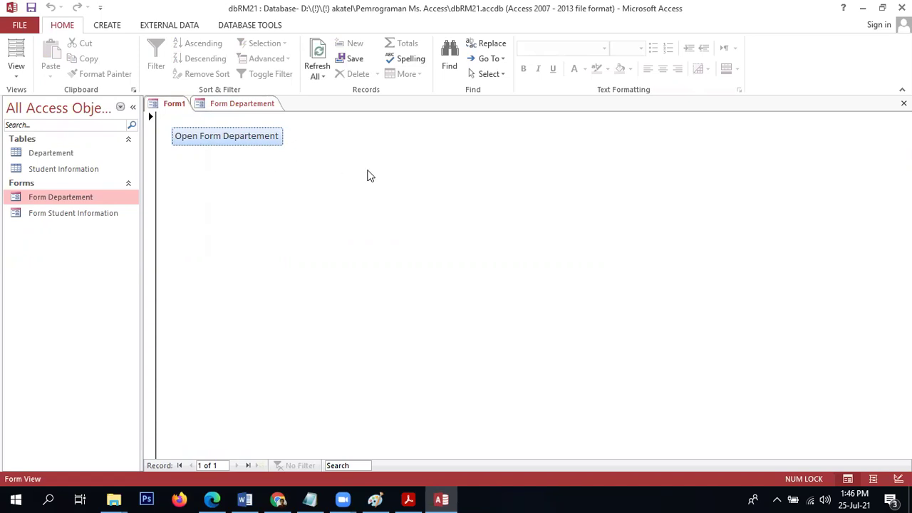
Switch Form1 to Design View and enlarge its Detail section.
click(17, 73)
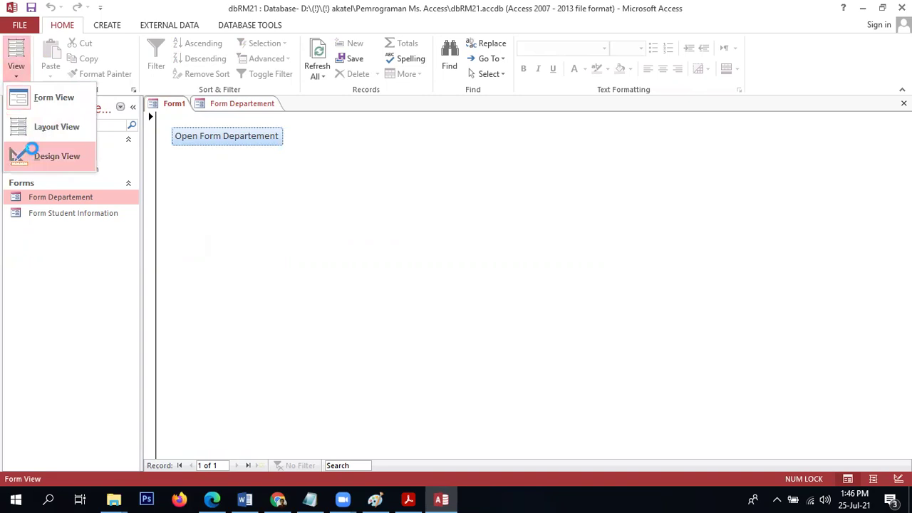
click(32, 148)
click(276, 151)
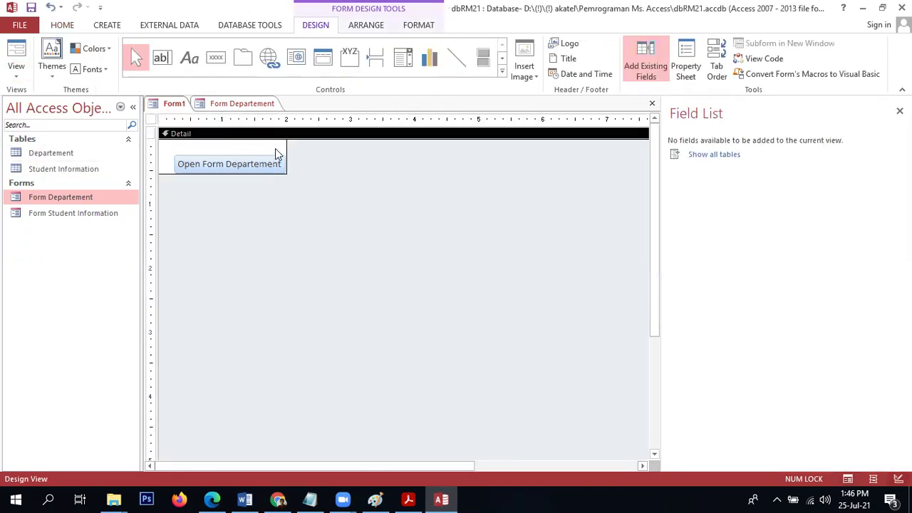
drag(286, 170, 385, 257)
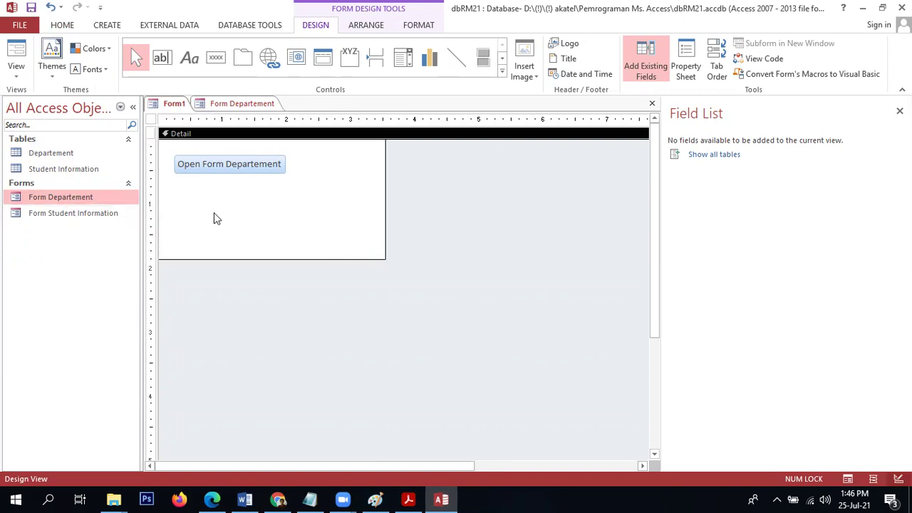
Add a second button that opens Form Student Information showing all records.
click(218, 62)
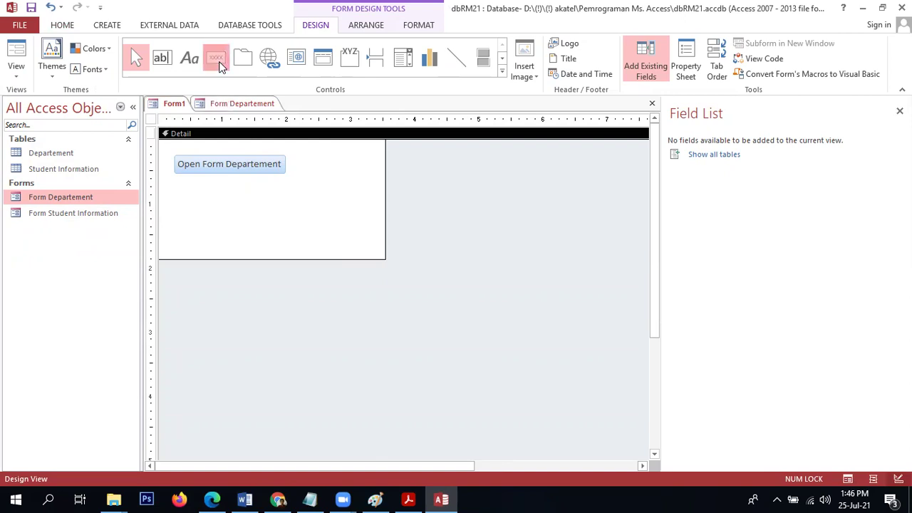
click(179, 184)
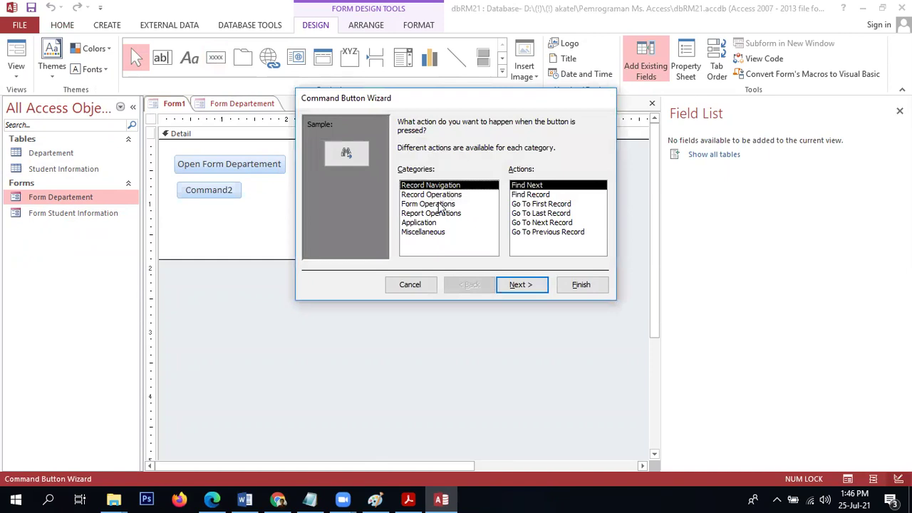
click(441, 204)
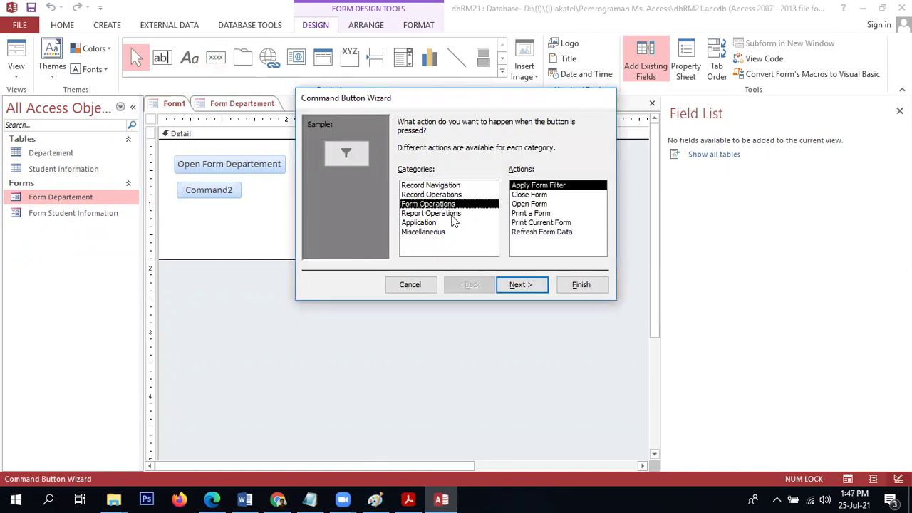
click(453, 223)
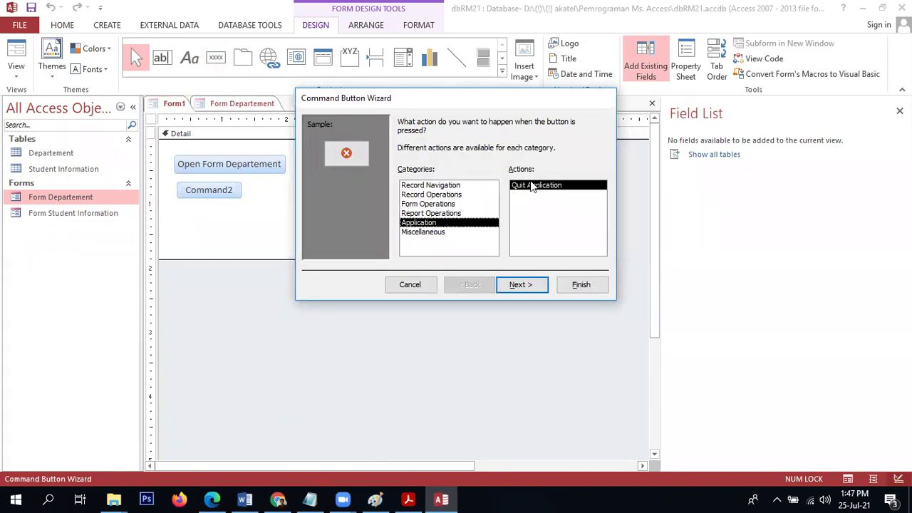
click(446, 205)
click(443, 214)
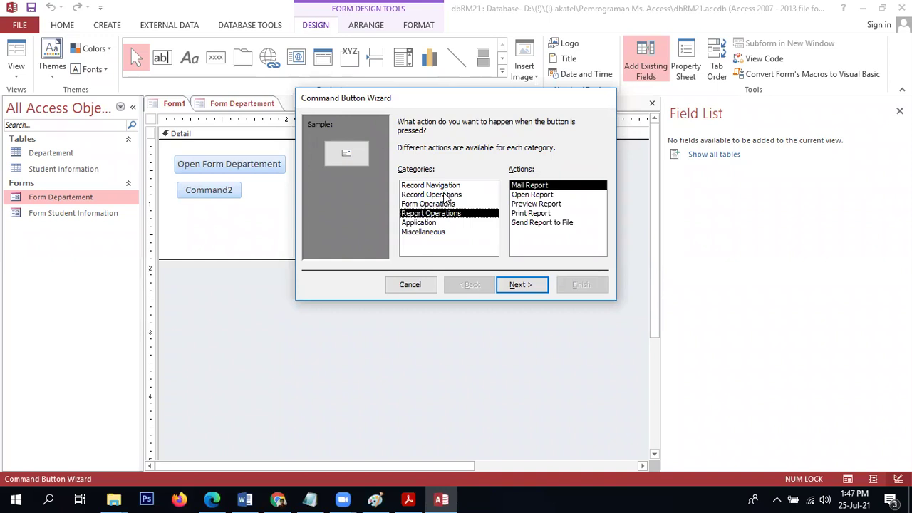
click(441, 204)
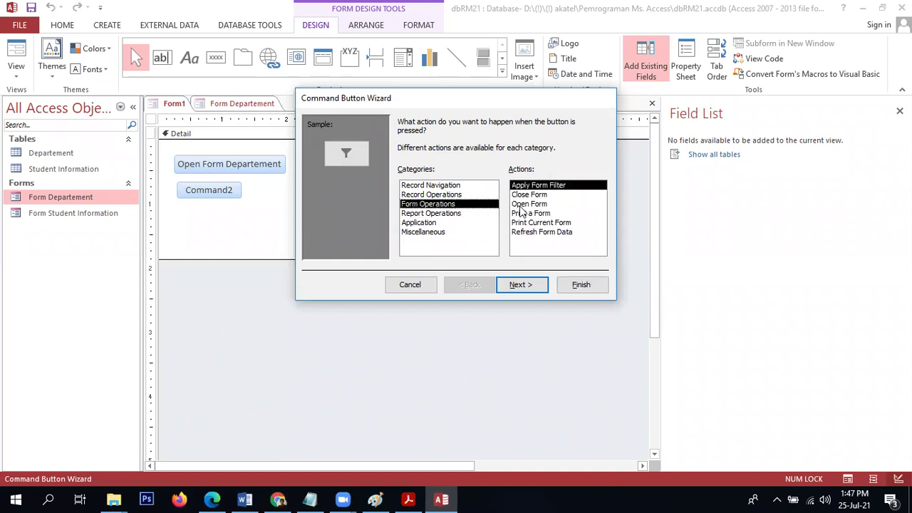
click(525, 205)
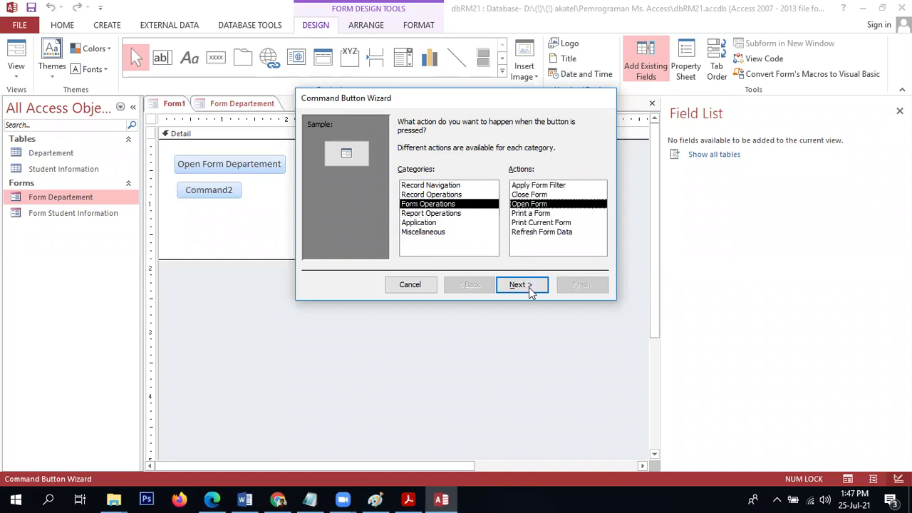
click(529, 290)
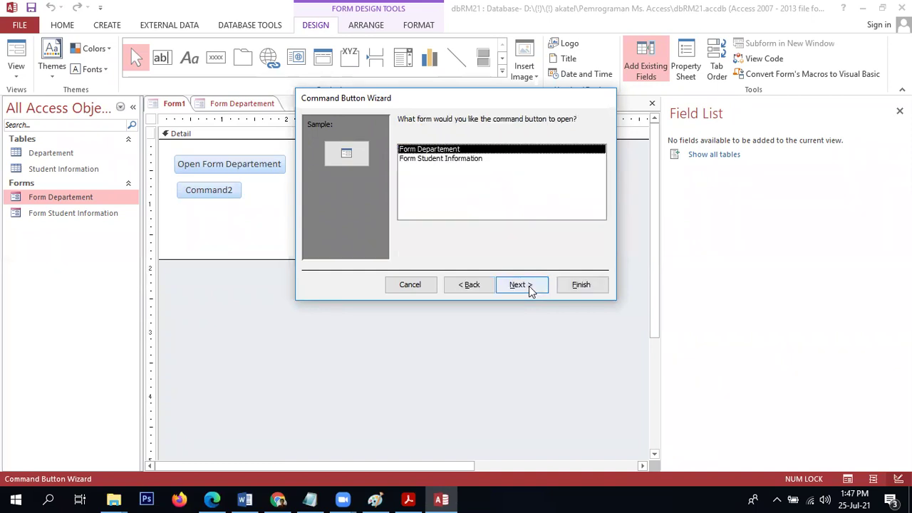
click(458, 159)
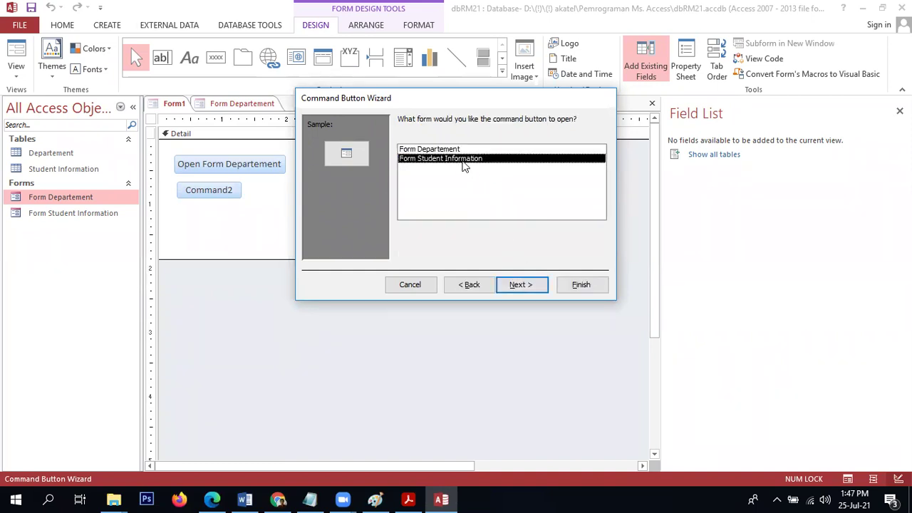
click(527, 289)
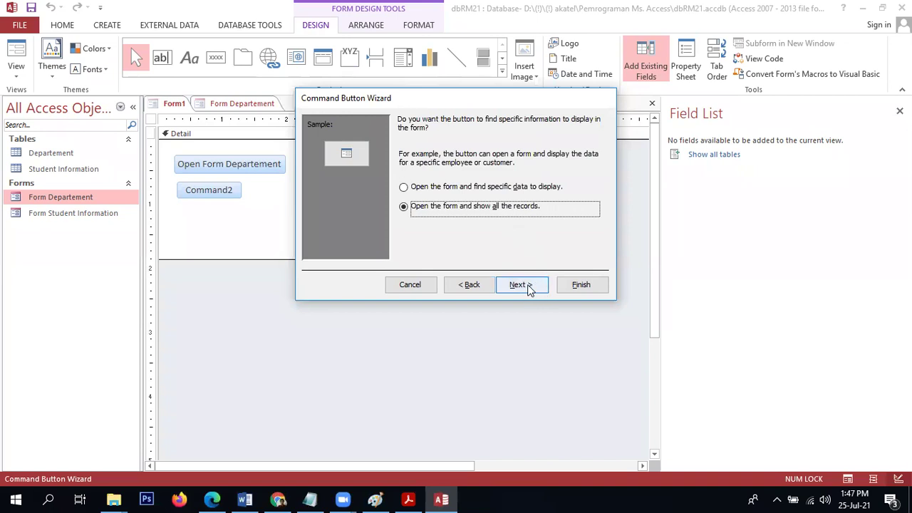
click(528, 286)
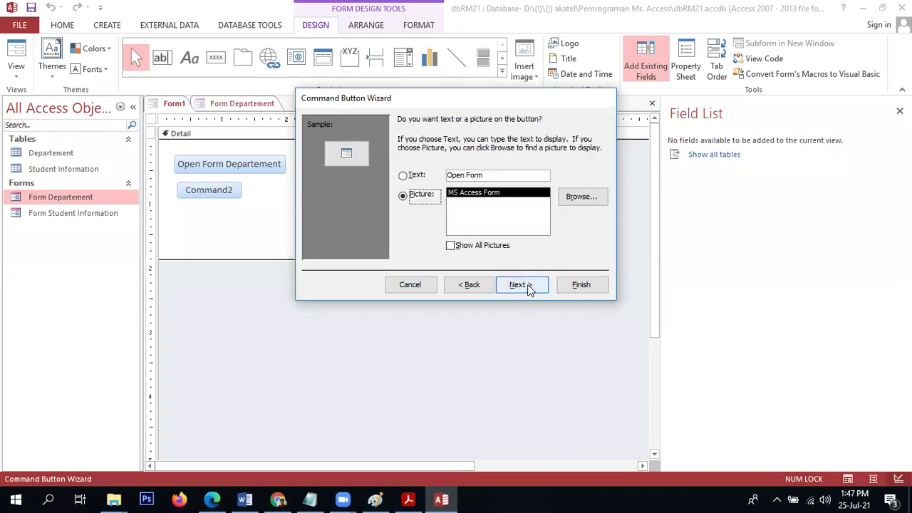
Caption the button 'Open Form Student', name it cmdStudent, and widen it.
click(501, 175)
text(Student)
click(521, 285)
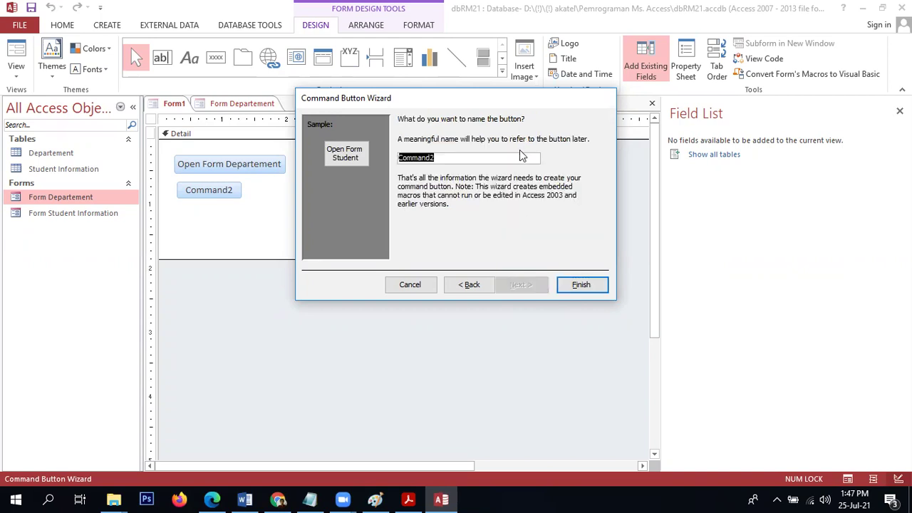
text(cmdStudent)
click(574, 284)
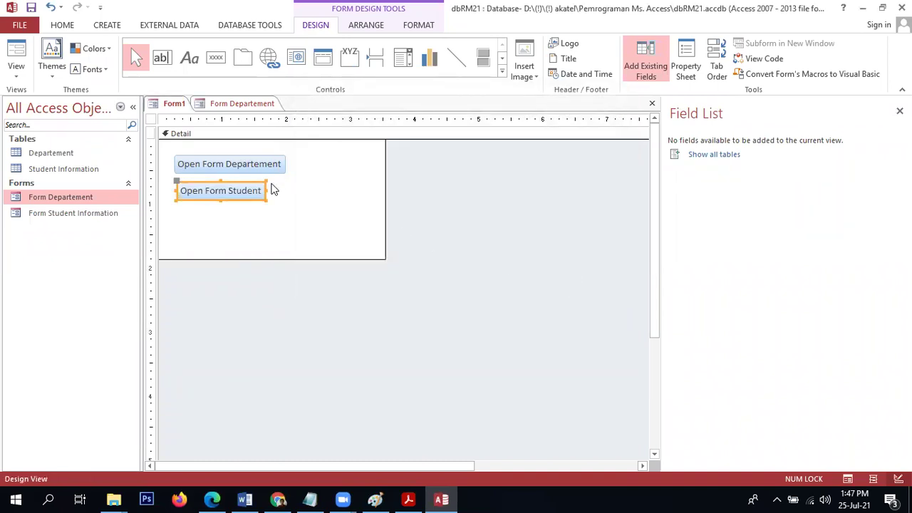
drag(266, 190, 284, 192)
click(260, 230)
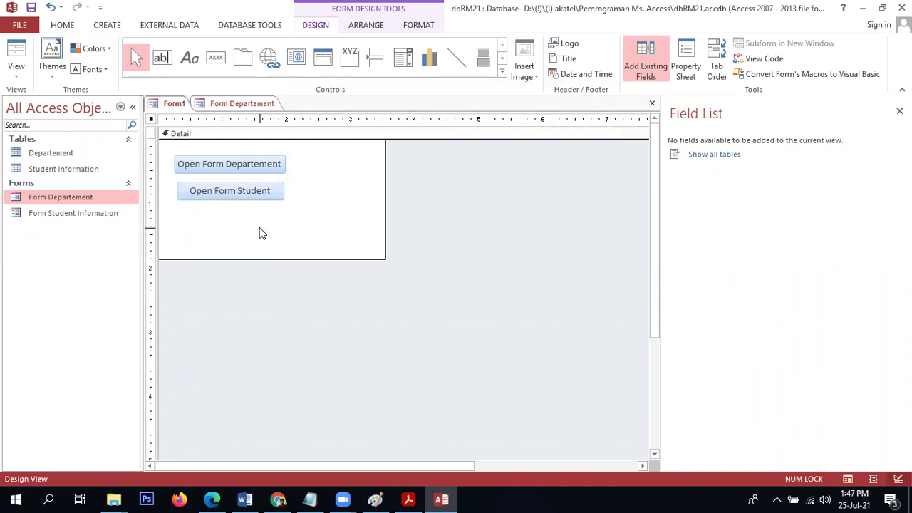
Switch Form Departement into Design View.
click(251, 108)
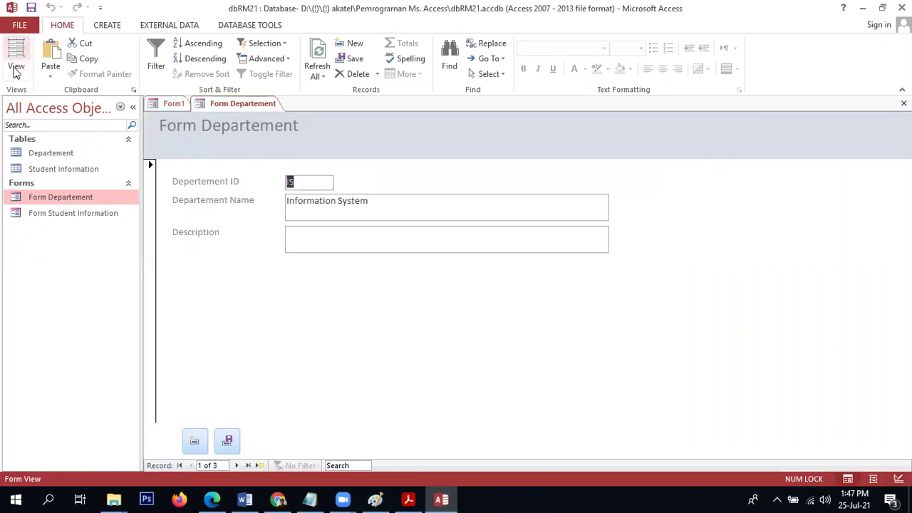
click(17, 78)
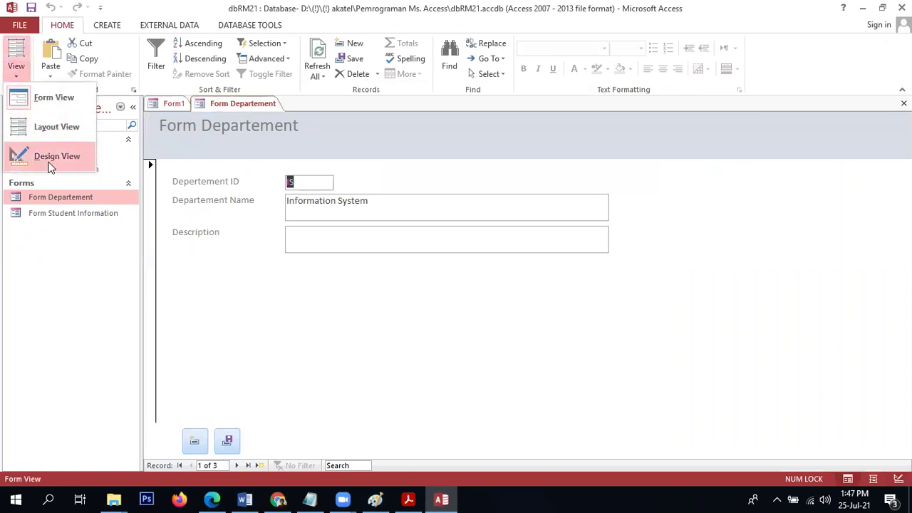
click(52, 158)
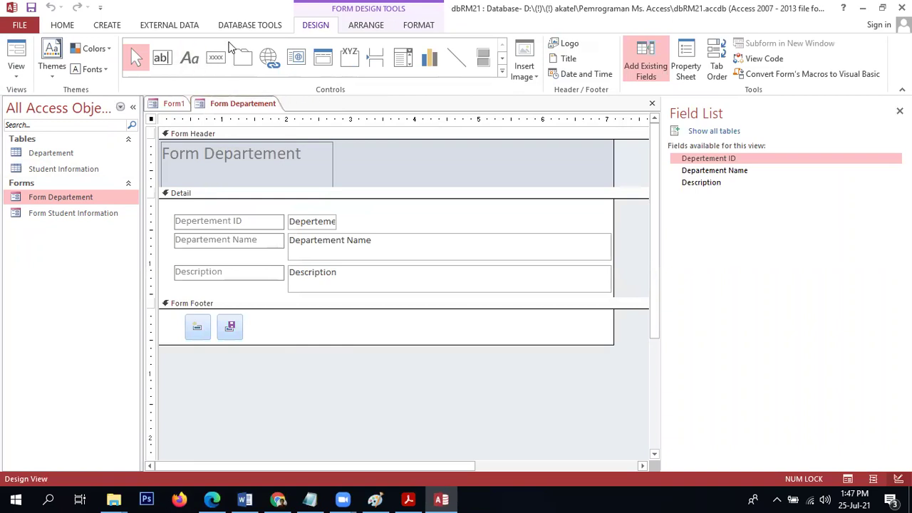
Add a footer button that closes the form, keeping the Exit Doorway picture, named Close.
click(217, 58)
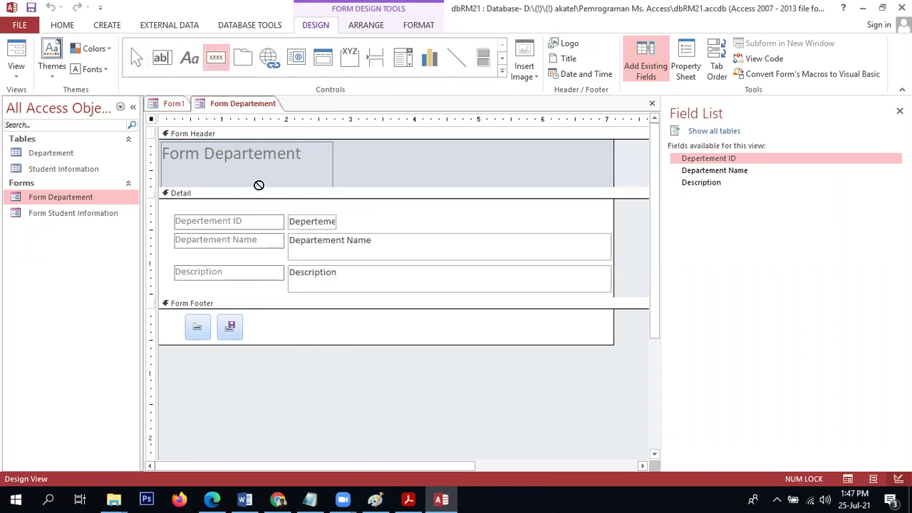
click(258, 318)
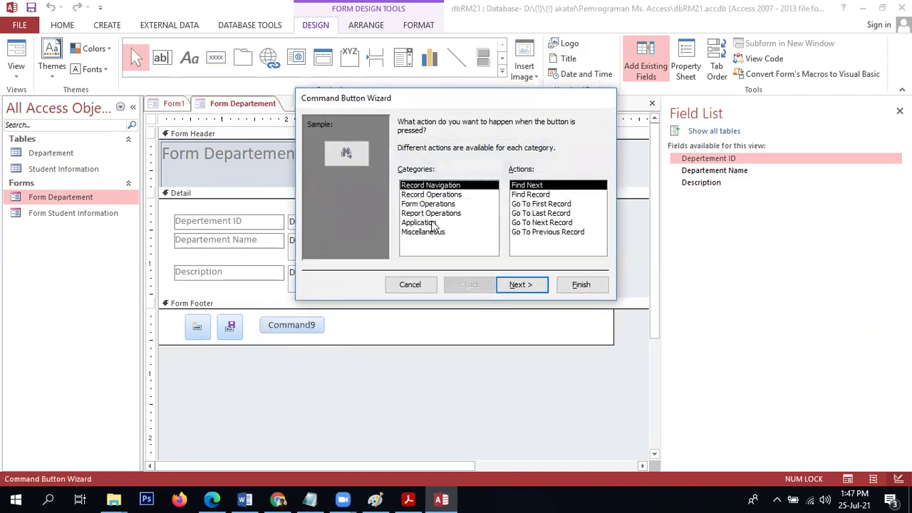
click(438, 205)
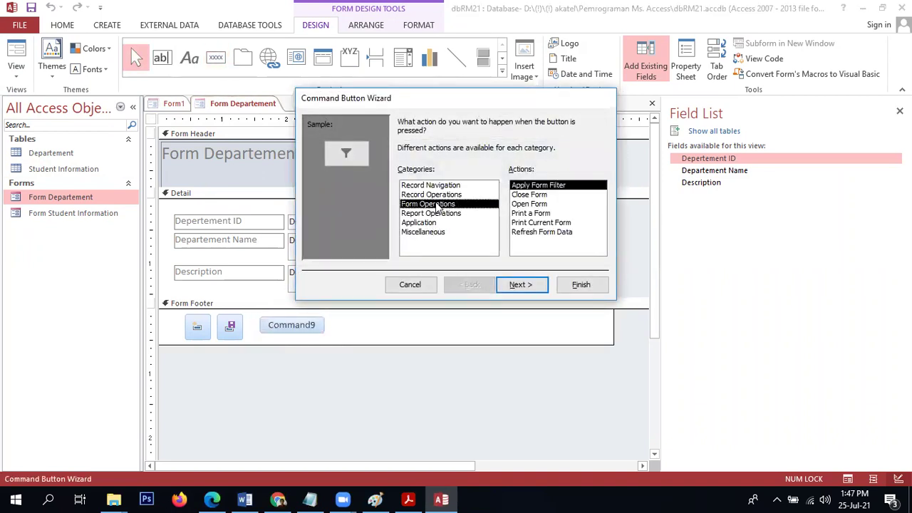
click(531, 196)
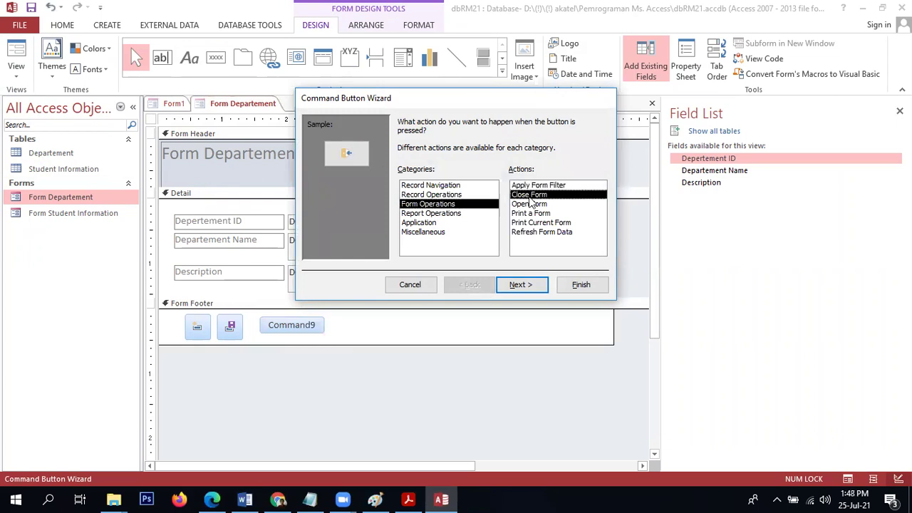
click(527, 285)
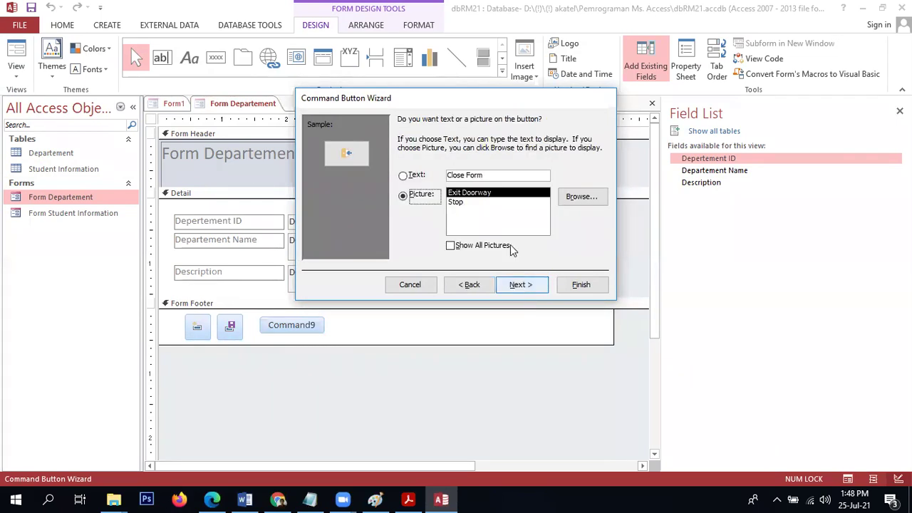
click(520, 285)
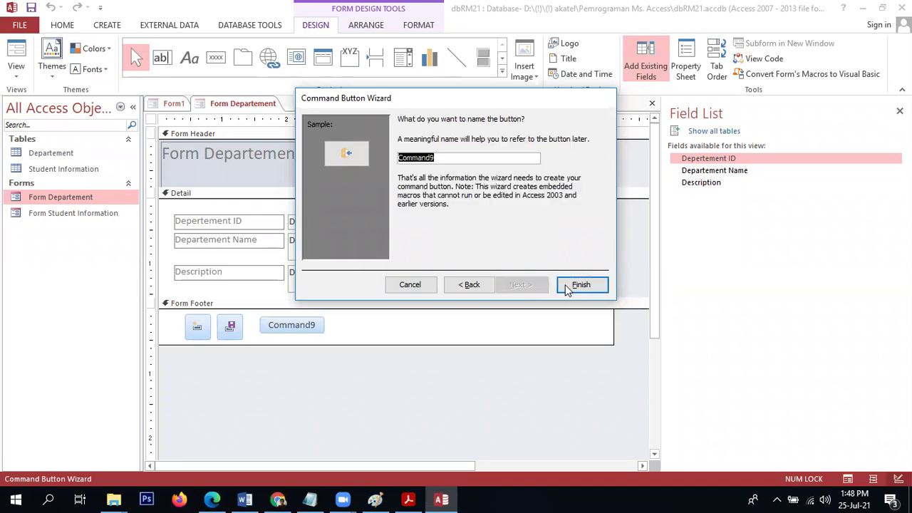
text(Close)
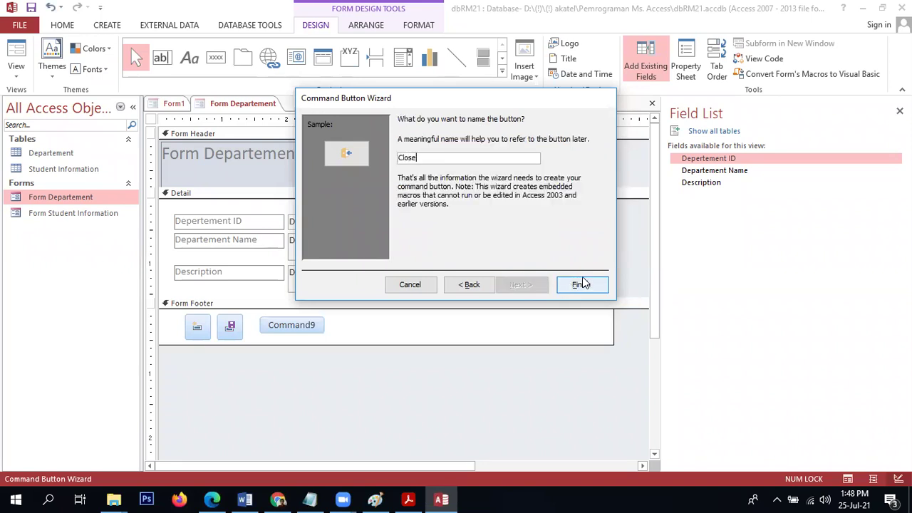
click(581, 283)
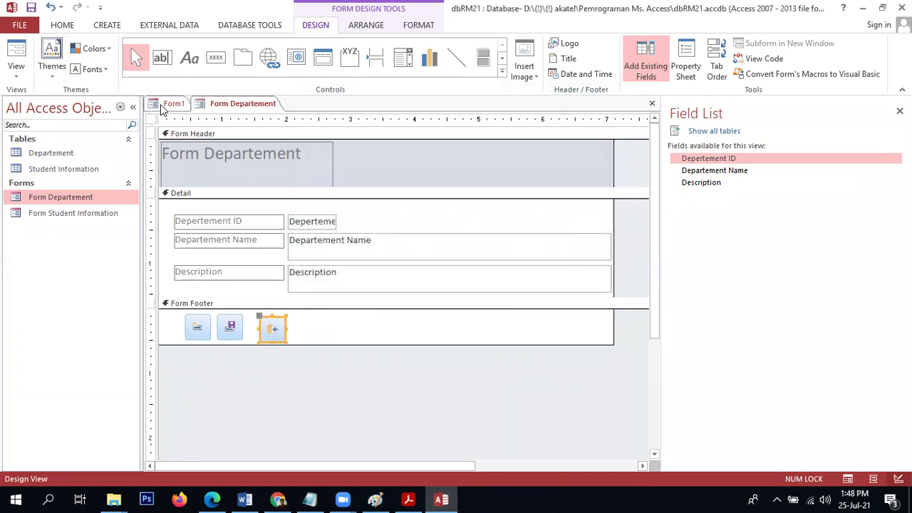
Test Form Departement's new close button and save the form's design changes.
click(15, 53)
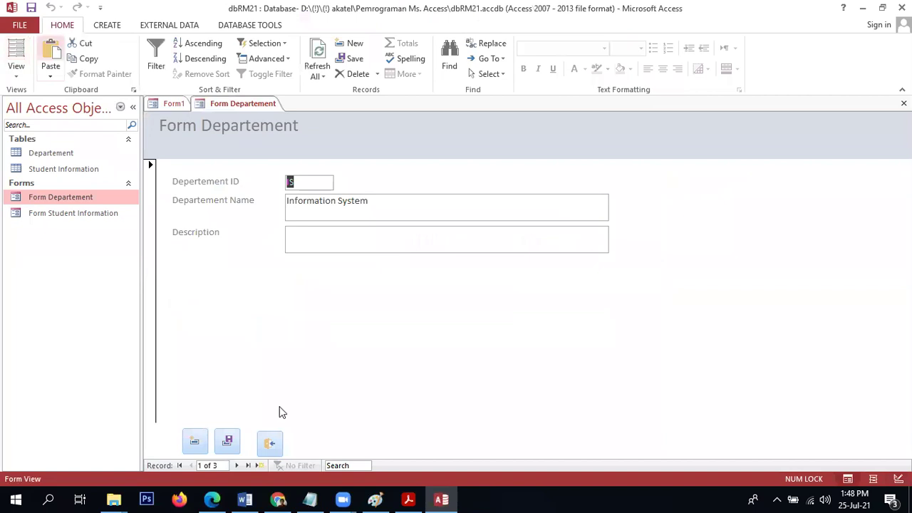
click(270, 443)
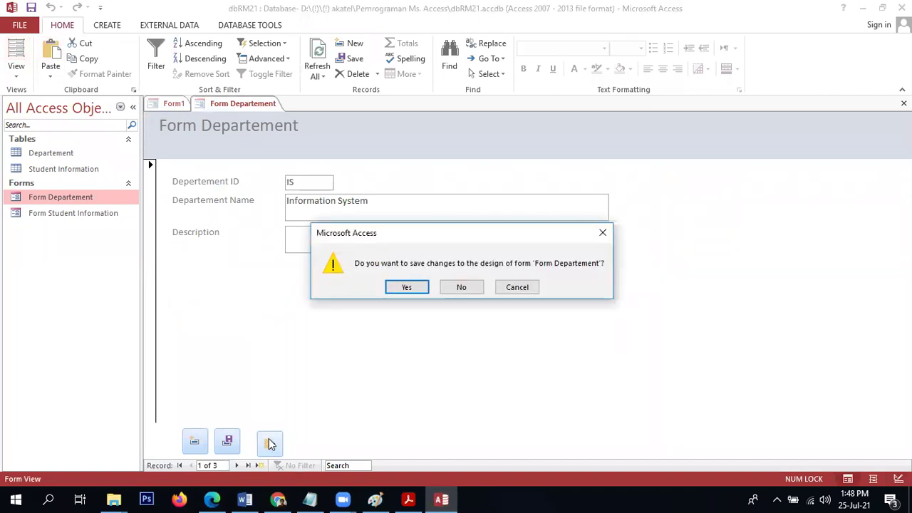
click(409, 287)
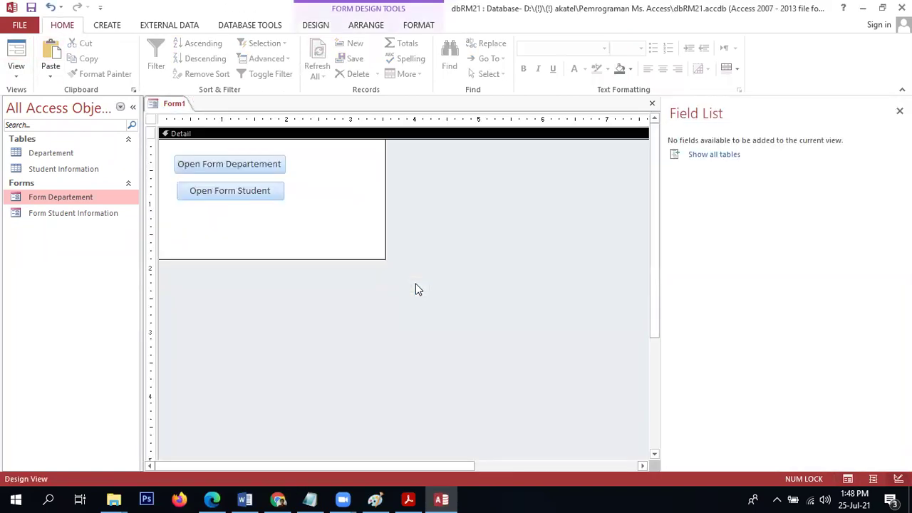
Run Form1's department and student buttons, close both forms, and return Form1 to Design View.
click(14, 47)
click(253, 142)
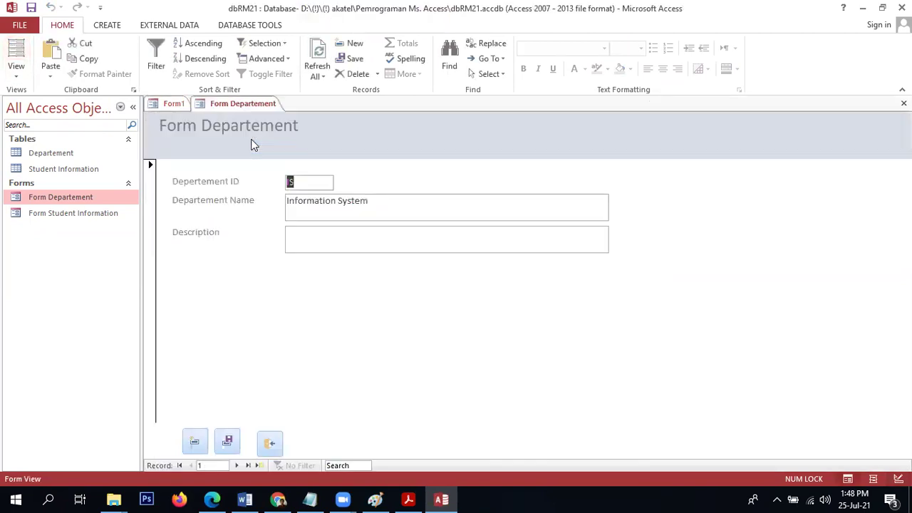
click(269, 442)
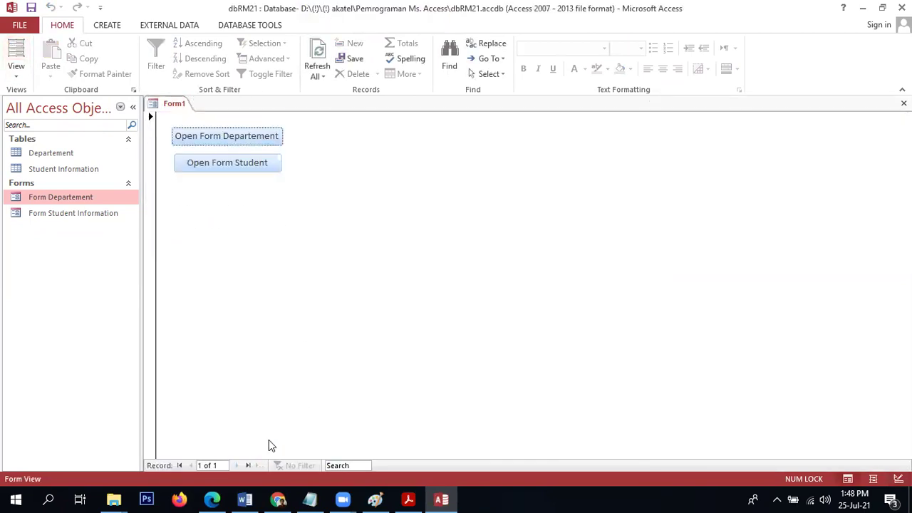
click(217, 167)
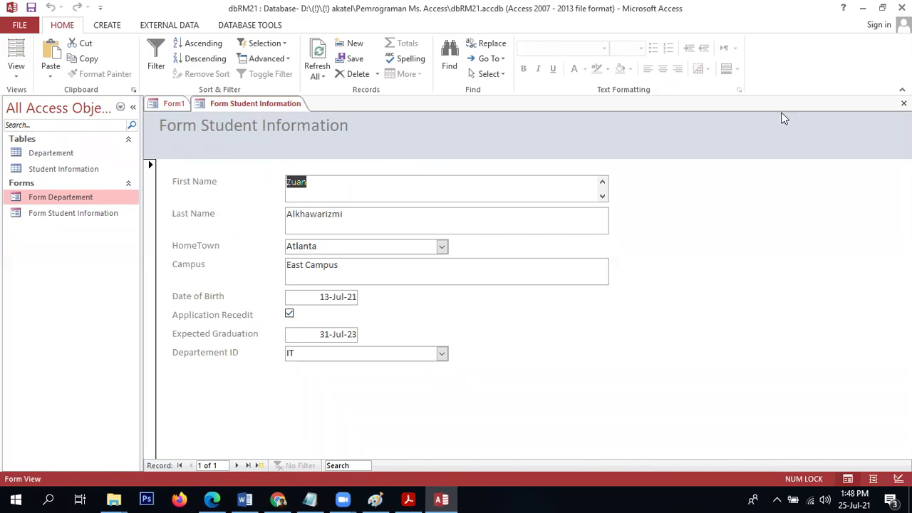
click(904, 103)
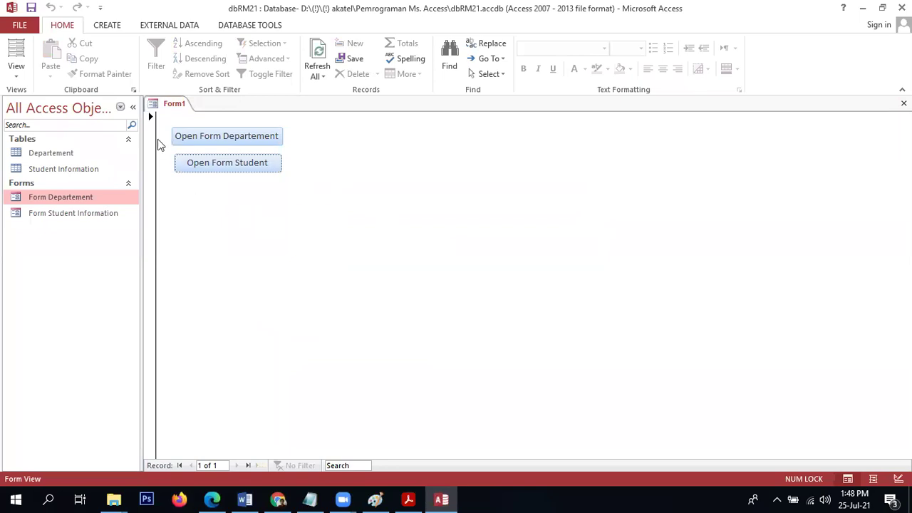
click(16, 74)
click(44, 156)
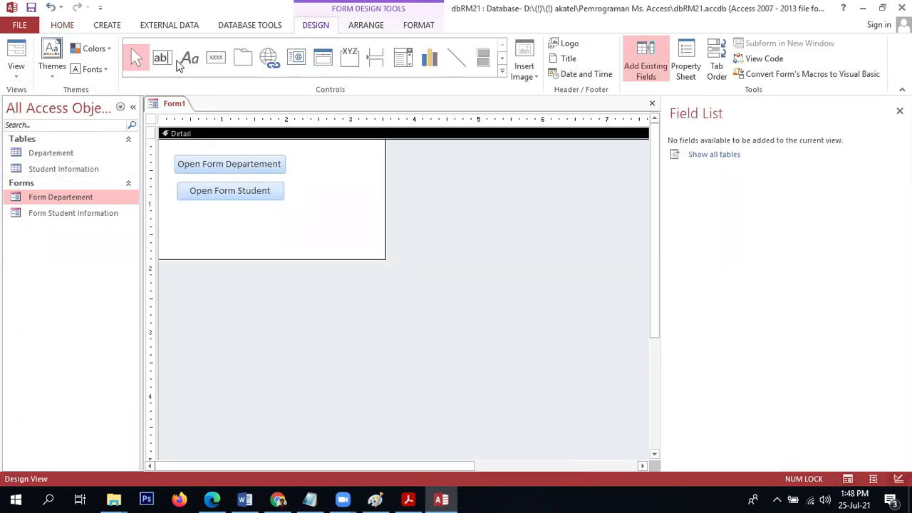
Place a third button on Form1 with the Application > Quit Application action.
click(221, 67)
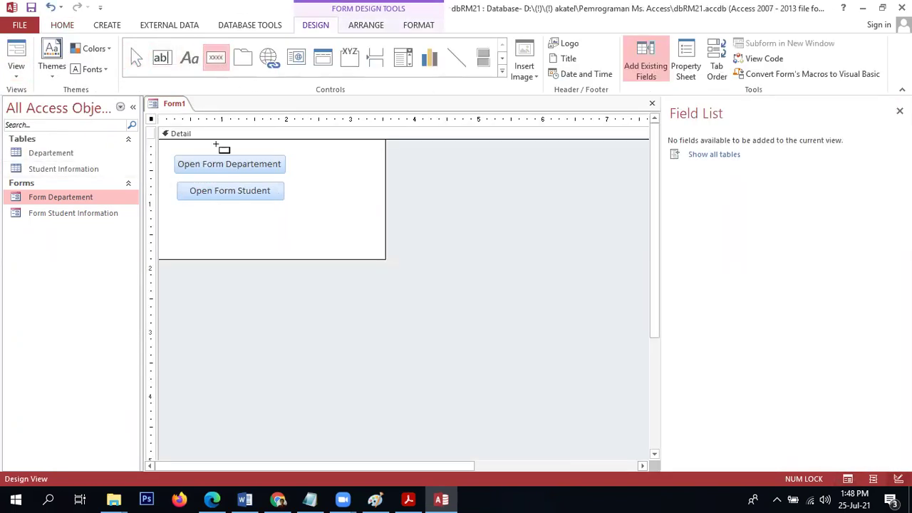
click(186, 210)
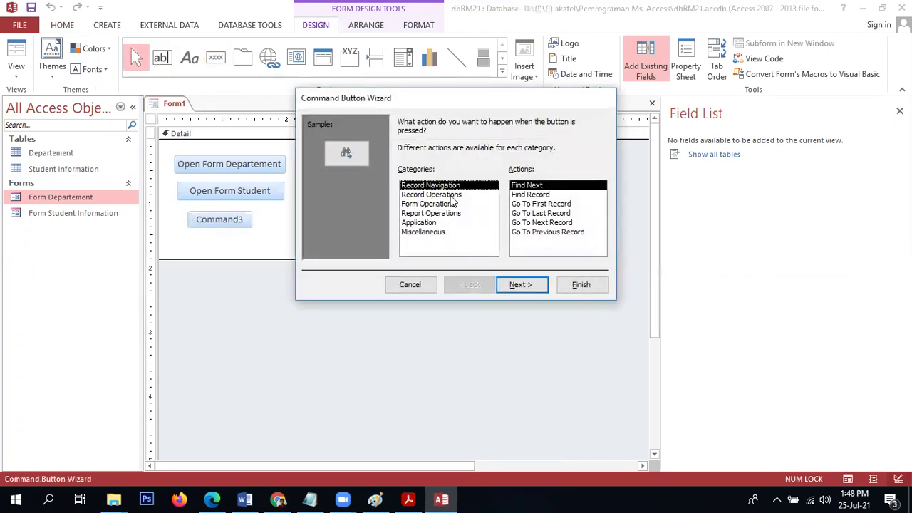
click(437, 223)
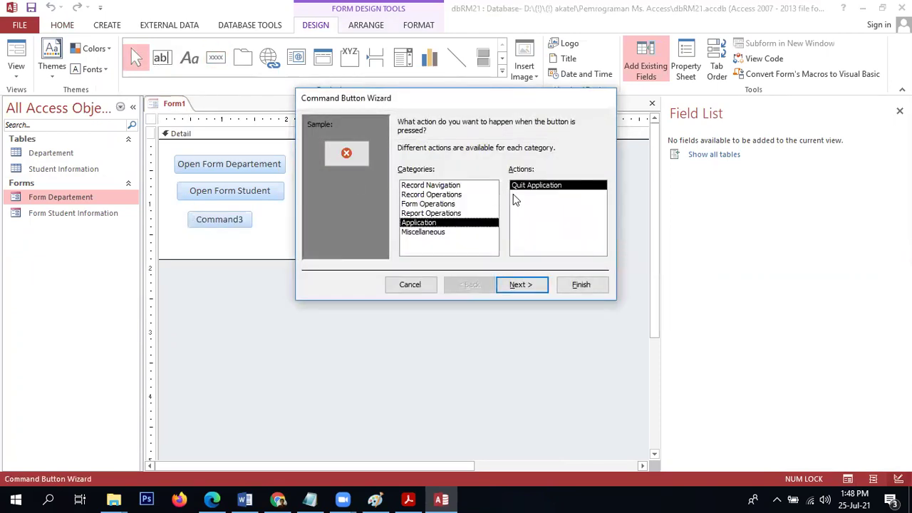
click(518, 285)
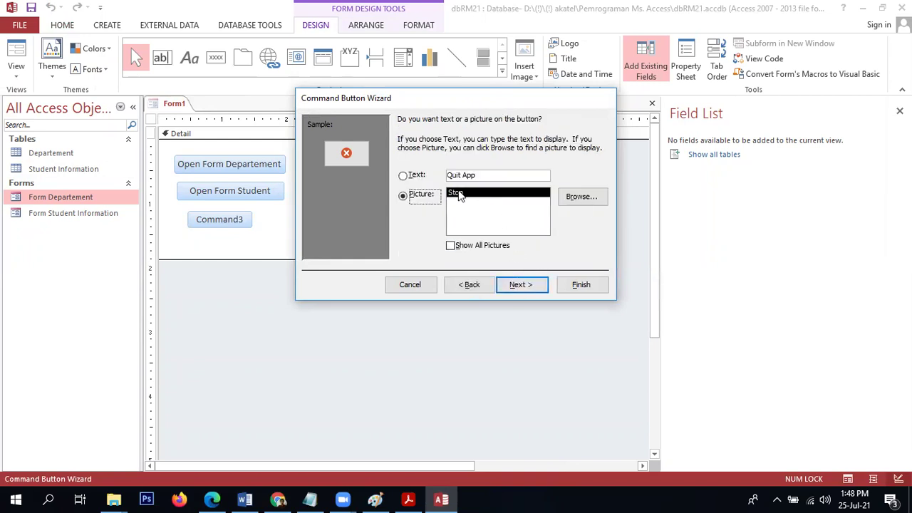
Caption the button 'Keluar Aplikasi', name it, and finish the wizard.
click(411, 176)
key(Tab)
key(End)
text(Keluar)
key(BackSpace)
key(BackSpace)
key(BackSpace)
key(BackSpace)
key(BackSpace)
key(BackSpace)
key(BackSpace)
key(BackSpace)
key(BackSpace)
key(BackSpace)
key(BackSpace)
key(BackSpace)
key(BackSpace)
key(BackSpace)
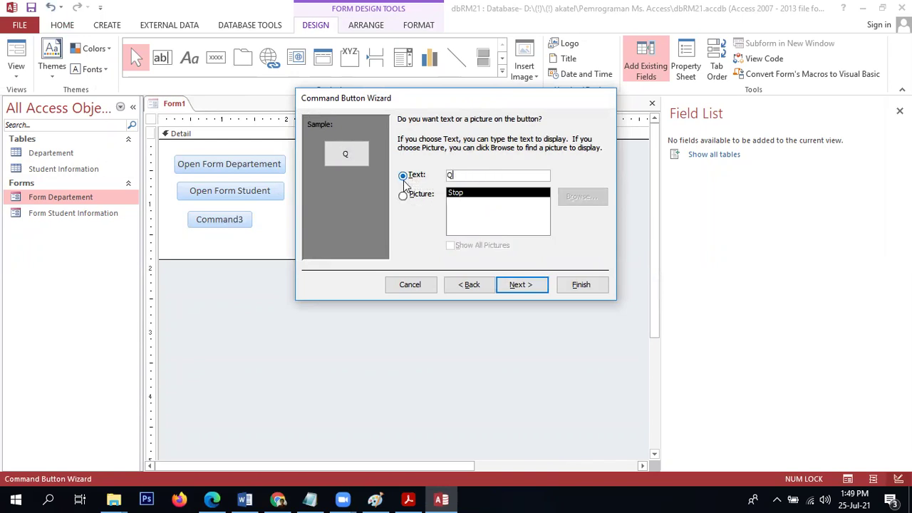
text(Keluar Aplikasi)
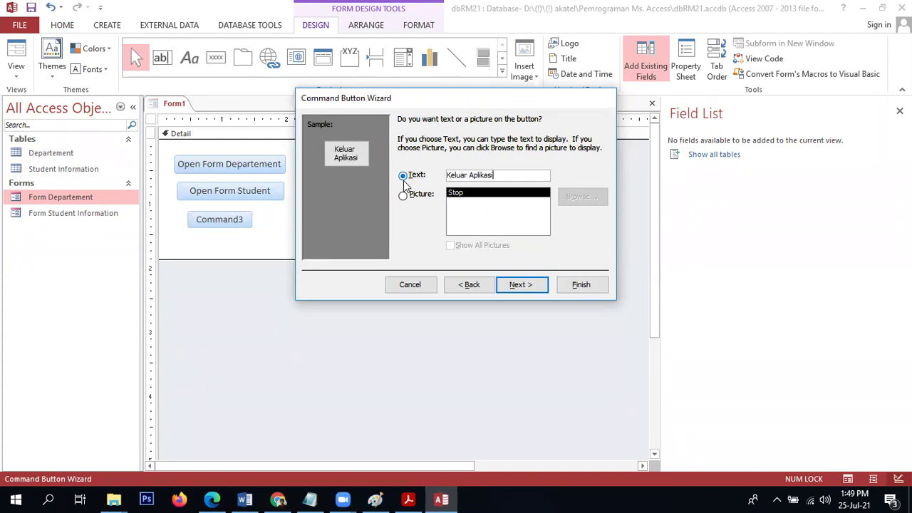
click(522, 284)
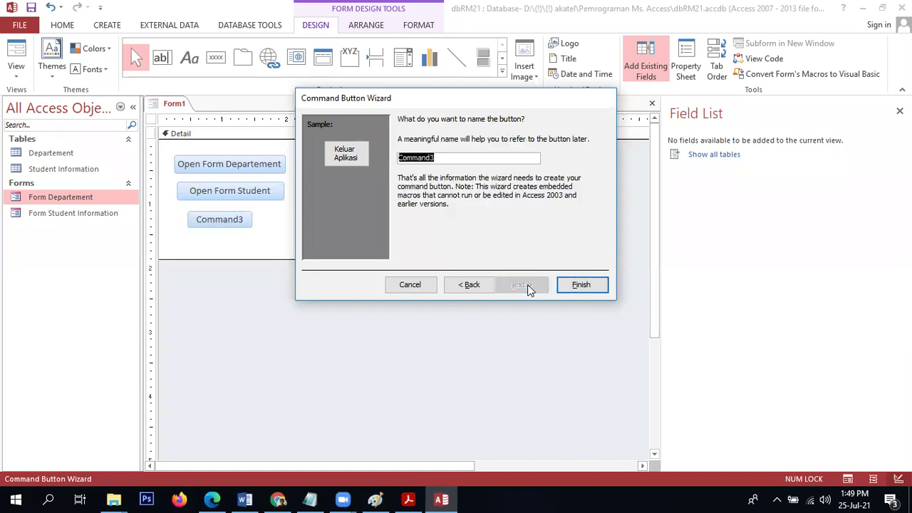
text(btn)
click(561, 285)
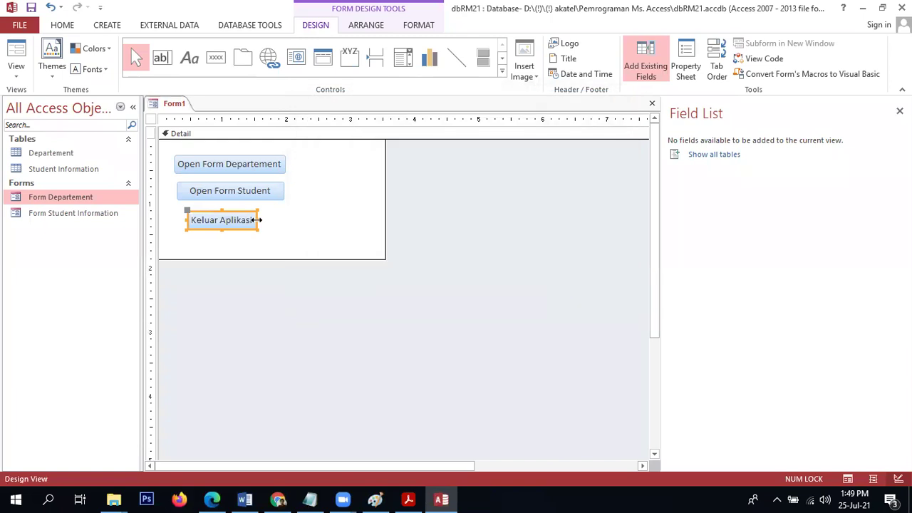
Widen the Keluar Aplikasi button to match the others and view Form1 in Form View.
drag(286, 219, 288, 220)
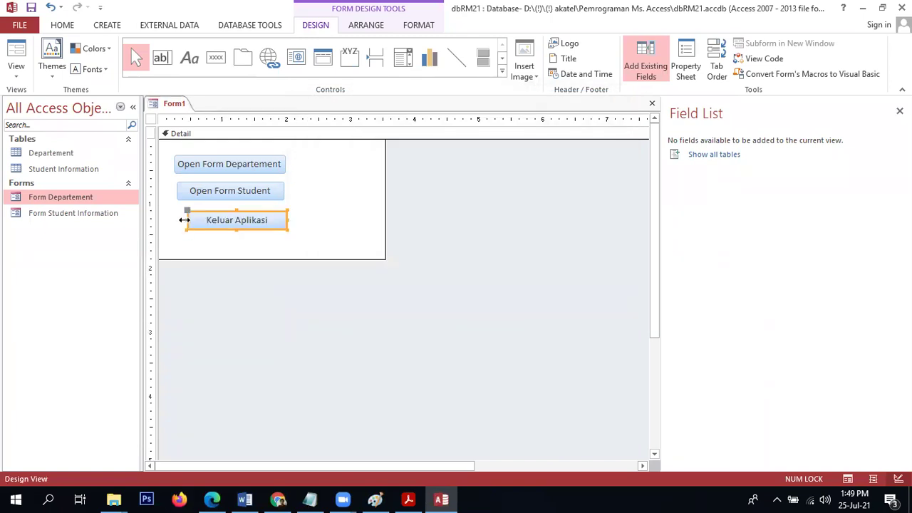
drag(184, 220, 175, 220)
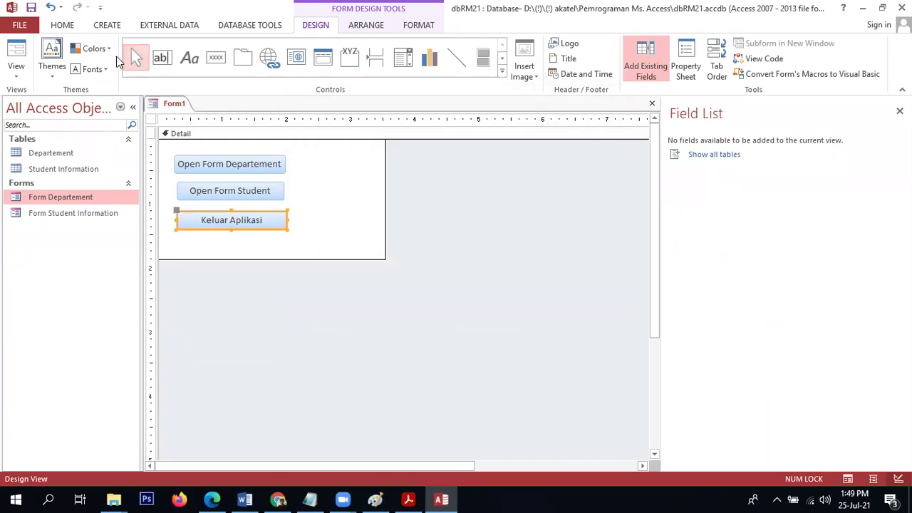
click(27, 51)
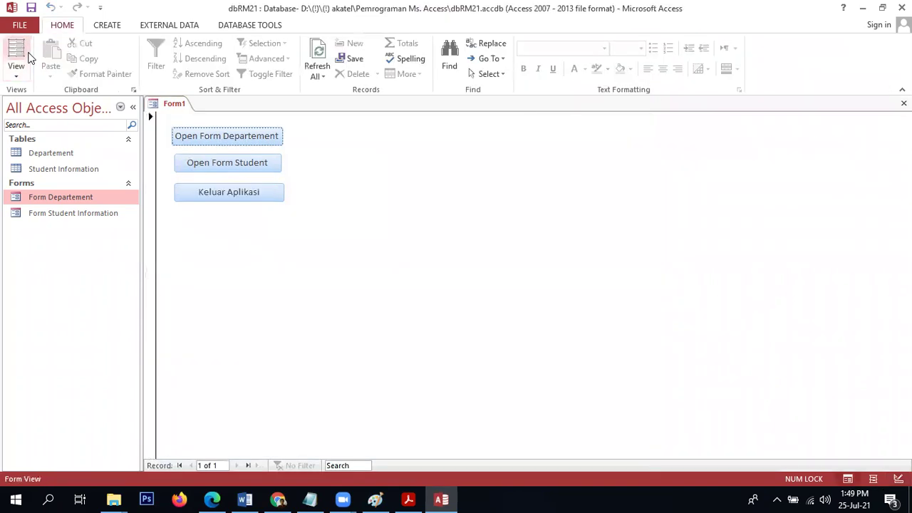
Quit with Keluar Aplikasi, saving Form1 as 'Form Menu Utama', then reopen dbRM21.accdb.
click(271, 193)
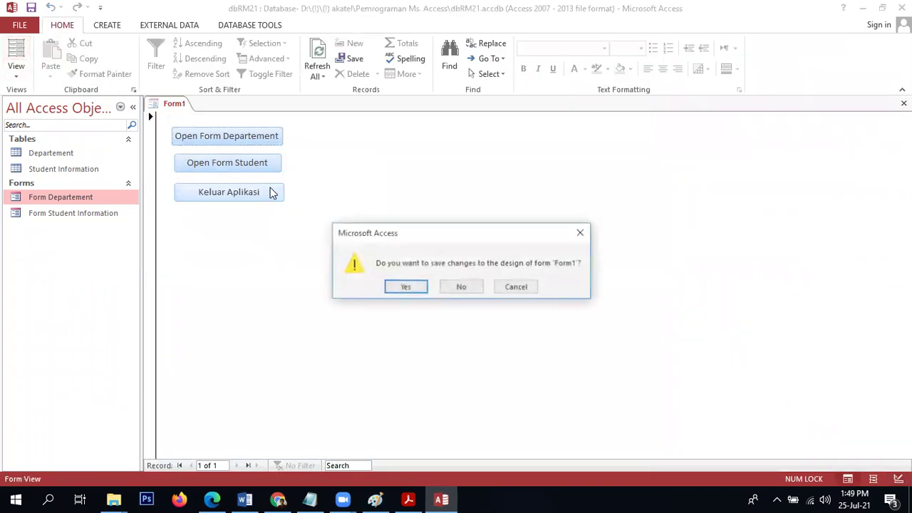
click(406, 287)
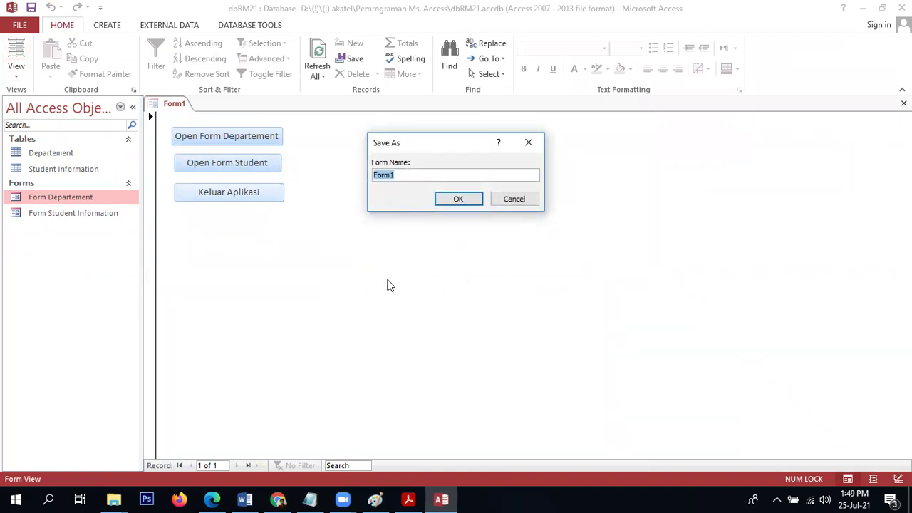
text(Form me)
key(BackSpace)
key(BackSpace)
key(BackSpace)
text(enu Utama)
click(448, 198)
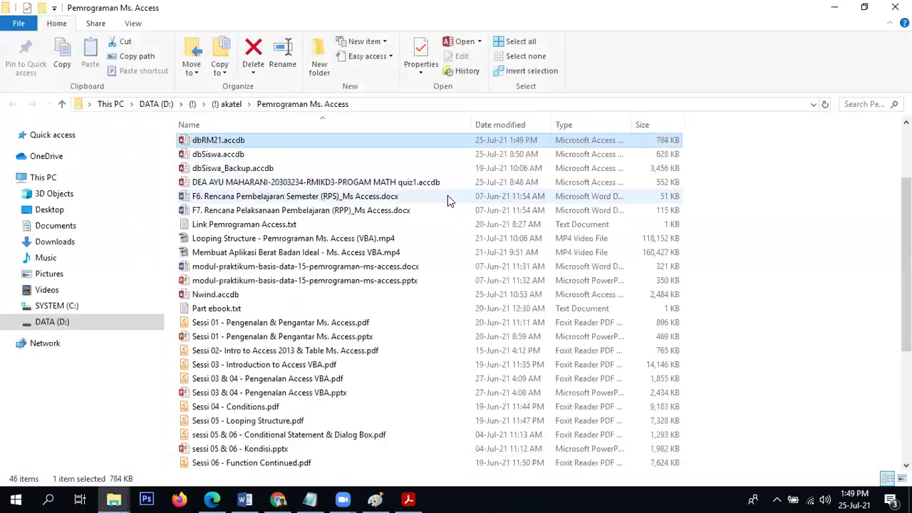
double_click(327, 141)
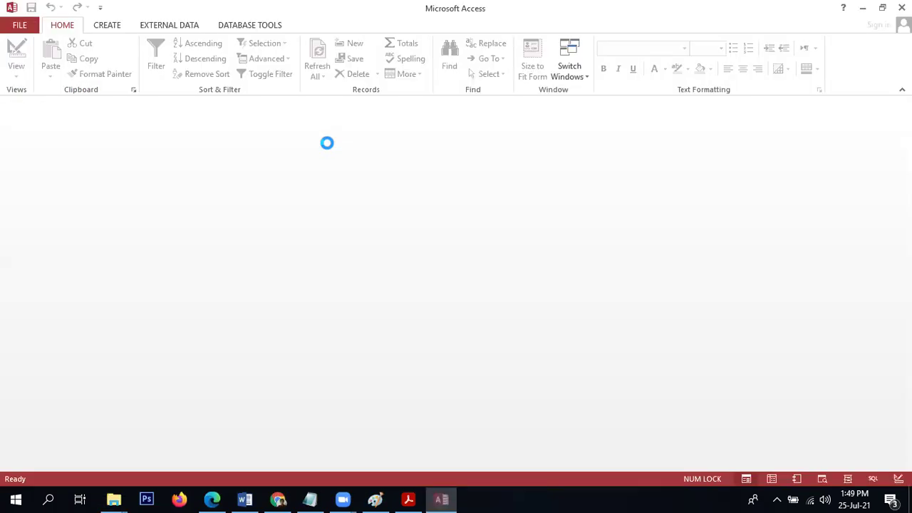
Open Form Menu Utama and check its Departement and Student buttons open forms that close again.
double_click(79, 218)
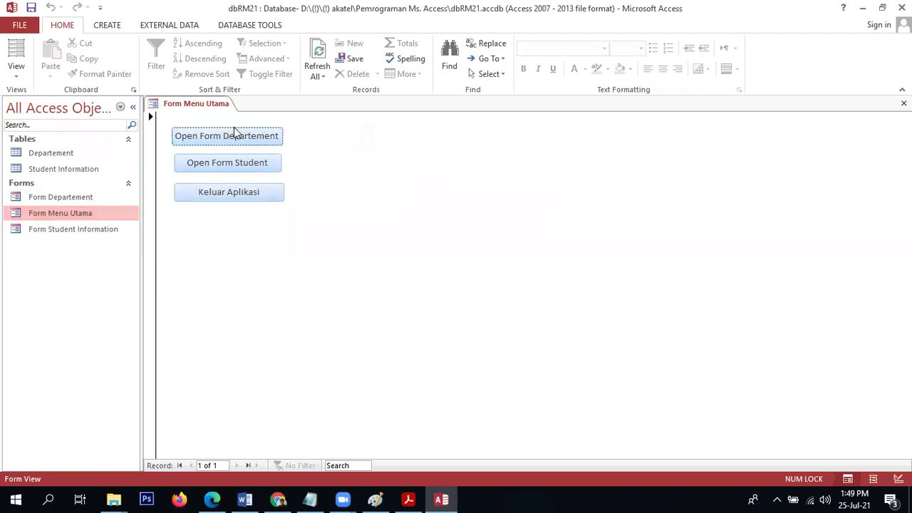
click(239, 138)
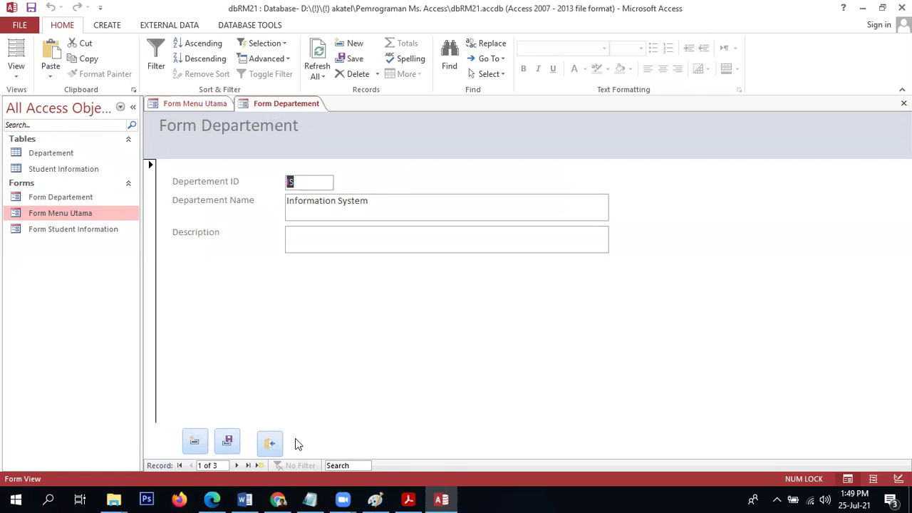
click(269, 443)
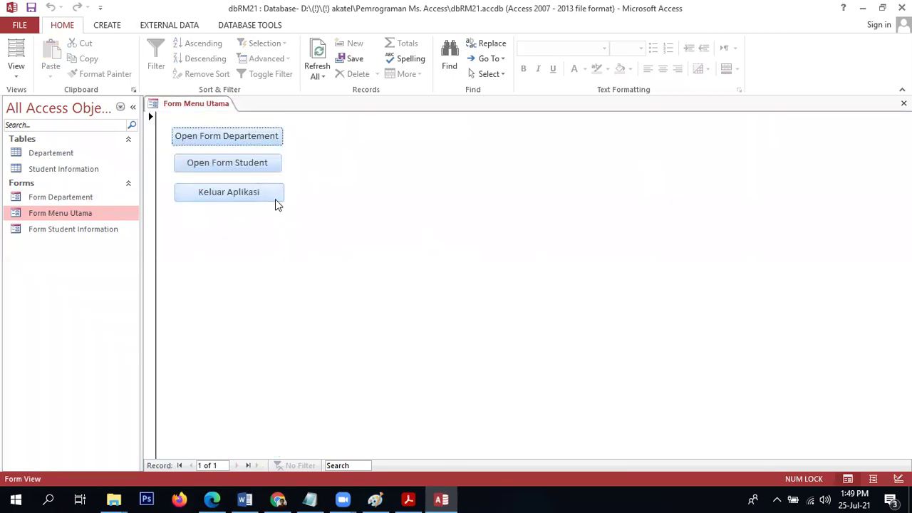
click(268, 162)
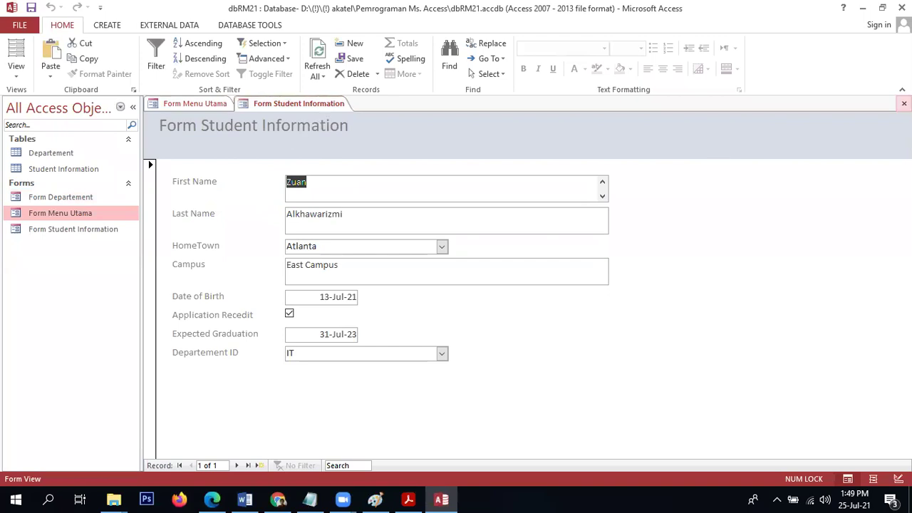
click(904, 103)
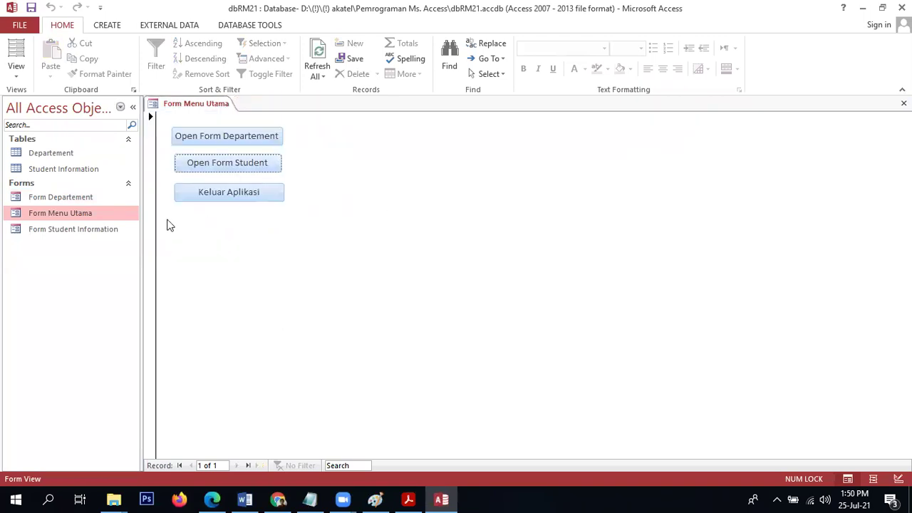
In Current Database options, set Application Title to 'Aplikasi Input Siswa' and browse for an icon.
click(13, 26)
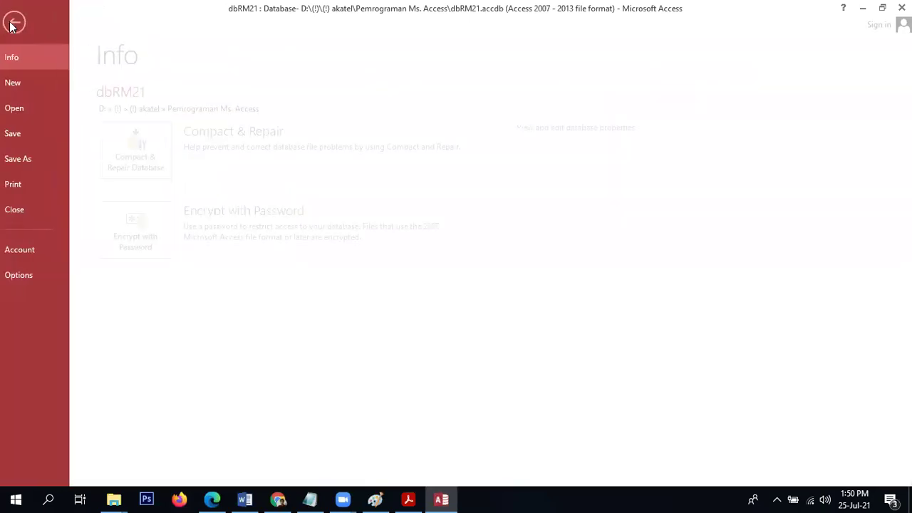
click(55, 269)
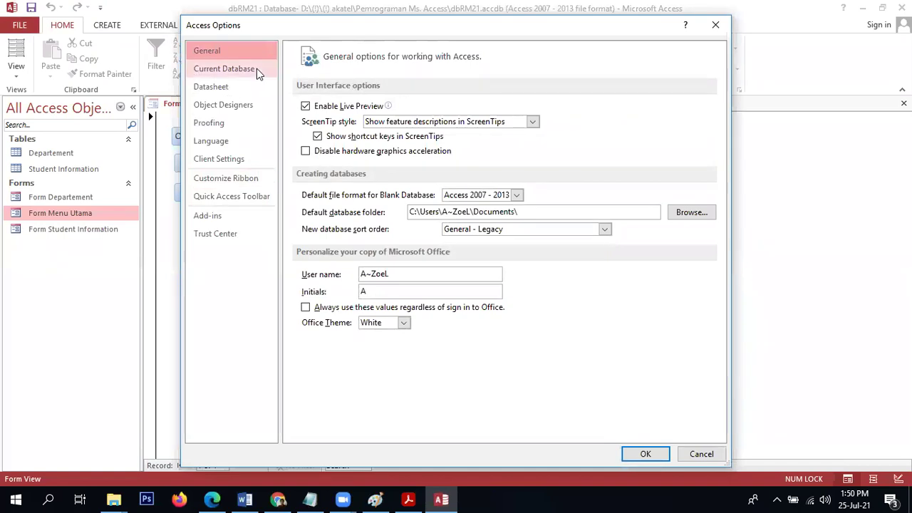
click(256, 69)
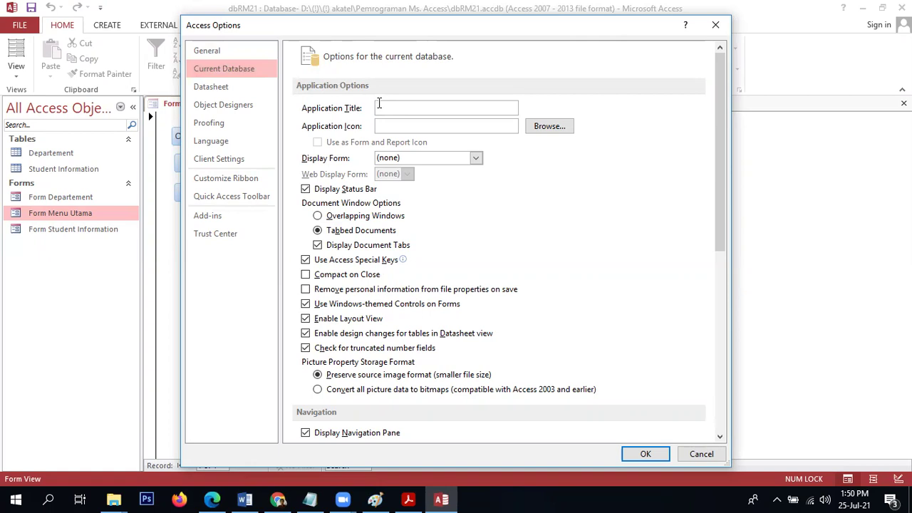
text(Aplikasi Input Siswa)
click(539, 132)
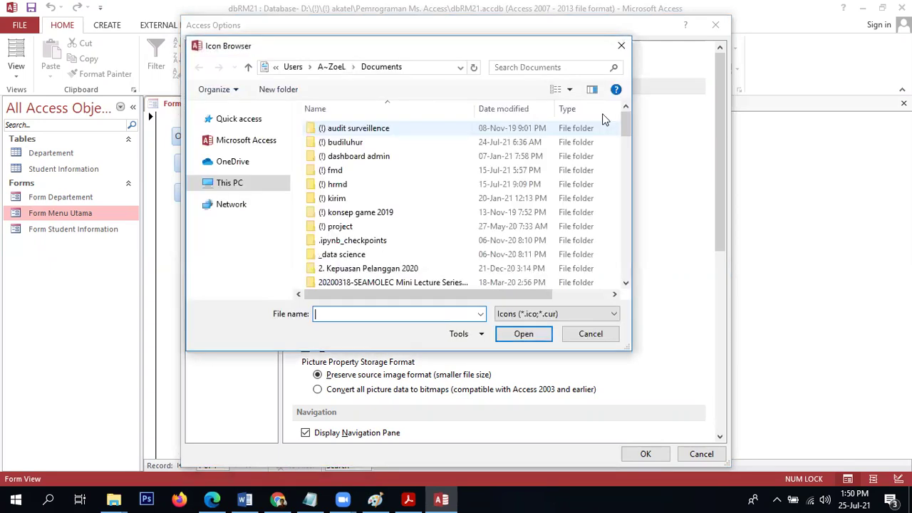
Switch the icon browser's file type filter to bitmap images.
click(625, 274)
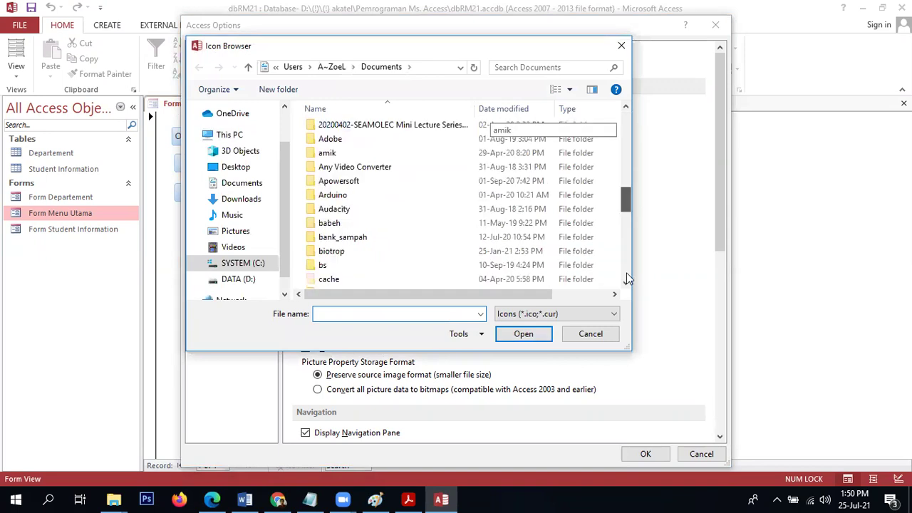
click(547, 317)
click(547, 317)
click(547, 316)
click(546, 337)
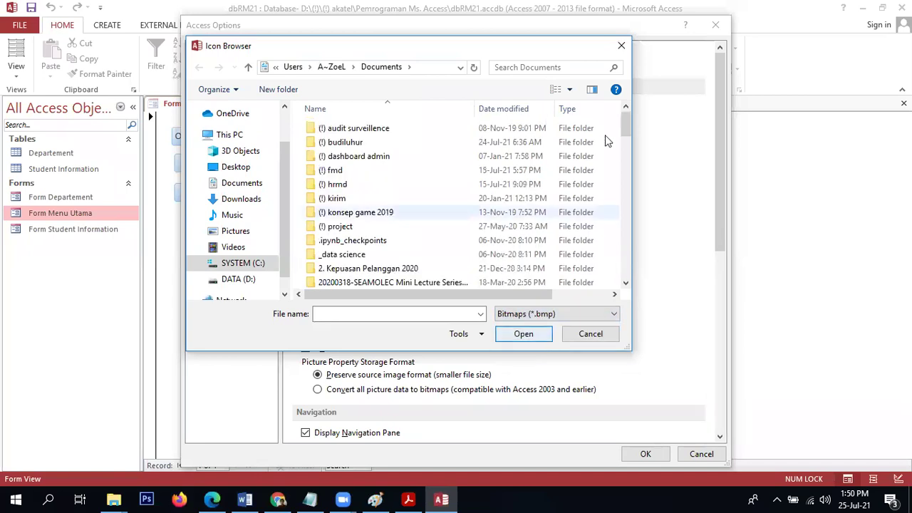
drag(620, 116, 616, 139)
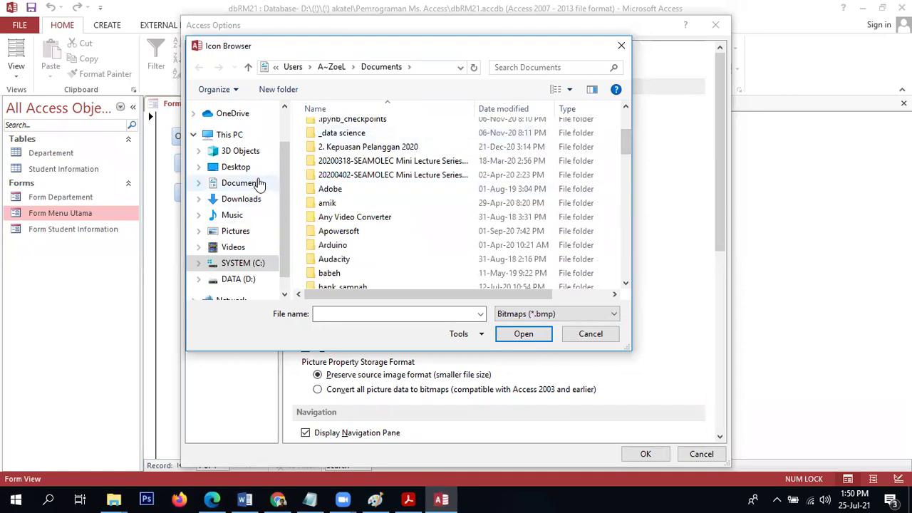
Browse Pictures > TA AMIKBOGOR > compress, revert to icon files, and cancel without choosing.
click(236, 232)
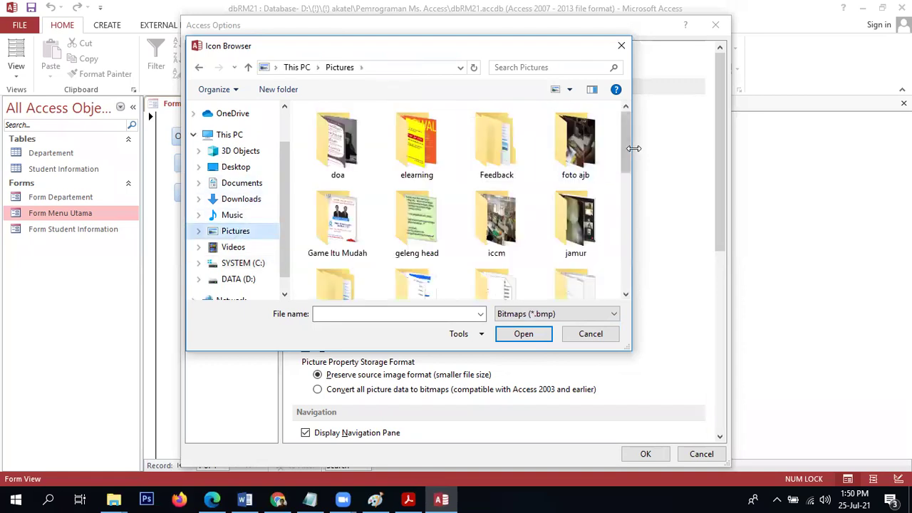
drag(629, 159, 634, 286)
double_click(339, 194)
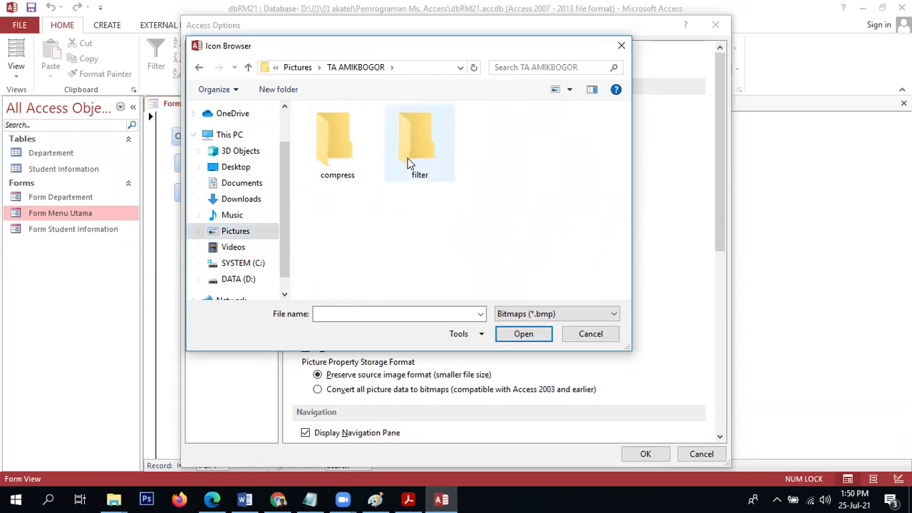
double_click(361, 161)
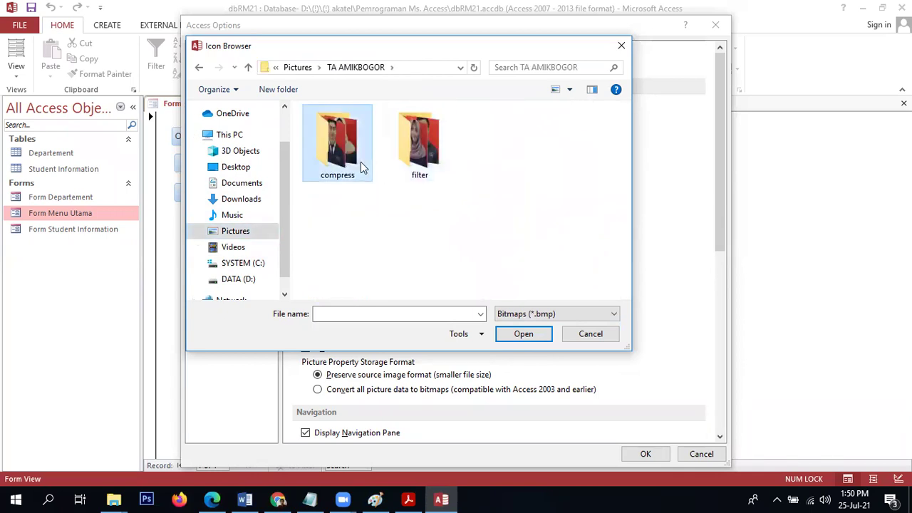
click(554, 315)
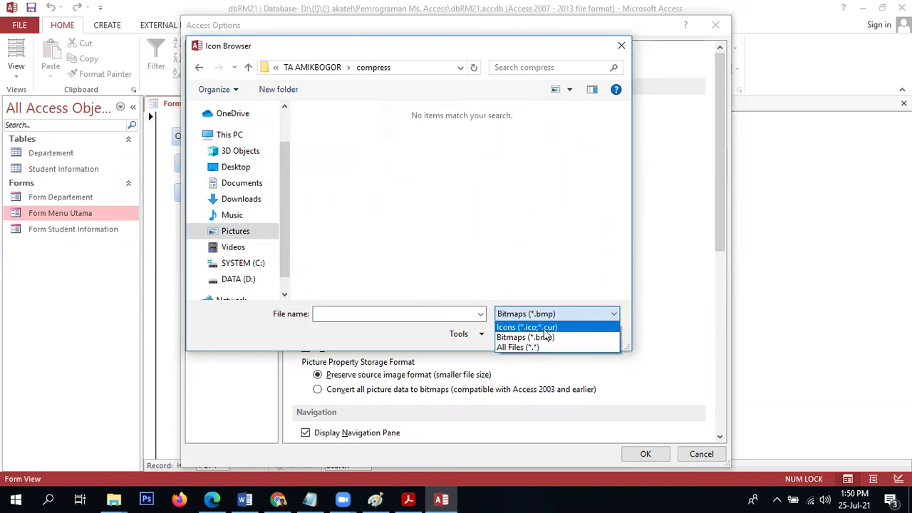
click(536, 329)
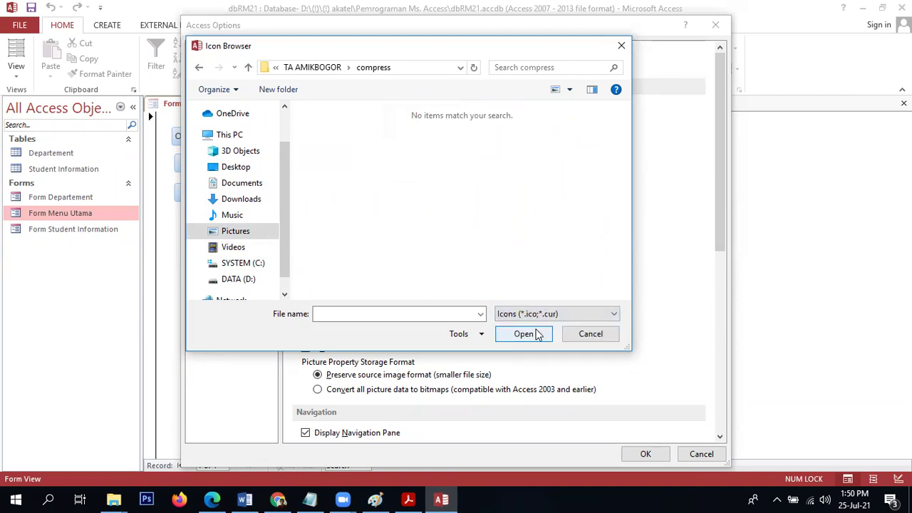
click(587, 331)
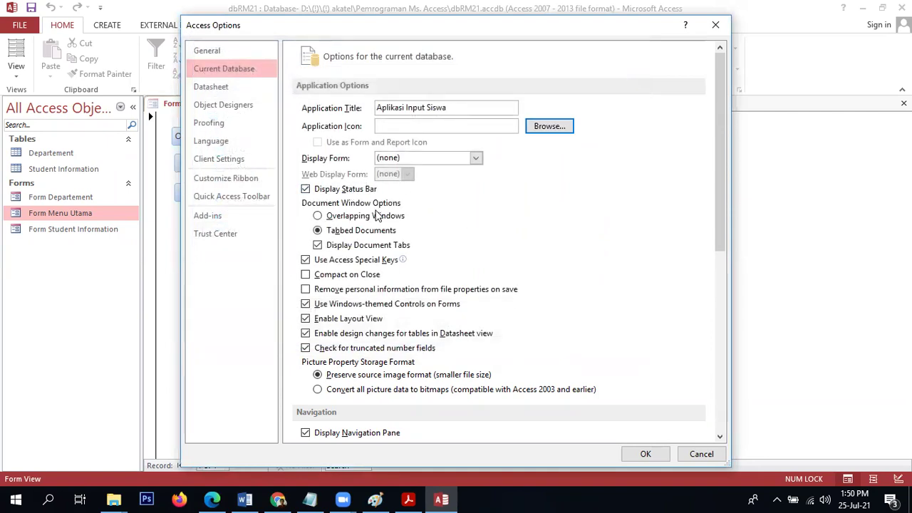
Hide the navigation pane at startup and set Display Form to Form Menu Utama.
drag(719, 197, 719, 307)
click(306, 210)
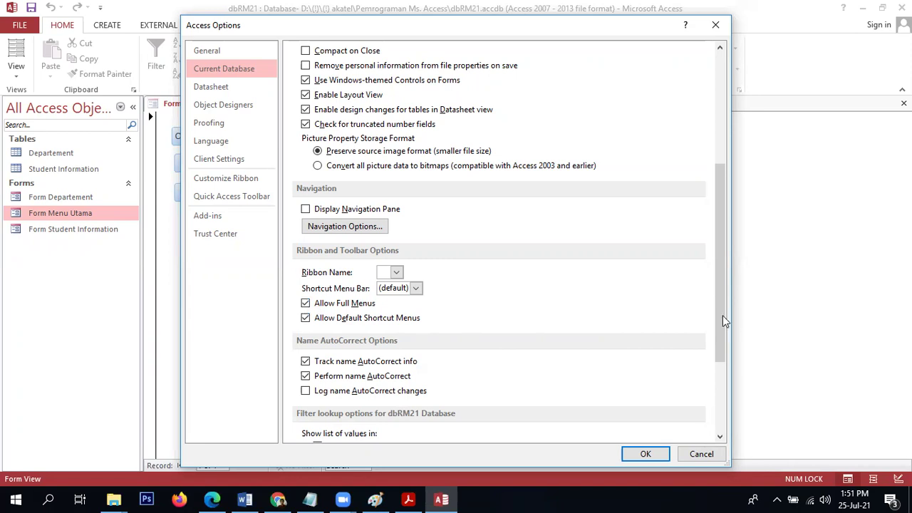
drag(718, 313, 705, 138)
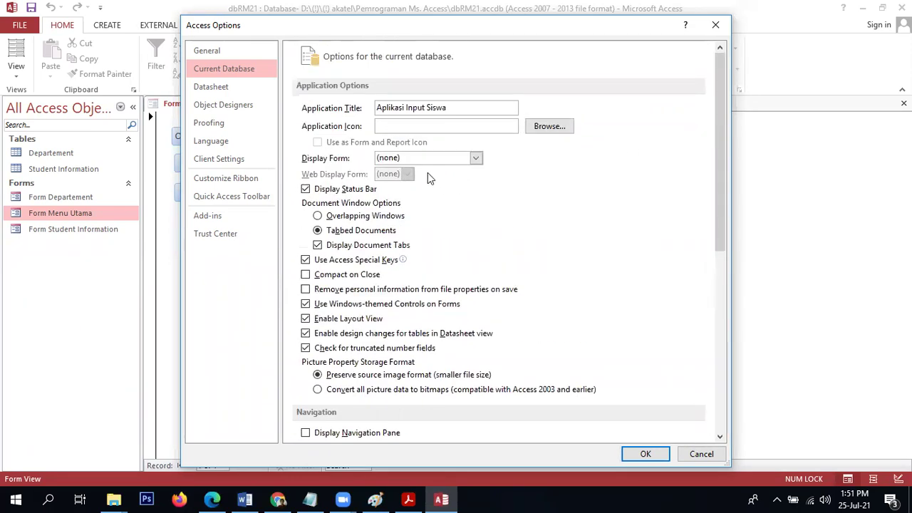
click(476, 158)
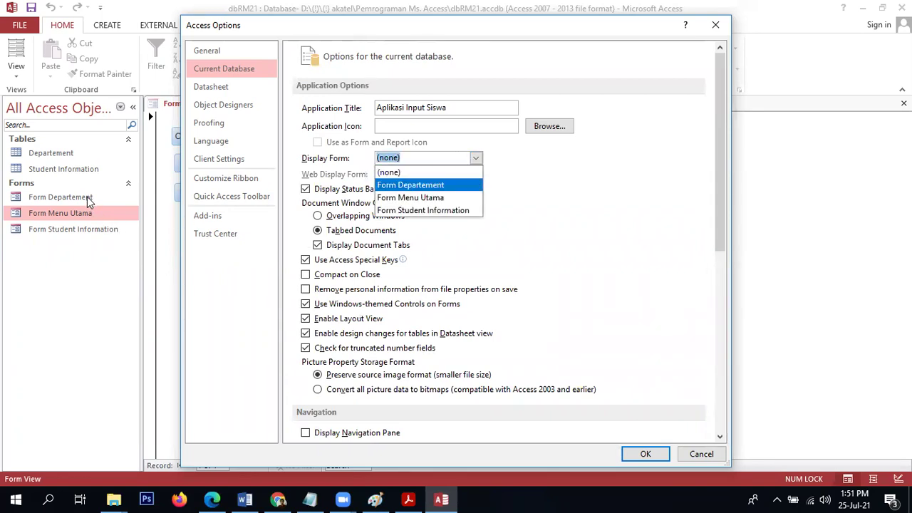
click(453, 204)
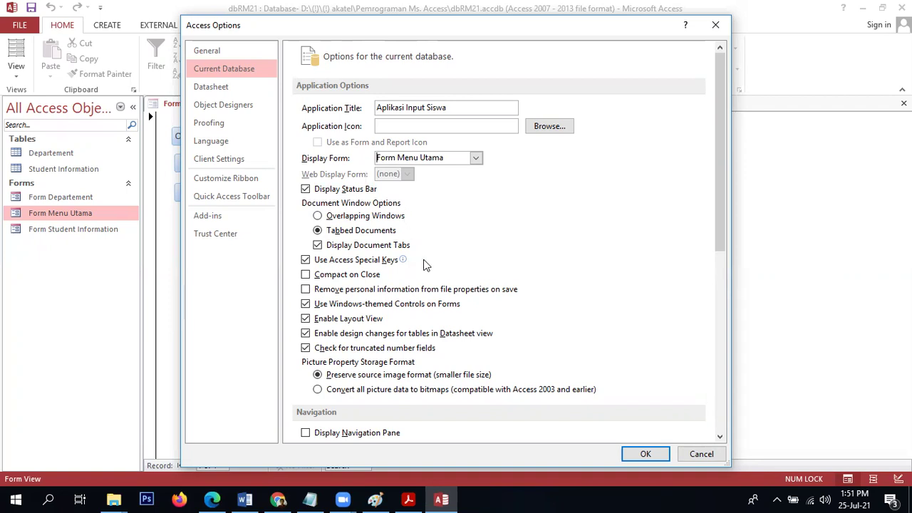
Apply the startup settings, then close Access and reopen dbRM21.accdb to test them.
drag(718, 141, 738, 331)
click(644, 454)
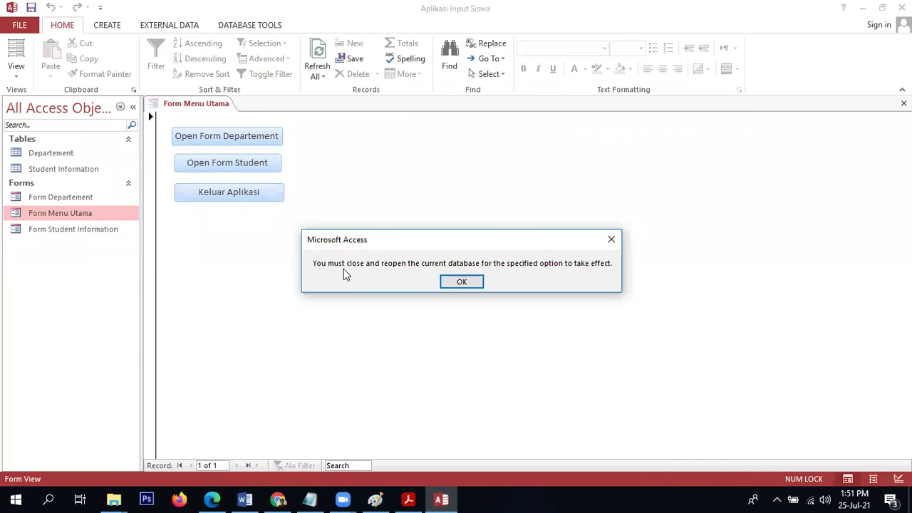
click(456, 278)
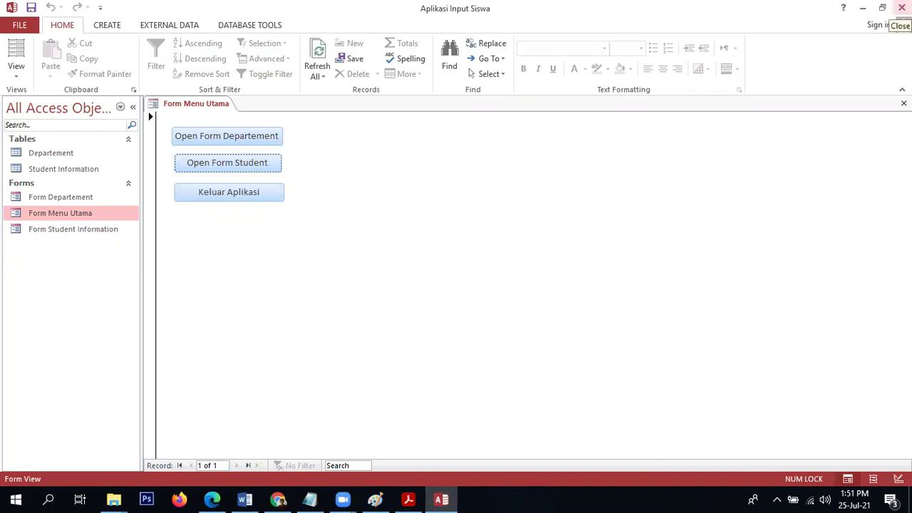
click(901, 7)
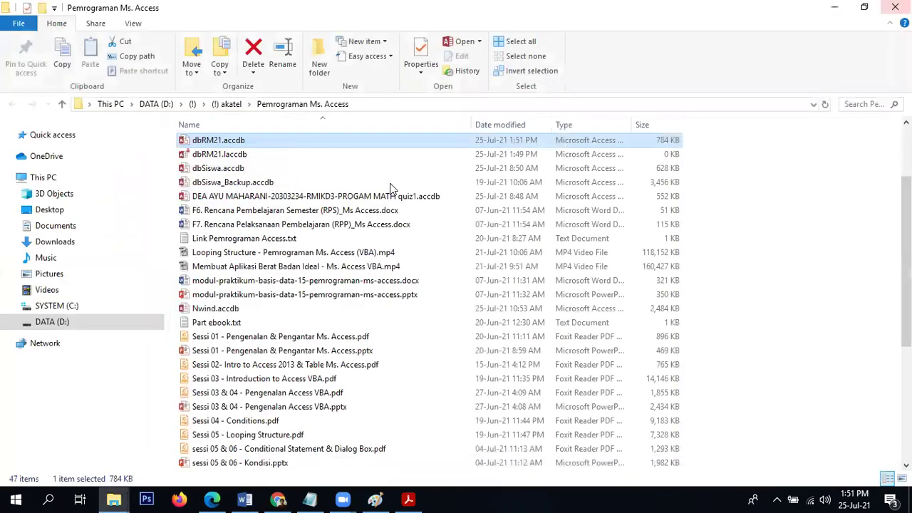
double_click(270, 141)
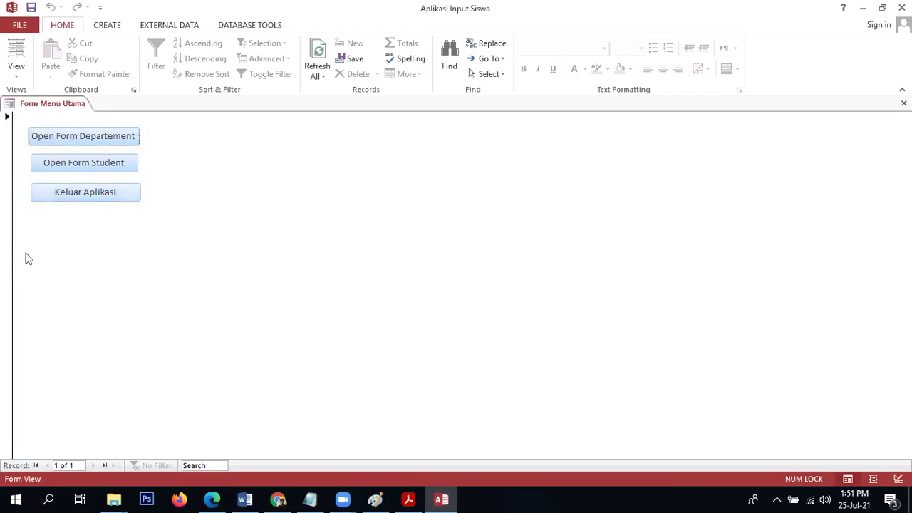
Open and close the Departement and Student forms from the main menu's buttons.
click(110, 28)
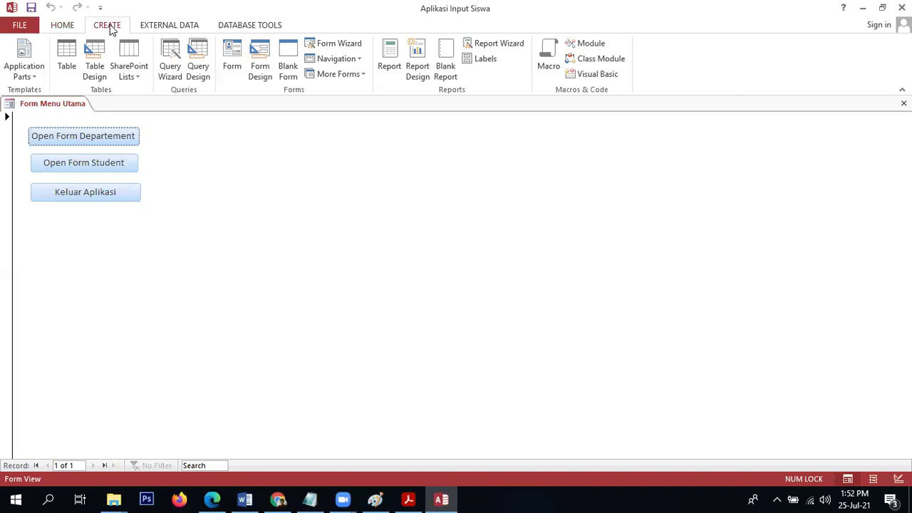
click(71, 28)
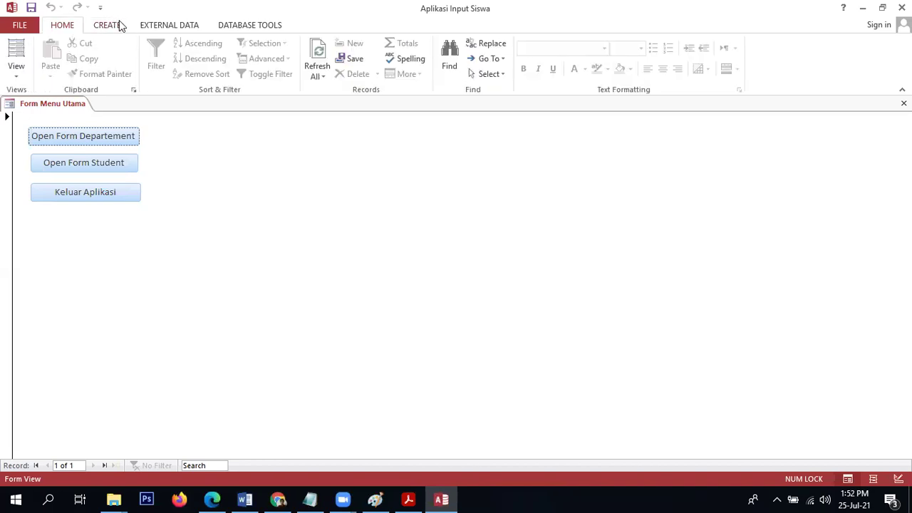
click(90, 142)
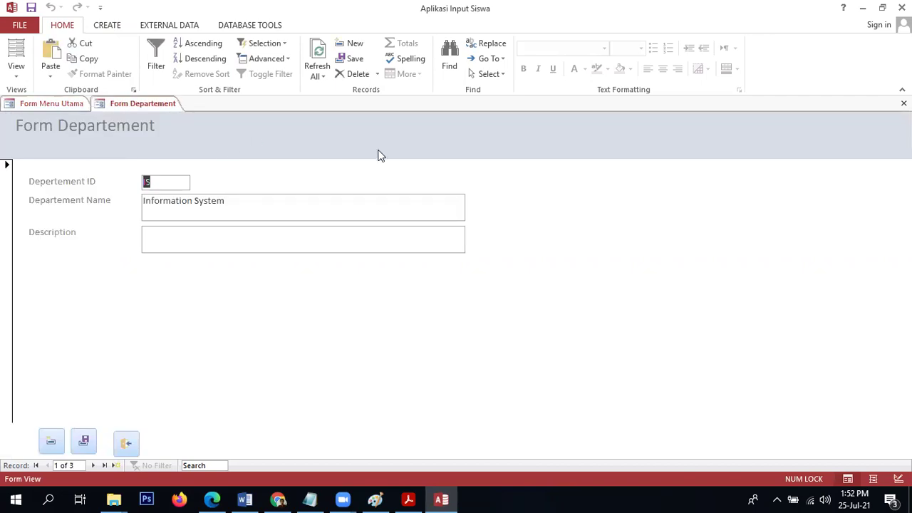
click(903, 103)
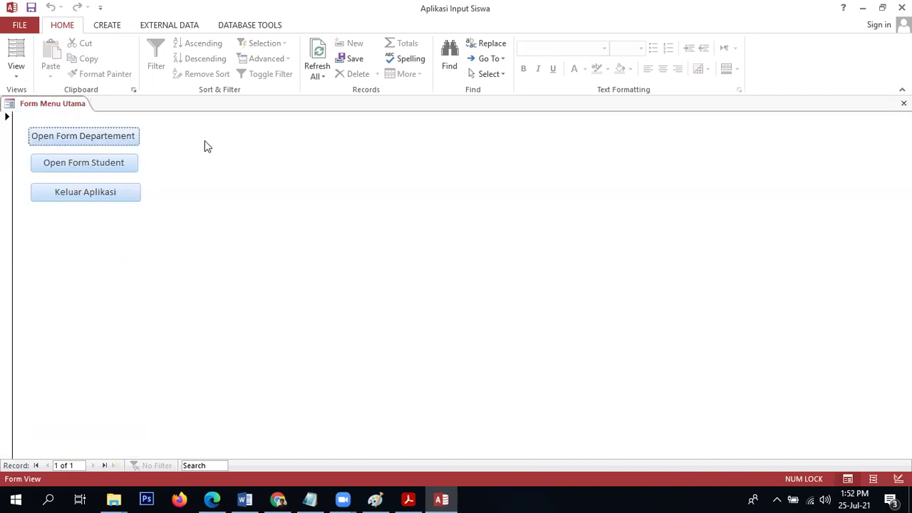
click(119, 162)
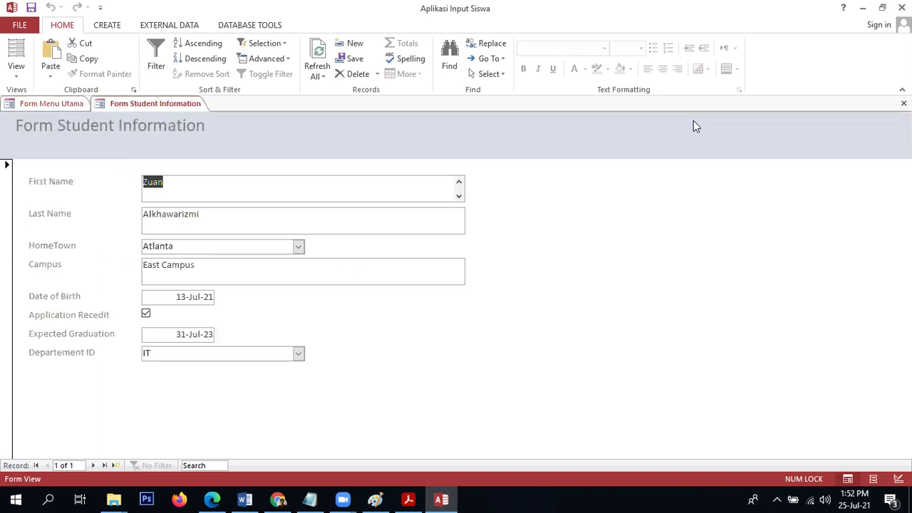
click(904, 103)
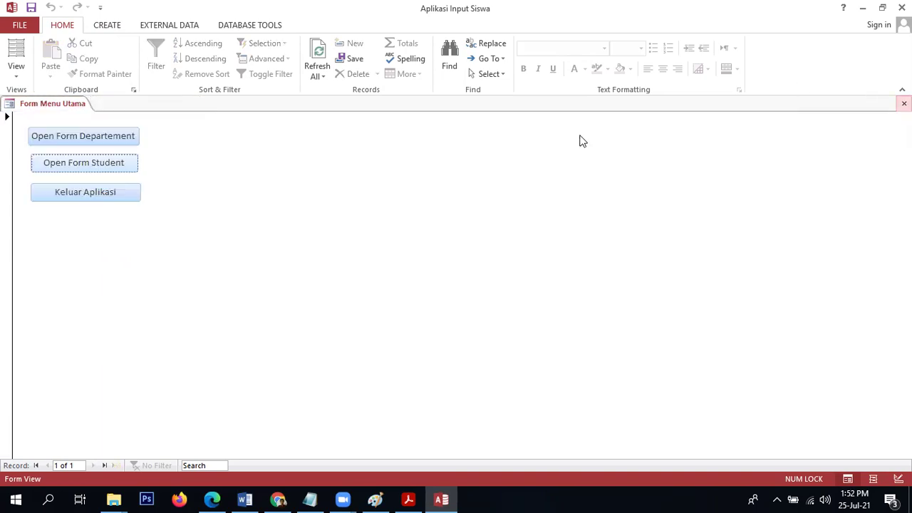
Quit via Keluar Aplikasi, reopen dbRM21, and quit via Keluar Aplikasi again.
click(112, 197)
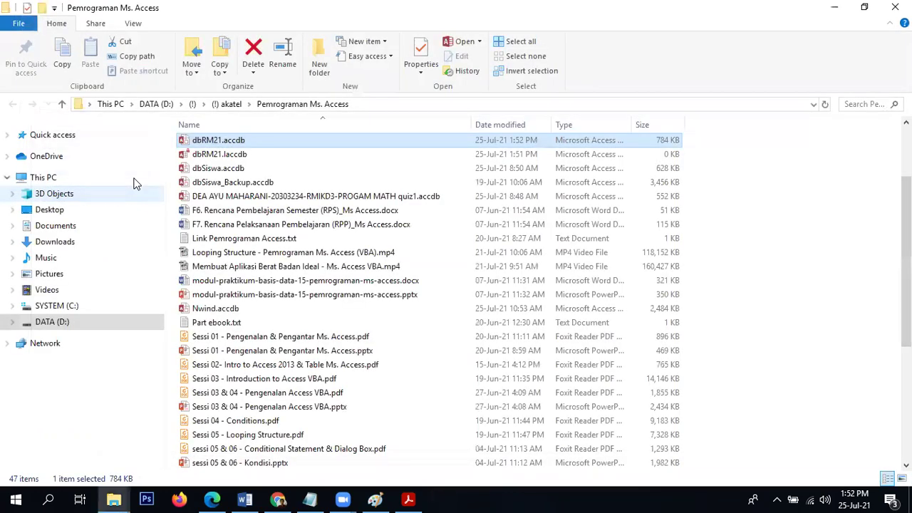
double_click(223, 141)
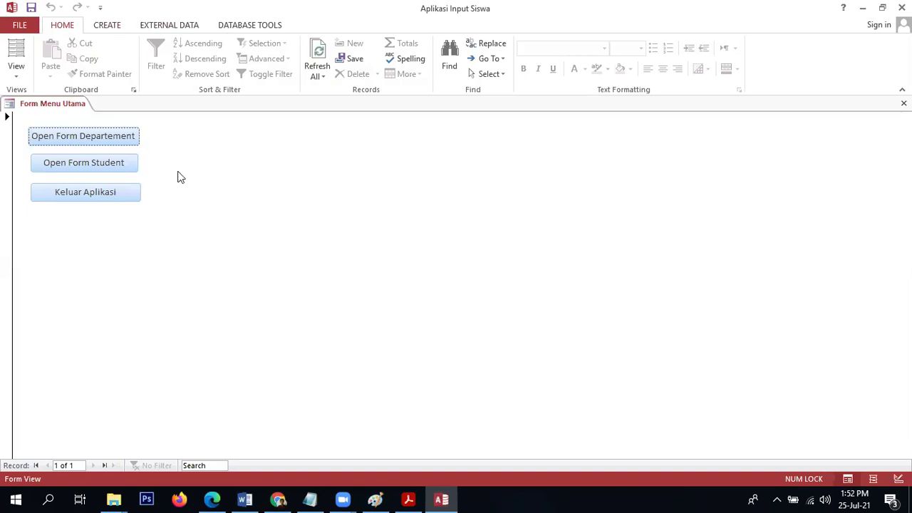
click(114, 192)
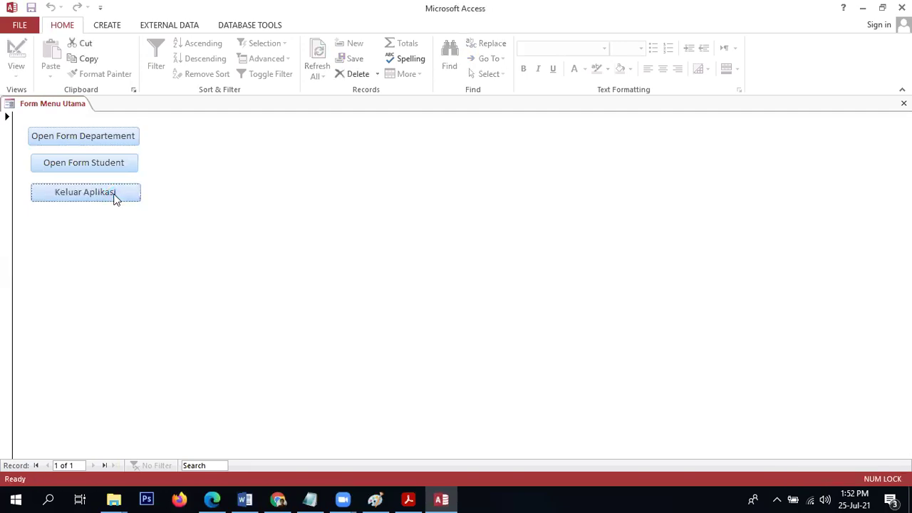